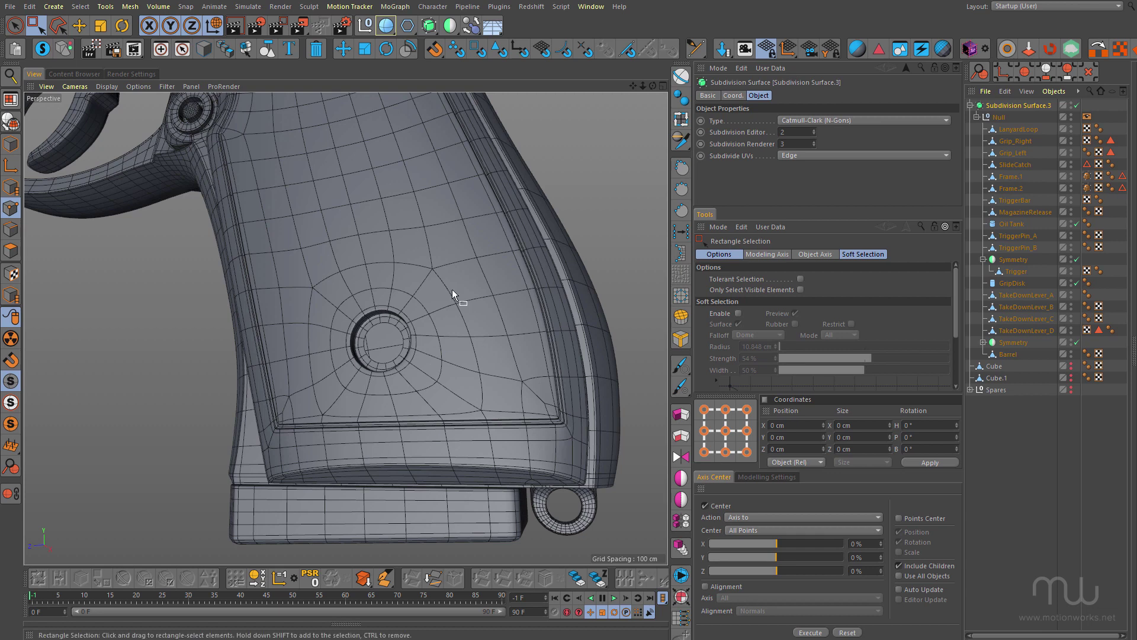
- Examine the round screw recess on the pistol grip and the head and socket shape of the top screw in the EU00048.jpg reference photo
{"action": "scroll", "coordinate": [453, 294], "scroll_direction": "down", "scroll_amount": 6}
{"action": "left_click_drag", "start_coordinate": [395, 263], "coordinate": [474, 320], "text": "alt"}
{"action": "scroll", "coordinate": [388, 233], "scroll_direction": "up", "scroll_amount": 8}
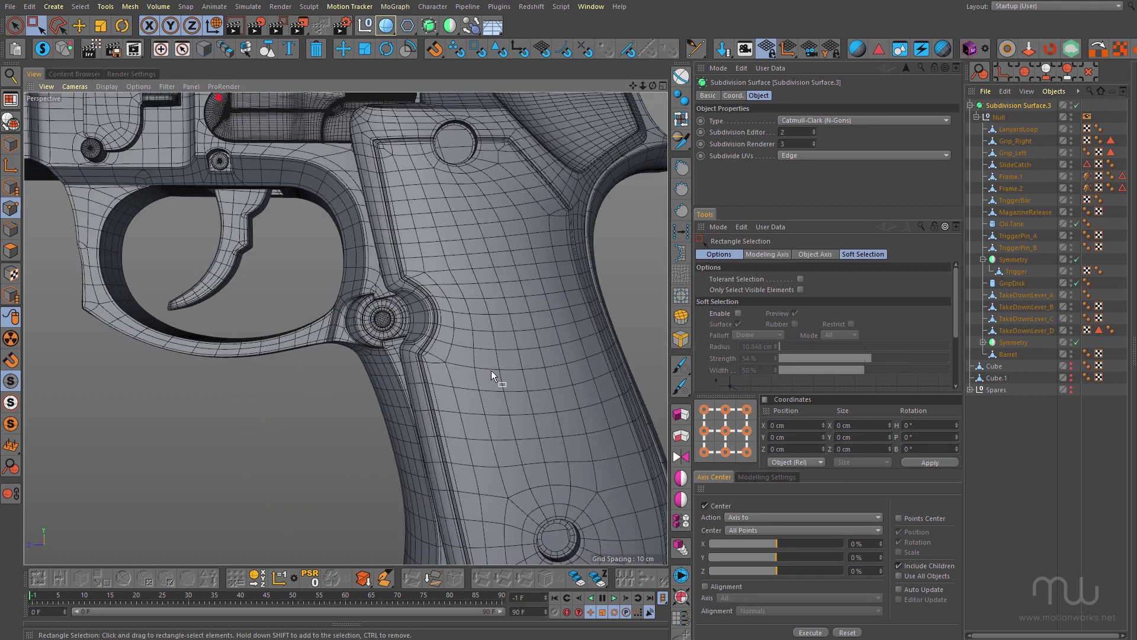
{"action": "scroll", "coordinate": [485, 444], "scroll_direction": "up", "scroll_amount": 10}
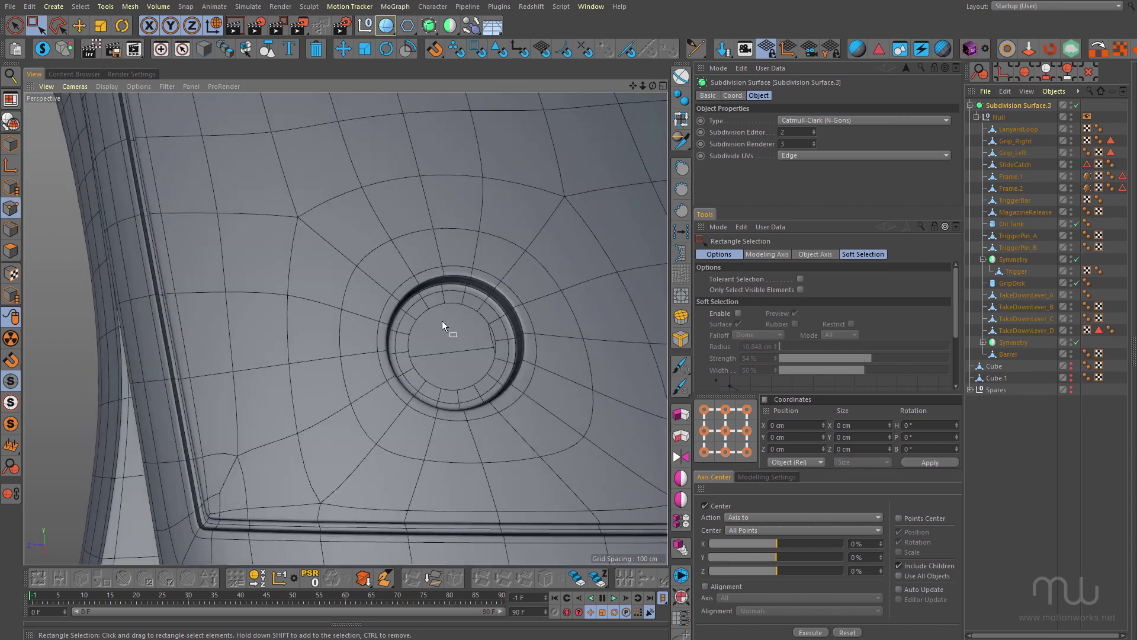
{"action": "scroll", "coordinate": [412, 327], "scroll_direction": "down", "scroll_amount": 8}
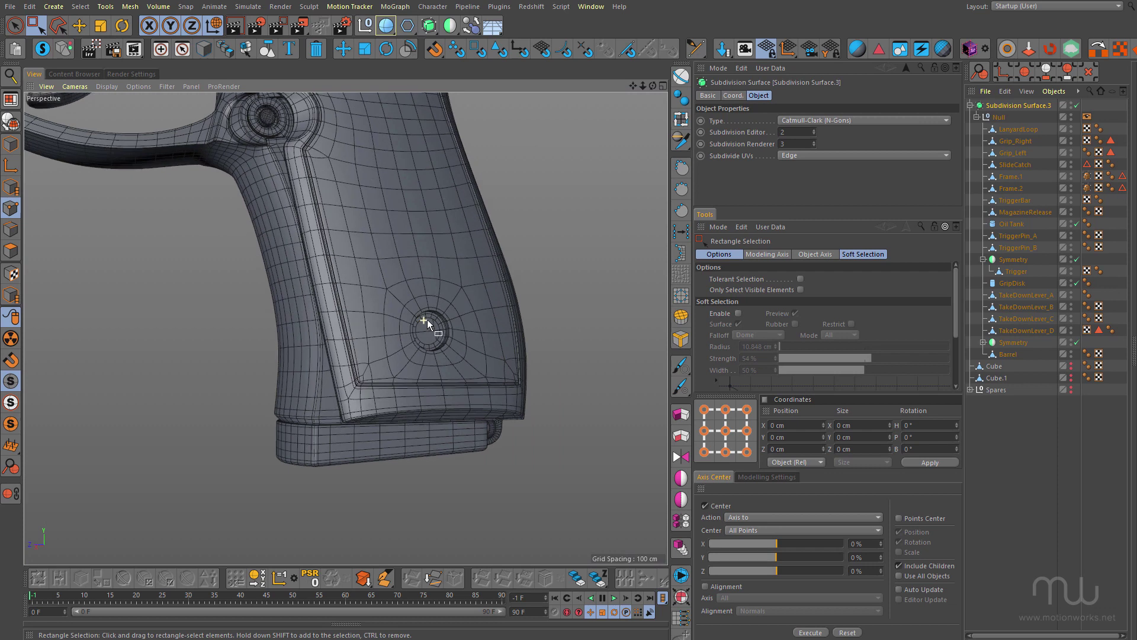
{"action": "left_click_drag", "start_coordinate": [1136, 56], "coordinate": [396, 84]}
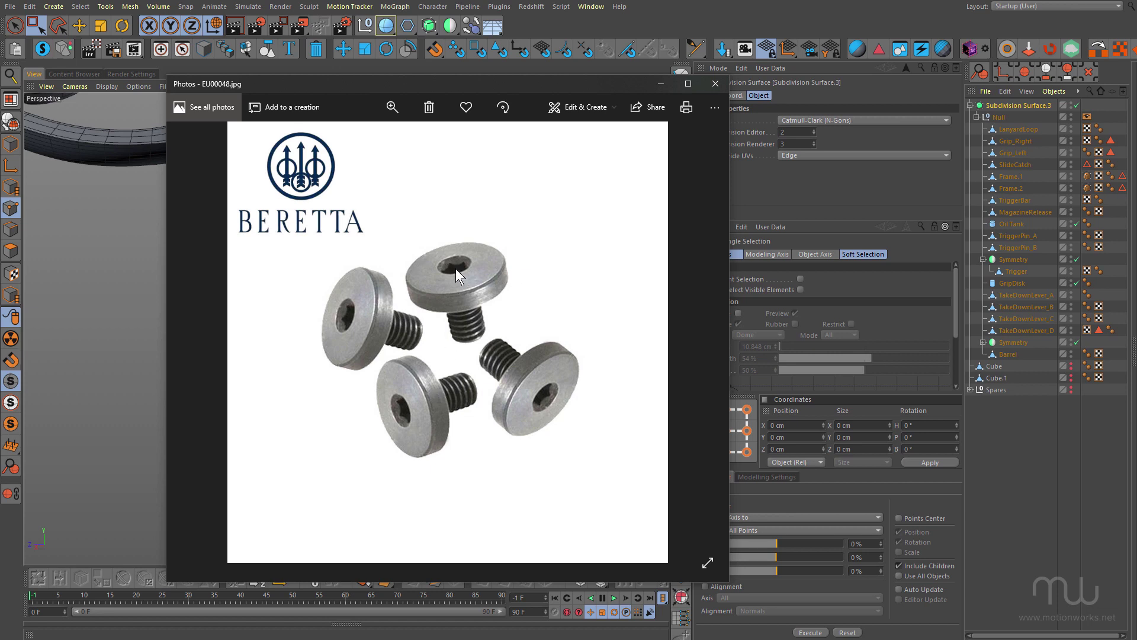
{"action": "left_click", "coordinate": [392, 110]}
{"action": "left_click", "coordinate": [380, 137]}
{"action": "left_click_drag", "start_coordinate": [527, 329], "coordinate": [525, 406]}
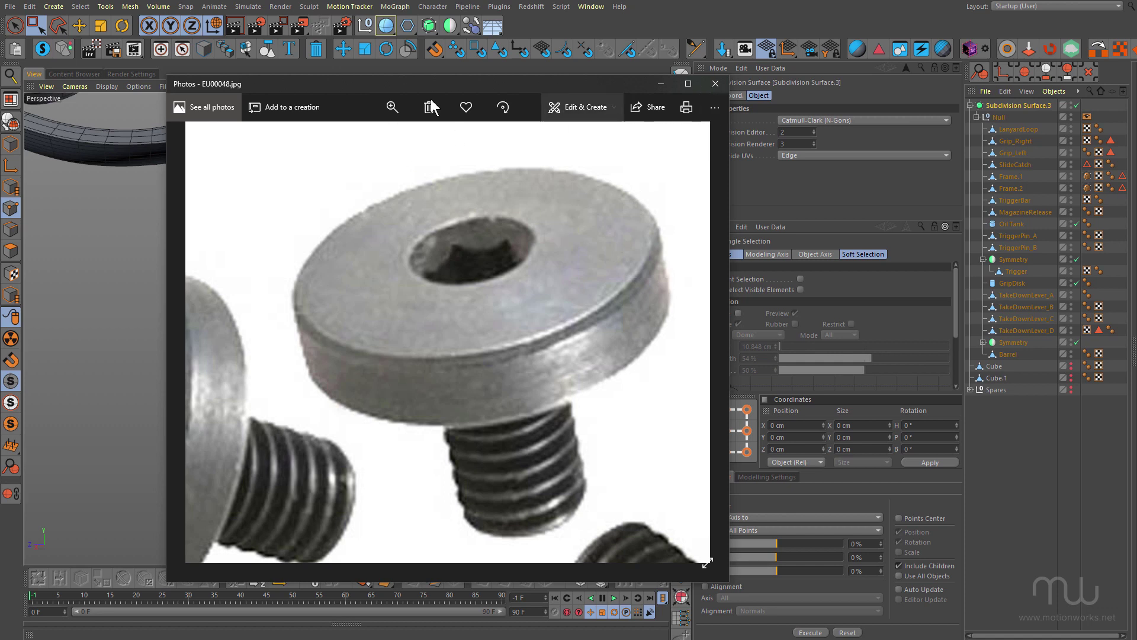
{"action": "left_click_drag", "start_coordinate": [346, 80], "coordinate": [1136, 79]}
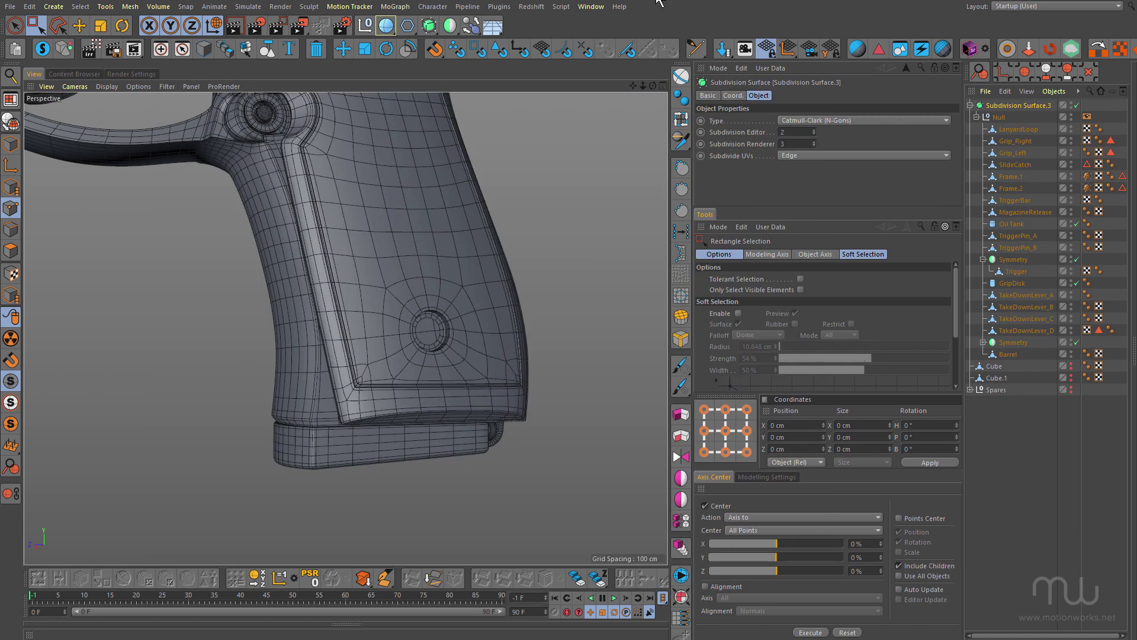
- Start a new empty project, add a default sphere, and display it shaded with its polygon lines
{"action": "left_click", "coordinate": [651, 3]}
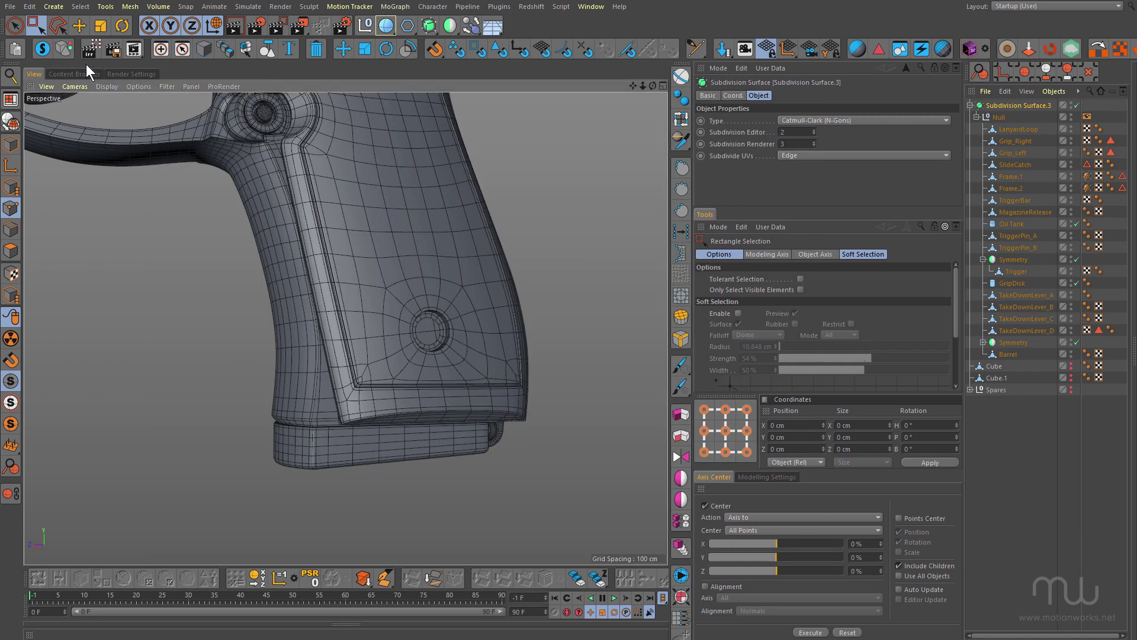
{"action": "left_click", "coordinate": [10, 6]}
{"action": "left_click", "coordinate": [24, 25]}
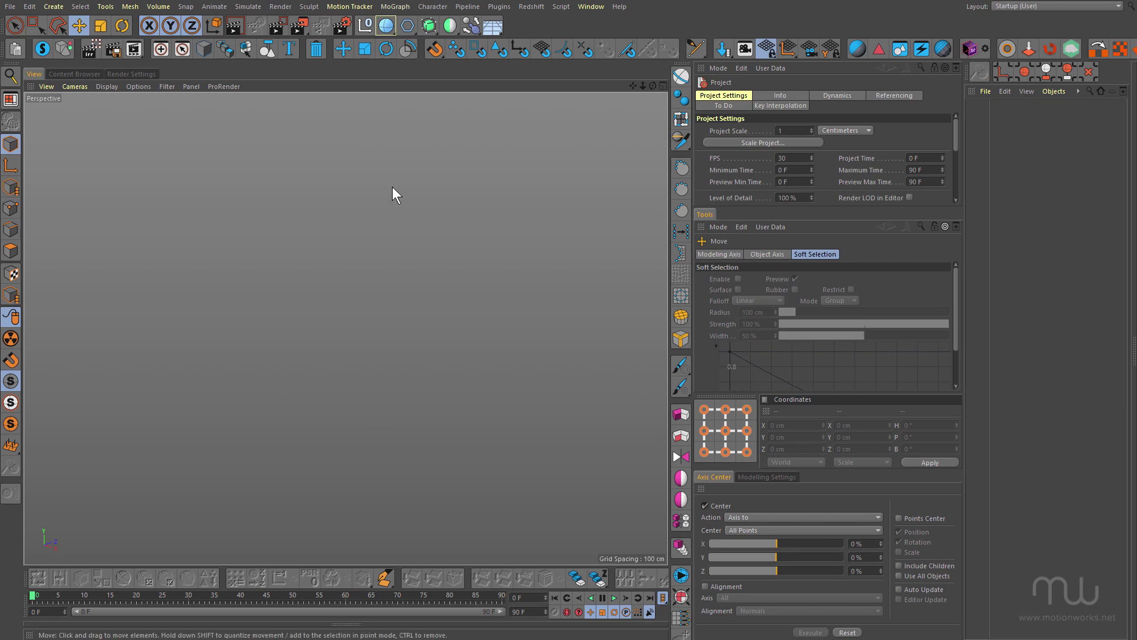
{"action": "left_click", "coordinate": [386, 26]}
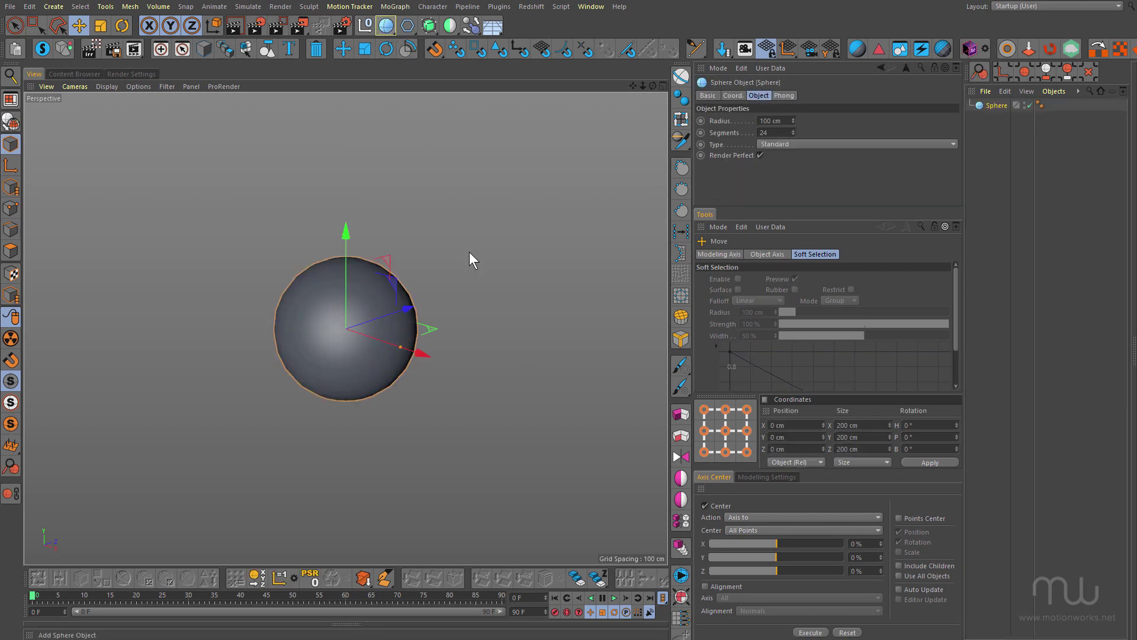
{"action": "key", "text": "n"}
{"action": "key", "text": "b"}
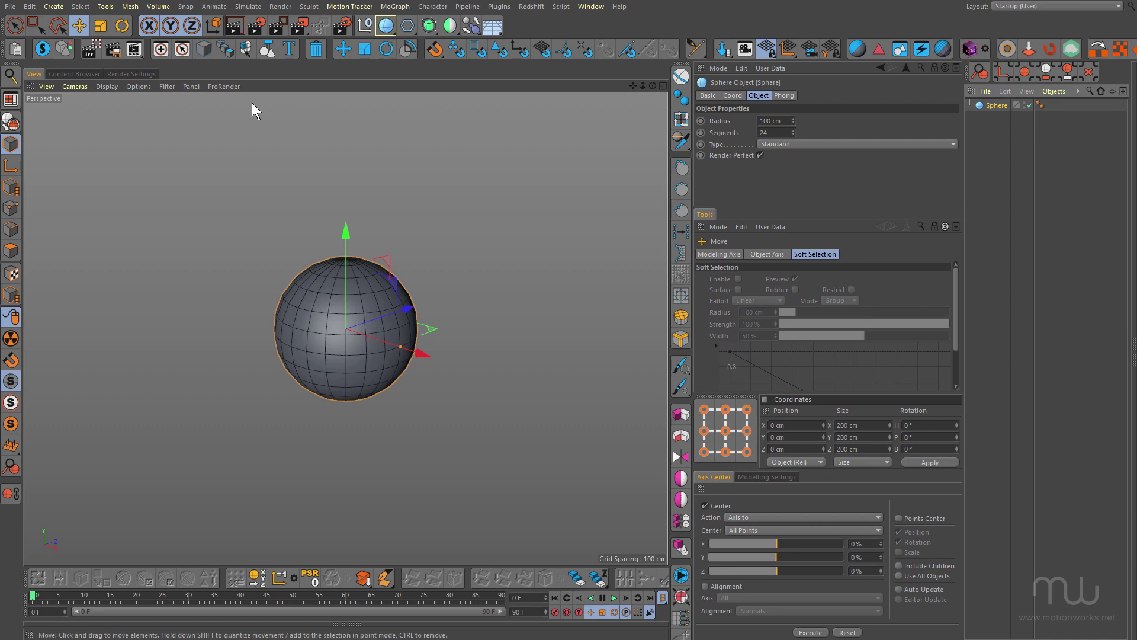
- Create a null object and rename it Spares
{"action": "left_click", "coordinate": [62, 7]}
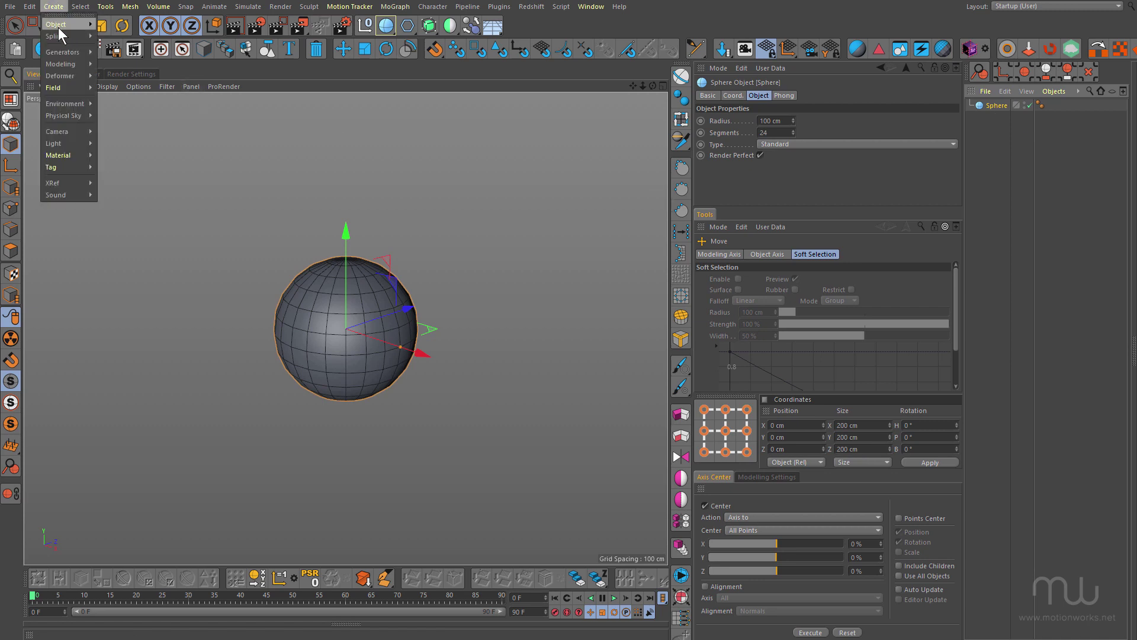
{"action": "mouse_move", "coordinate": [65, 24]}
{"action": "left_click", "coordinate": [112, 28]}
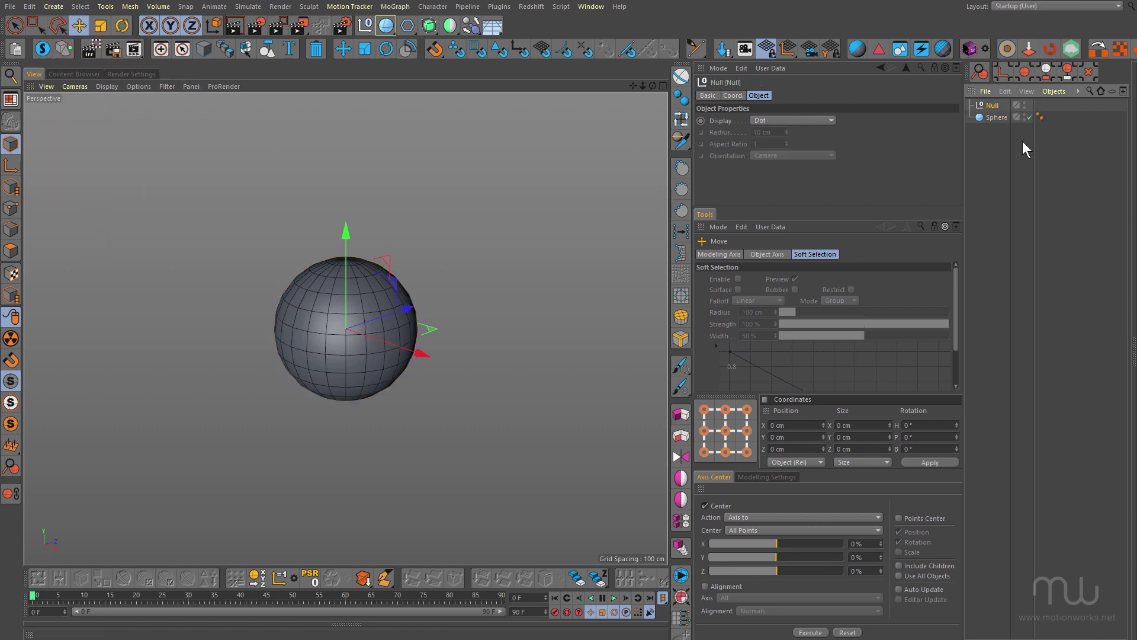
{"action": "double_click", "coordinate": [995, 107]}
{"action": "type", "text": "S"}
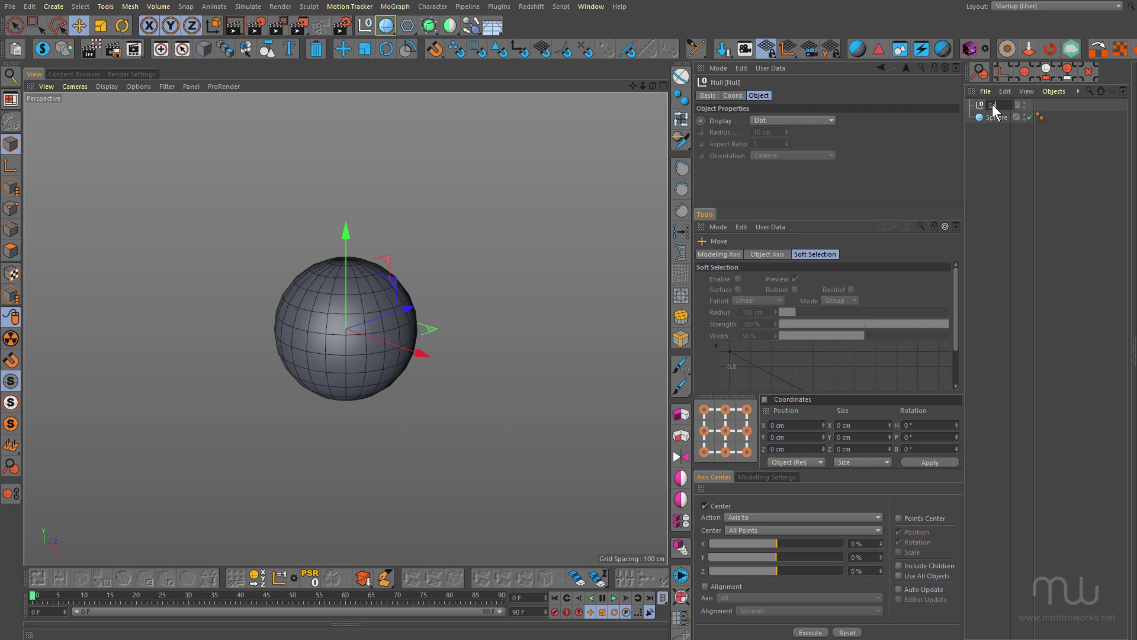
{"action": "type", "text": "p"}
{"action": "key", "text": "BackSpace"}
{"action": "type", "text": "pares"}
{"action": "key", "text": "Return"}
- Keep a backup copy of the sphere in the hidden Spares null and convert the original sphere to an editable polygon object
{"action": "mouse_move", "coordinate": [994, 119]}
{"action": "left_mouse_down"}
{"action": "mouse_move", "coordinate": [993, 132]}
{"action": "mouse_move", "coordinate": [1003, 107]}
{"action": "mouse_move", "coordinate": [995, 127]}
{"action": "left_mouse_up"}
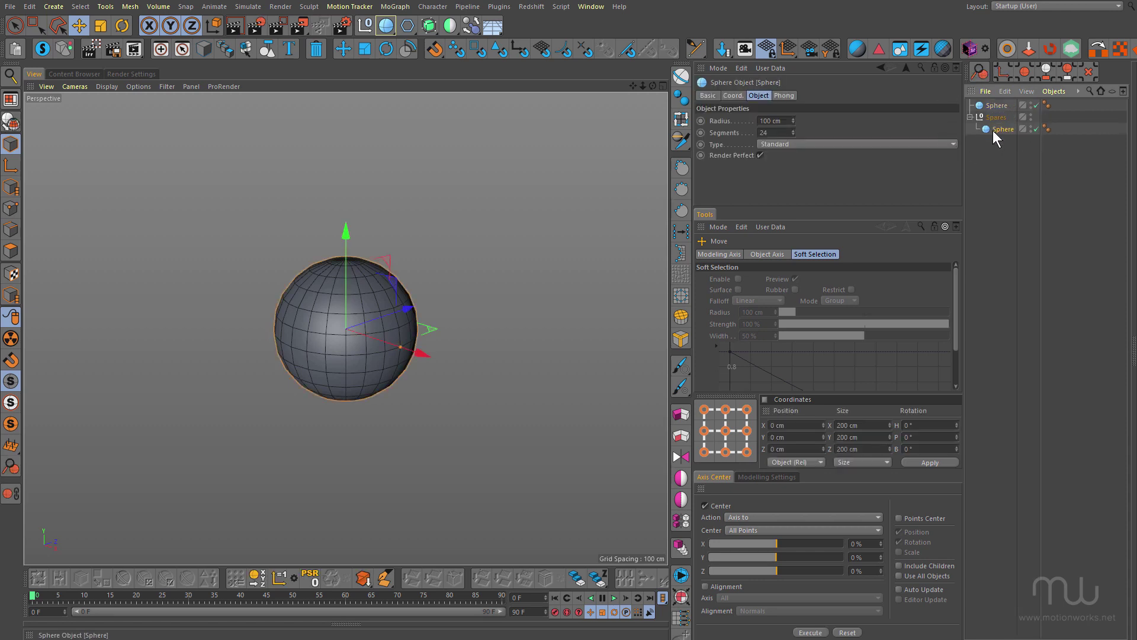
{"action": "left_click", "coordinate": [970, 117]}
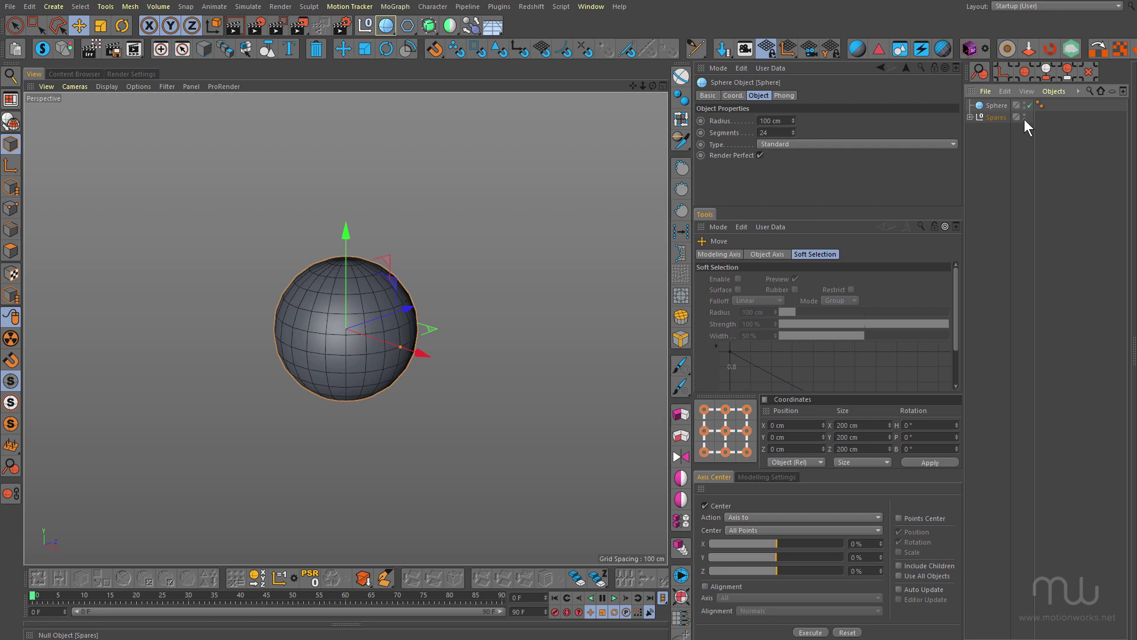
{"action": "key", "text": "c"}
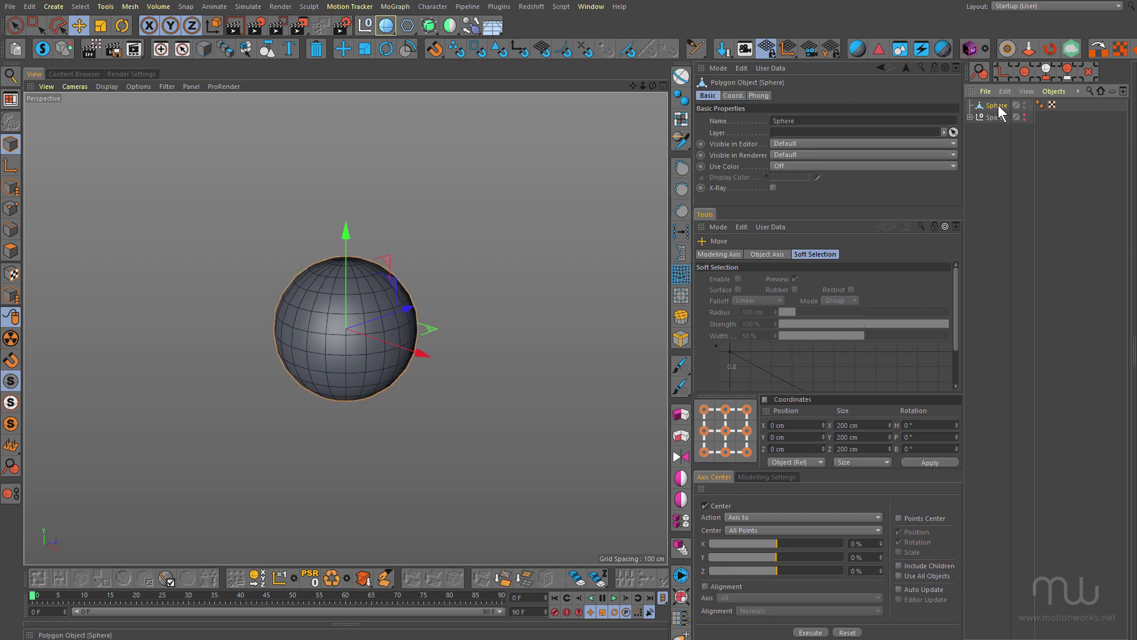
- Delete the upper half of the sphere using a rectangle selection in the Right view
{"action": "middle_click", "coordinate": [466, 330]}
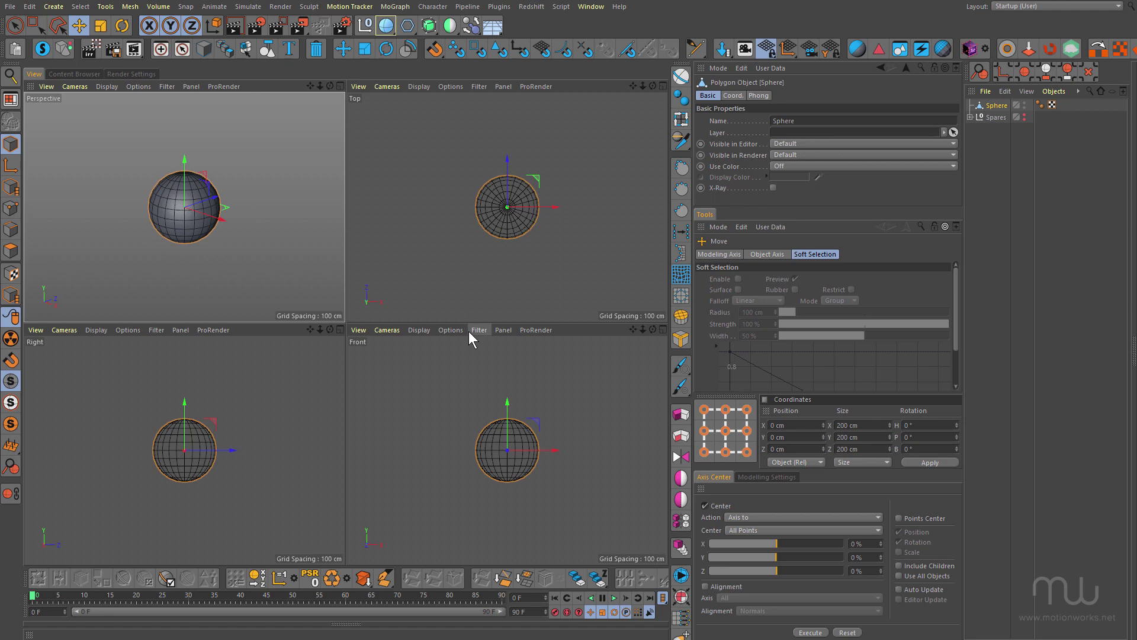
{"action": "key", "text": "Return"}
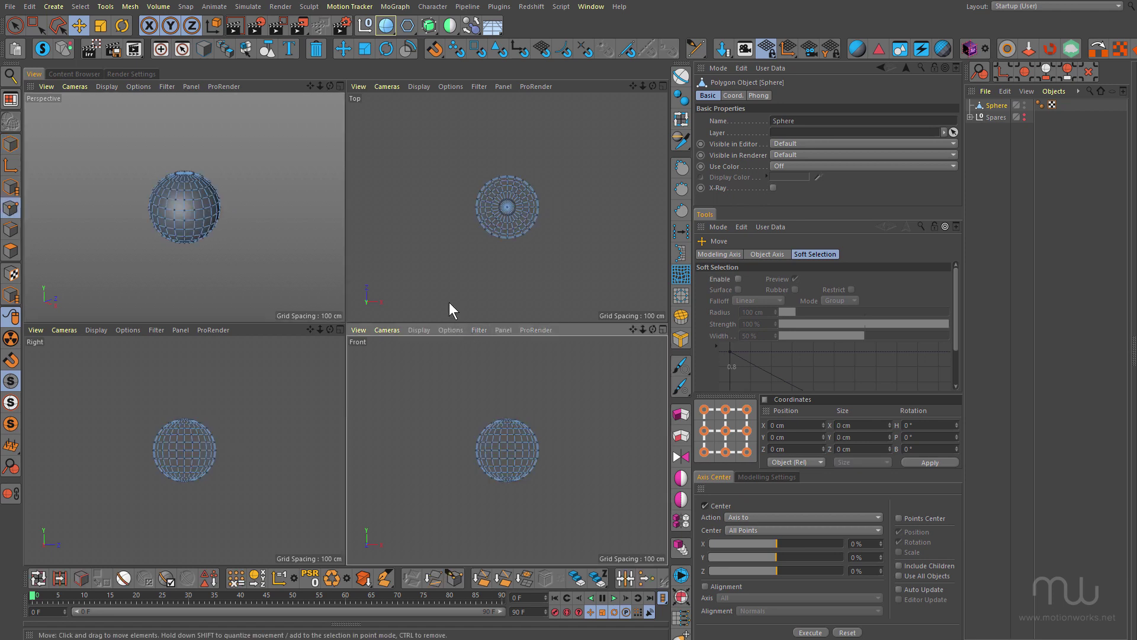
{"action": "left_click", "coordinate": [36, 25]}
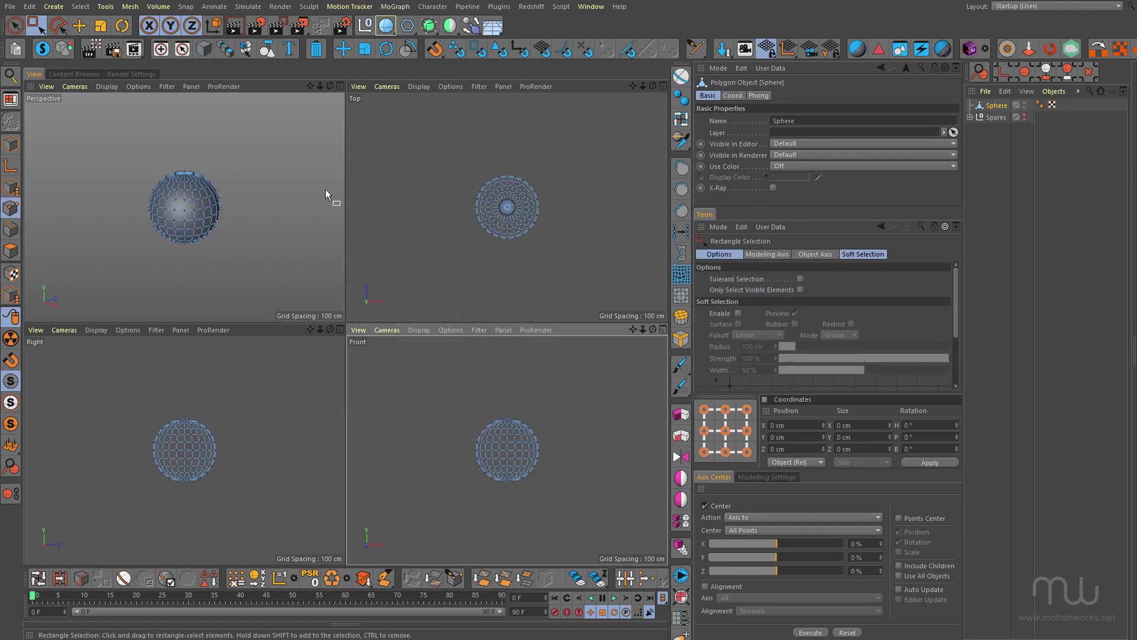
{"action": "middle_click", "coordinate": [267, 456]}
{"action": "scroll", "coordinate": [361, 326], "scroll_direction": "up", "scroll_amount": 5}
{"action": "left_click_drag", "start_coordinate": [132, 132], "coordinate": [579, 319]}
{"action": "key", "text": "Delete"}
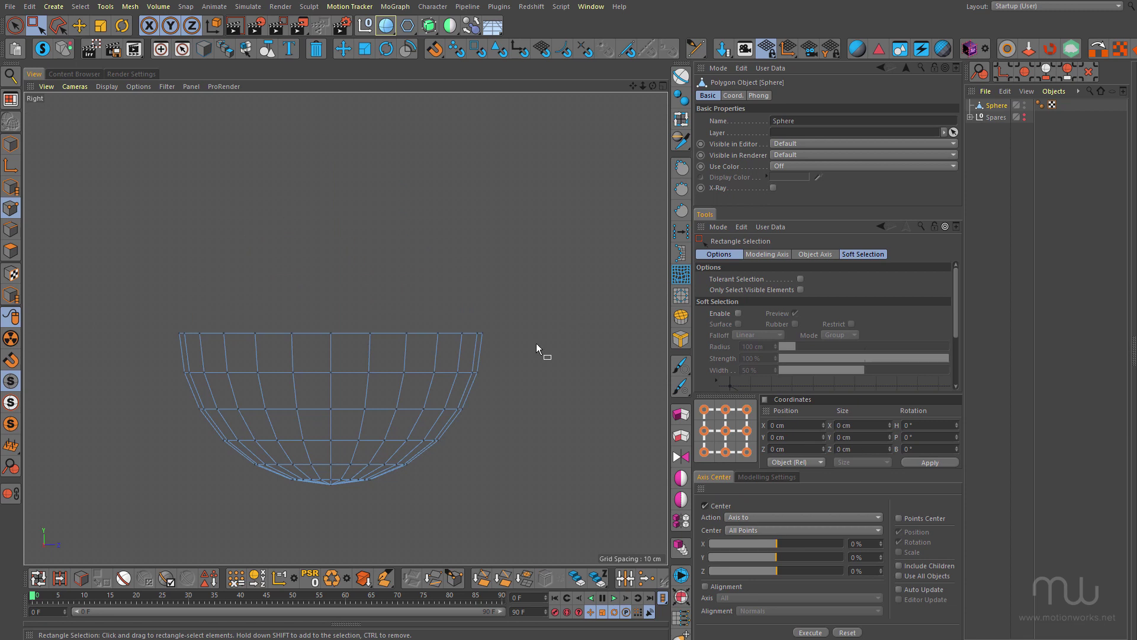
- In the Top view, select a wedge of polygons four segments wide, from the rim to the pole, using Live Selection with radius 15
{"action": "middle_click", "coordinate": [486, 386]}
{"action": "middle_click", "coordinate": [283, 252]}
{"action": "mouse_move", "coordinate": [381, 333]}
{"action": "left_mouse_down", "text": "alt"}
{"action": "mouse_move", "coordinate": [381, 415]}
{"action": "mouse_move", "coordinate": [380, 331]}
{"action": "mouse_move", "coordinate": [386, 388]}
{"action": "mouse_move", "coordinate": [406, 309]}
{"action": "mouse_move", "coordinate": [401, 339]}
{"action": "left_mouse_up", "text": "alt"}
{"action": "middle_click", "coordinate": [526, 328]}
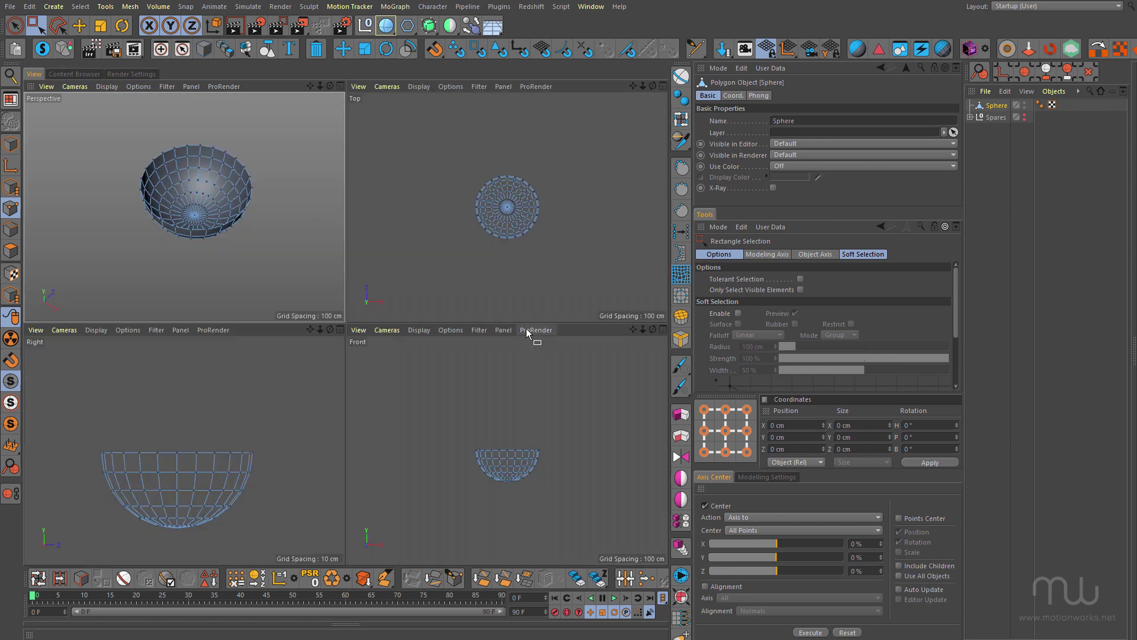
{"action": "middle_click", "coordinate": [499, 240]}
{"action": "right_click_drag", "start_coordinate": [309, 340], "coordinate": [343, 327], "text": "alt"}
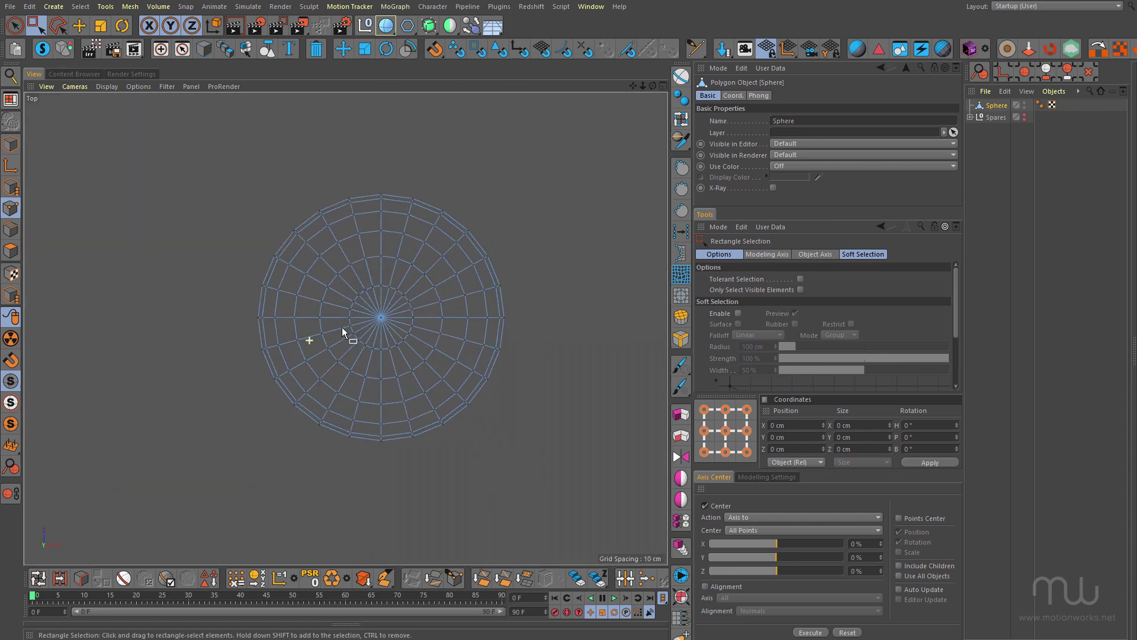
{"action": "key", "text": "9"}
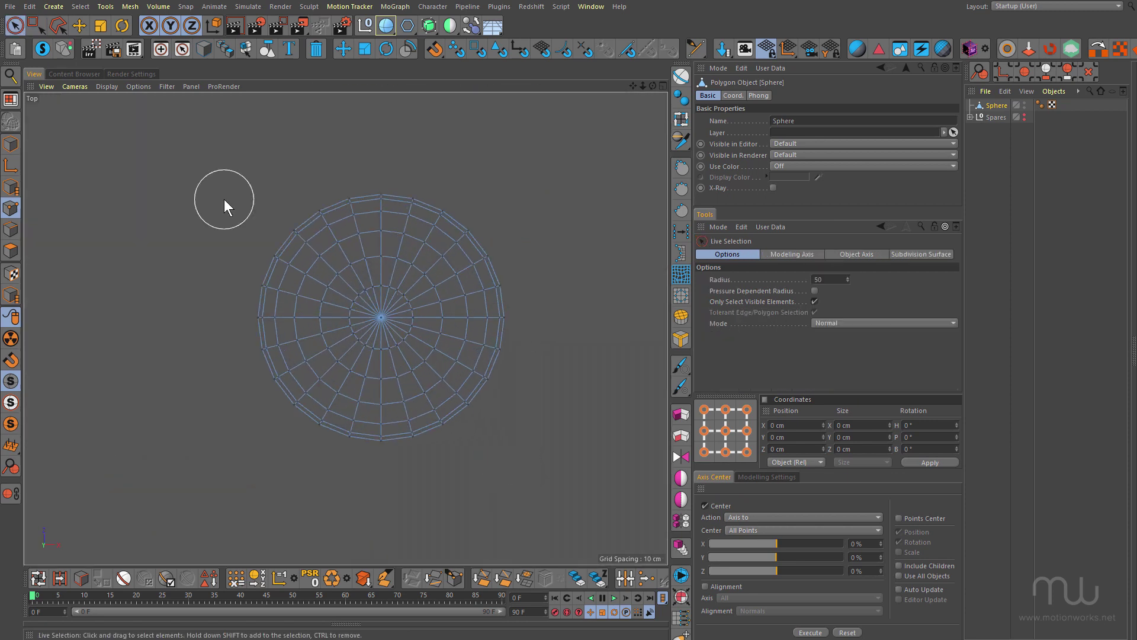
{"action": "key", "text": "Return"}
{"action": "mouse_move", "coordinate": [339, 201]}
{"action": "left_mouse_down"}
{"action": "mouse_move", "coordinate": [375, 192]}
{"action": "mouse_move", "coordinate": [369, 205]}
{"action": "mouse_move", "coordinate": [392, 214]}
{"action": "left_mouse_up"}
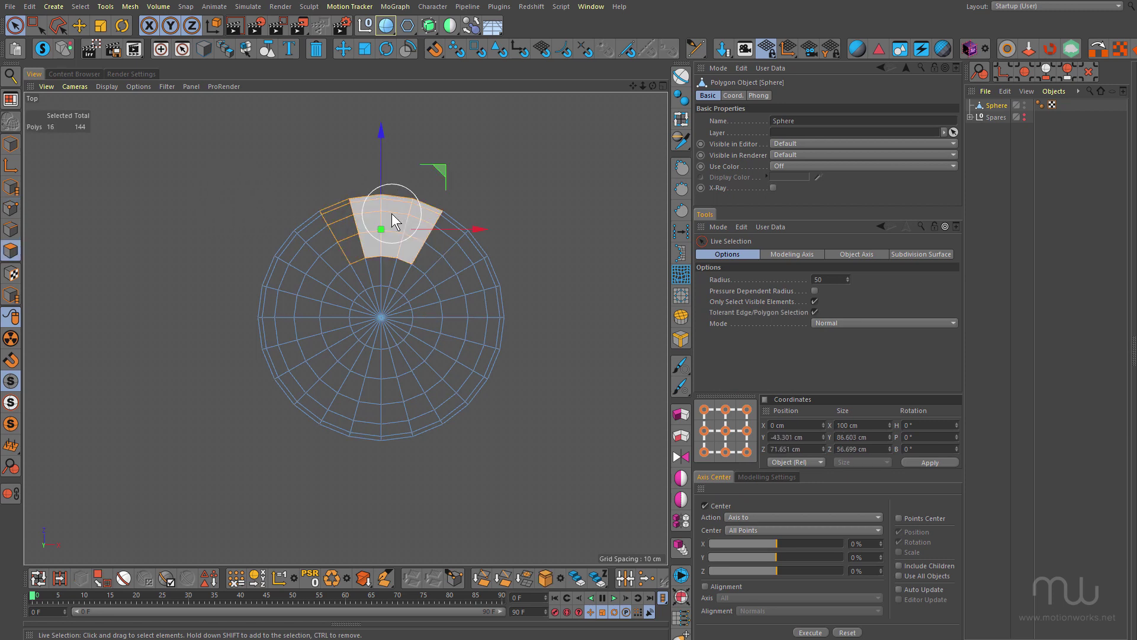
{"action": "scroll", "coordinate": [392, 213], "scroll_direction": "down", "scroll_amount": 4}
{"action": "scroll", "coordinate": [388, 201], "scroll_direction": "up", "scroll_amount": 4}
{"action": "mouse_move", "coordinate": [494, 179]}
{"action": "middle_mouse_down"}
{"action": "mouse_move", "coordinate": [470, 185]}
{"action": "mouse_move", "coordinate": [480, 185]}
{"action": "middle_mouse_up"}
{"action": "mouse_move", "coordinate": [369, 347]}
{"action": "left_mouse_down", "text": "shift"}
{"action": "mouse_move", "coordinate": [406, 401]}
{"action": "mouse_move", "coordinate": [382, 414]}
{"action": "left_mouse_up", "text": "shift"}
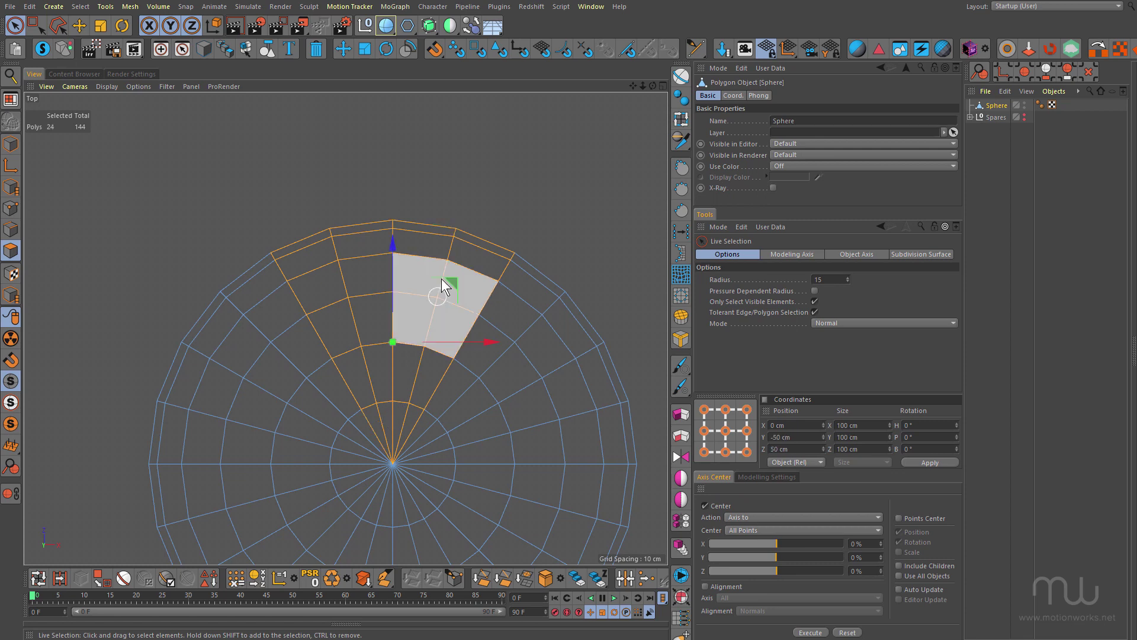
- Invert the polygon selection and delete everything outside the four-segment wedge
{"action": "key", "text": "u"}
{"action": "key", "text": "i"}
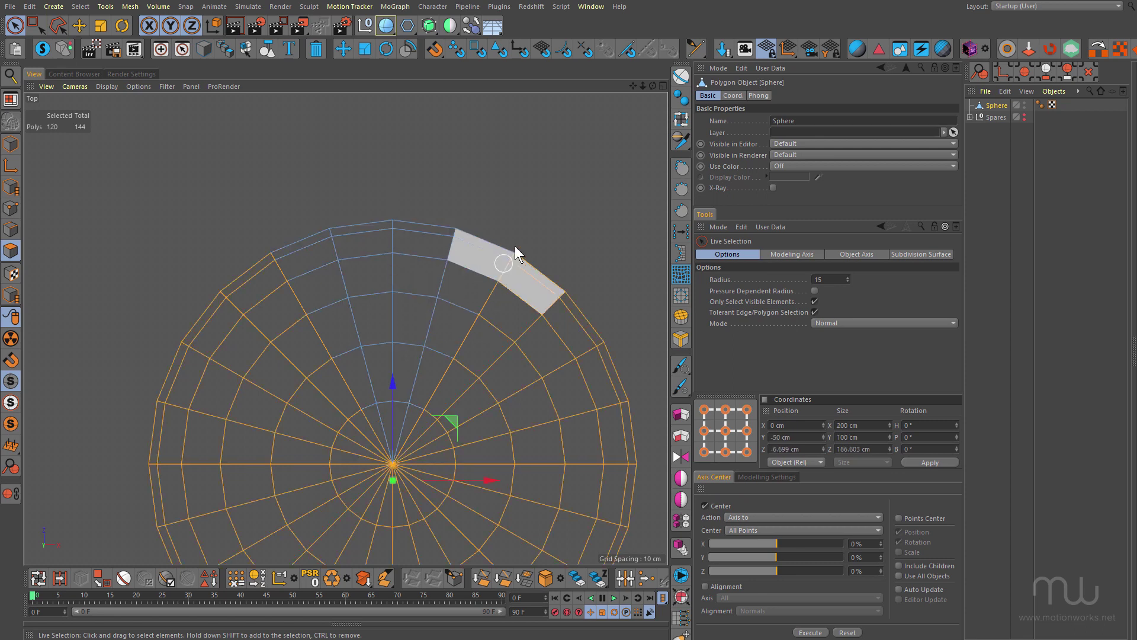
{"action": "left_click", "coordinate": [316, 49]}
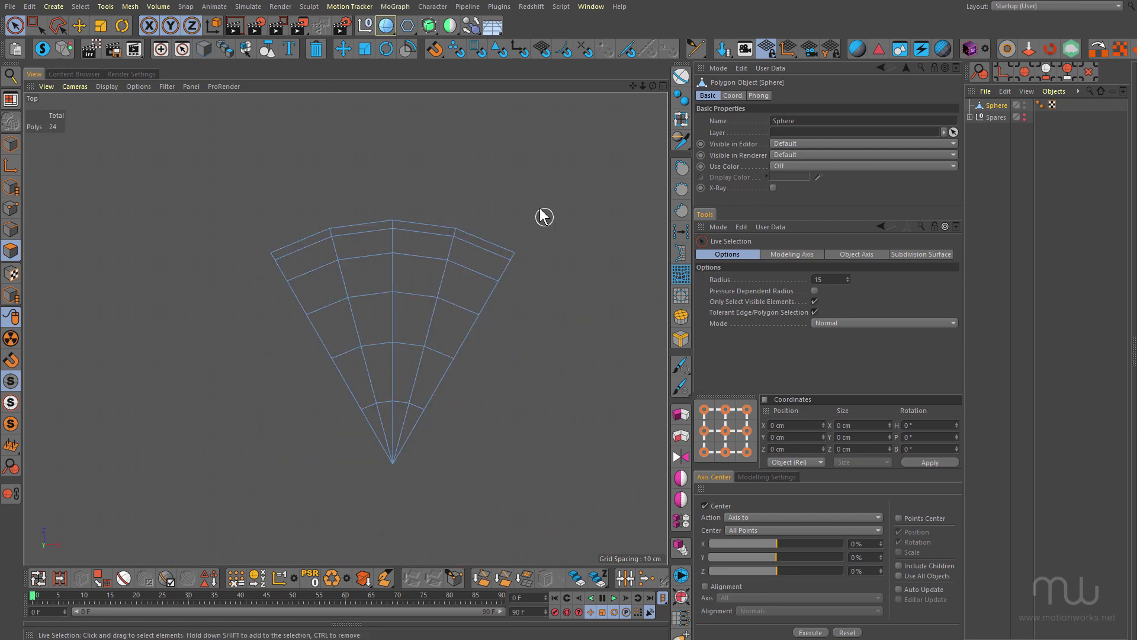
{"action": "key", "text": "h"}
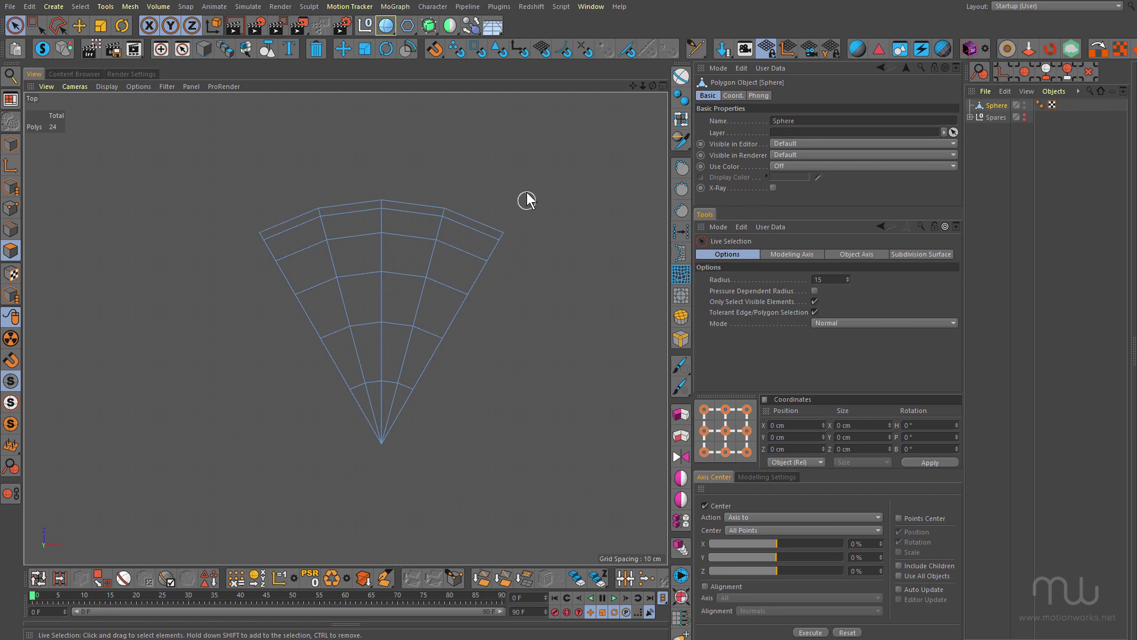
- Store a backup copy of the wedge in the Spares null and reselect the original Sphere object
{"action": "left_click", "coordinate": [970, 117]}
{"action": "left_click_drag", "start_coordinate": [995, 110], "coordinate": [1005, 130], "text": "ctrl"}
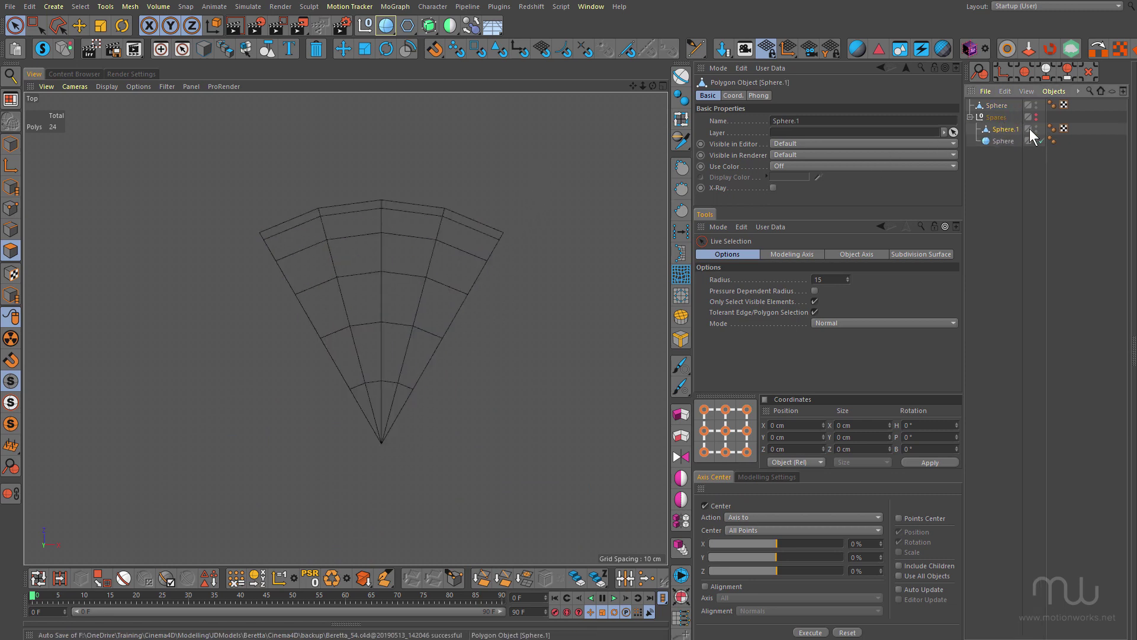
{"action": "left_click", "coordinate": [970, 117]}
{"action": "left_click", "coordinate": [997, 105]}
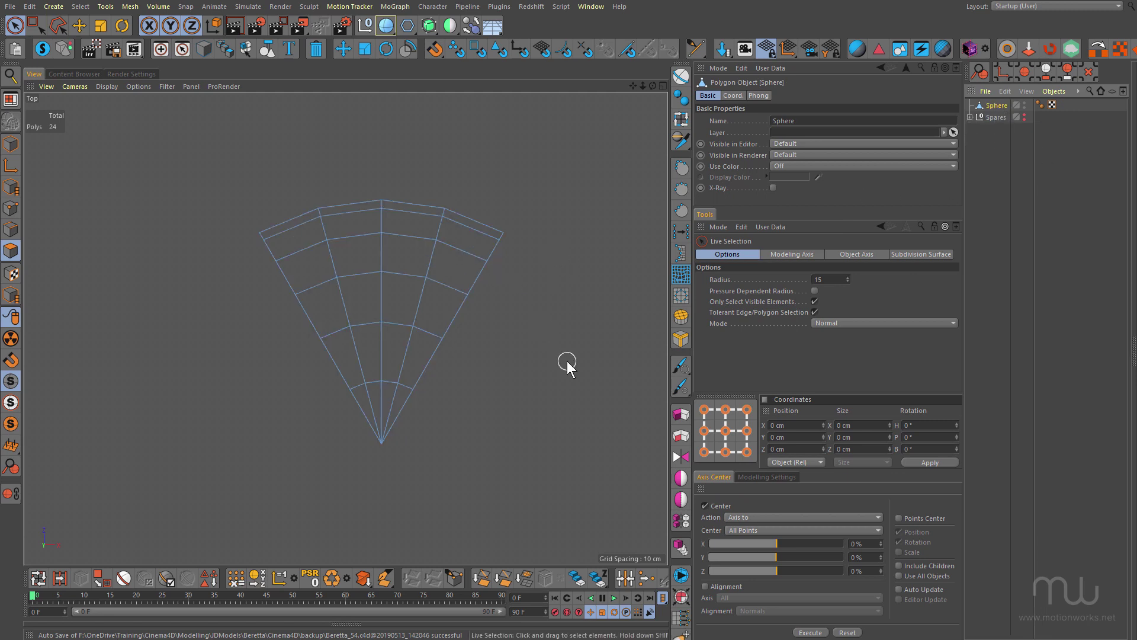
- Switch to the Move tool in the four-view layout and turn on the world axis display
{"action": "key", "text": "e"}
{"action": "middle_click", "coordinate": [145, 171]}
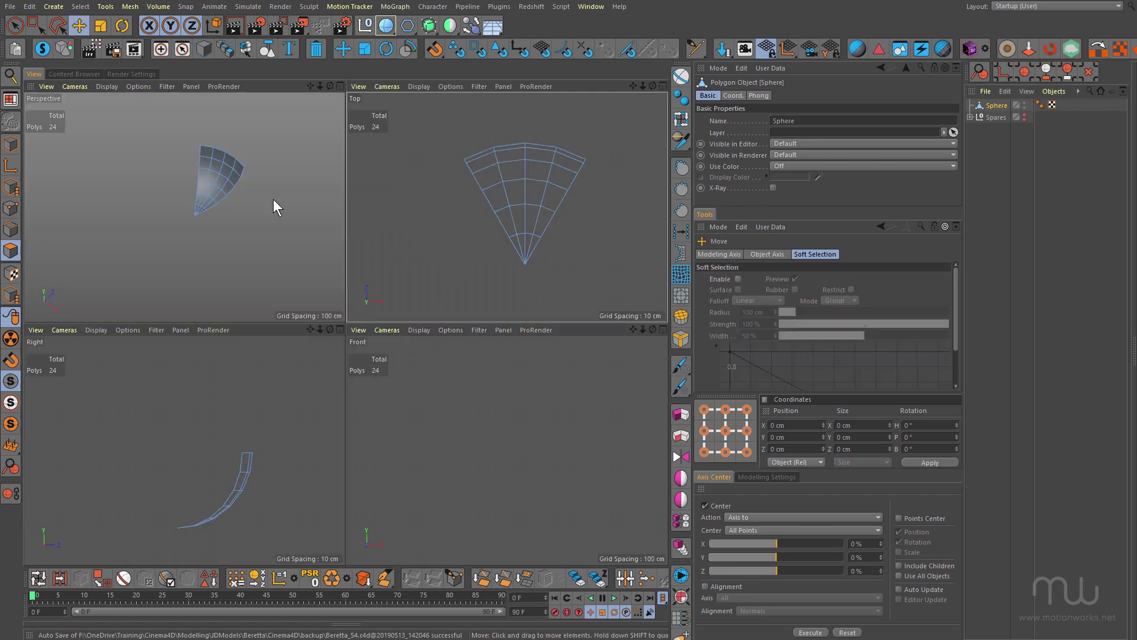
{"action": "left_click", "coordinate": [167, 86]}
{"action": "left_click", "coordinate": [190, 282]}
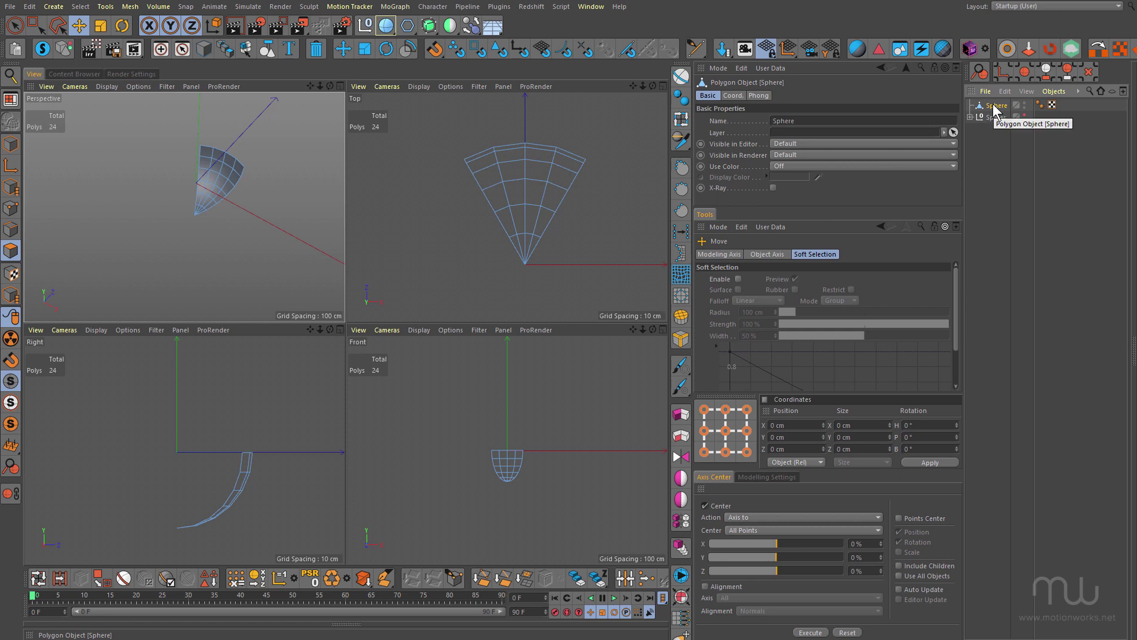
- Add an Array object as the parent of the sphere wedge
{"action": "left_click", "coordinate": [453, 34]}
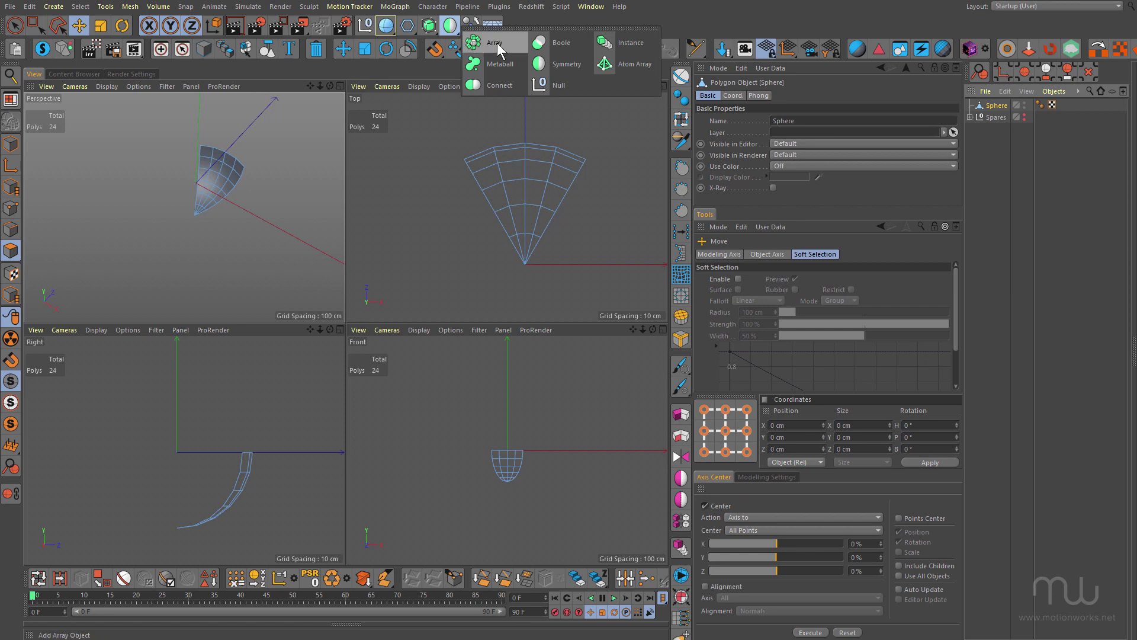
{"action": "left_click", "coordinate": [496, 43], "text": "alt"}
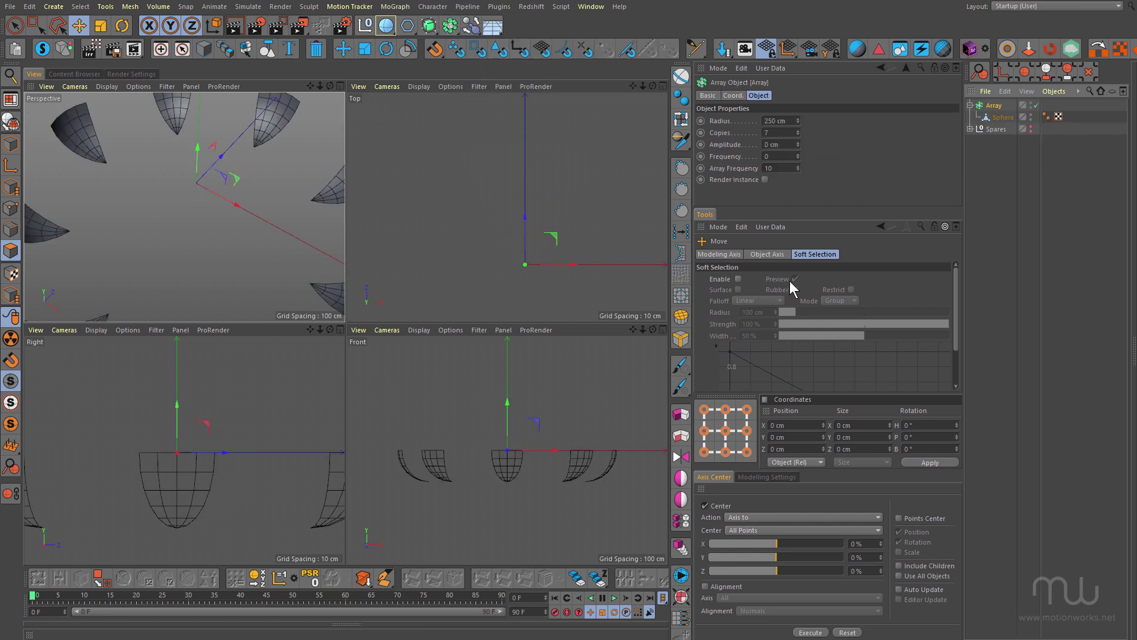
{"action": "scroll", "coordinate": [261, 199], "scroll_direction": "down", "scroll_amount": 3}
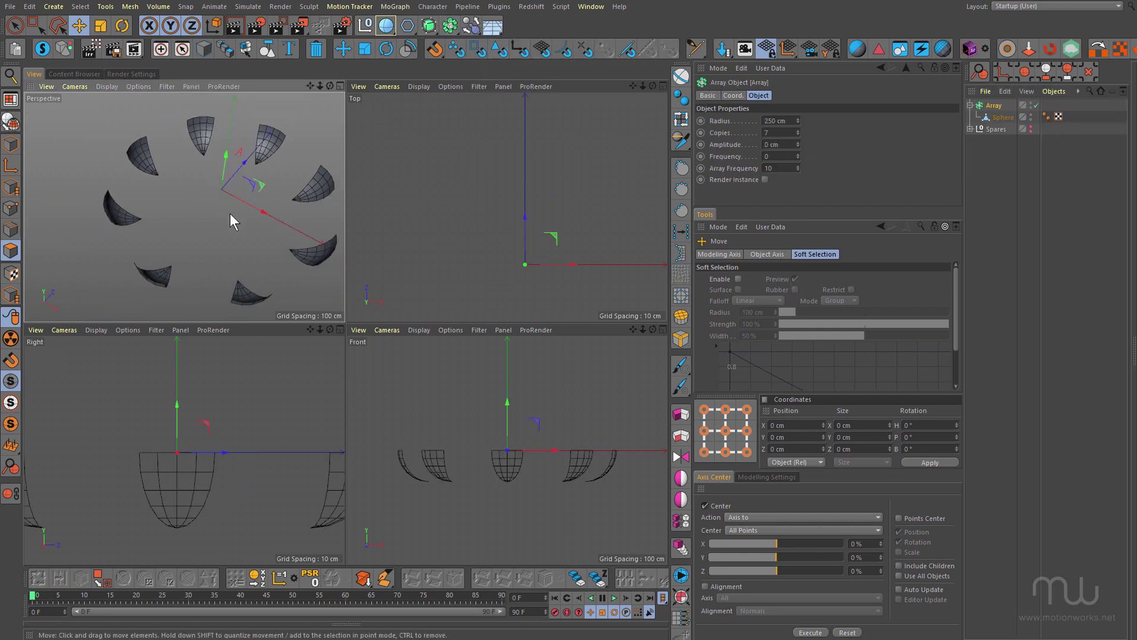
- Set the Array object's radius to 0 cm and its number of copies to 5
{"action": "left_click_drag", "start_coordinate": [230, 213], "coordinate": [238, 215], "text": "alt"}
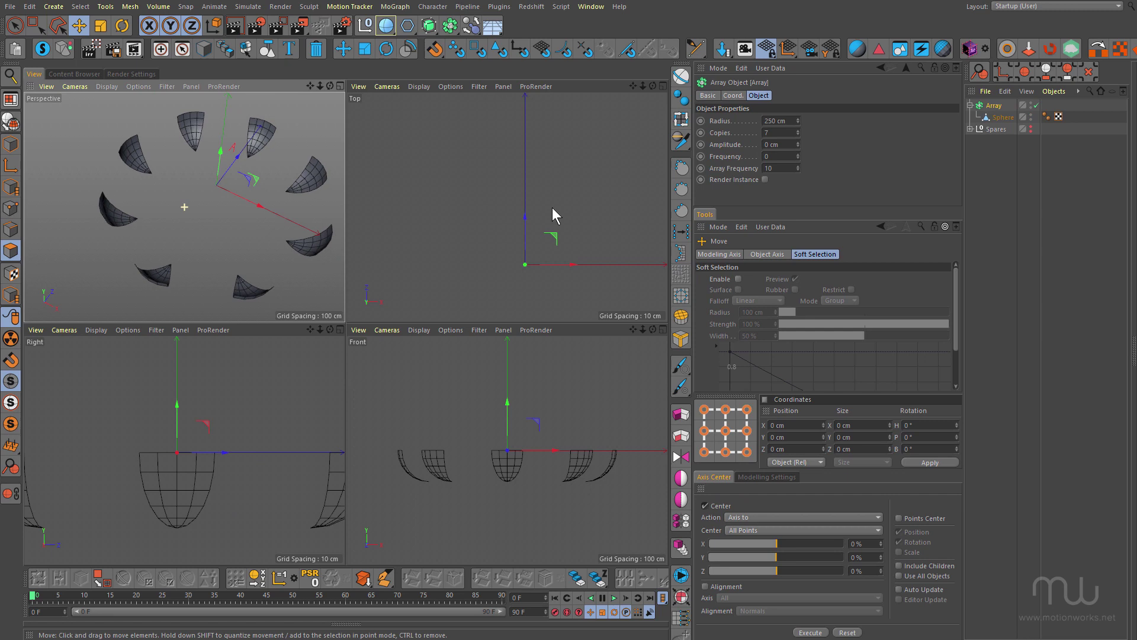
{"action": "left_click", "coordinate": [769, 120]}
{"action": "type", "text": "0"}
{"action": "key", "text": "Return"}
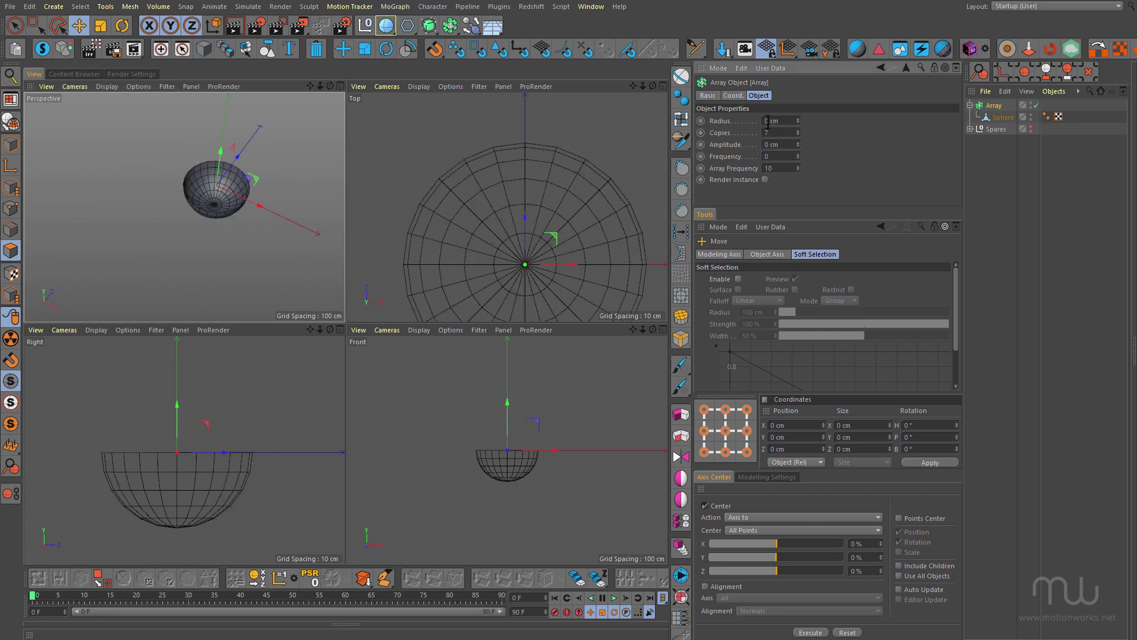
{"action": "left_click", "coordinate": [769, 133]}
{"action": "type", "text": "5"}
- Save the current Array settings as the default for new Array objects and accept the confirmation
{"action": "left_click", "coordinate": [742, 68]}
{"action": "left_click", "coordinate": [755, 138]}
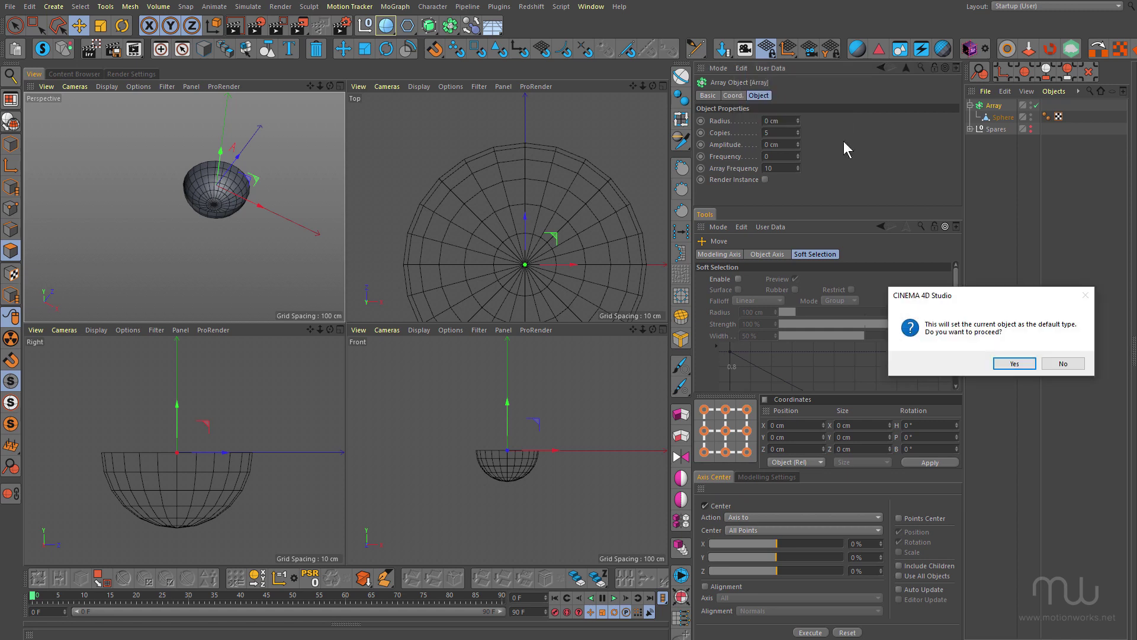
{"action": "left_click", "coordinate": [1014, 364]}
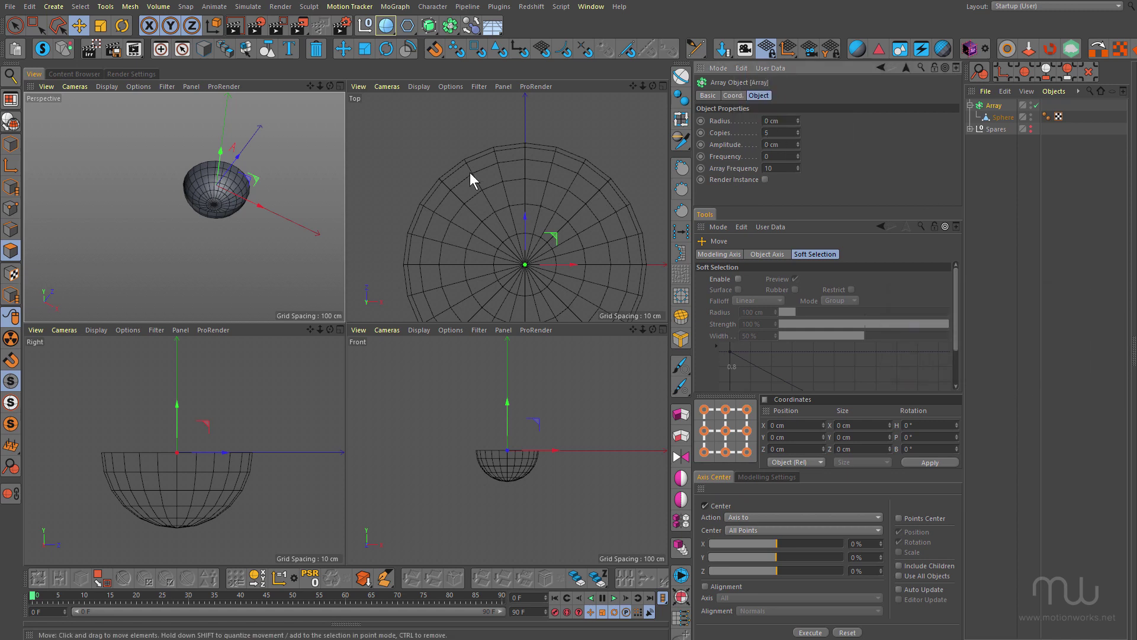
- Store a backup copy of the Array with its wedge in the Spares null
{"action": "left_click", "coordinate": [970, 129]}
{"action": "left_click_drag", "start_coordinate": [993, 105], "coordinate": [996, 135], "text": "ctrl"}
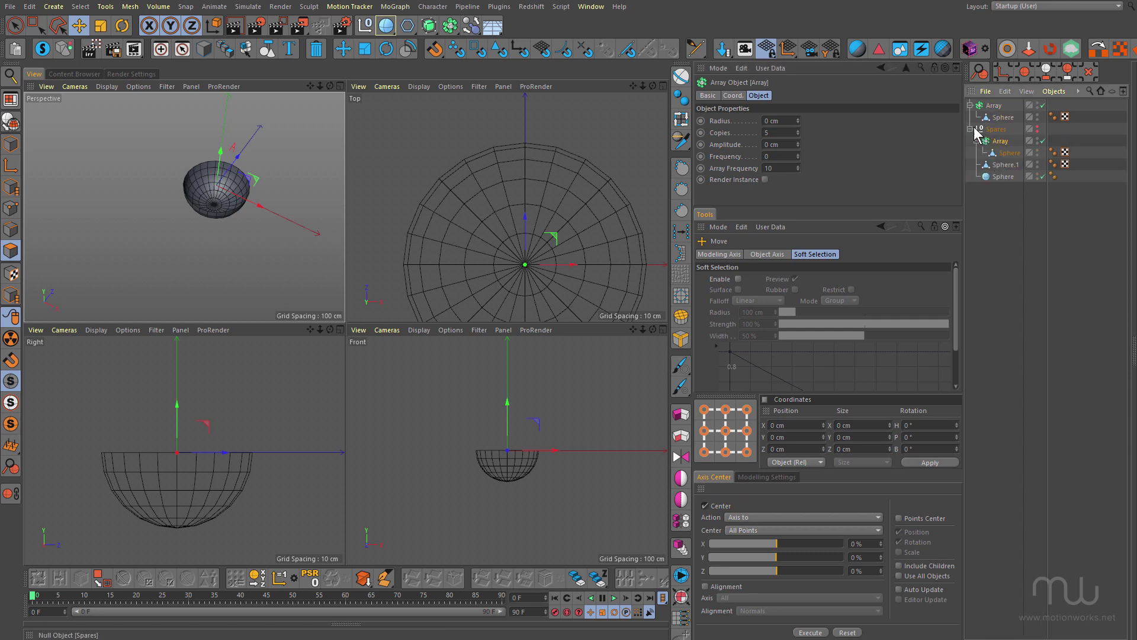
{"action": "left_click", "coordinate": [970, 128]}
- Cut a straight horizontal line across the Sphere wedge in the Top view, from one side edge to the other, with Line Cut
{"action": "left_click", "coordinate": [1000, 117]}
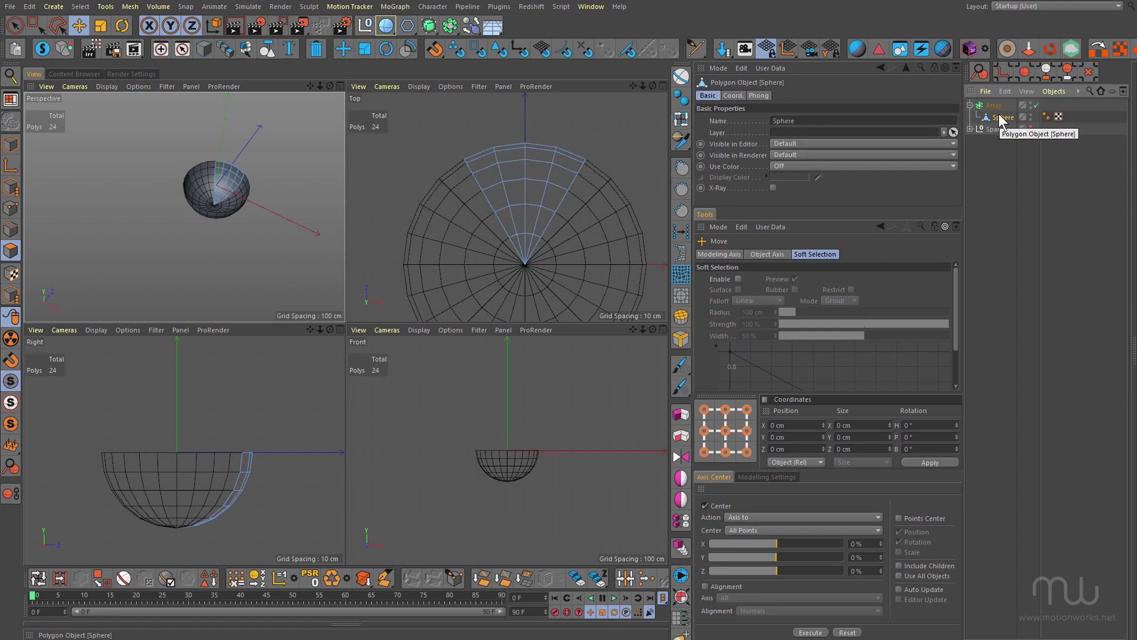
{"action": "key", "text": "k"}
{"action": "key", "text": "k"}
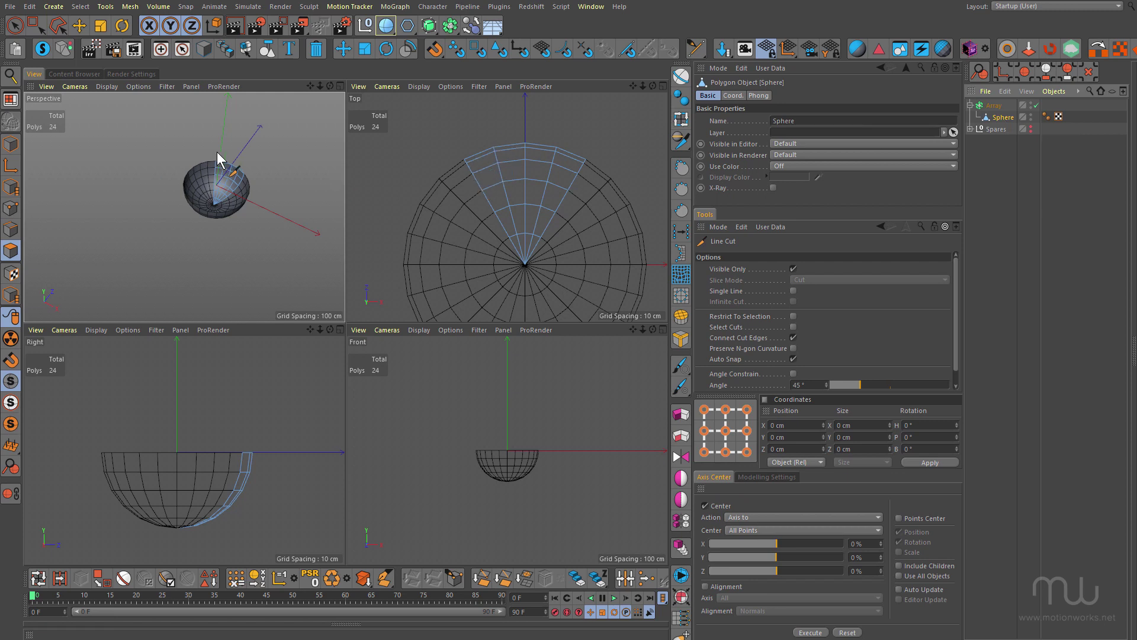
{"action": "left_click", "coordinate": [472, 175]}
{"action": "left_click", "coordinate": [578, 174]}
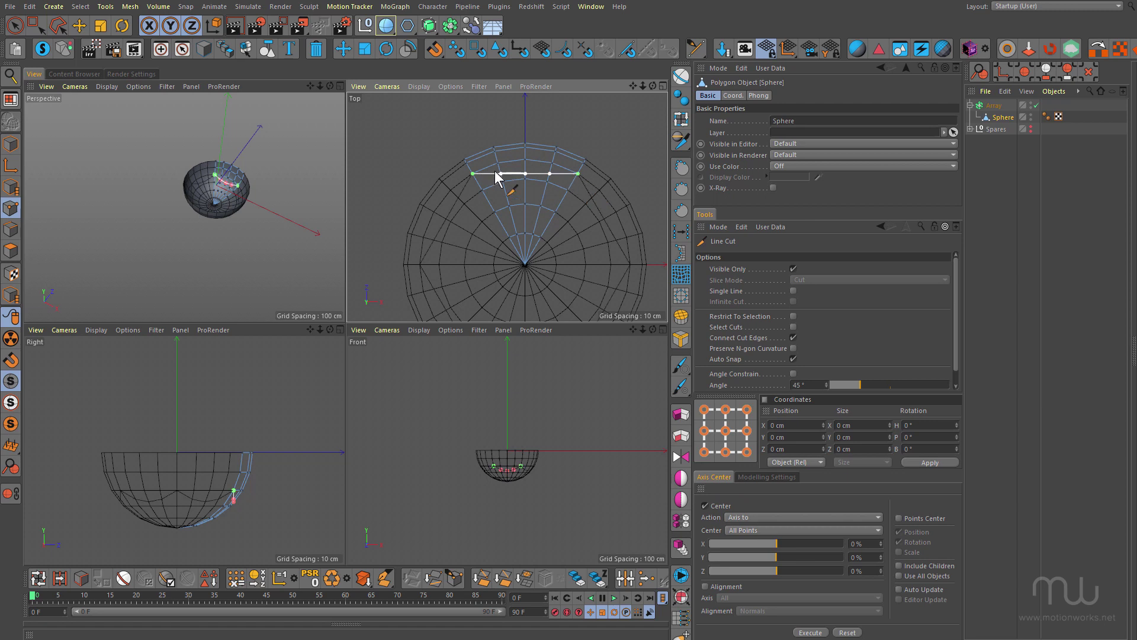
{"action": "scroll", "coordinate": [238, 185], "scroll_direction": "up", "scroll_amount": 6}
{"action": "left_click_drag", "start_coordinate": [265, 178], "coordinate": [296, 172], "text": "alt"}
{"action": "key", "text": "Escape"}
- Cut a replacement edge from the neighbouring point to just above the wedge's right corner and switch to the Polygon Pen
{"action": "right_click_drag", "start_coordinate": [467, 285], "coordinate": [510, 268], "text": "alt"}
{"action": "scroll", "coordinate": [510, 268], "scroll_direction": "up", "scroll_amount": 3}
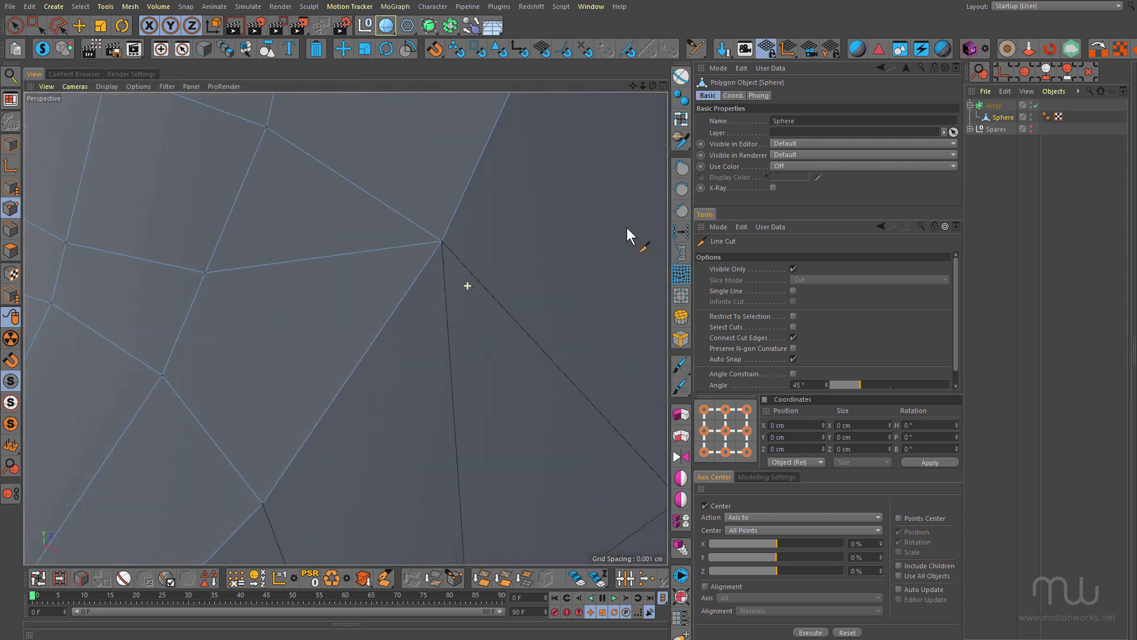
{"action": "scroll", "coordinate": [411, 259], "scroll_direction": "up", "scroll_amount": 5}
{"action": "scroll", "coordinate": [458, 191], "scroll_direction": "down", "scroll_amount": 8}
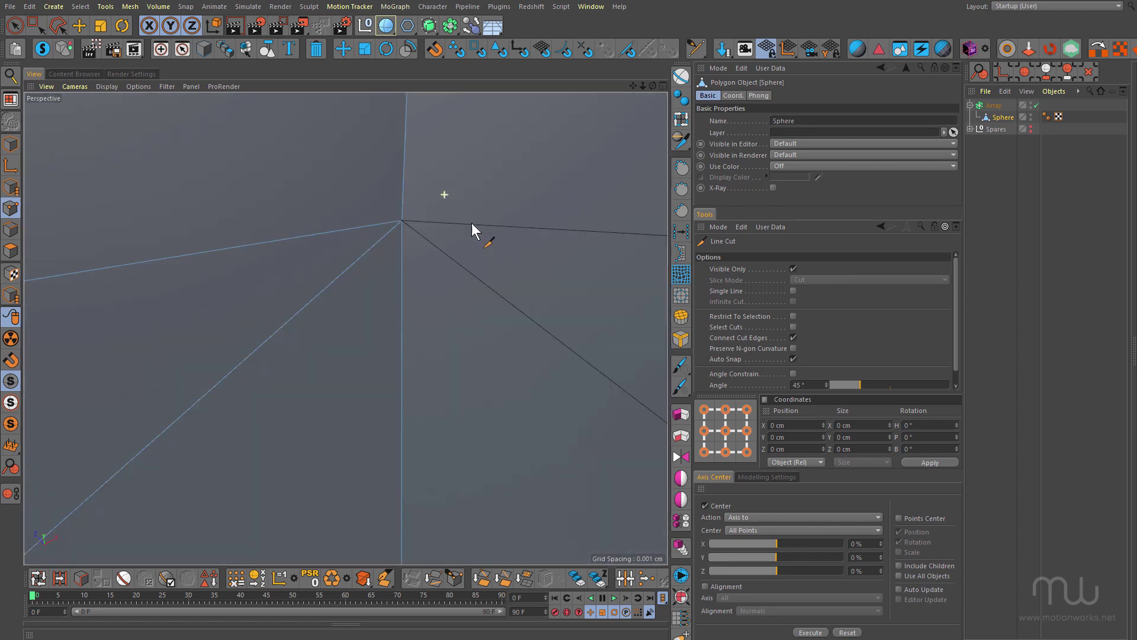
{"action": "scroll", "coordinate": [457, 240], "scroll_direction": "up", "scroll_amount": 3}
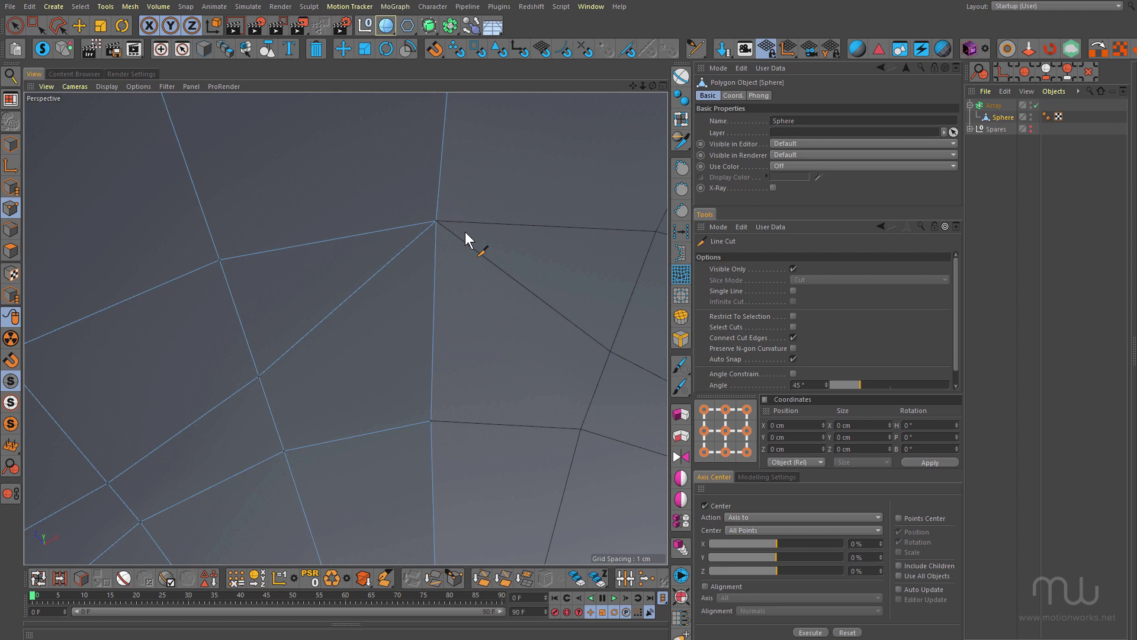
{"action": "left_click", "coordinate": [221, 260]}
{"action": "key", "text": "m"}
{"action": "key", "text": "e"}
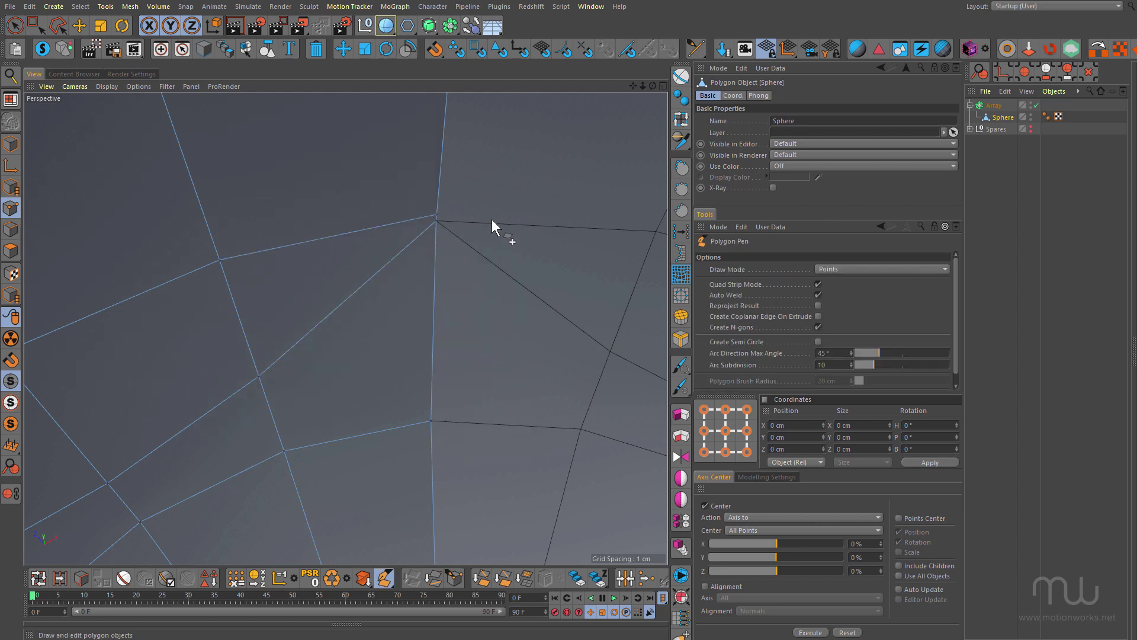
- Cut an edge from the neighbouring inner point to the side edge just above the wedge's left corner with Line Cut
{"action": "scroll", "coordinate": [390, 228], "scroll_direction": "down", "scroll_amount": 5}
{"action": "scroll", "coordinate": [313, 211], "scroll_direction": "up", "scroll_amount": 5}
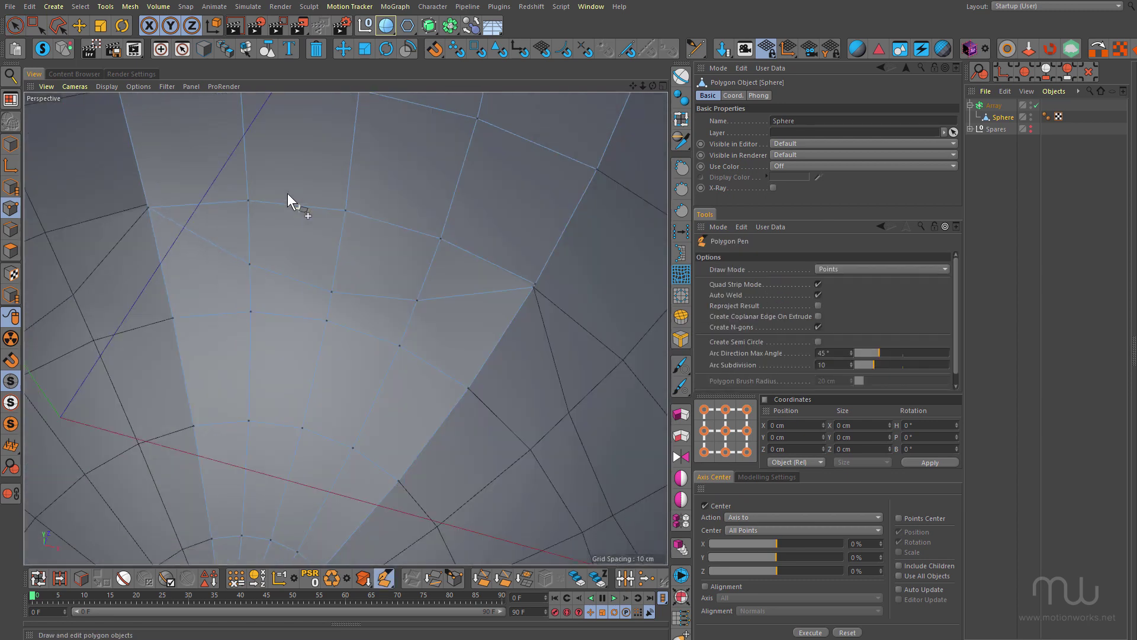
{"action": "scroll", "coordinate": [220, 241], "scroll_direction": "up", "scroll_amount": 10}
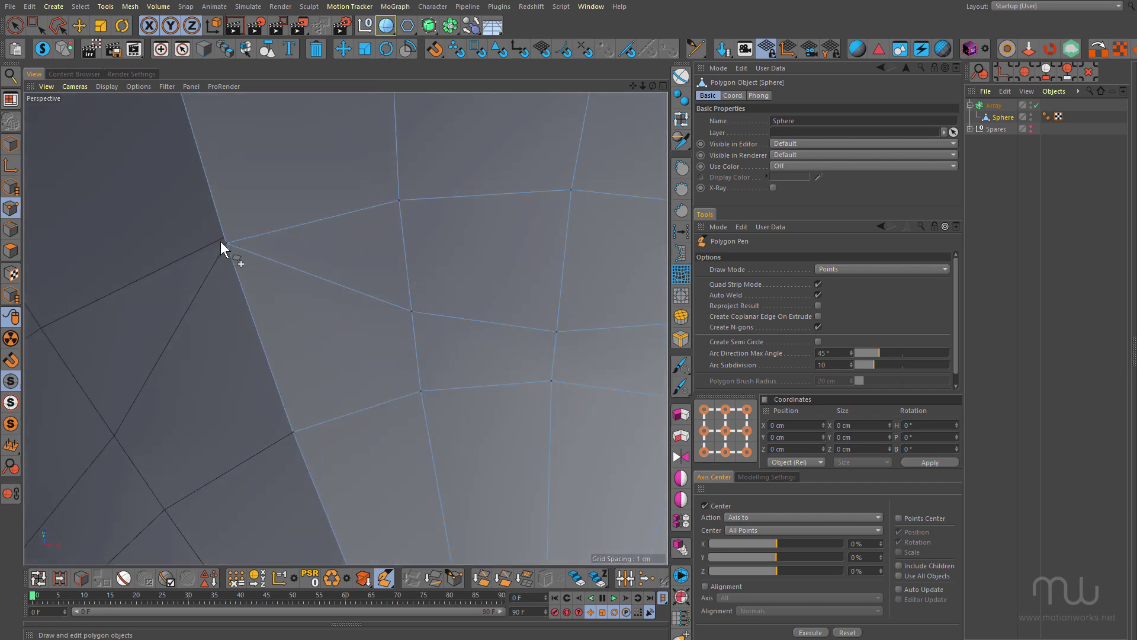
{"action": "key", "text": "k"}
{"action": "key", "text": "k"}
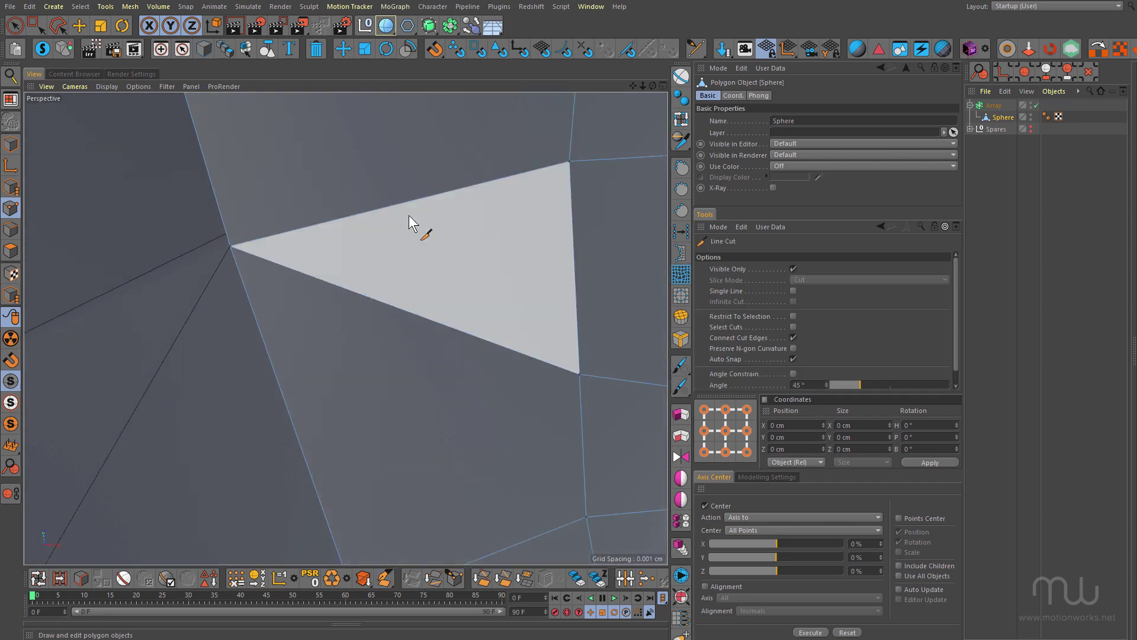
{"action": "left_click", "coordinate": [230, 245]}
{"action": "left_click", "coordinate": [570, 162]}
{"action": "left_click", "coordinate": [279, 198]}
{"action": "left_click_drag", "start_coordinate": [279, 199], "coordinate": [225, 233]}
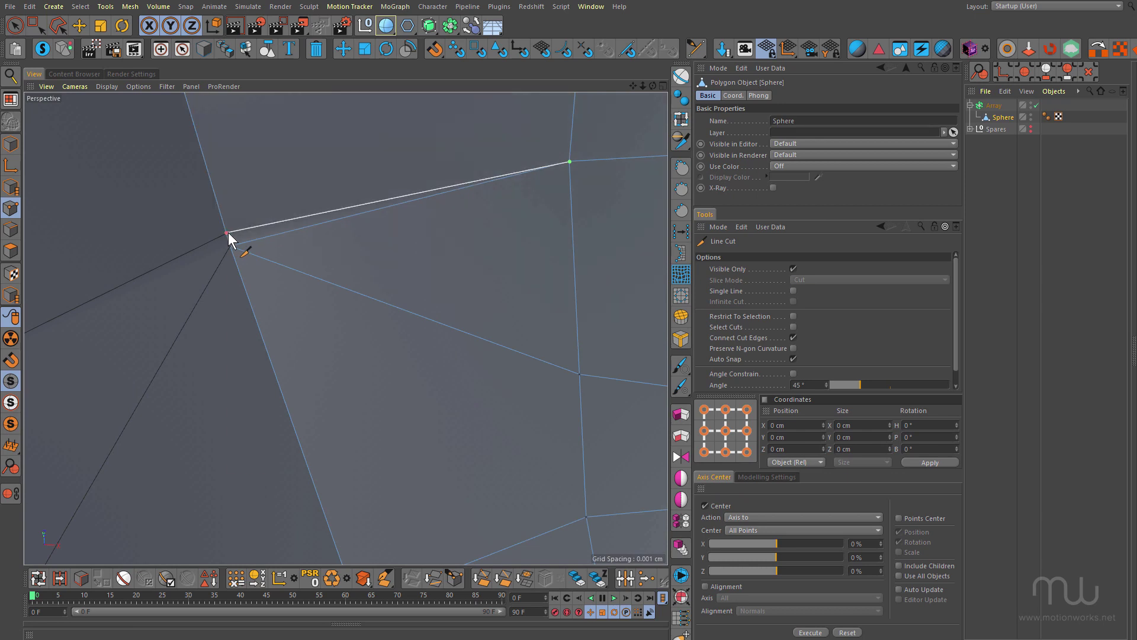
- Remove the old edge below the new cut at the left corner with the Polygon Pen, turning the triangle into a quad
{"action": "key", "text": "m"}
{"action": "key", "text": "e"}
{"action": "left_click", "coordinate": [301, 234], "text": "ctrl"}
{"action": "right_click_drag", "start_coordinate": [228, 236], "coordinate": [333, 219], "text": "alt"}
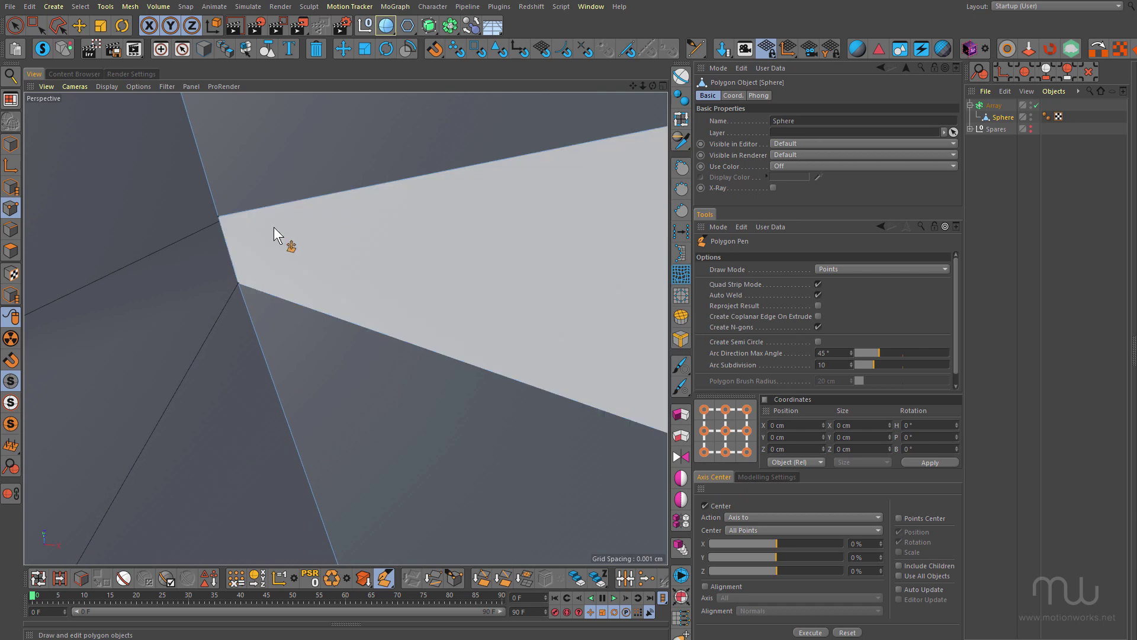
- Turn on vertex snapping and move the new left corner point onto the matching point of the neighbouring array copy
{"action": "left_click", "coordinate": [79, 26]}
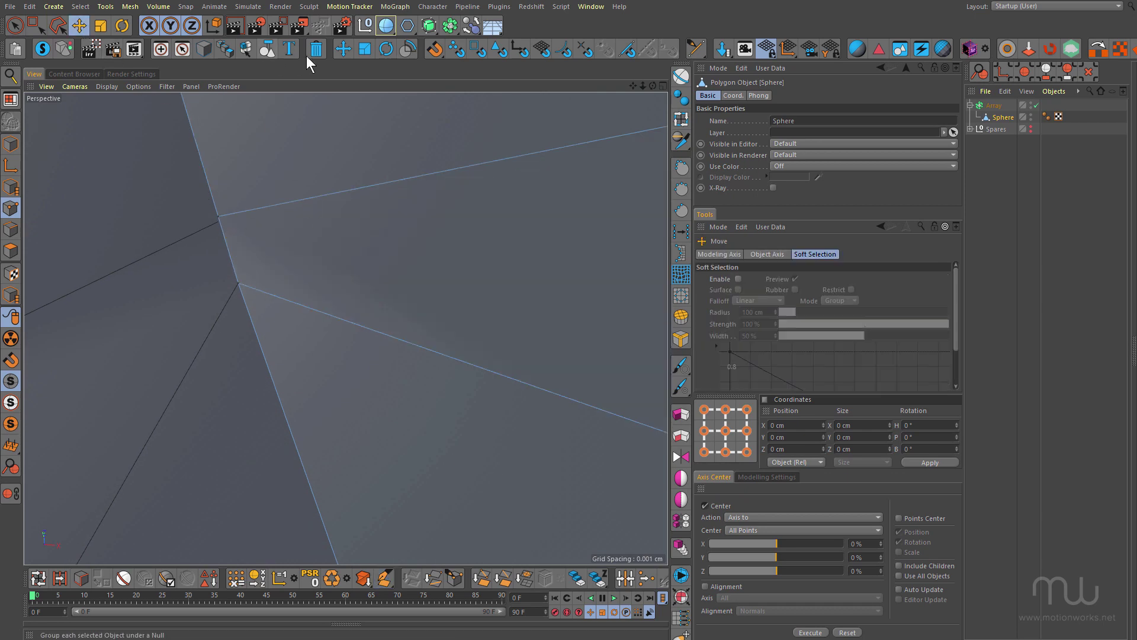
{"action": "left_click", "coordinate": [455, 50]}
{"action": "left_click", "coordinate": [218, 218]}
{"action": "left_click_drag", "start_coordinate": [218, 218], "coordinate": [219, 224]}
{"action": "left_click", "coordinate": [296, 220]}
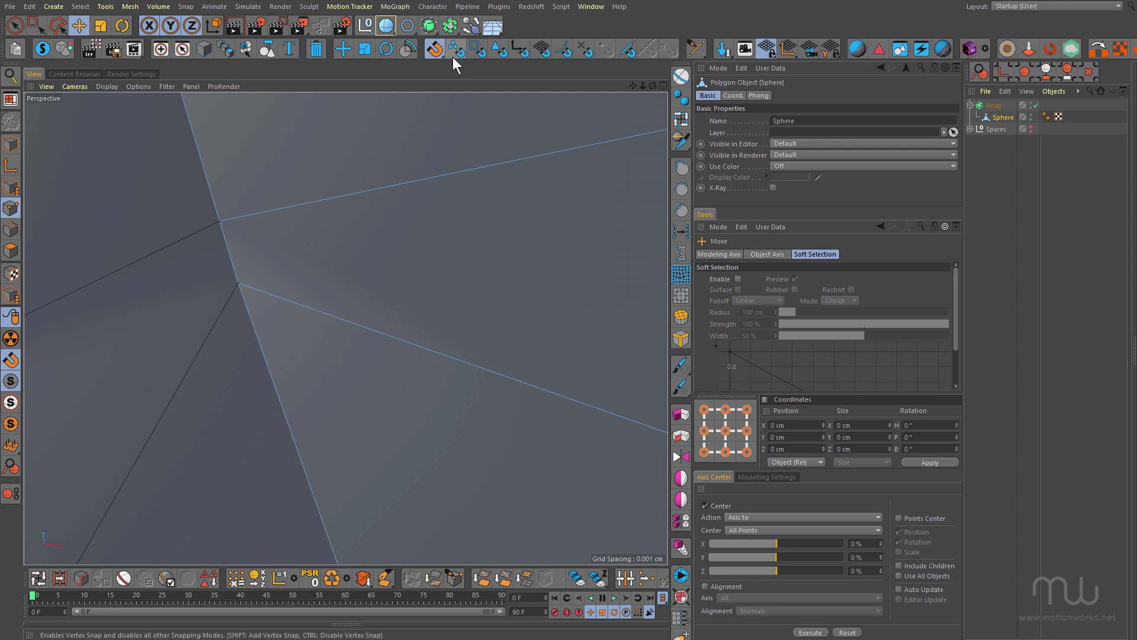
- Examine both side edges of the wedge and how its corner points meet the neighbouring array copies
{"action": "scroll", "coordinate": [318, 230], "scroll_direction": "down", "scroll_amount": 10}
{"action": "mouse_move", "coordinate": [161, 220]}
{"action": "left_mouse_down", "text": "alt"}
{"action": "mouse_move", "coordinate": [343, 229]}
{"action": "mouse_move", "coordinate": [157, 230]}
{"action": "left_mouse_up", "text": "alt"}
{"action": "scroll", "coordinate": [341, 183], "scroll_direction": "up", "scroll_amount": 10}
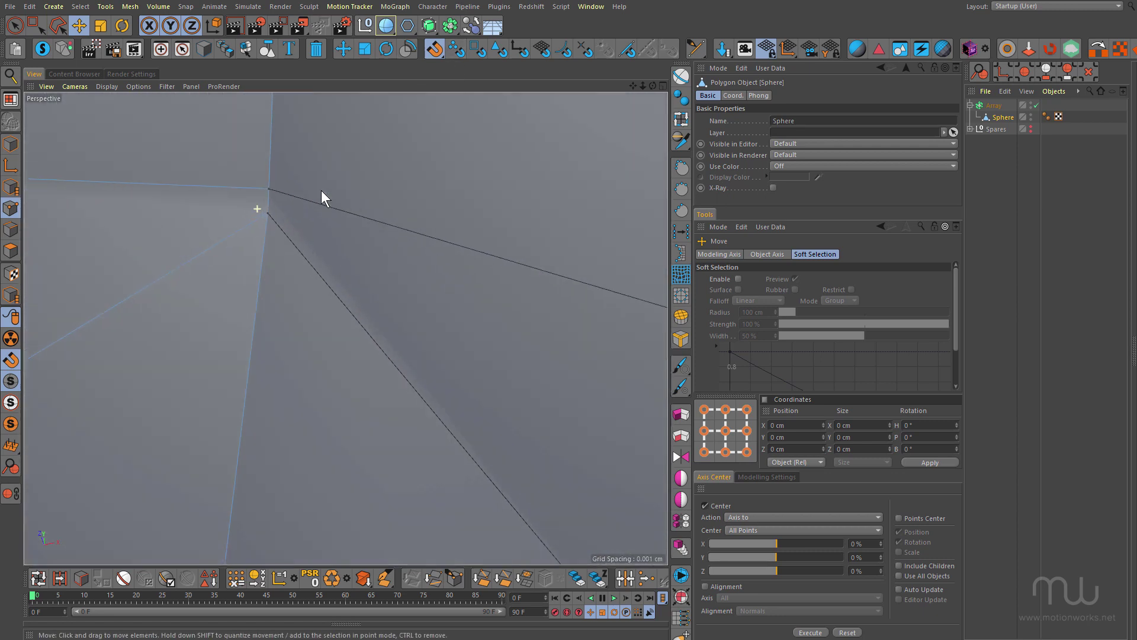
{"action": "scroll", "coordinate": [375, 198], "scroll_direction": "down", "scroll_amount": 10}
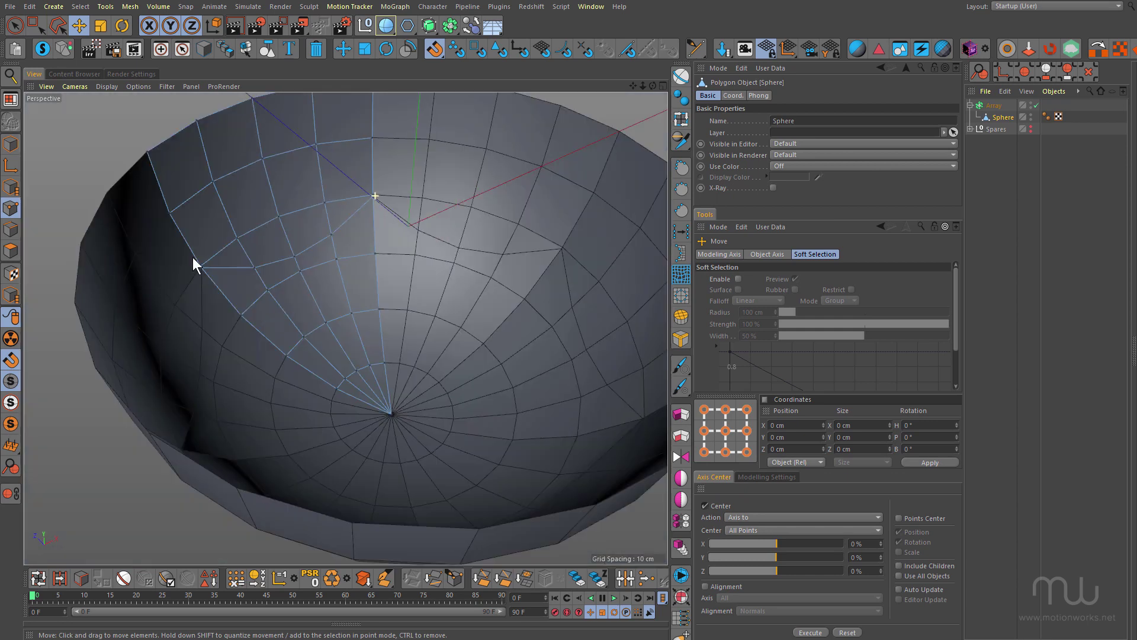
{"action": "scroll", "coordinate": [267, 257], "scroll_direction": "up", "scroll_amount": 6}
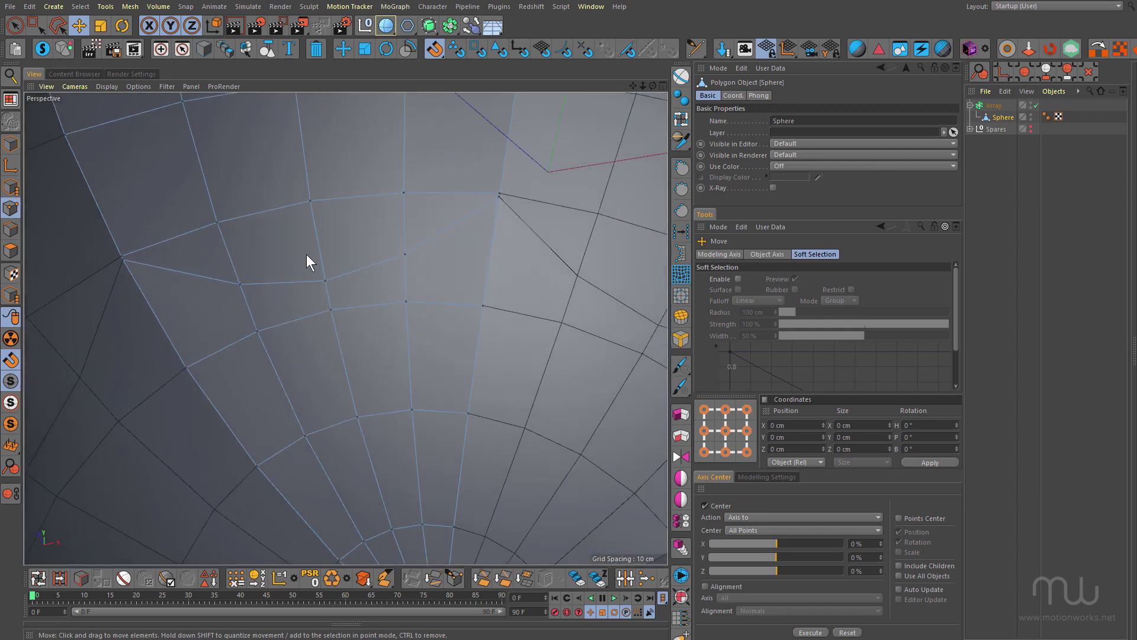
{"action": "left_click_drag", "start_coordinate": [306, 254], "coordinate": [354, 273], "text": "alt"}
{"action": "right_click_drag", "start_coordinate": [354, 273], "coordinate": [225, 285], "text": "alt"}
{"action": "left_click_drag", "start_coordinate": [276, 284], "coordinate": [278, 315], "text": "alt"}
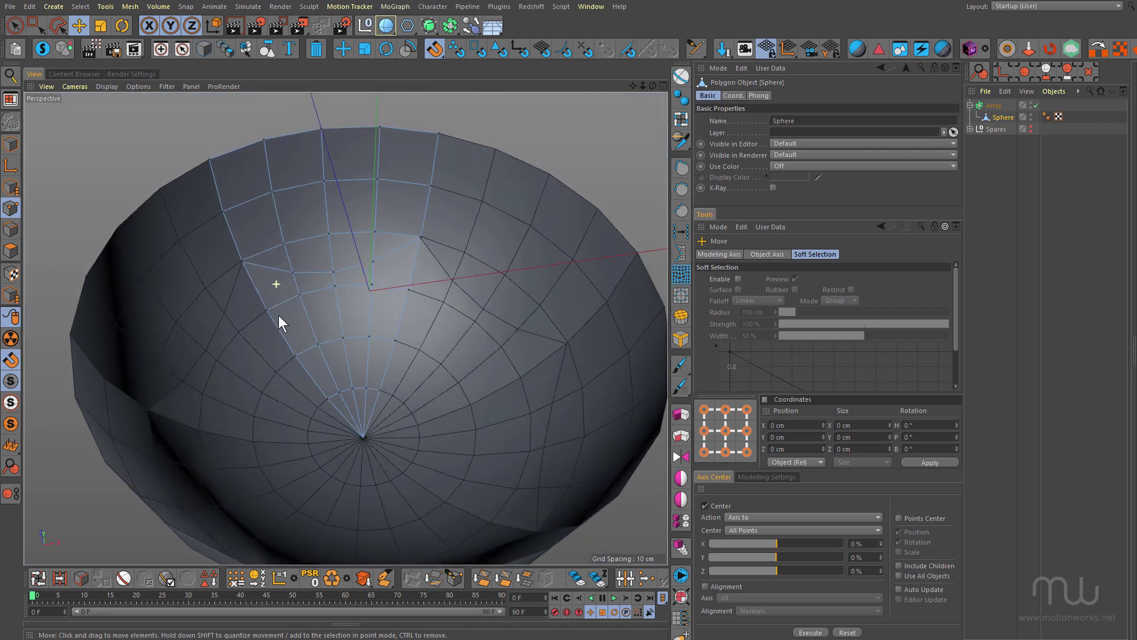
{"action": "right_click_drag", "start_coordinate": [305, 263], "coordinate": [341, 250], "text": "alt"}
{"action": "mouse_move", "coordinate": [348, 246]}
{"action": "left_mouse_down", "text": "alt"}
{"action": "mouse_move", "coordinate": [324, 232]}
{"action": "mouse_move", "coordinate": [343, 233]}
{"action": "mouse_move", "coordinate": [340, 319]}
{"action": "mouse_move", "coordinate": [352, 242]}
{"action": "left_mouse_up", "text": "alt"}
{"action": "scroll", "coordinate": [343, 290], "scroll_direction": "down", "scroll_amount": 4}
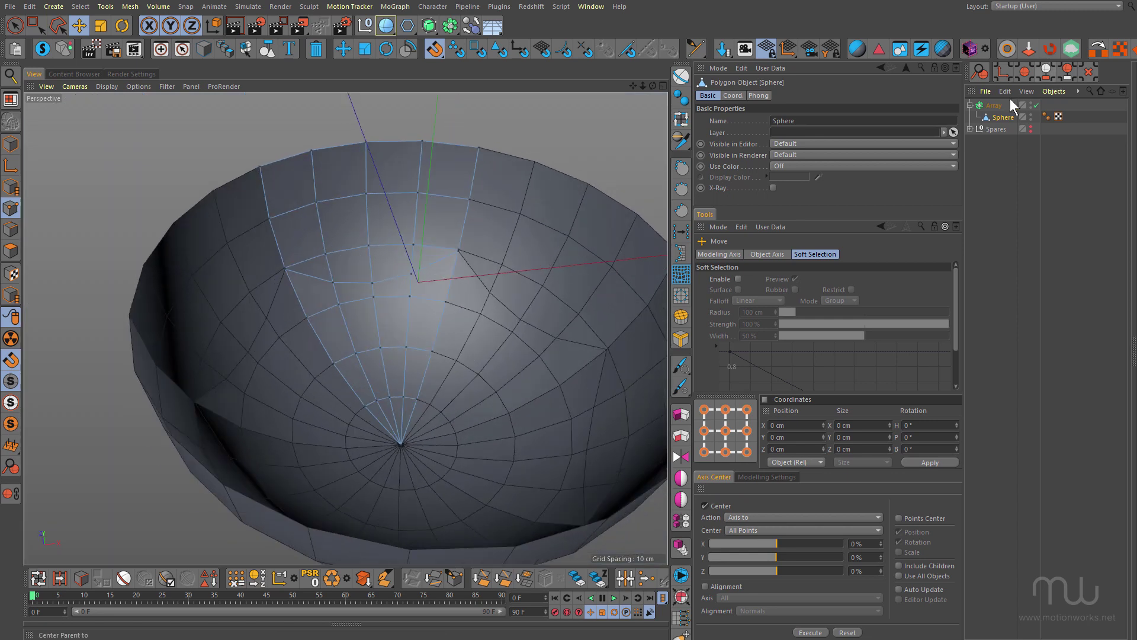
- Store a backup copy of the edited Array in the Spares null and save the project
{"action": "left_click", "coordinate": [969, 129]}
{"action": "left_click_drag", "start_coordinate": [988, 105], "coordinate": [983, 129], "text": "ctrl"}
{"action": "left_click", "coordinate": [970, 129]}
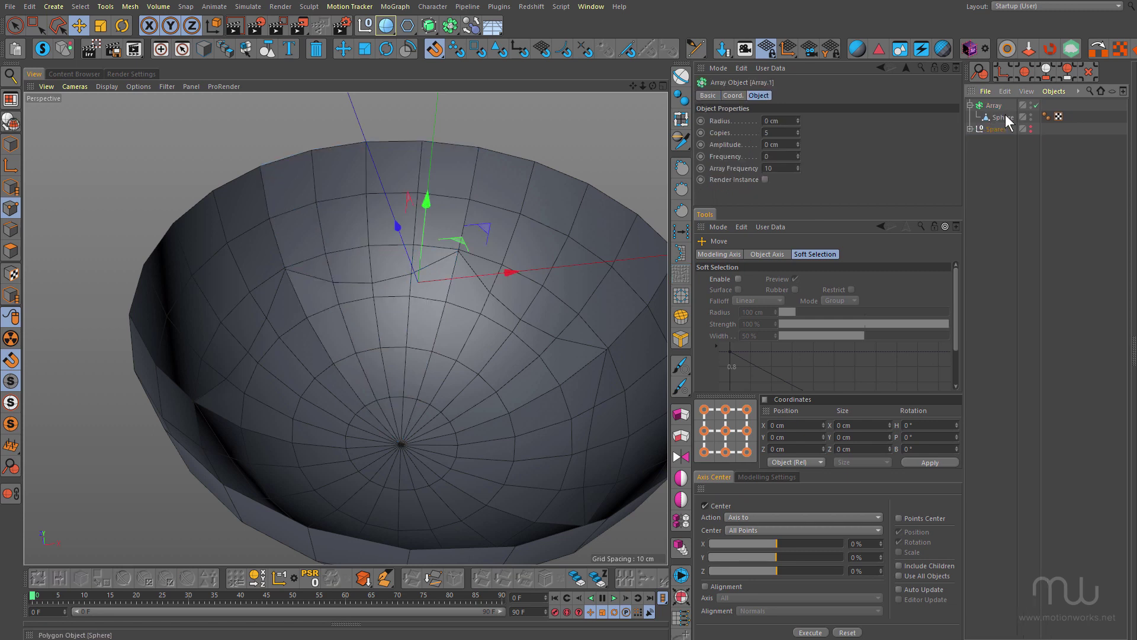
{"action": "key", "text": "ctrl+s"}
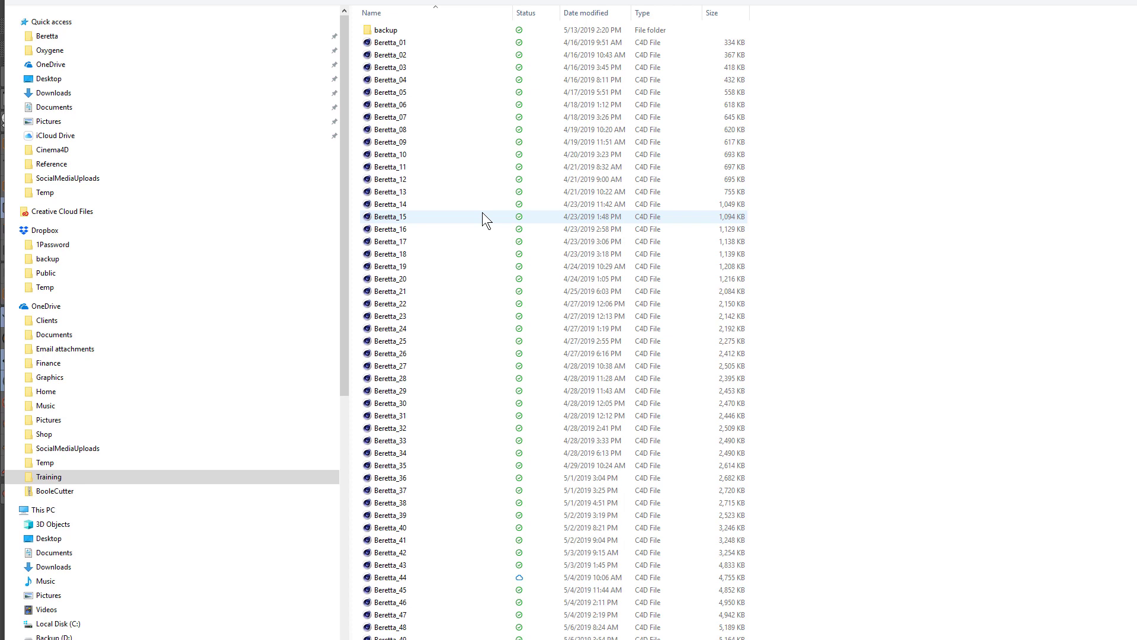
{"action": "key", "text": "alt+Tab"}
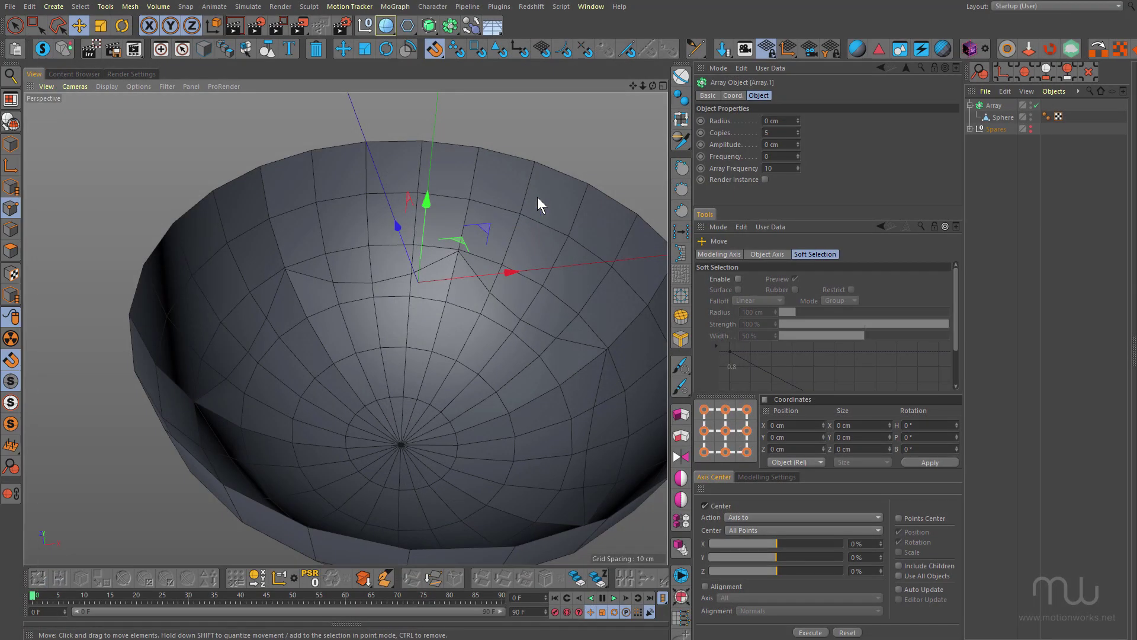
- Loop-select the Sphere wedge's top row of four polygons and delete it
{"action": "left_click", "coordinate": [1002, 116]}
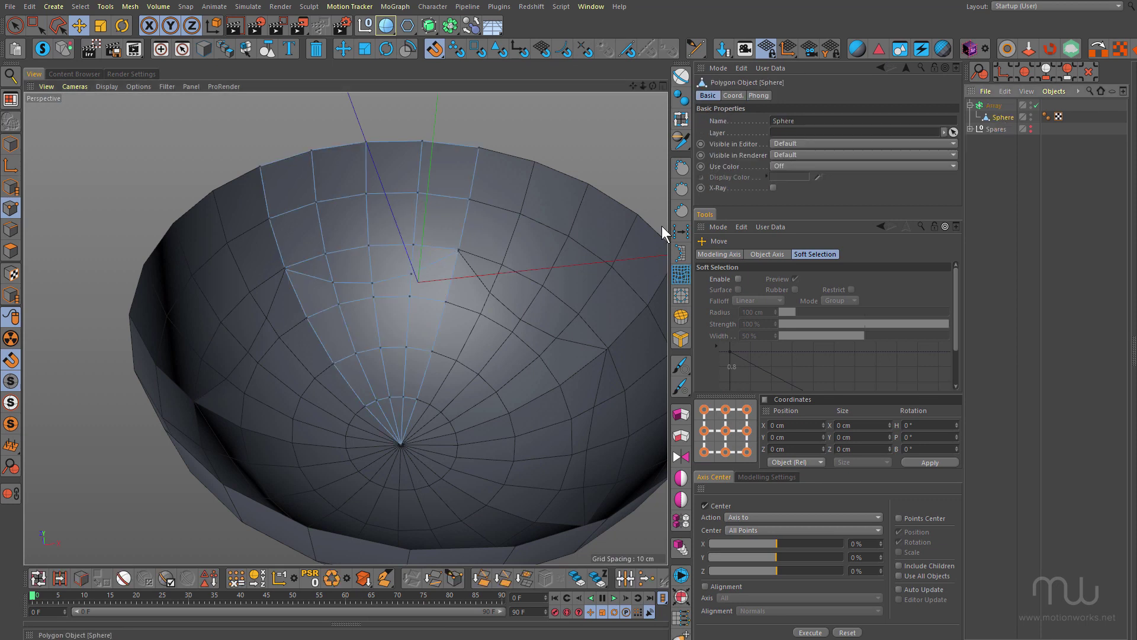
{"action": "key", "text": "u"}
{"action": "key", "text": "l"}
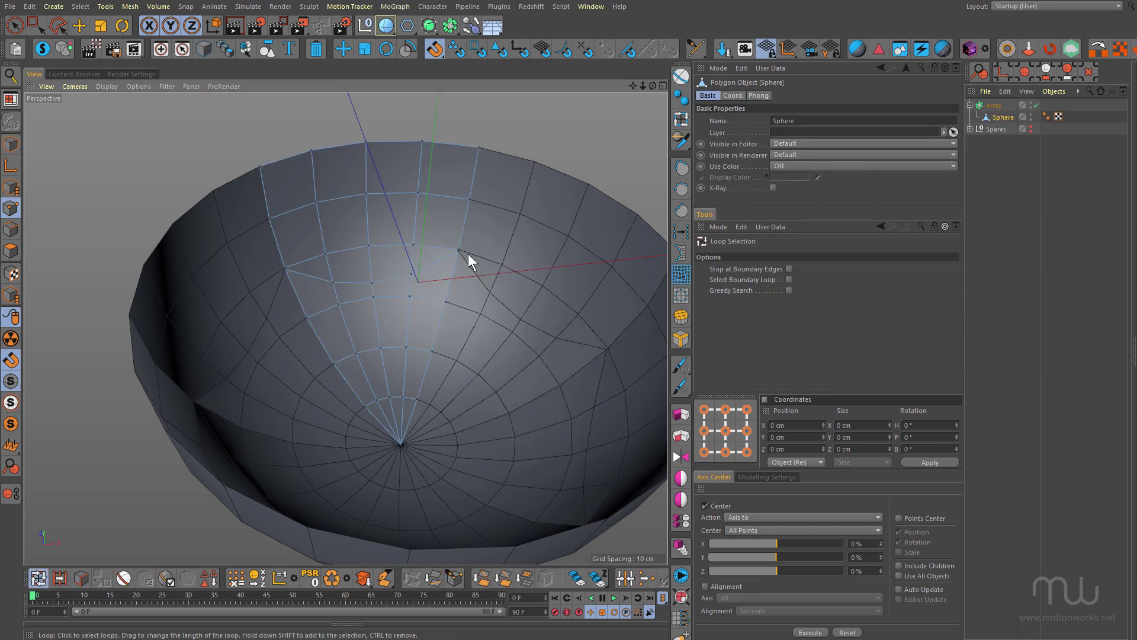
{"action": "key", "text": "Return"}
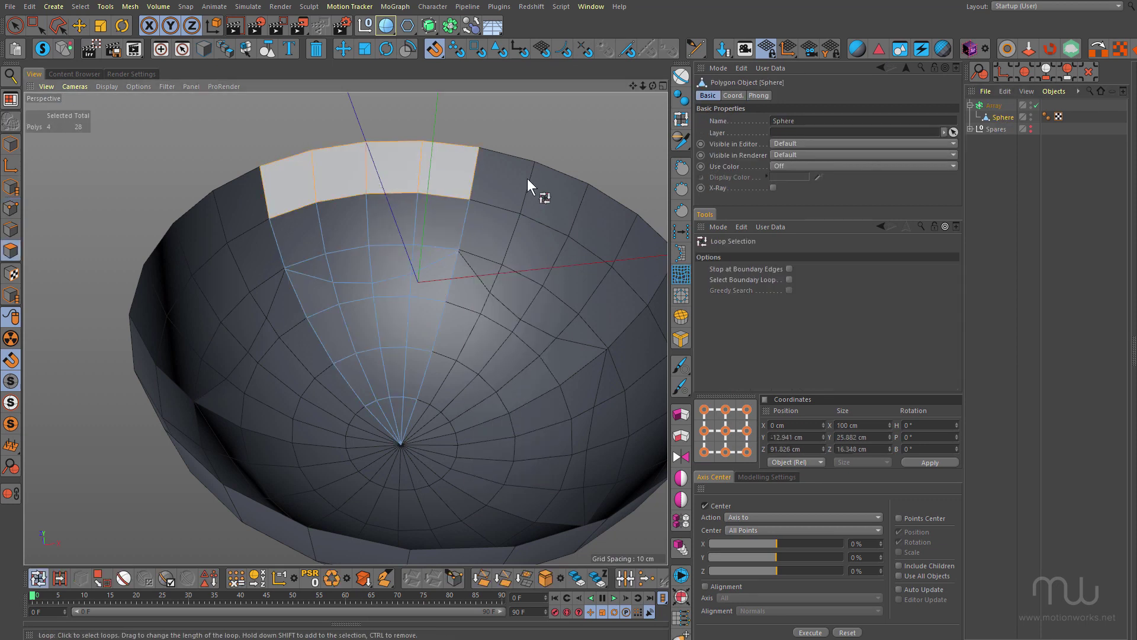
{"action": "left_click", "coordinate": [369, 175]}
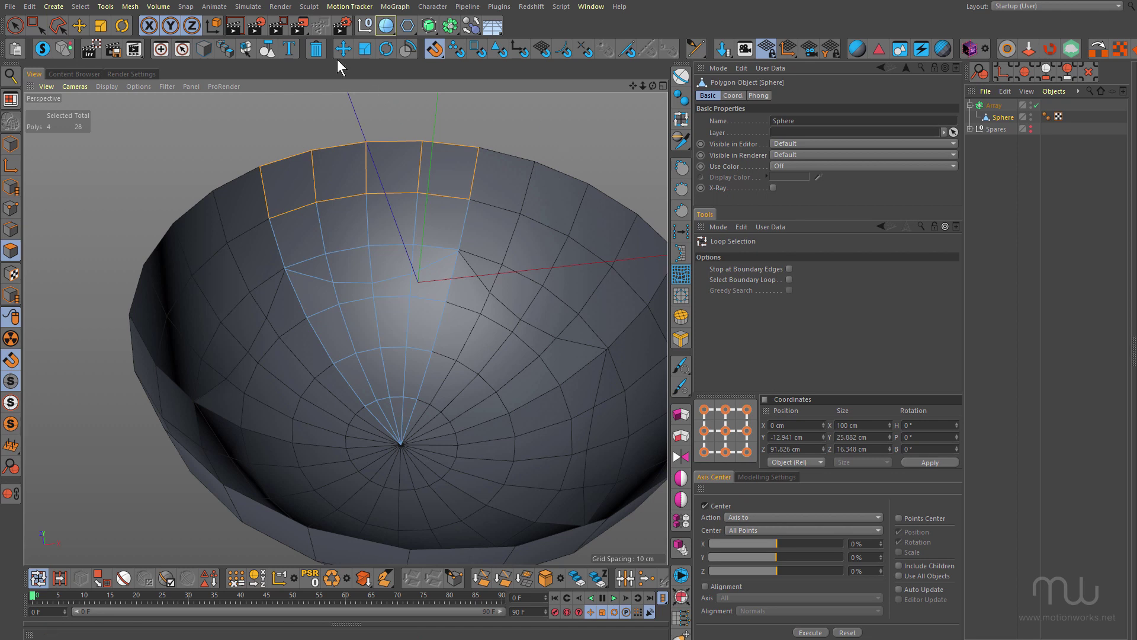
{"action": "left_click", "coordinate": [316, 49]}
{"action": "mouse_move", "coordinate": [430, 231]}
{"action": "left_mouse_down", "text": "alt"}
{"action": "mouse_move", "coordinate": [460, 259]}
{"action": "mouse_move", "coordinate": [408, 208]}
{"action": "mouse_move", "coordinate": [444, 232]}
{"action": "left_mouse_up", "text": "alt"}
- Examine the screw head and its socket in the reference photo EU00048.jpg
{"action": "left_click_drag", "start_coordinate": [1136, 97], "coordinate": [540, 90]}
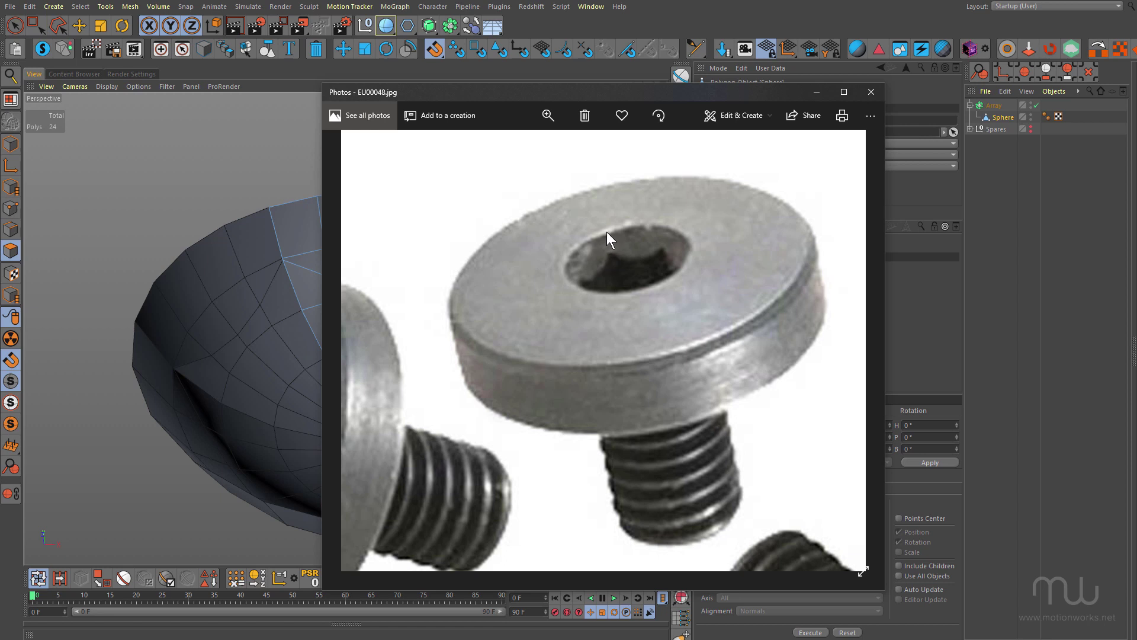
{"action": "left_click_drag", "start_coordinate": [581, 90], "coordinate": [1136, 90]}
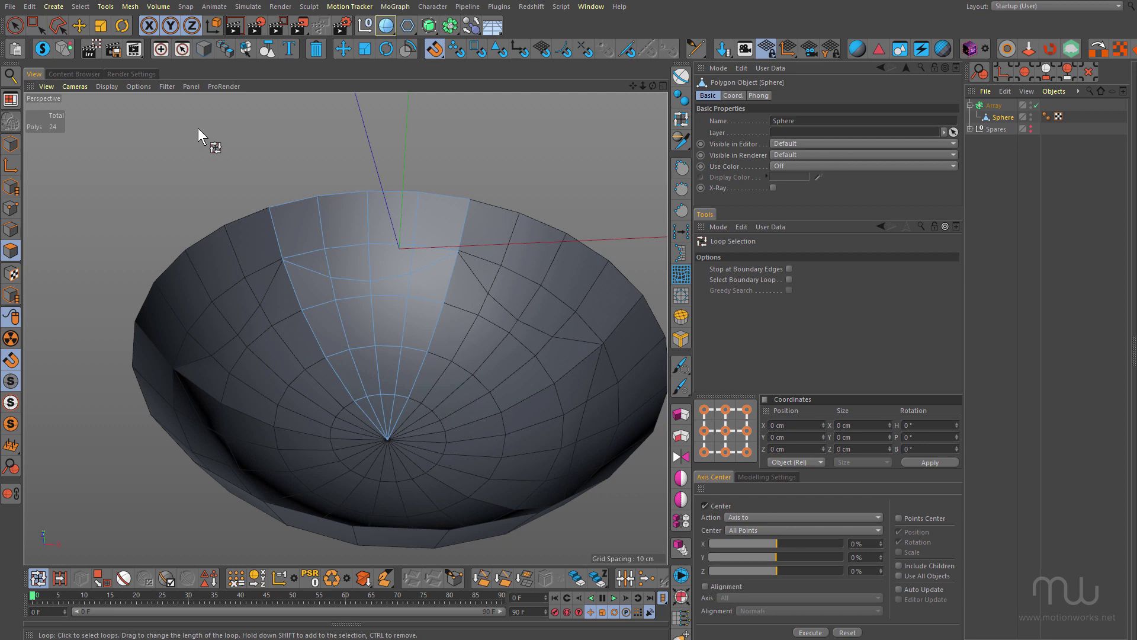
- Select the 16 polygons of the Sphere wedge below the socket outline and extrude them about 75 cm straight down
{"action": "key", "text": "9"}
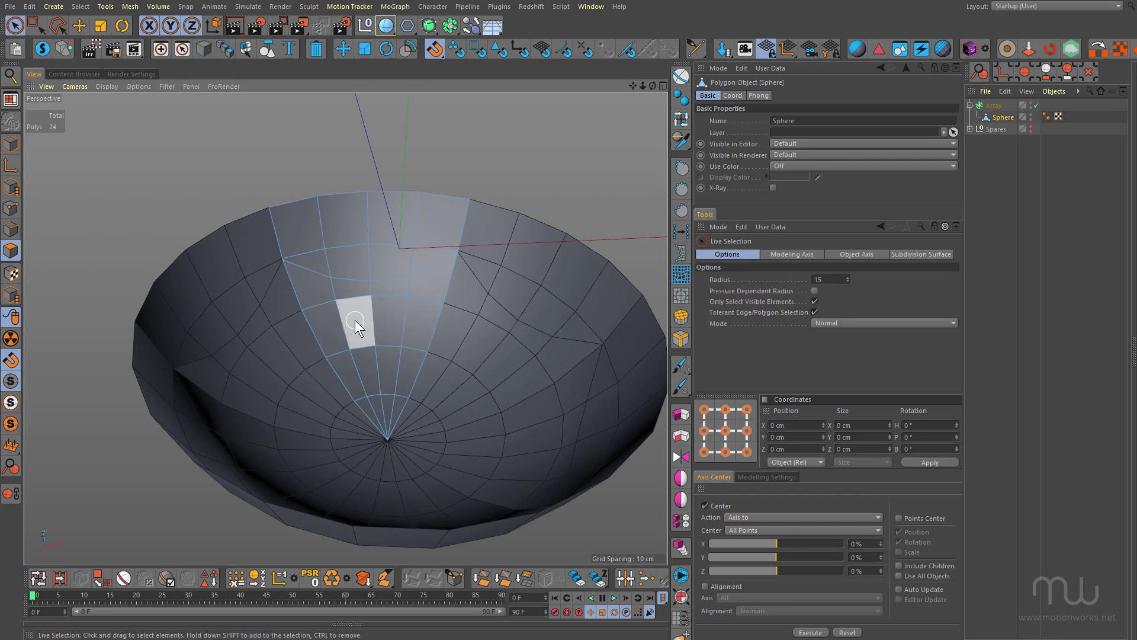
{"action": "mouse_move", "coordinate": [317, 300]}
{"action": "left_mouse_down"}
{"action": "mouse_move", "coordinate": [422, 296]}
{"action": "mouse_move", "coordinate": [416, 409]}
{"action": "left_mouse_up"}
{"action": "mouse_move", "coordinate": [369, 373]}
{"action": "left_mouse_down"}
{"action": "mouse_move", "coordinate": [351, 378]}
{"action": "mouse_move", "coordinate": [467, 272]}
{"action": "mouse_move", "coordinate": [564, 258]}
{"action": "mouse_move", "coordinate": [546, 268]}
{"action": "left_mouse_up"}
{"action": "scroll", "coordinate": [429, 358], "scroll_direction": "down", "scroll_amount": 3}
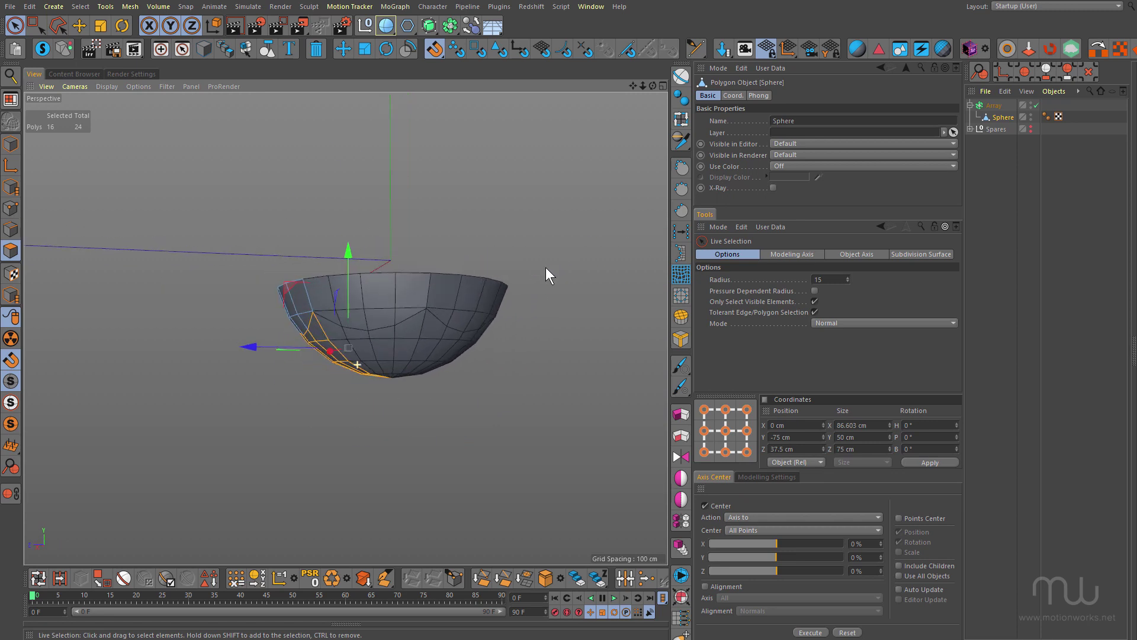
{"action": "left_click_drag", "start_coordinate": [347, 267], "coordinate": [389, 476], "text": "ctrl"}
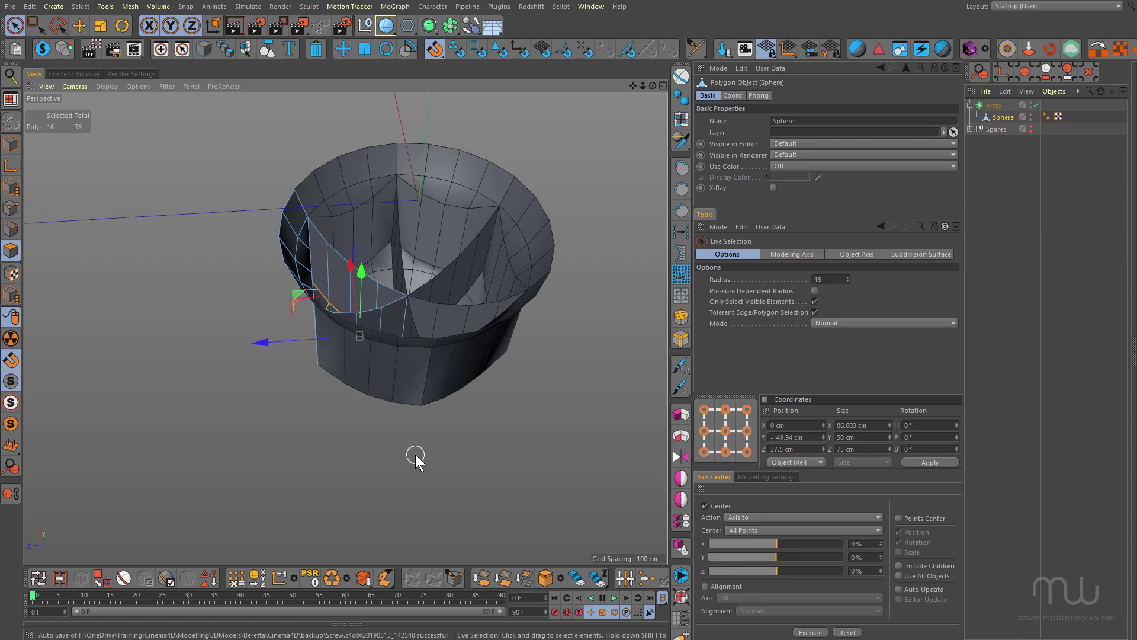
- Select the unwanted polygons that the extrusion made along the wedge's two side edges and delete them
{"action": "left_click_drag", "start_coordinate": [366, 286], "coordinate": [391, 305], "text": "alt"}
{"action": "mouse_move", "coordinate": [308, 238]}
{"action": "left_mouse_down"}
{"action": "mouse_move", "coordinate": [408, 290]}
{"action": "mouse_move", "coordinate": [599, 296]}
{"action": "mouse_move", "coordinate": [416, 299]}
{"action": "mouse_move", "coordinate": [377, 199]}
{"action": "mouse_move", "coordinate": [363, 287]}
{"action": "mouse_move", "coordinate": [433, 250]}
{"action": "mouse_move", "coordinate": [419, 271]}
{"action": "mouse_move", "coordinate": [233, 287]}
{"action": "mouse_move", "coordinate": [91, 329]}
{"action": "mouse_move", "coordinate": [133, 325]}
{"action": "left_mouse_up"}
{"action": "left_click", "coordinate": [320, 54]}
{"action": "middle_click_drag", "start_coordinate": [342, 313], "coordinate": [308, 321], "text": "alt"}
{"action": "right_click_drag", "start_coordinate": [343, 325], "coordinate": [369, 276], "text": "alt"}
{"action": "left_click_drag", "start_coordinate": [365, 276], "coordinate": [258, 261], "text": "alt"}
{"action": "right_click_drag", "start_coordinate": [253, 168], "coordinate": [373, 143], "text": "alt"}
{"action": "left_click_drag", "start_coordinate": [373, 143], "coordinate": [335, 245], "text": "alt"}
- Store a backup copy of the extruded Array in the Spares null and reselect the working Sphere
{"action": "left_click", "coordinate": [970, 128]}
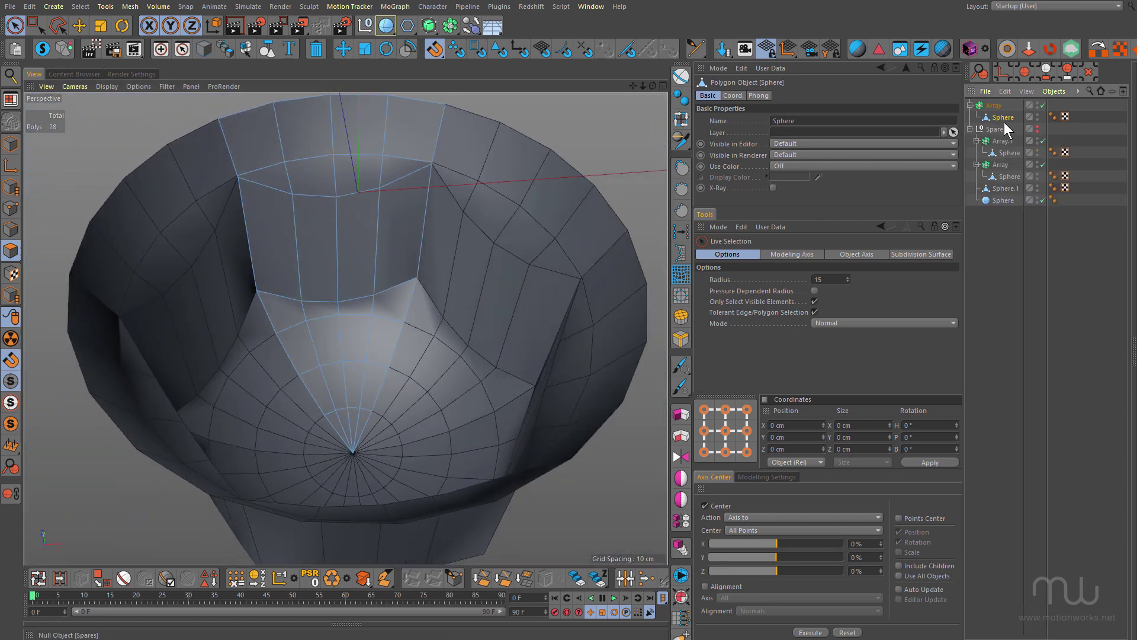
{"action": "left_click_drag", "start_coordinate": [993, 106], "coordinate": [993, 135], "text": "ctrl"}
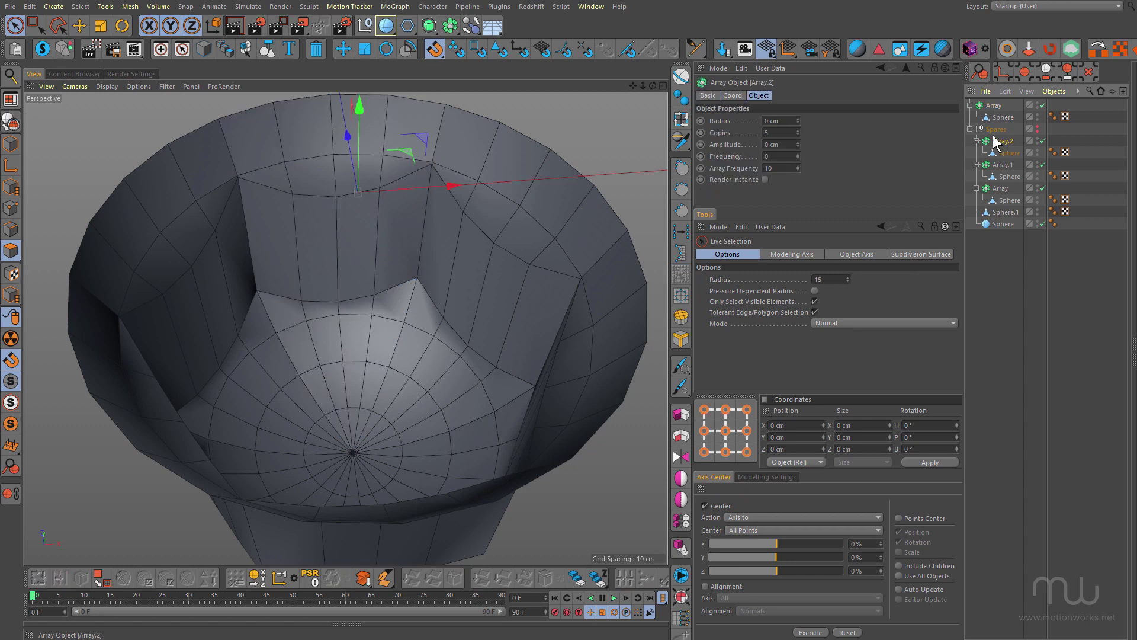
{"action": "left_click", "coordinate": [970, 129]}
{"action": "left_click", "coordinate": [1002, 118]}
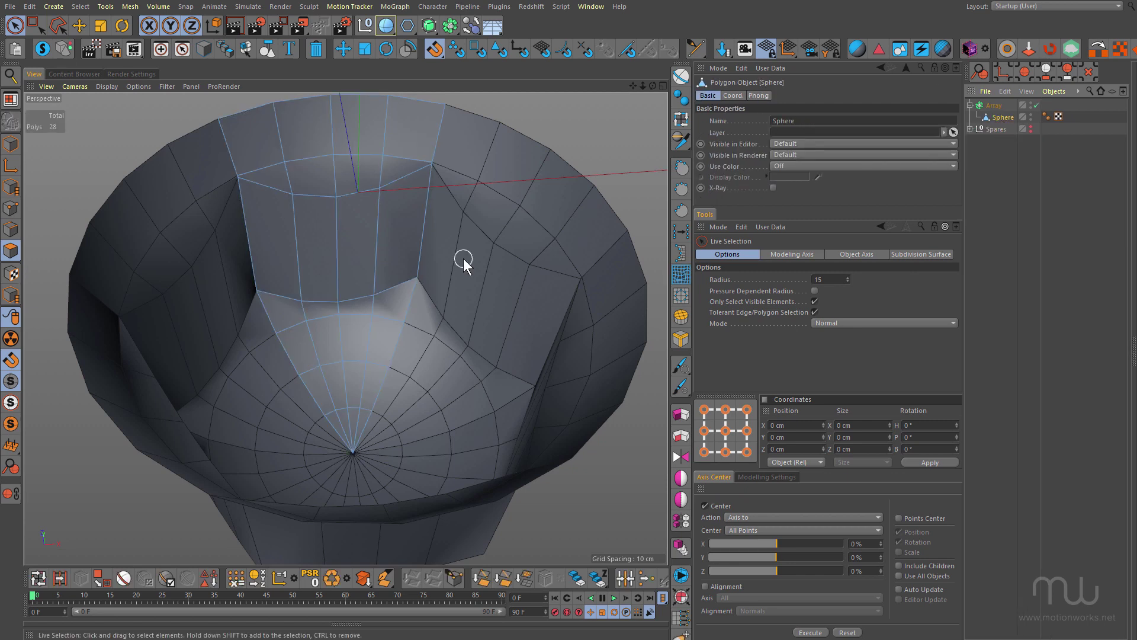
- Add a Subdivision Surface as the parent of the Array
{"action": "left_click", "coordinate": [994, 106]}
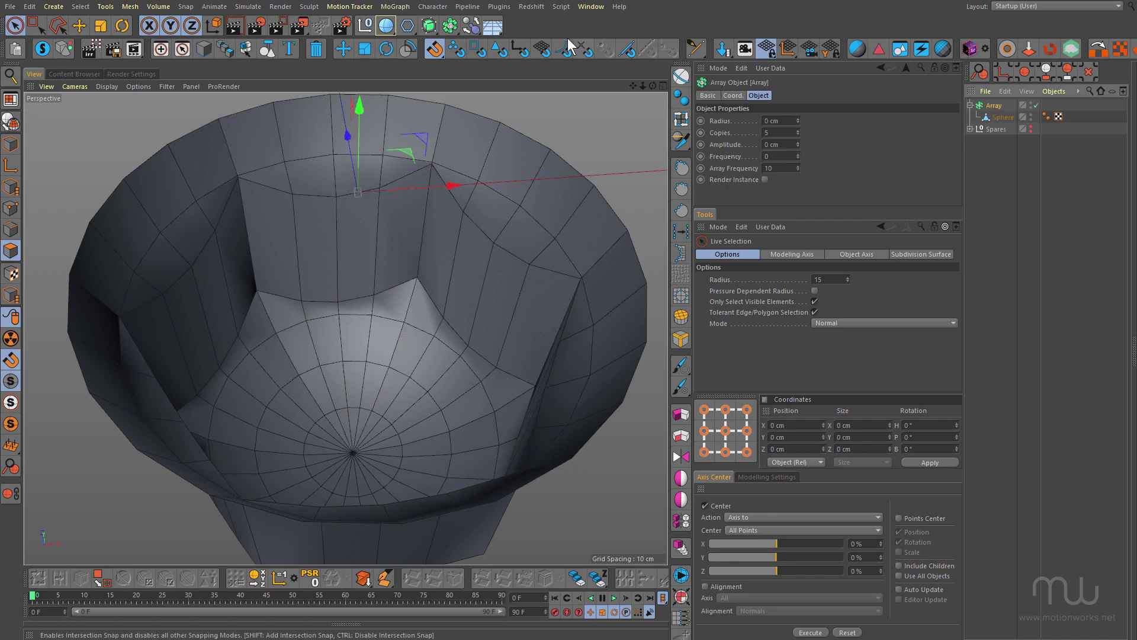
{"action": "left_click", "coordinate": [428, 25], "text": "alt"}
{"action": "left_click_drag", "start_coordinate": [338, 287], "coordinate": [433, 261], "text": "alt"}
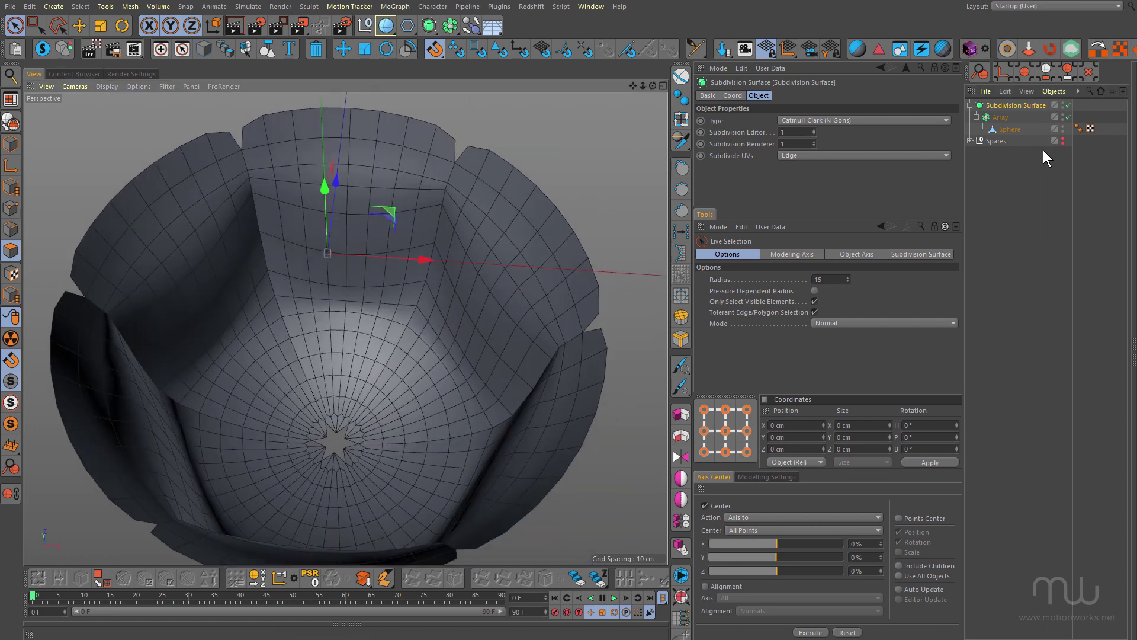
- Insert a Connect object between the Subdivision Surface and the Array to weld the array copies together
{"action": "left_click", "coordinate": [1000, 117]}
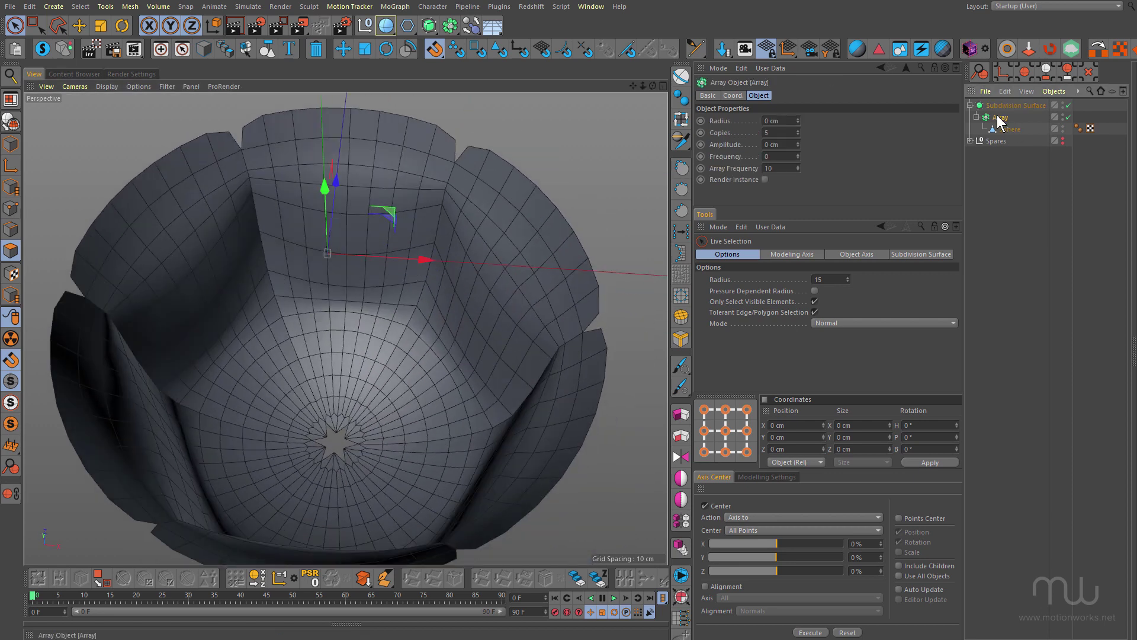
{"action": "left_click", "coordinate": [450, 26]}
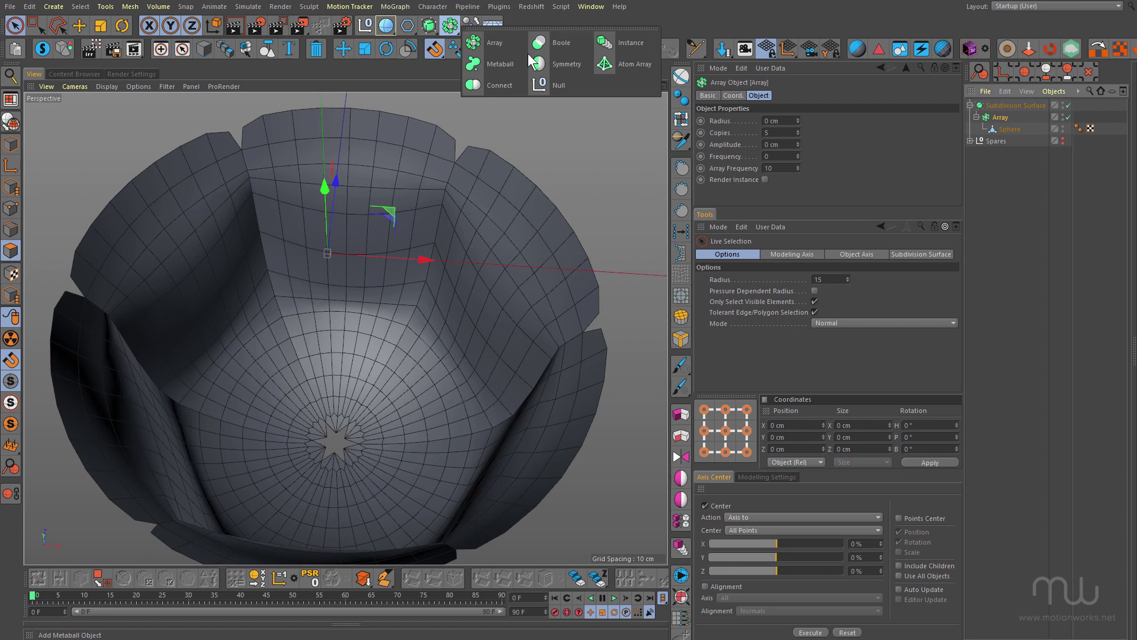
{"action": "left_click", "coordinate": [499, 83], "text": "alt"}
{"action": "left_click_drag", "start_coordinate": [418, 315], "coordinate": [349, 287], "text": "alt"}
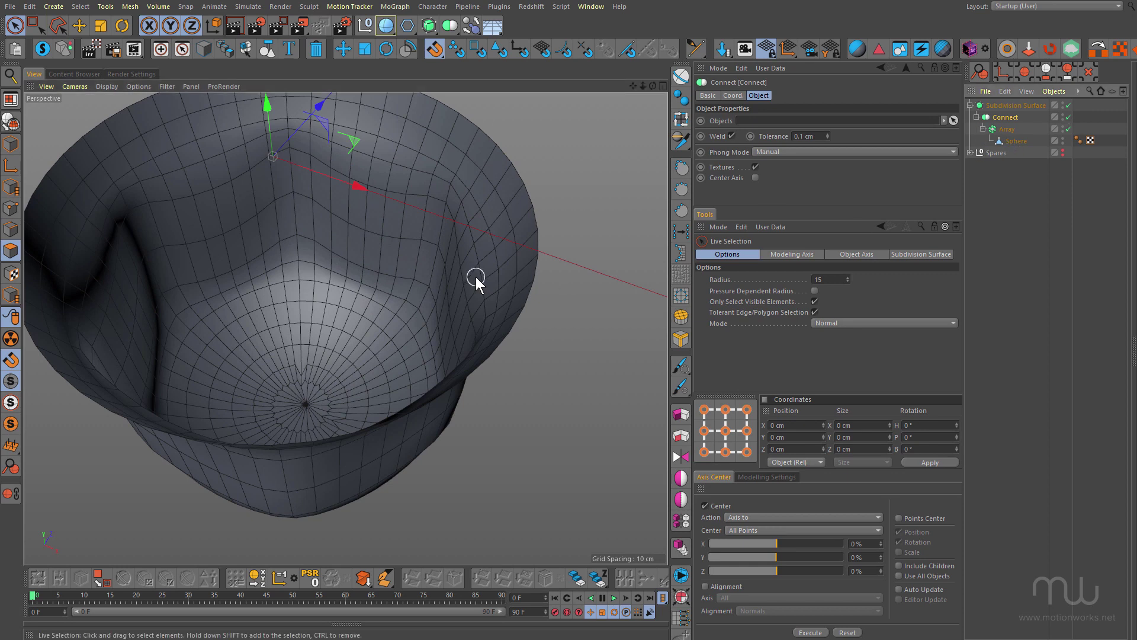
- Disable the Connect, Subdivision Surface and Array objects to isolate the single wedge
{"action": "key", "text": "q"}
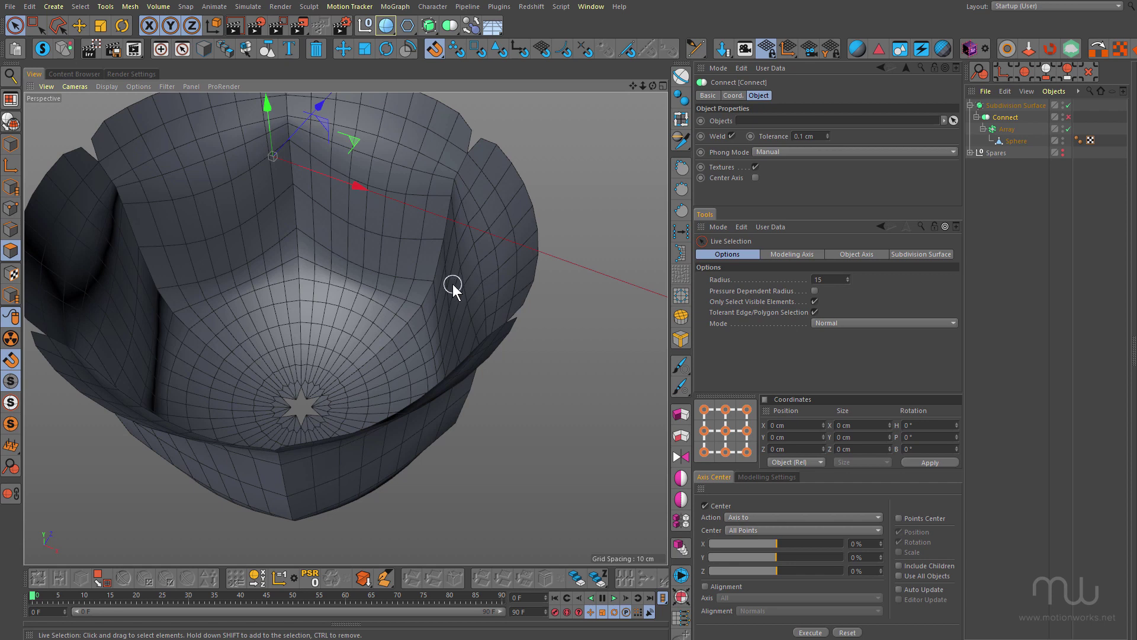
{"action": "middle_click_drag", "start_coordinate": [453, 286], "coordinate": [503, 334], "text": "alt"}
{"action": "left_click", "coordinate": [1069, 105]}
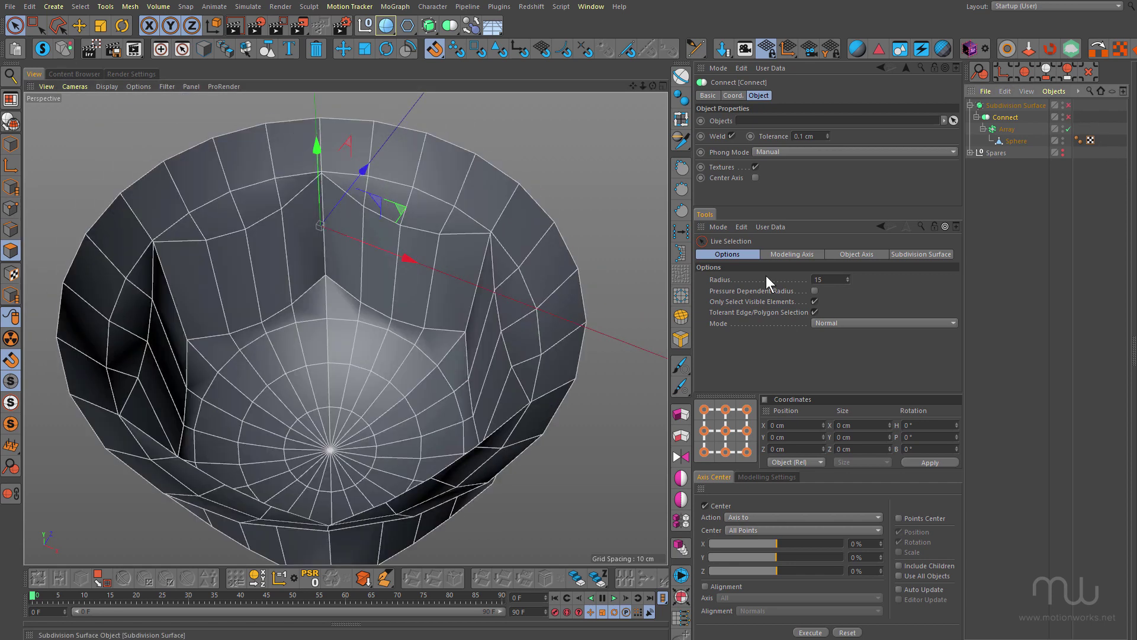
{"action": "left_click_drag", "start_coordinate": [362, 318], "coordinate": [405, 297], "text": "alt"}
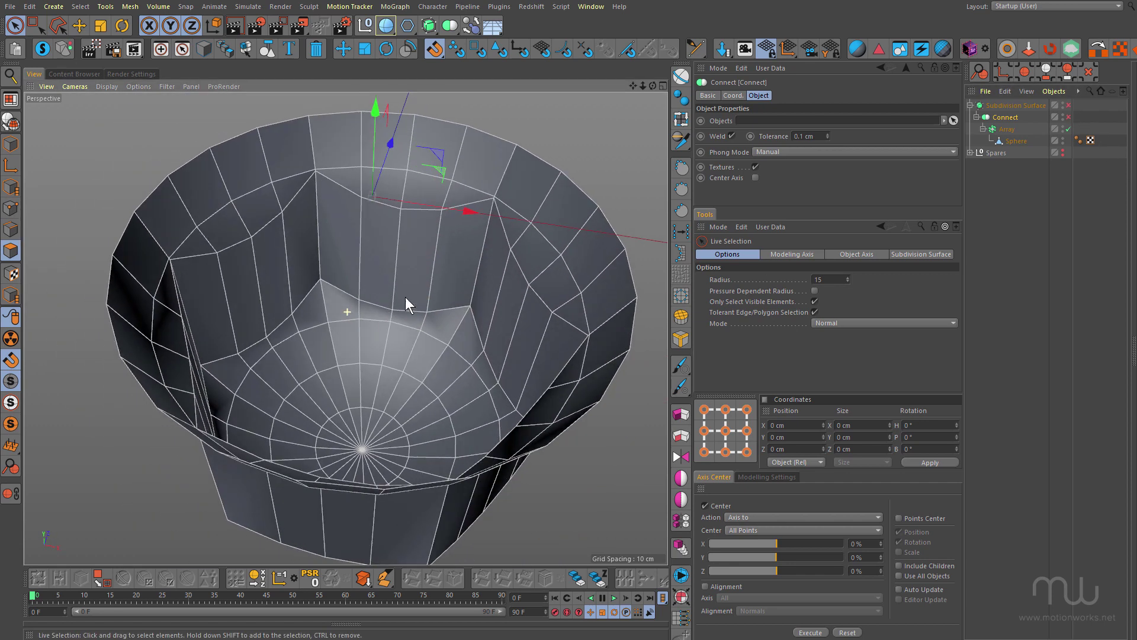
{"action": "left_click", "coordinate": [1068, 128]}
{"action": "left_click_drag", "start_coordinate": [392, 254], "coordinate": [379, 211], "text": "alt"}
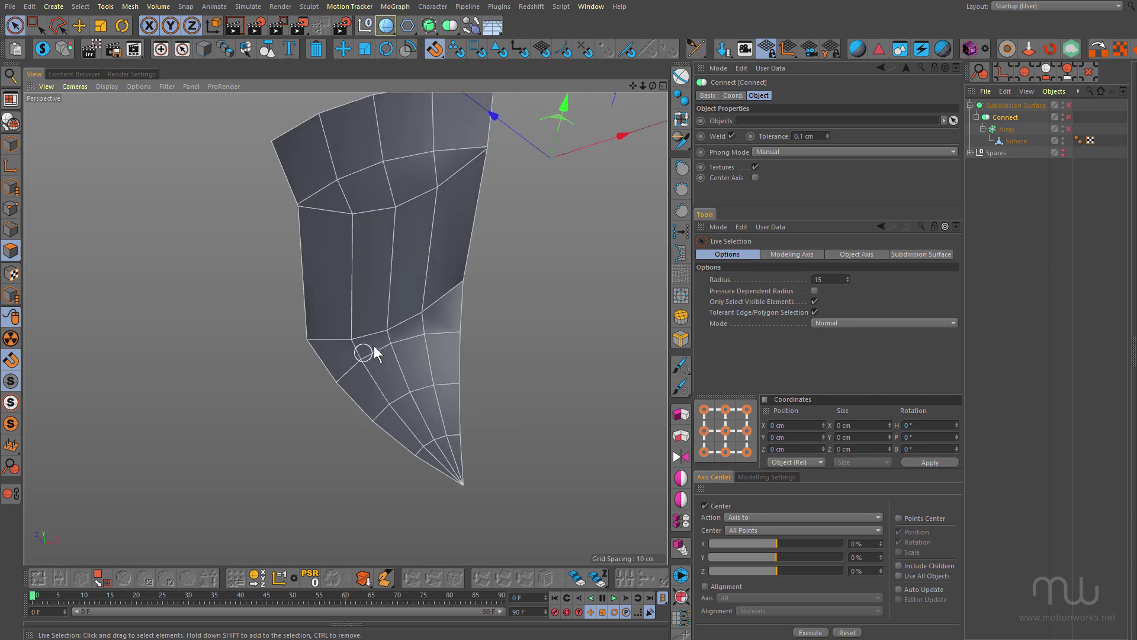
{"action": "right_click_drag", "start_coordinate": [373, 345], "coordinate": [409, 331], "text": "alt"}
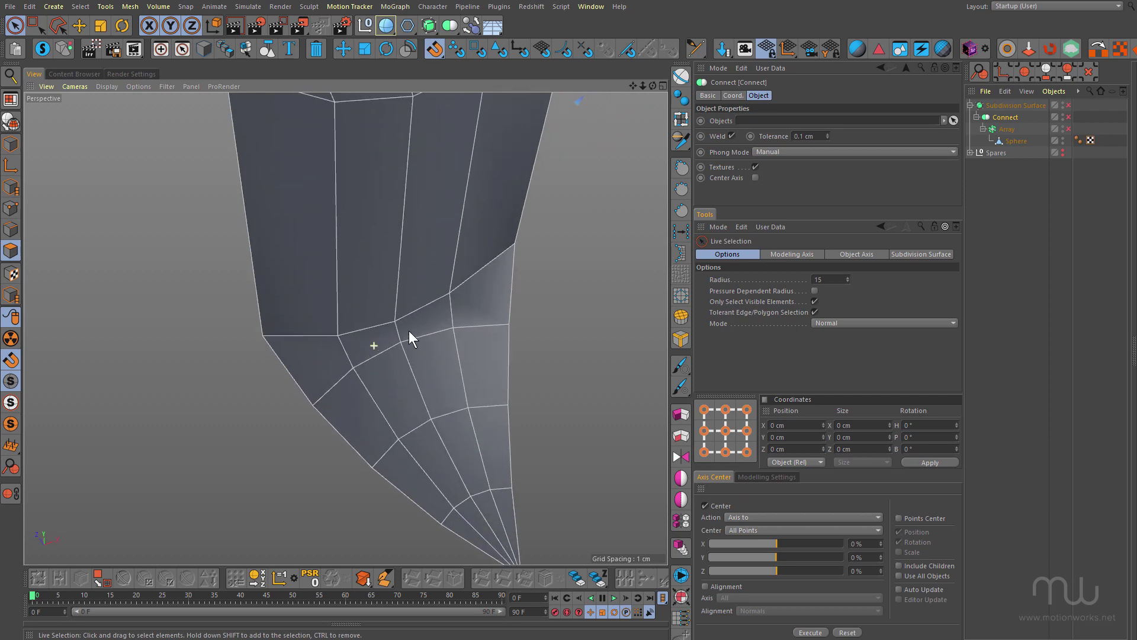
- Loop-select the upper and lower edge rows of the Sphere wedge's socket wall in edge mode
{"action": "left_click", "coordinate": [368, 296]}
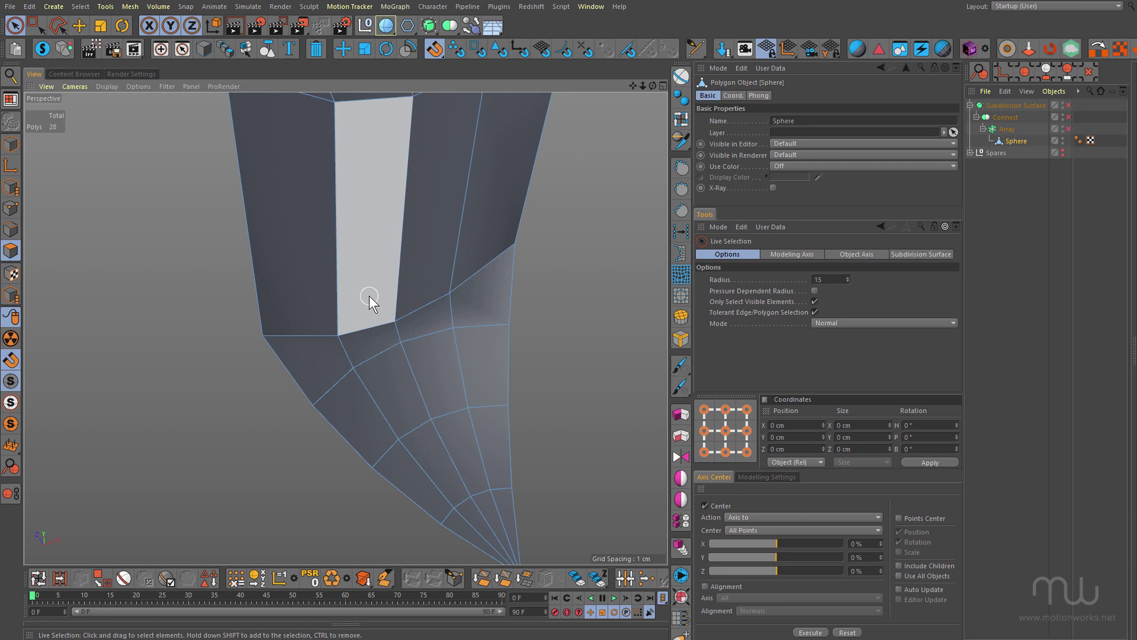
{"action": "left_click", "coordinate": [205, 225]}
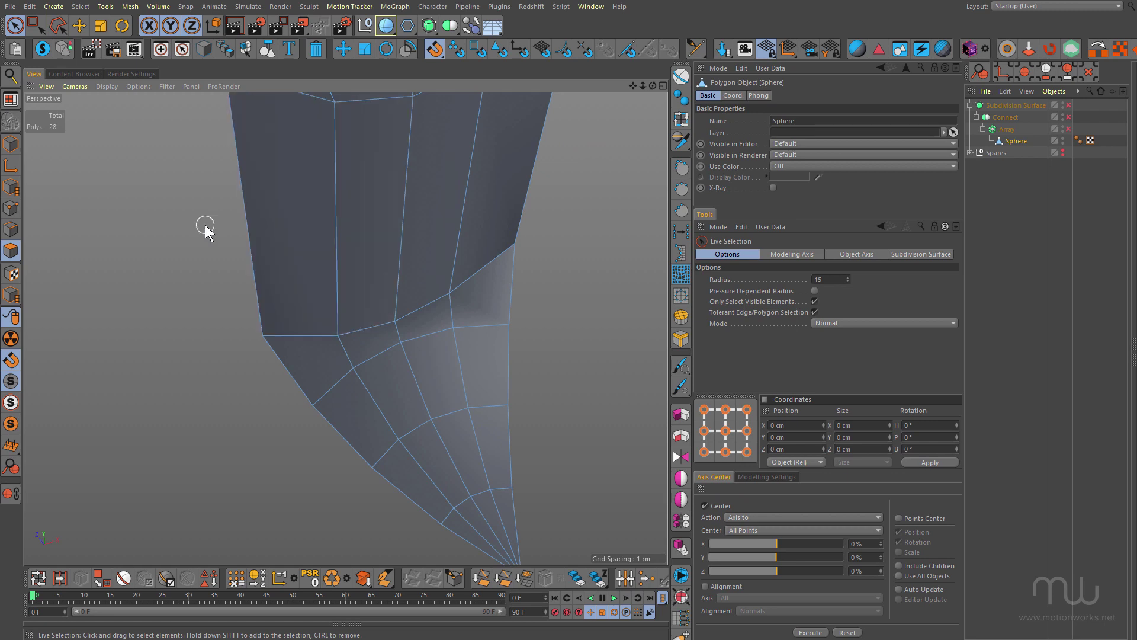
{"action": "left_click", "coordinate": [160, 49]}
{"action": "key", "text": "Return"}
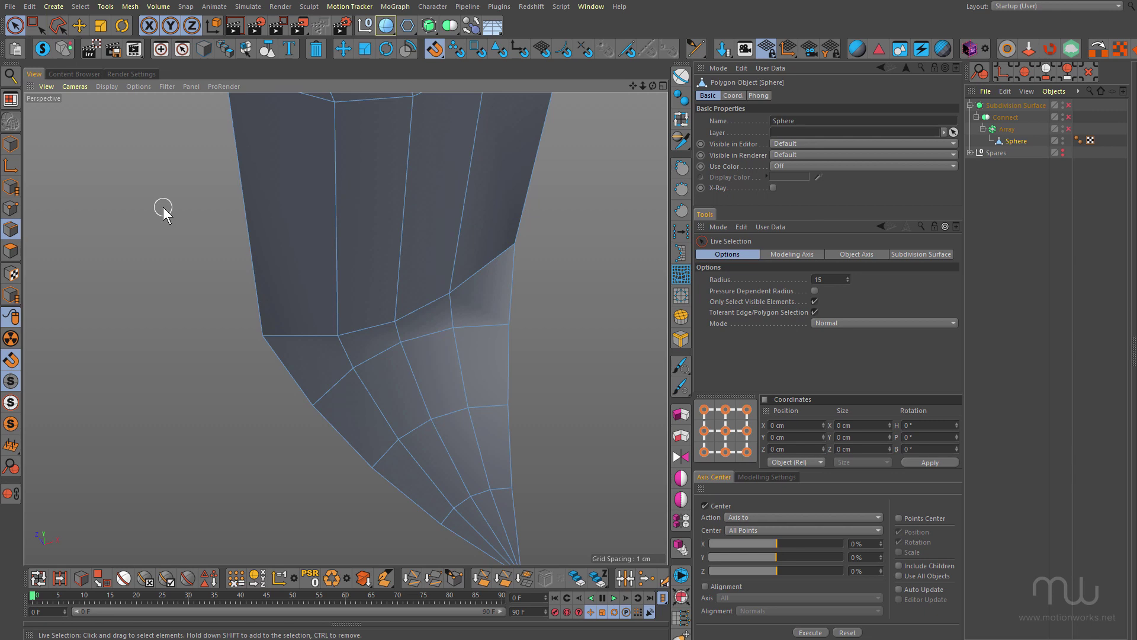
{"action": "mouse_move", "coordinate": [265, 289]}
{"action": "left_mouse_down", "text": "alt"}
{"action": "mouse_move", "coordinate": [249, 431]}
{"action": "mouse_move", "coordinate": [227, 492]}
{"action": "mouse_move", "coordinate": [254, 468]}
{"action": "left_mouse_up", "text": "alt"}
{"action": "left_click_drag", "start_coordinate": [330, 358], "coordinate": [286, 337], "text": "alt"}
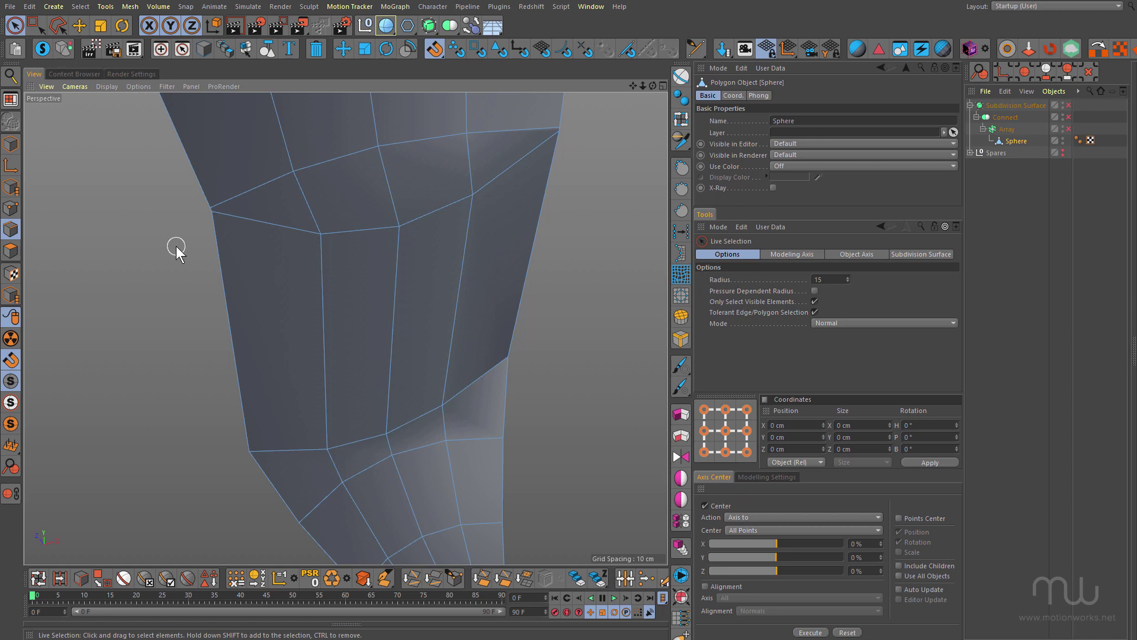
{"action": "key", "text": "e"}
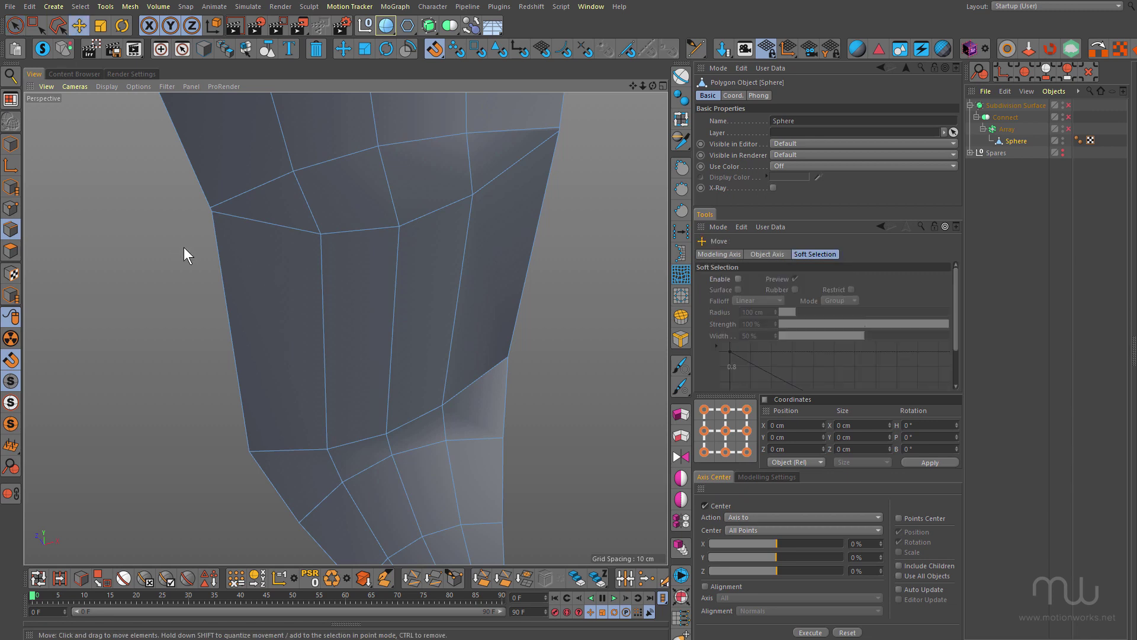
{"action": "double_click", "coordinate": [264, 223]}
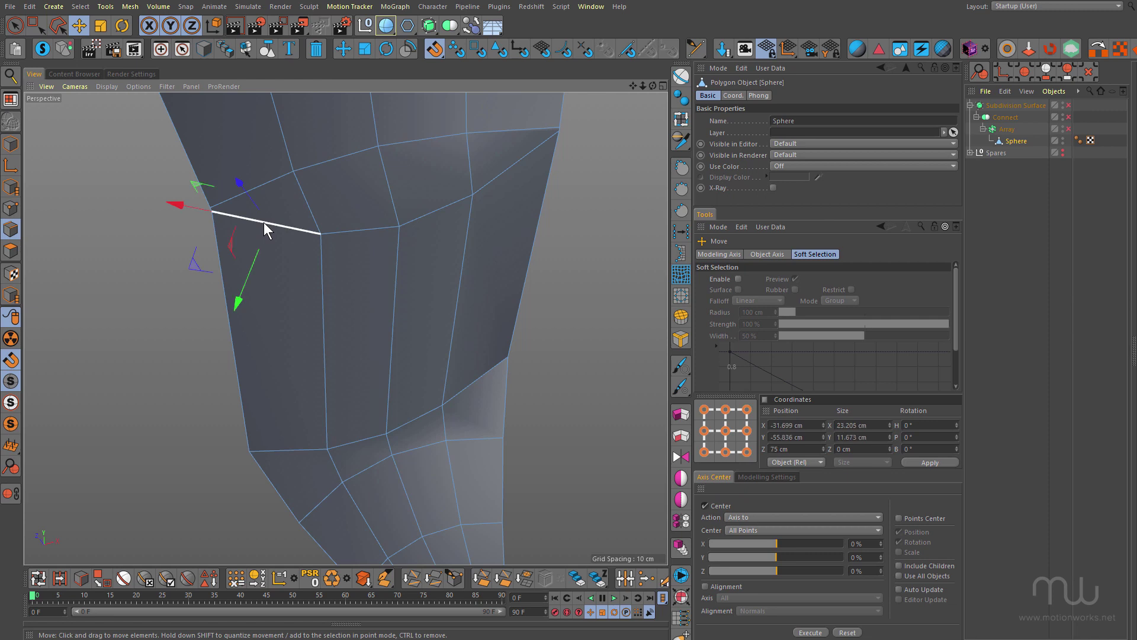
{"action": "double_click", "coordinate": [410, 422], "text": "shift"}
- Bevel the two selected edge rows in Solid mode with Limit off and an offset of about 0.49 cm
{"action": "left_click_drag", "start_coordinate": [319, 289], "coordinate": [225, 254], "text": "alt"}
{"action": "right_click", "coordinate": [392, 344]}
{"action": "left_click", "coordinate": [428, 379]}
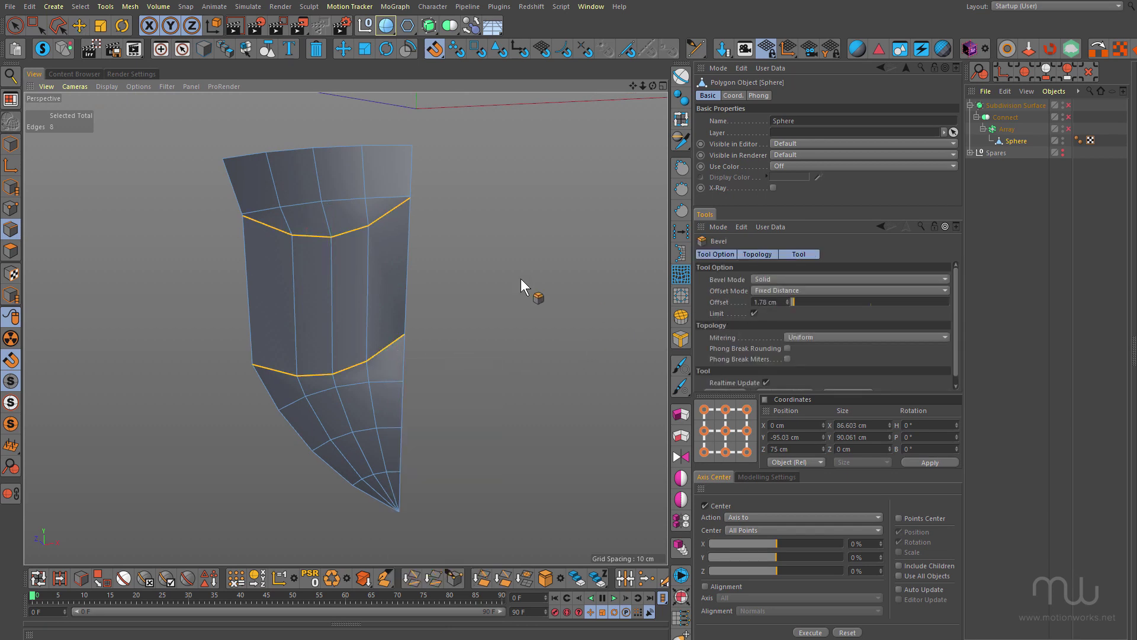
{"action": "left_click", "coordinate": [753, 312]}
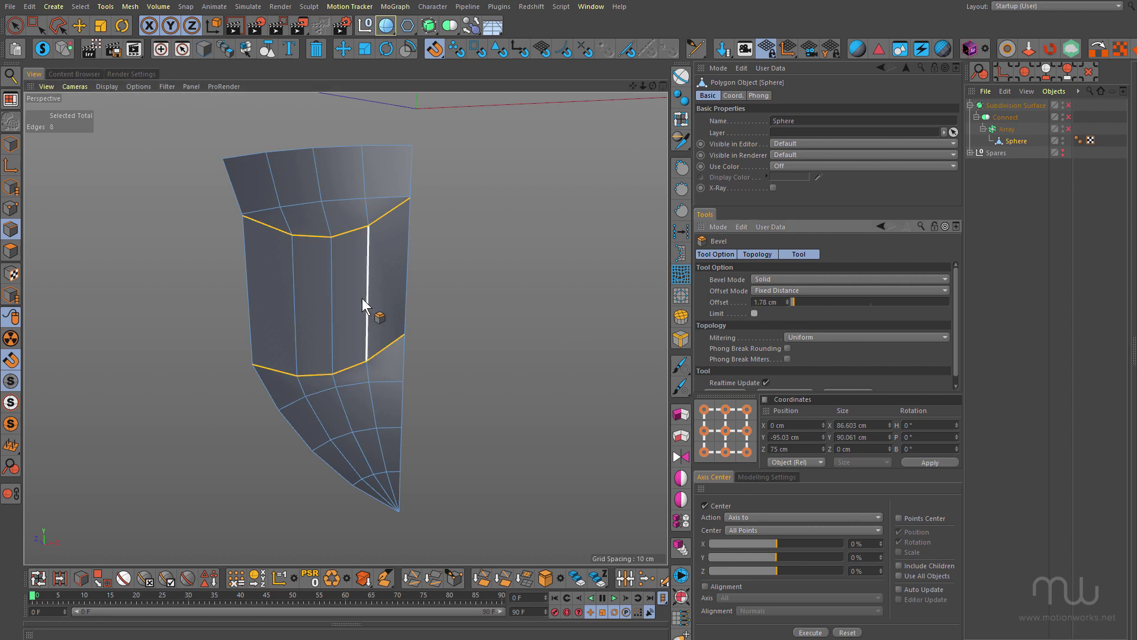
{"action": "scroll", "coordinate": [385, 228], "scroll_direction": "up", "scroll_amount": 6}
{"action": "left_click_drag", "start_coordinate": [395, 215], "coordinate": [357, 236], "text": "alt"}
{"action": "left_click_drag", "start_coordinate": [346, 329], "coordinate": [240, 439], "text": "alt"}
{"action": "key", "text": "ctrl+z"}
{"action": "right_click_drag", "start_coordinate": [423, 334], "coordinate": [480, 314], "text": "alt"}
{"action": "left_click_drag", "start_coordinate": [409, 298], "coordinate": [440, 308], "text": "alt"}
{"action": "scroll", "coordinate": [193, 323], "scroll_direction": "down", "scroll_amount": 10}
{"action": "left_click_drag", "start_coordinate": [193, 323], "coordinate": [351, 280], "text": "alt"}
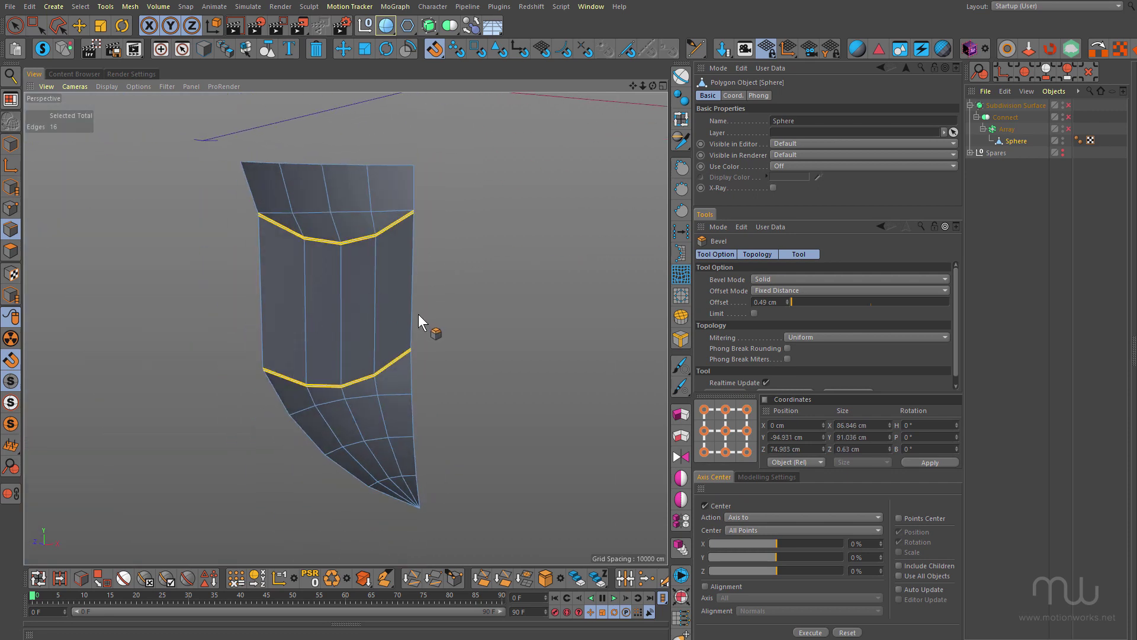
- Re-enable the Array, Connect and Subdivision Surface objects and test-render the smoothed socket in the viewport
{"action": "left_click", "coordinate": [1069, 128]}
{"action": "scroll", "coordinate": [435, 230], "scroll_direction": "down", "scroll_amount": 8}
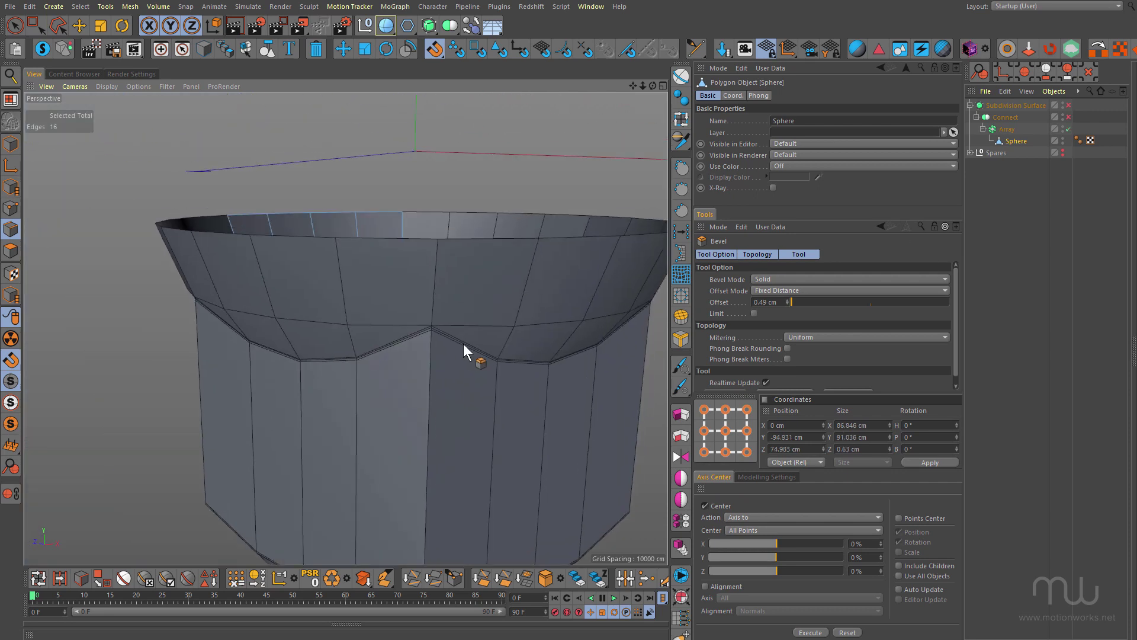
{"action": "left_click_drag", "start_coordinate": [396, 294], "coordinate": [298, 360], "text": "alt"}
{"action": "scroll", "coordinate": [372, 332], "scroll_direction": "up", "scroll_amount": 3}
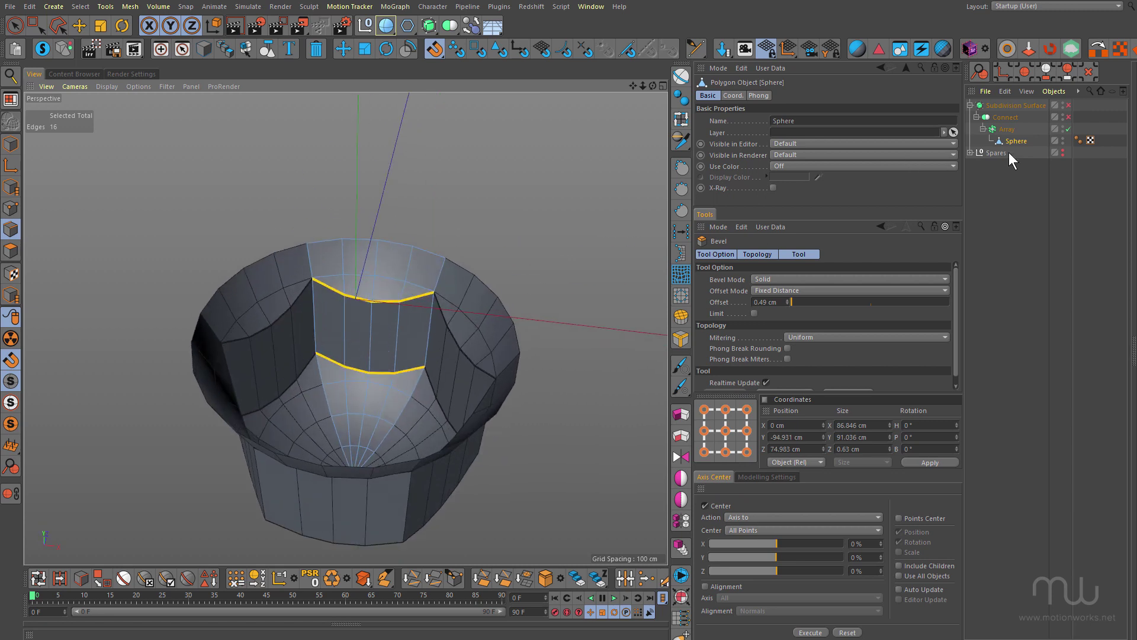
{"action": "left_click", "coordinate": [1068, 117]}
{"action": "left_click", "coordinate": [1068, 105]}
{"action": "left_click_drag", "start_coordinate": [414, 296], "coordinate": [361, 350], "text": "alt"}
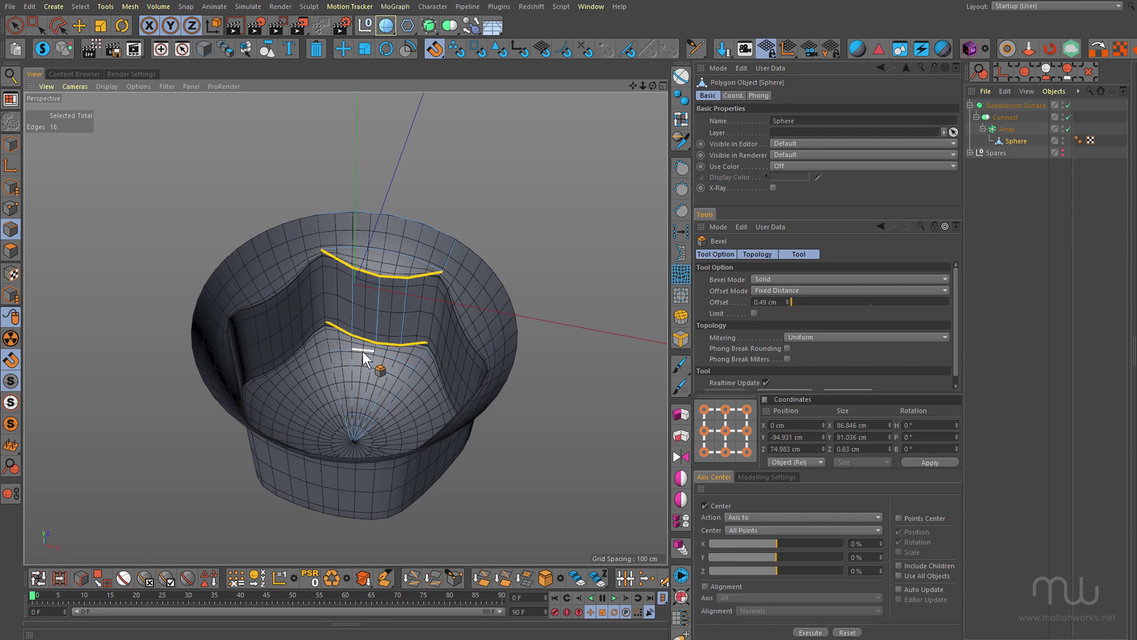
{"action": "key", "text": "ctrl+r"}
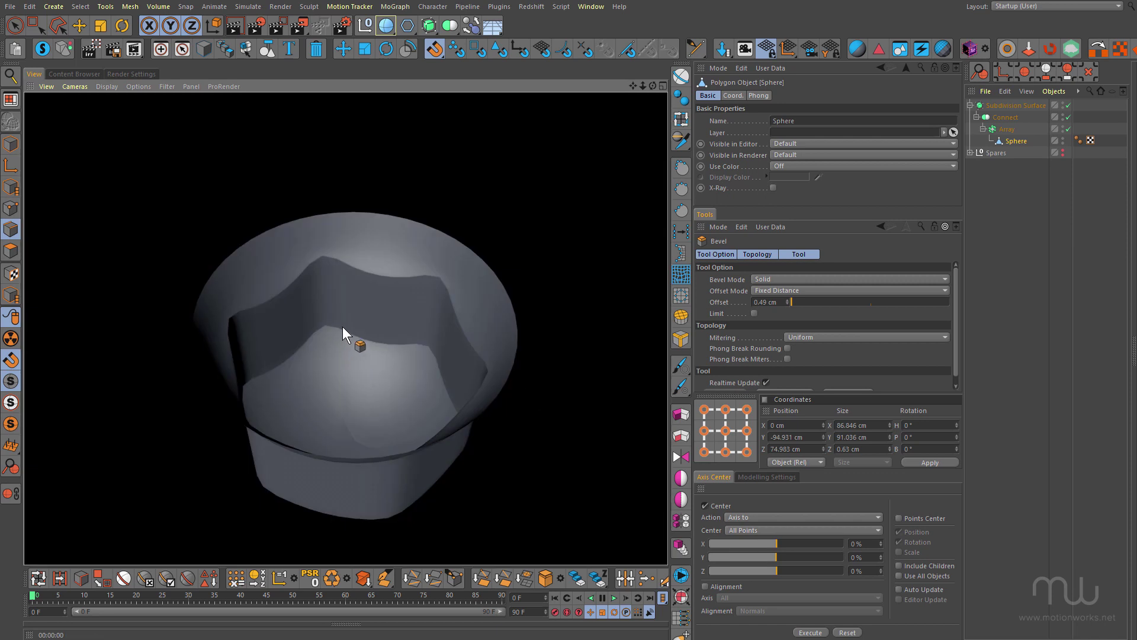
{"action": "scroll", "coordinate": [341, 331], "scroll_direction": "up", "scroll_amount": 3}
- Set the Subdivision Surface to 2 editor and 3 renderer subdivisions and render the view
{"action": "left_click", "coordinate": [997, 104]}
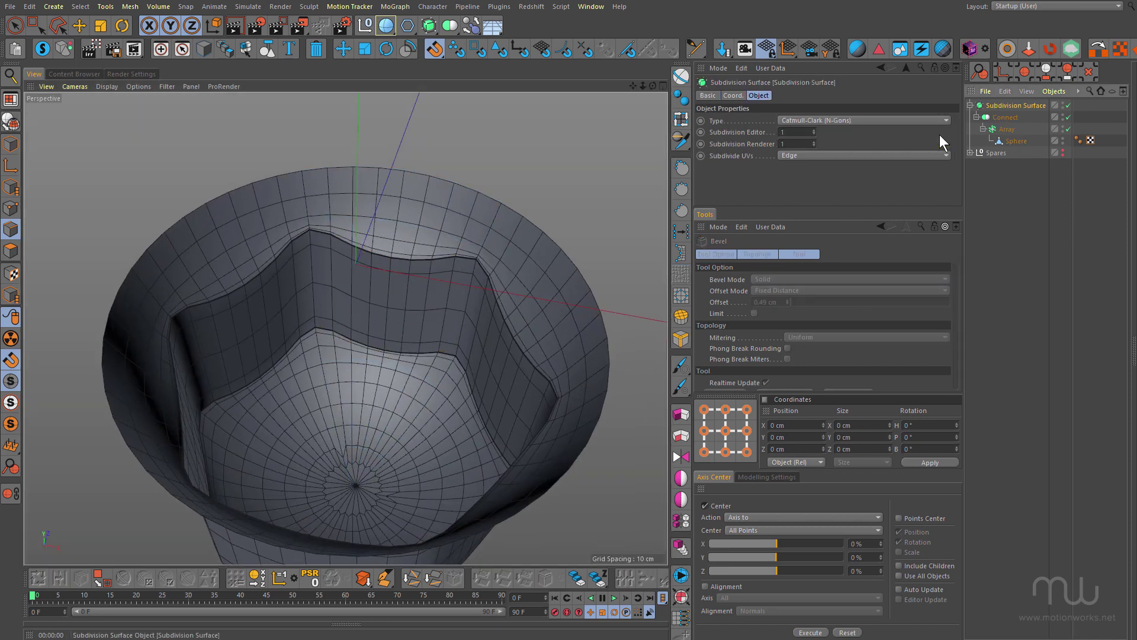
{"action": "left_click", "coordinate": [814, 129]}
{"action": "left_click", "coordinate": [814, 141]}
{"action": "left_click", "coordinate": [814, 142]}
{"action": "left_click_drag", "start_coordinate": [496, 311], "coordinate": [467, 291], "text": "alt"}
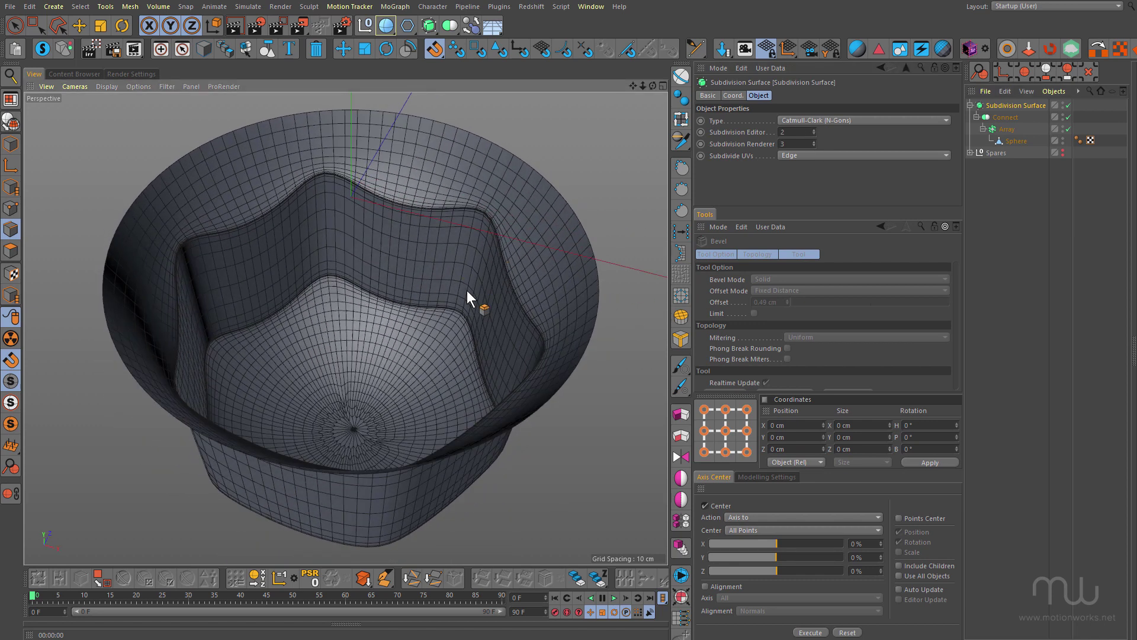
{"action": "key", "text": "ctrl+r"}
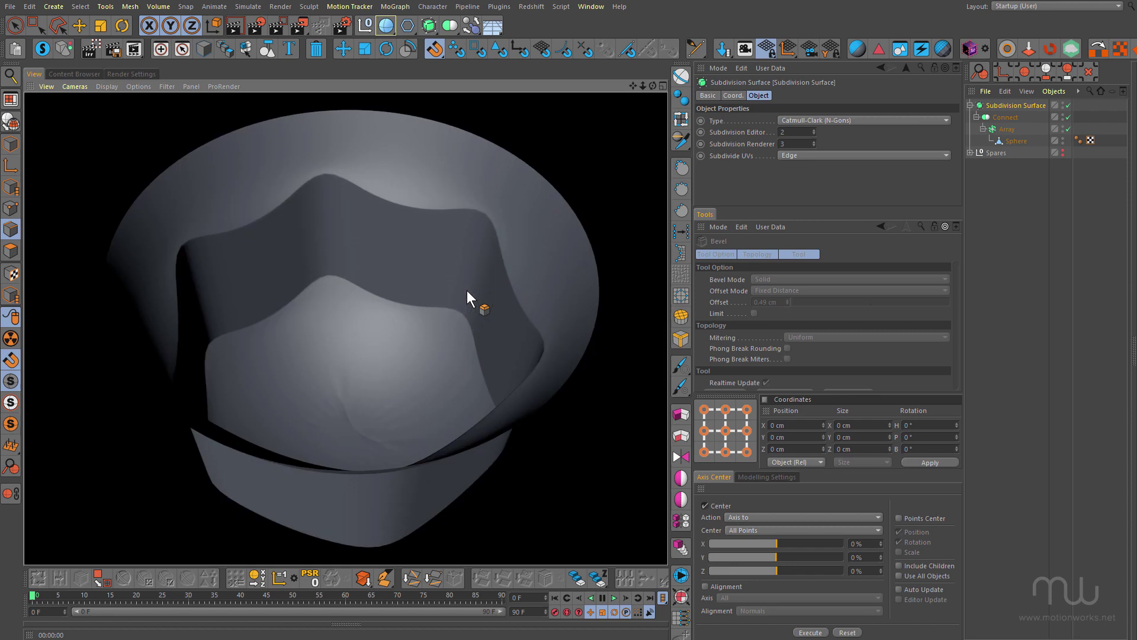
- Turn off the Subdivision Surface and examine the socket's centre pole, bevelled edges and side walls
{"action": "left_click", "coordinate": [349, 421]}
{"action": "mouse_move", "coordinate": [347, 421]}
{"action": "left_mouse_down", "text": "alt"}
{"action": "mouse_move", "coordinate": [358, 465]}
{"action": "mouse_move", "coordinate": [358, 430]}
{"action": "mouse_move", "coordinate": [406, 420]}
{"action": "mouse_move", "coordinate": [348, 432]}
{"action": "mouse_move", "coordinate": [355, 258]}
{"action": "mouse_move", "coordinate": [350, 432]}
{"action": "left_mouse_up", "text": "alt"}
{"action": "left_click_drag", "start_coordinate": [330, 254], "coordinate": [348, 290], "text": "alt"}
{"action": "key", "text": "q"}
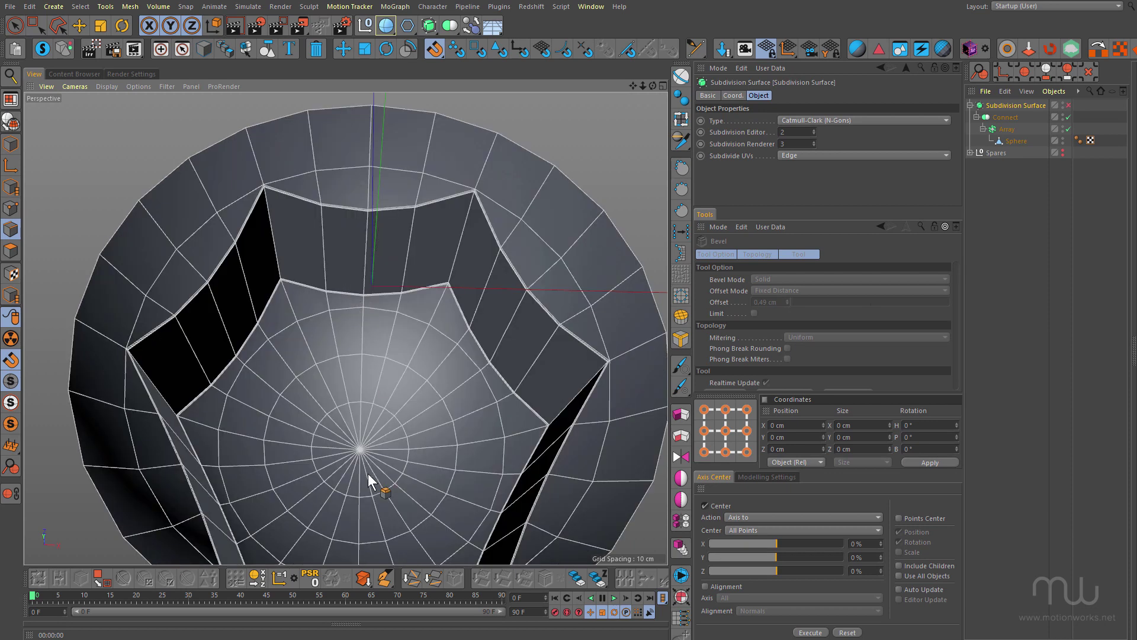
{"action": "right_click_drag", "start_coordinate": [361, 460], "coordinate": [375, 358], "text": "alt"}
{"action": "scroll", "coordinate": [398, 382], "scroll_direction": "down", "scroll_amount": 5}
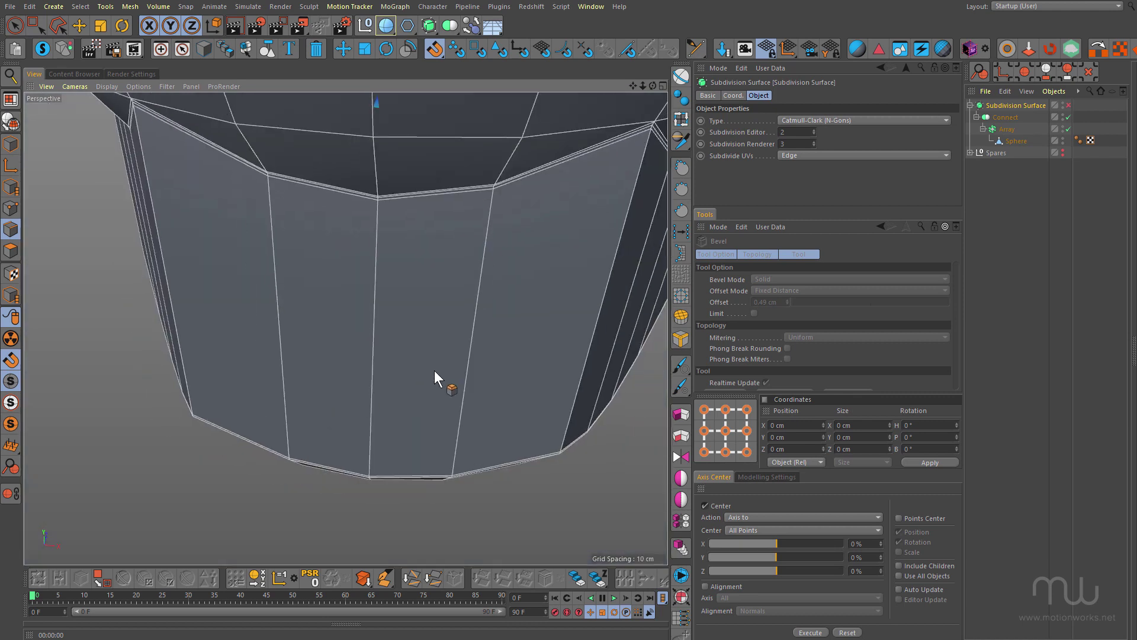
{"action": "scroll", "coordinate": [392, 343], "scroll_direction": "down", "scroll_amount": 3}
{"action": "middle_click_drag", "start_coordinate": [422, 273], "coordinate": [423, 325], "text": "alt"}
{"action": "left_click_drag", "start_coordinate": [423, 325], "coordinate": [417, 283], "text": "alt"}
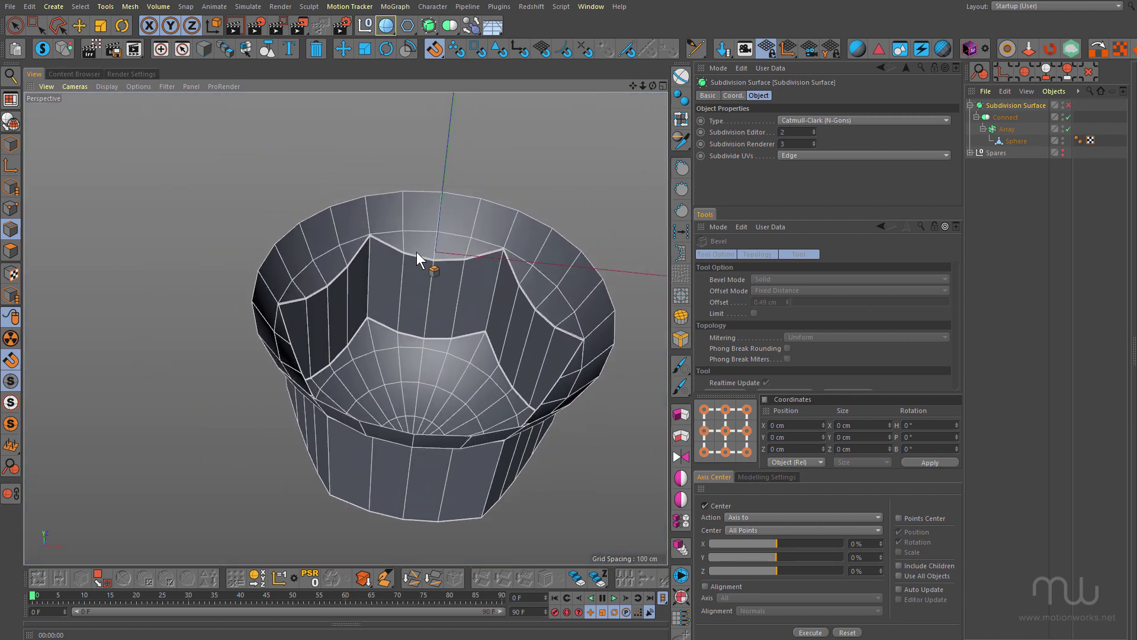
- Turn the Subdivision Surface back on and inspect the smoothed socket edge close up
{"action": "right_click_drag", "start_coordinate": [401, 205], "coordinate": [459, 172], "text": "alt"}
{"action": "left_click_drag", "start_coordinate": [459, 172], "coordinate": [455, 172], "text": "alt"}
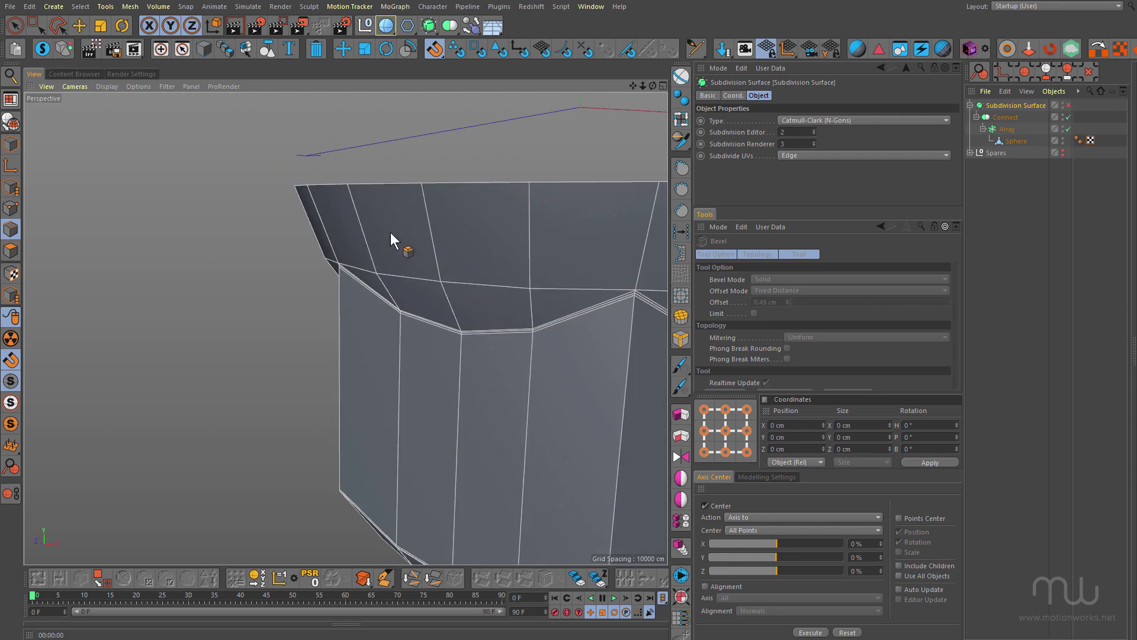
{"action": "key", "text": "q"}
{"action": "left_click_drag", "start_coordinate": [432, 240], "coordinate": [424, 237], "text": "alt"}
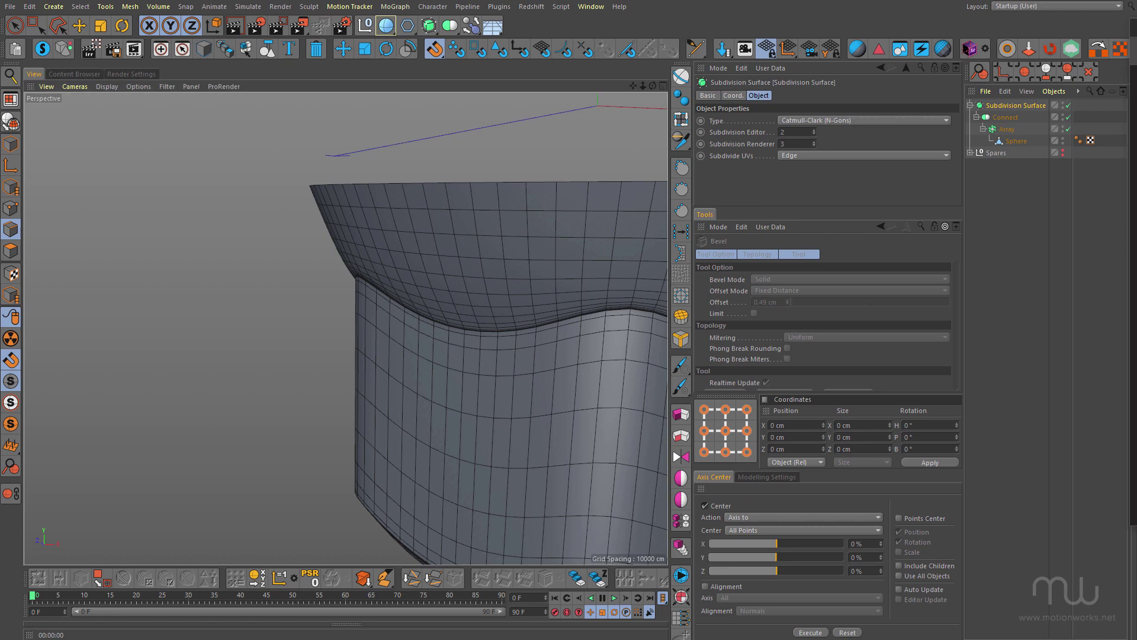
- Examine the screw's recessed socket in the reference photo EU00048.jpg in Photos, and move the photo out of the way
{"action": "left_click_drag", "start_coordinate": [1136, 107], "coordinate": [603, 124]}
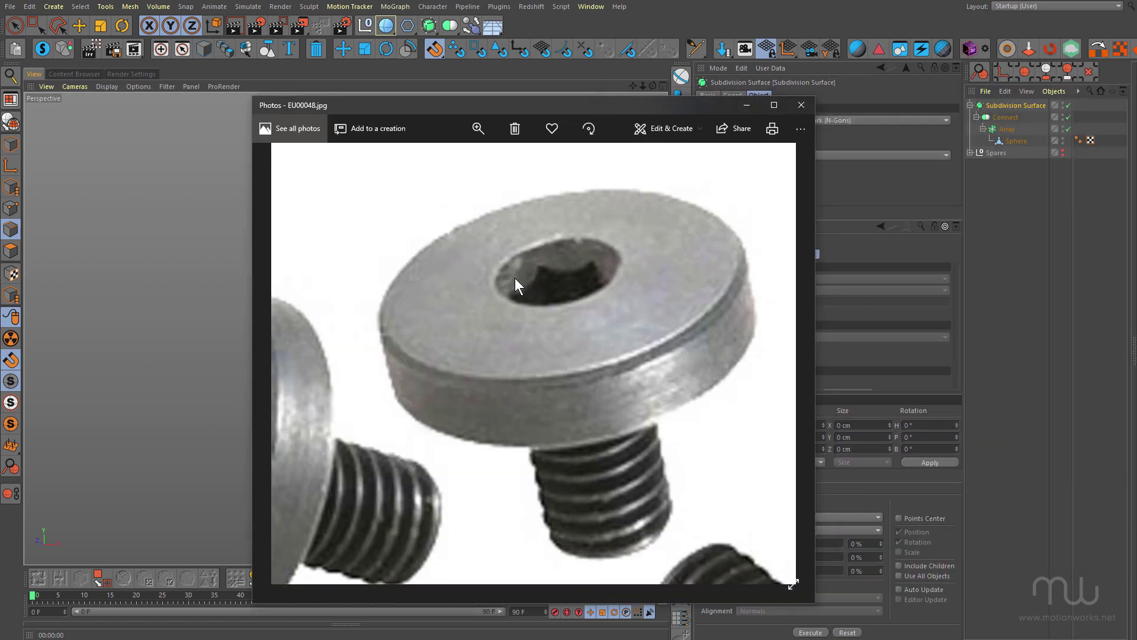
{"action": "left_click_drag", "start_coordinate": [433, 386], "coordinate": [651, 262]}
{"action": "left_click_drag", "start_coordinate": [545, 318], "coordinate": [516, 337]}
{"action": "left_click_drag", "start_coordinate": [369, 106], "coordinate": [1136, 123]}
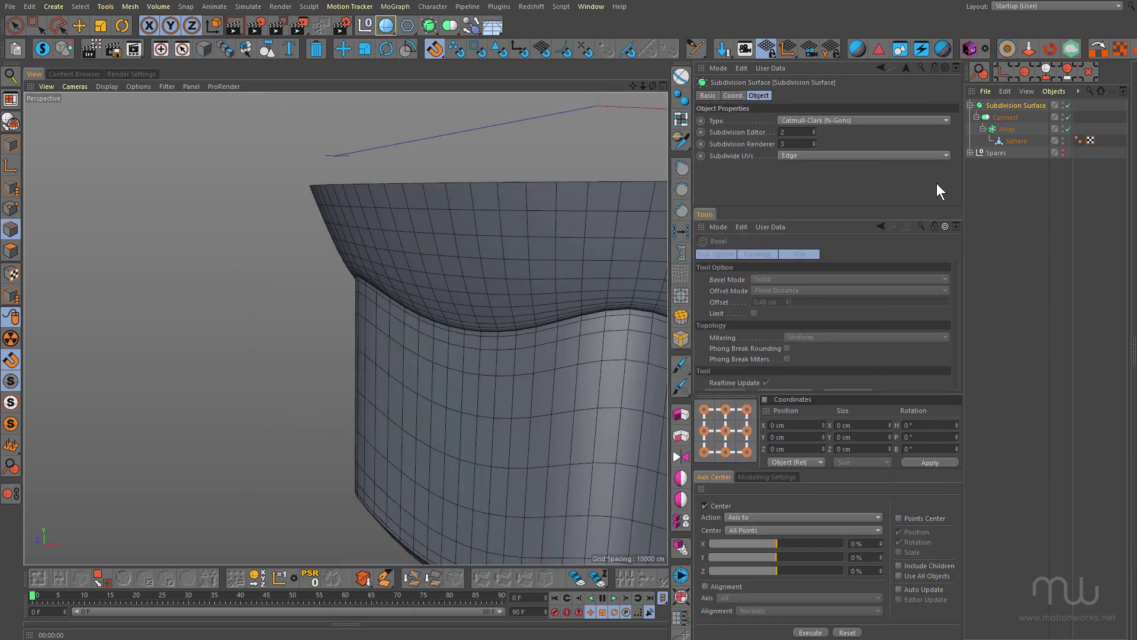
- Select the Sphere wedge and disable the Array to isolate a single smoothed wedge
{"action": "left_click", "coordinate": [1015, 141]}
{"action": "scroll", "coordinate": [418, 274], "scroll_direction": "up", "scroll_amount": 3}
{"action": "key", "text": "q"}
{"action": "left_click_drag", "start_coordinate": [443, 287], "coordinate": [403, 315], "text": "alt"}
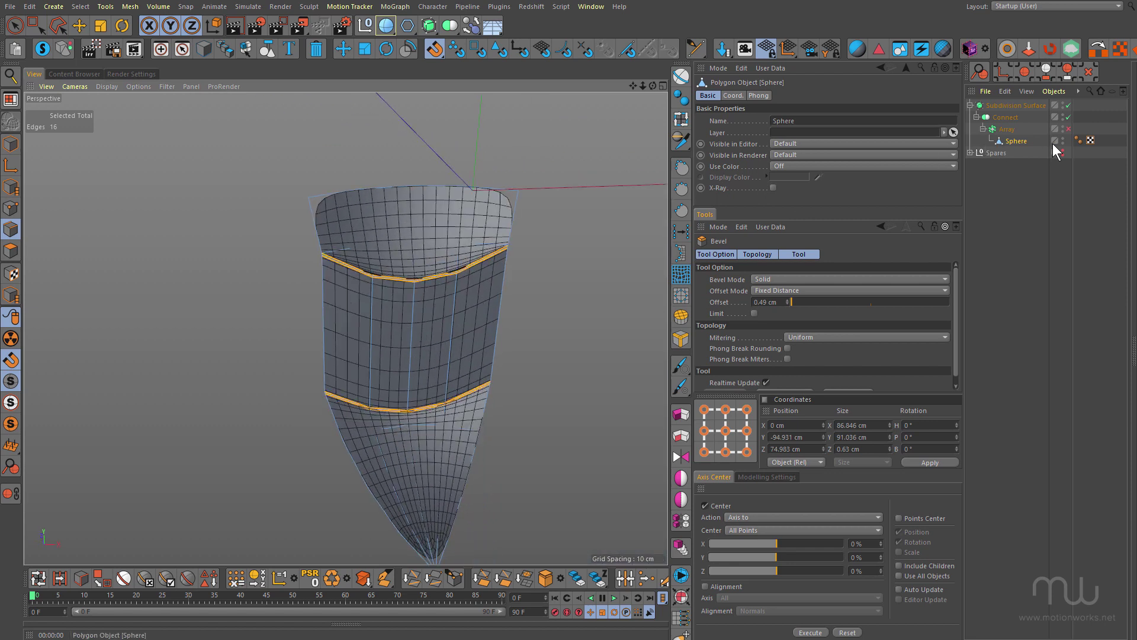
- Copy the Subdivision Surface hierarchy into the Spares null as a backup and disable the working Subdivision Surface and Connect objects
{"action": "left_click_drag", "start_coordinate": [996, 105], "coordinate": [993, 154], "text": "ctrl"}
{"action": "left_click", "coordinate": [972, 153]}
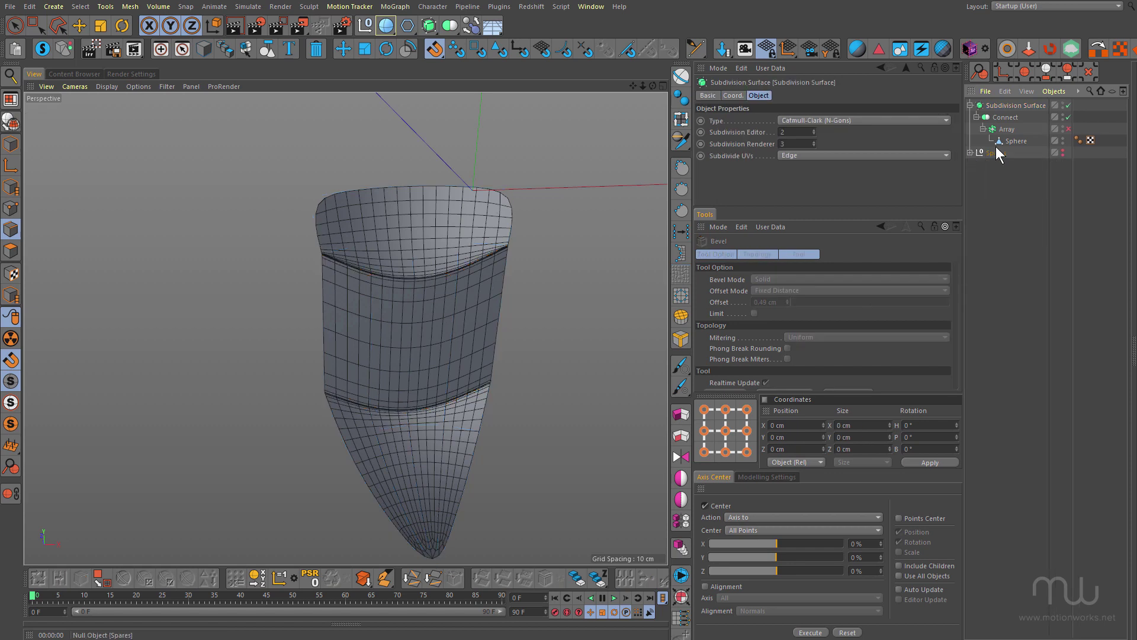
{"action": "left_click", "coordinate": [1067, 105], "text": "ctrl"}
{"action": "left_click_drag", "start_coordinate": [421, 261], "coordinate": [449, 218], "text": "alt"}
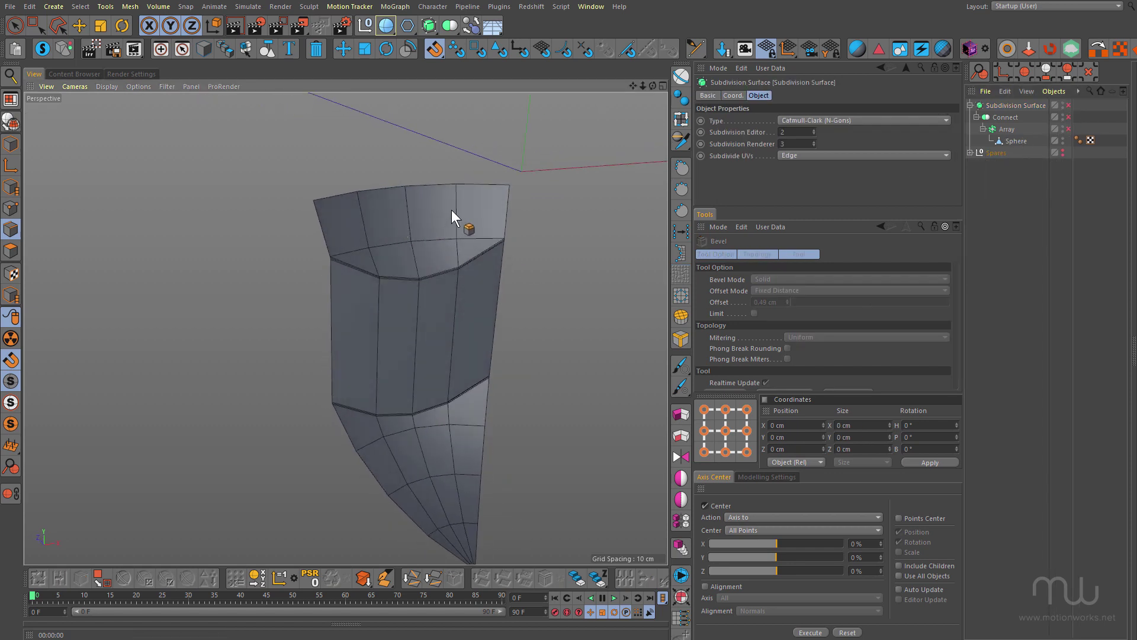
- Start a Loop/Path Cut on the Sphere wedge with Preserve Curvature enabled
{"action": "key", "text": "e"}
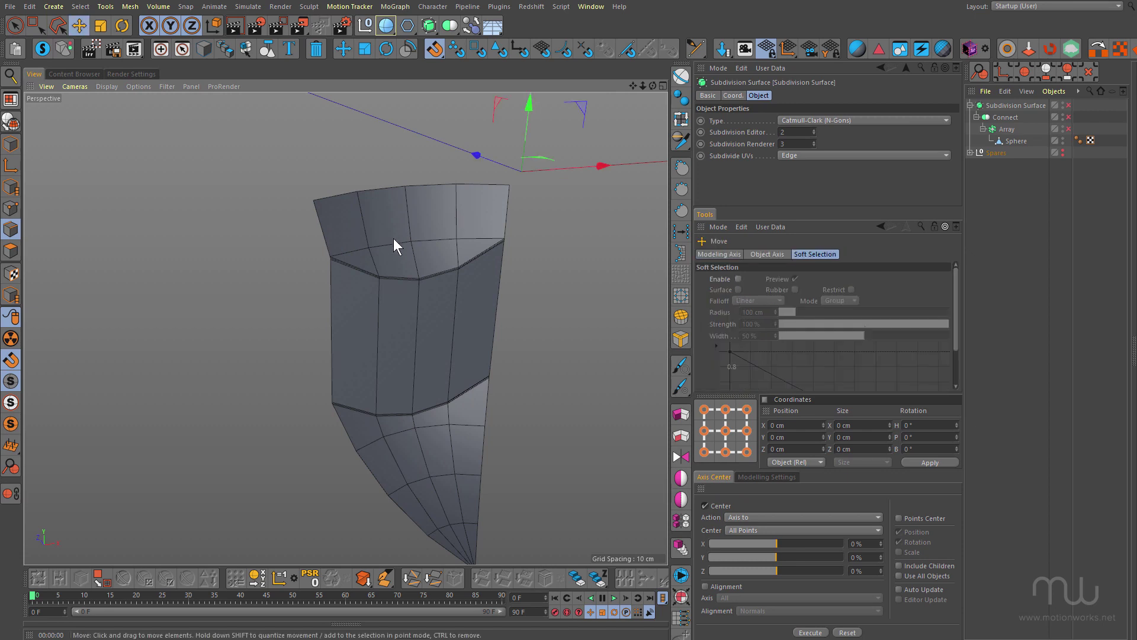
{"action": "left_click_drag", "start_coordinate": [389, 240], "coordinate": [402, 240], "text": "alt"}
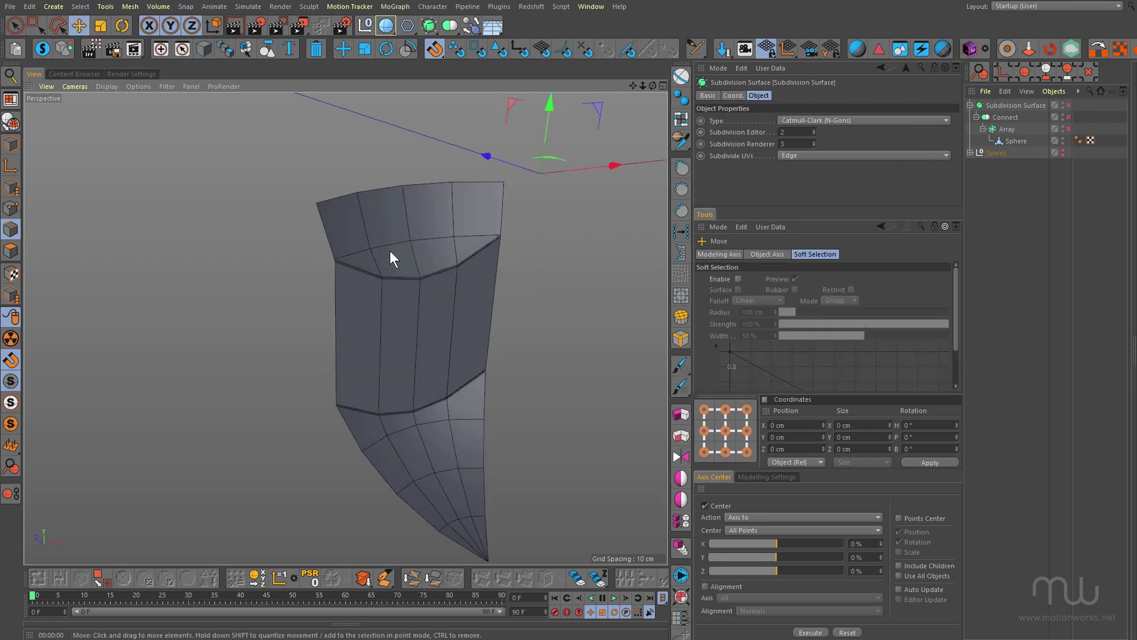
{"action": "left_click", "coordinate": [390, 250]}
{"action": "key", "text": "k"}
{"action": "key", "text": "l"}
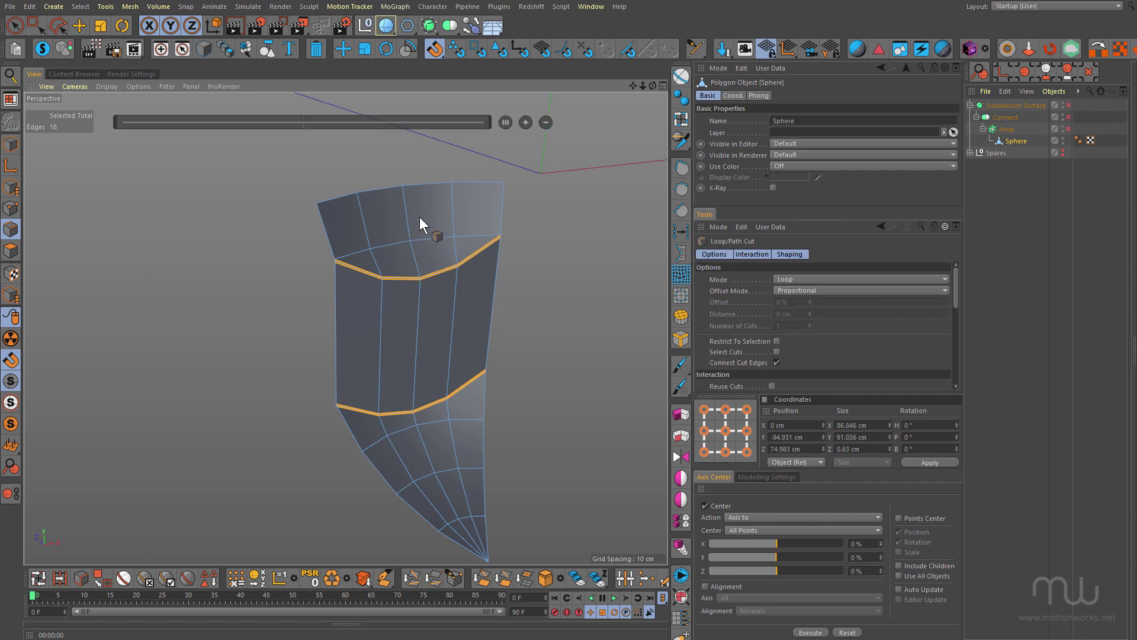
{"action": "left_click_drag", "start_coordinate": [344, 208], "coordinate": [356, 232], "text": "alt"}
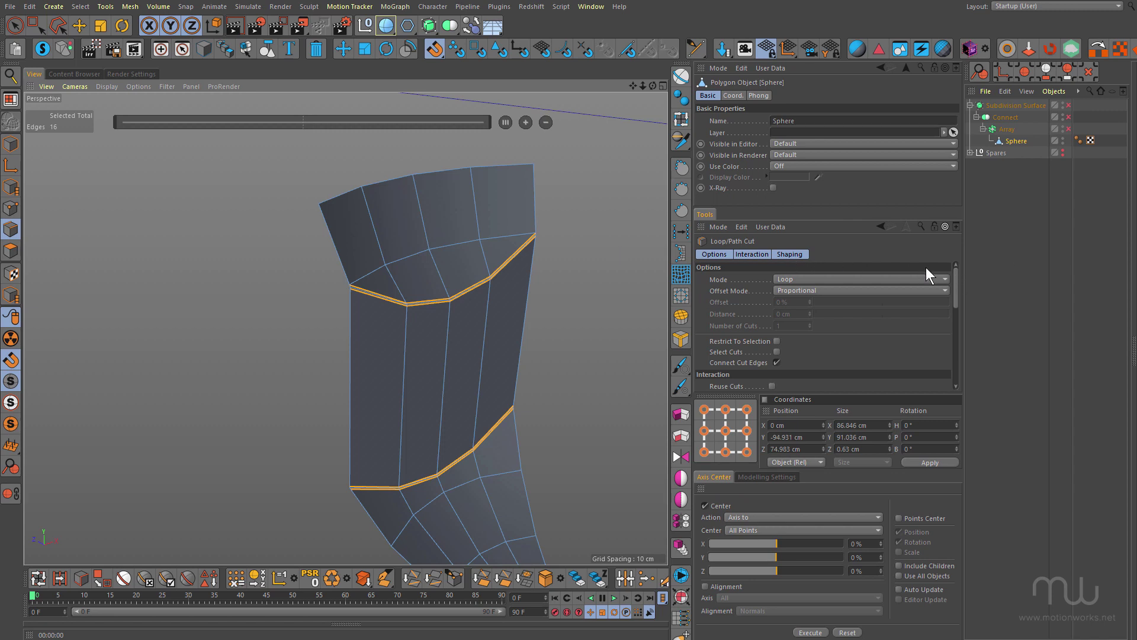
{"action": "left_click_drag", "start_coordinate": [956, 276], "coordinate": [943, 336]}
{"action": "left_click", "coordinate": [772, 294]}
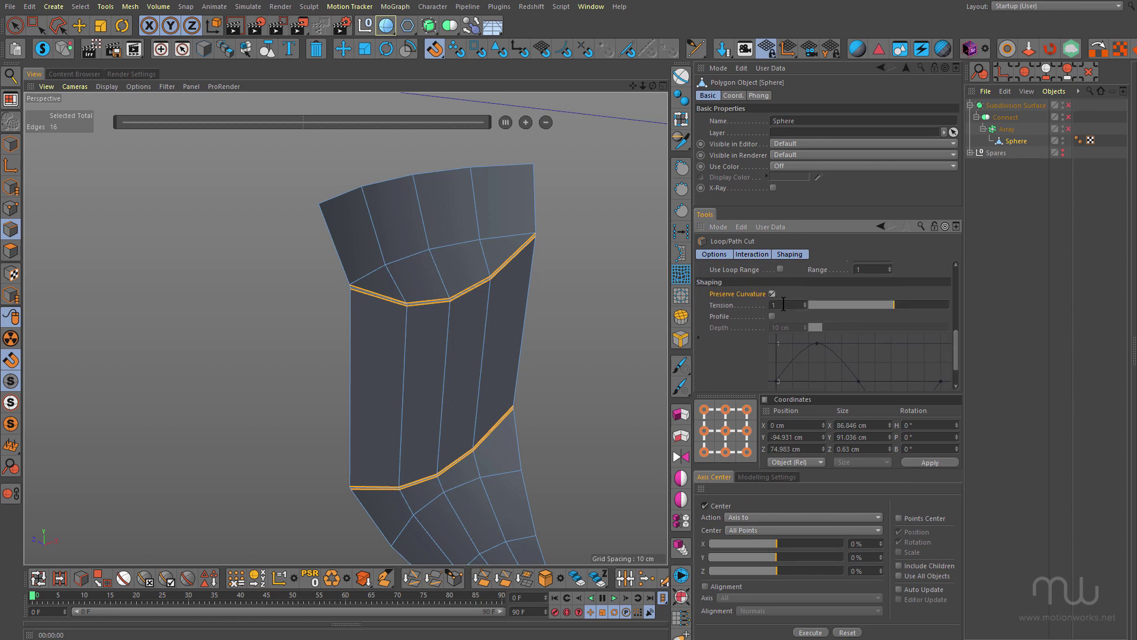
- Set the cut's curvature tension to 2 and add a horizontal loop at about 52.7% across the upper band of the wedge's flared rim
{"action": "scroll", "coordinate": [391, 248], "scroll_direction": "up", "scroll_amount": 2}
{"action": "scroll", "coordinate": [379, 240], "scroll_direction": "down", "scroll_amount": 2}
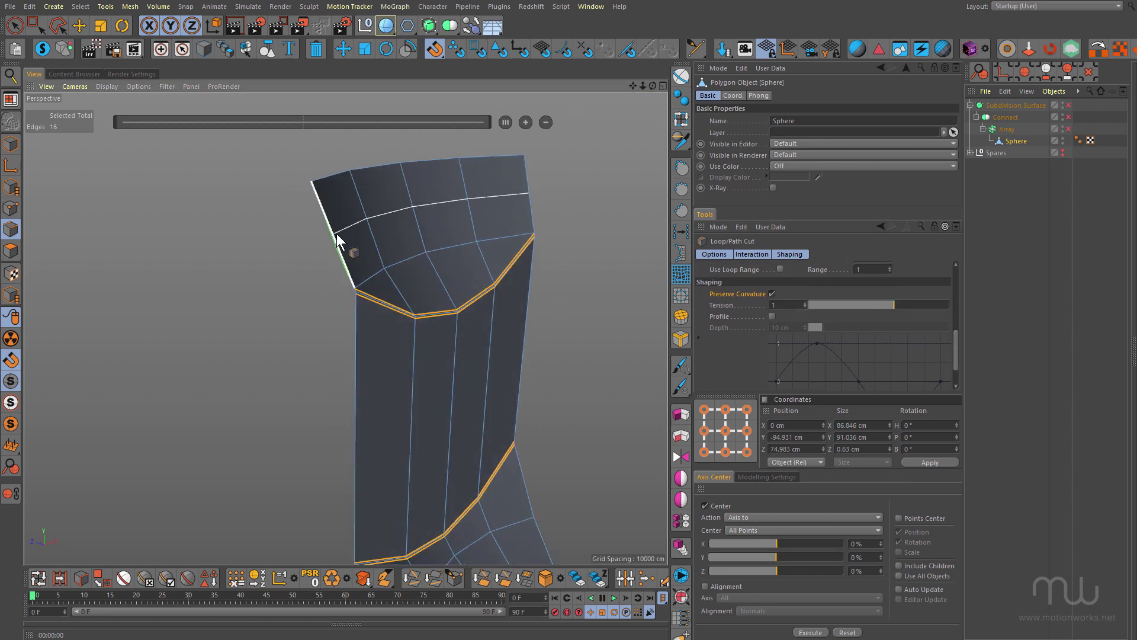
{"action": "left_click", "coordinate": [786, 305]}
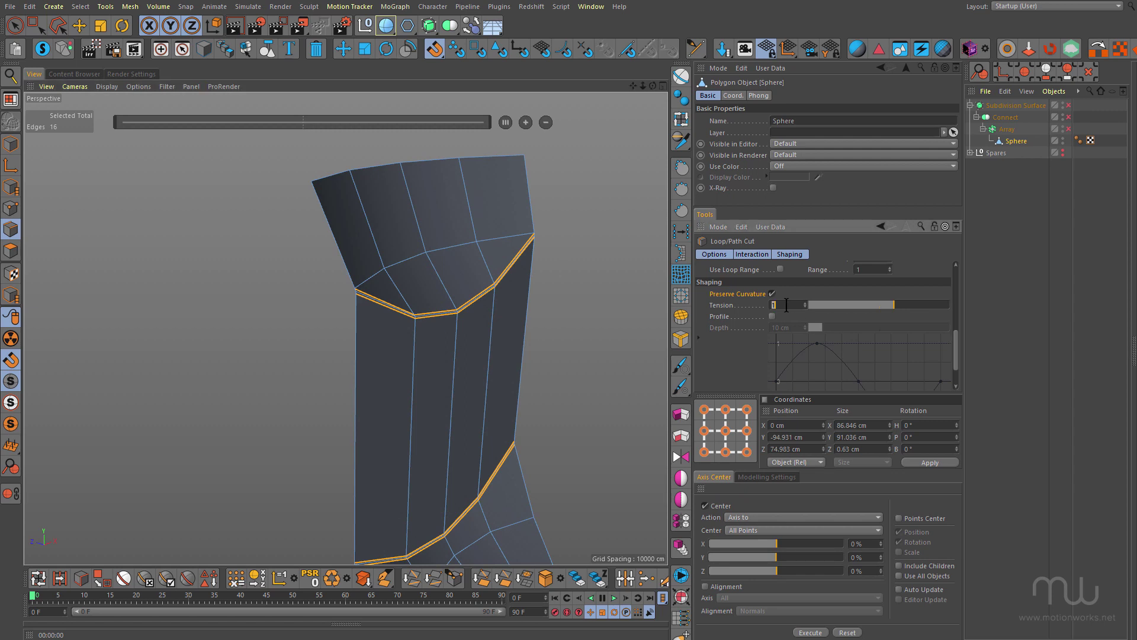
{"action": "type", "text": "2"}
{"action": "key", "text": "Return"}
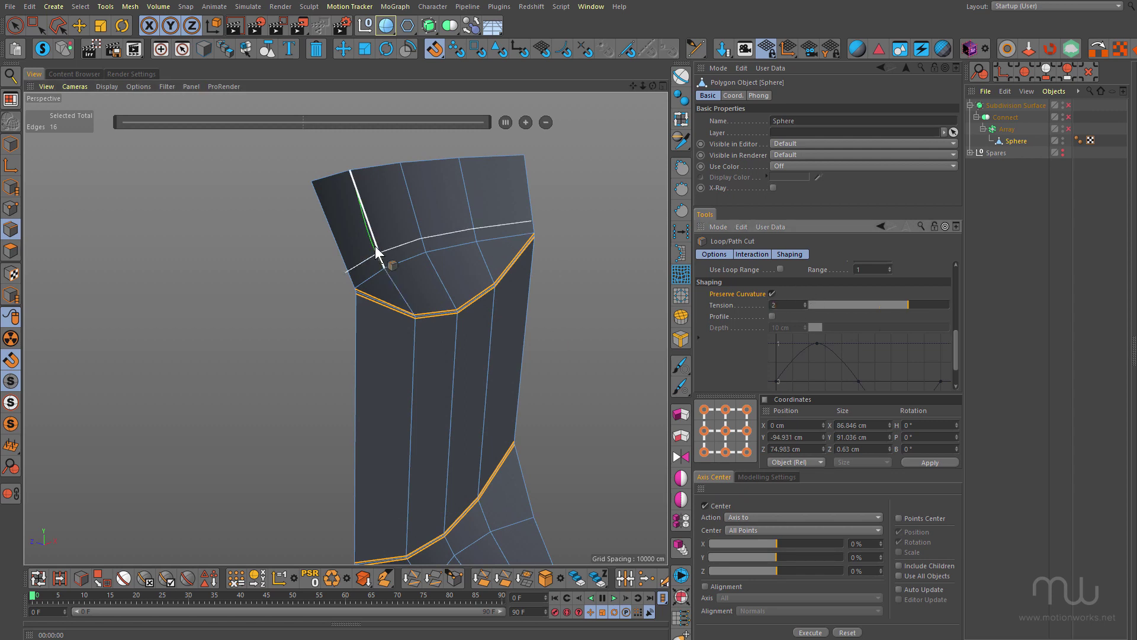
{"action": "scroll", "coordinate": [390, 219], "scroll_direction": "up", "scroll_amount": 2}
{"action": "mouse_move", "coordinate": [389, 218]}
{"action": "left_mouse_down", "text": "alt"}
{"action": "mouse_move", "coordinate": [439, 218]}
{"action": "mouse_move", "coordinate": [368, 211]}
{"action": "left_mouse_up", "text": "alt"}
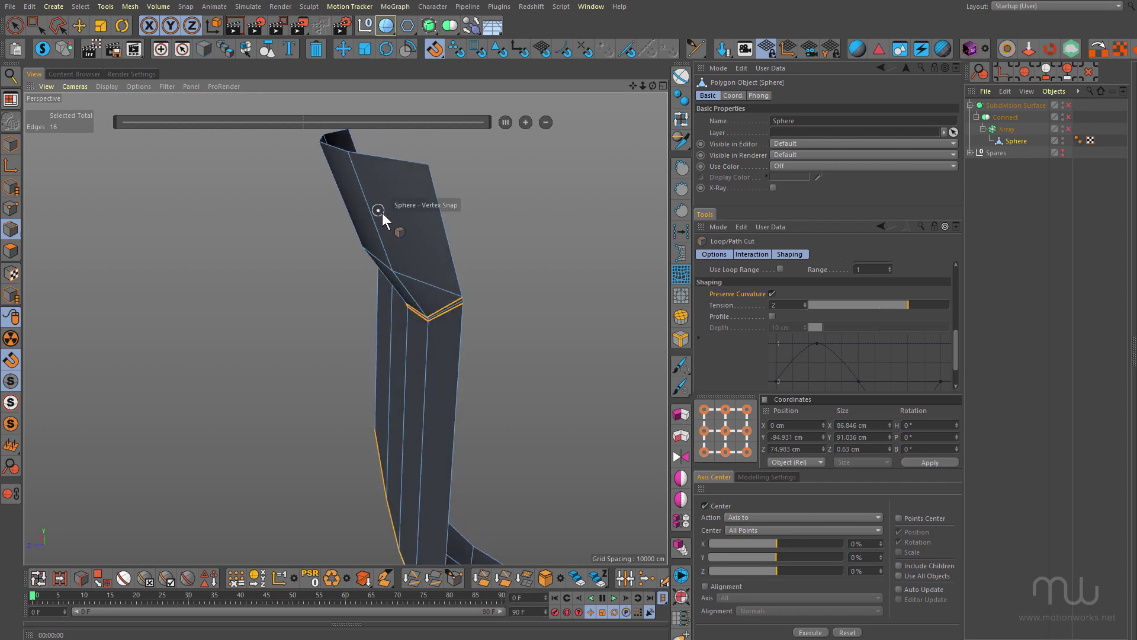
{"action": "right_click_drag", "start_coordinate": [382, 212], "coordinate": [252, 210], "text": "alt"}
{"action": "left_click", "coordinate": [403, 220]}
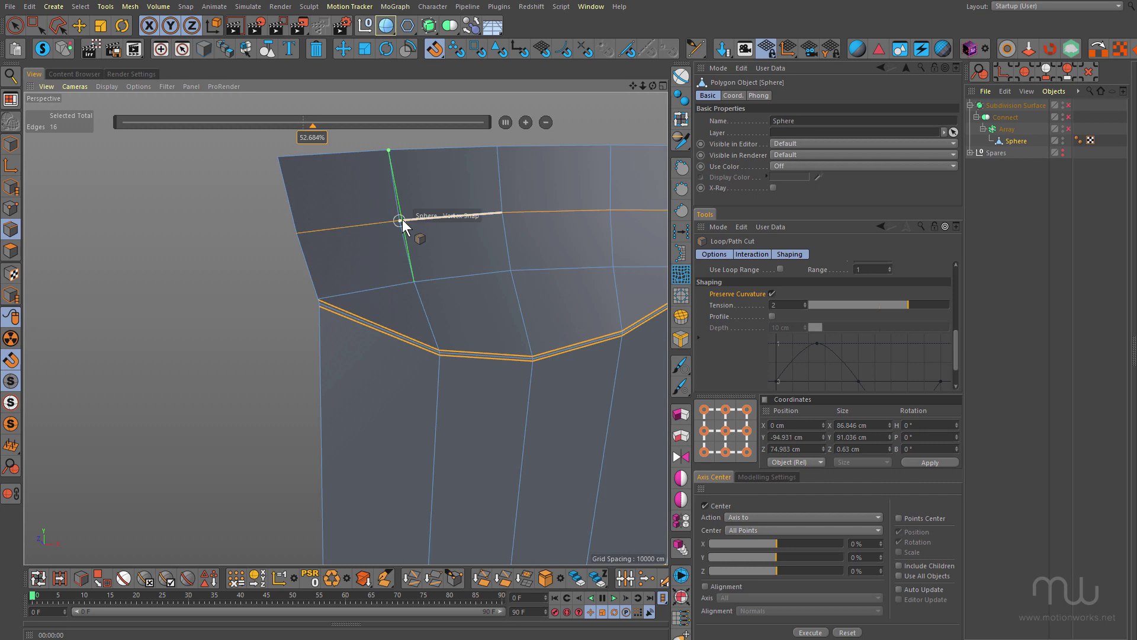
- Re-enable the Array, ring-select the wedge's five vertical socket-wall edges and Edge Cut them with 3 subdivisions, without N-gons
{"action": "scroll", "coordinate": [385, 221], "scroll_direction": "down", "scroll_amount": 2}
{"action": "left_click_drag", "start_coordinate": [375, 222], "coordinate": [303, 316], "text": "alt"}
{"action": "right_click", "coordinate": [303, 316]}
{"action": "left_click", "coordinate": [379, 368]}
{"action": "left_click", "coordinate": [400, 368]}
{"action": "left_click_drag", "start_coordinate": [487, 344], "coordinate": [492, 344], "text": "alt"}
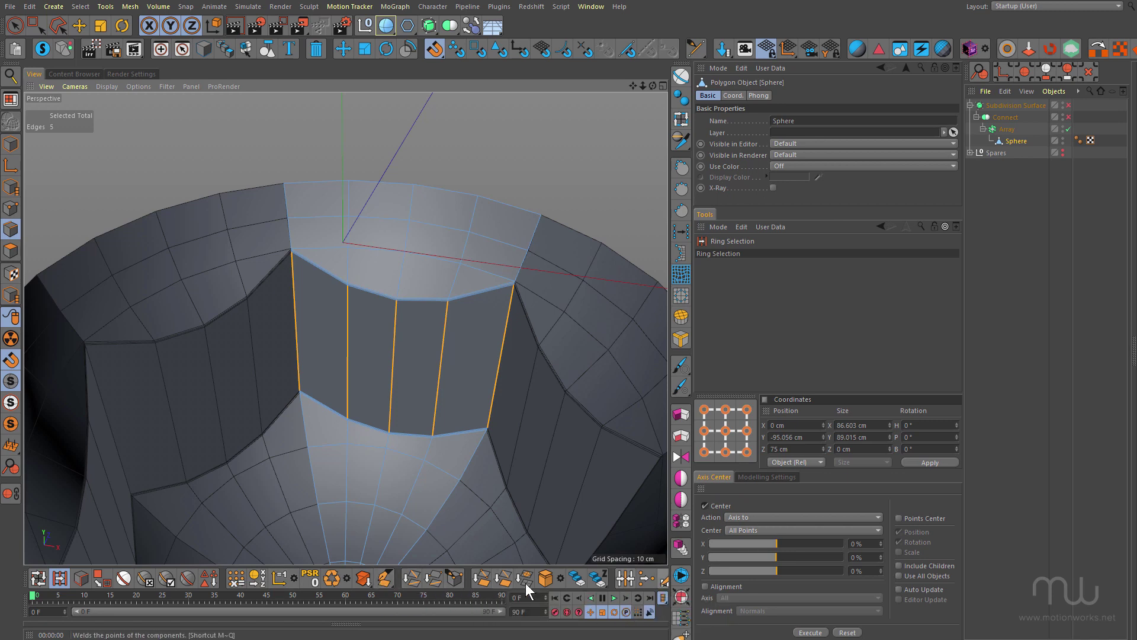
{"action": "left_click", "coordinate": [661, 576]}
{"action": "left_click_drag", "start_coordinate": [404, 349], "coordinate": [419, 322]}
- Re-enable the Connect and Subdivision Surface objects and test-render the smoothed socket in the viewport
{"action": "left_click_drag", "start_coordinate": [1068, 117], "coordinate": [1069, 105]}
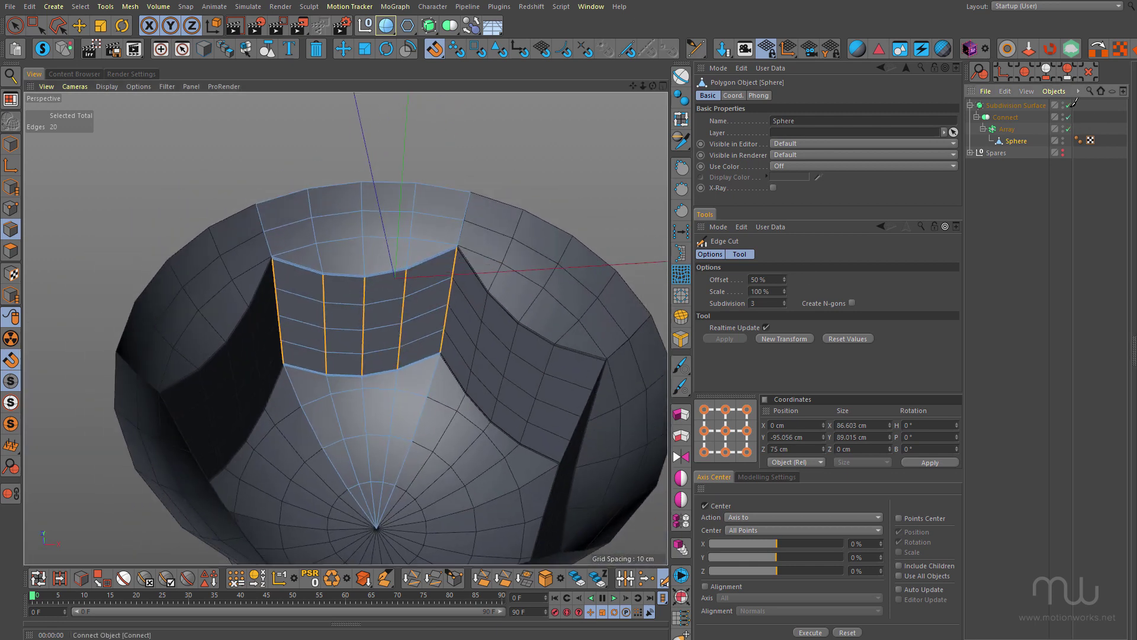
{"action": "left_click_drag", "start_coordinate": [593, 250], "coordinate": [548, 257], "text": "alt"}
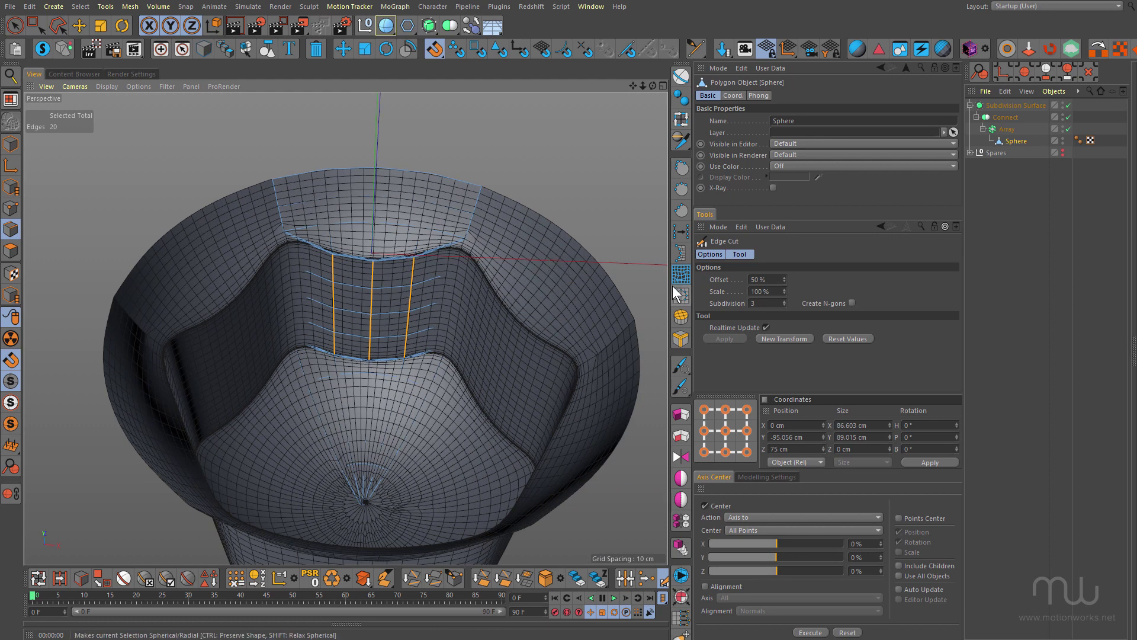
{"action": "key", "text": "ctrl+r"}
- Examine the seam between wedges on the flared rim, turning off the Array and smoothing to check the single wedge's side border
{"action": "right_click_drag", "start_coordinate": [513, 240], "coordinate": [592, 219], "text": "alt"}
{"action": "mouse_move", "coordinate": [491, 225]}
{"action": "left_mouse_down", "text": "alt"}
{"action": "mouse_move", "coordinate": [515, 230]}
{"action": "mouse_move", "coordinate": [473, 215]}
{"action": "left_mouse_up", "text": "alt"}
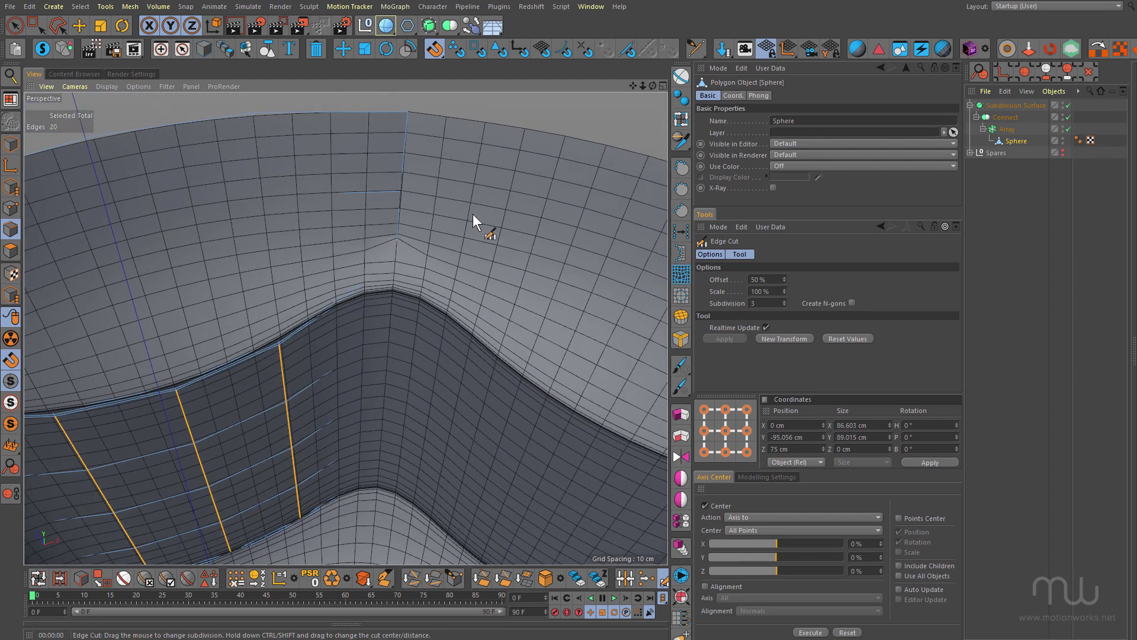
{"action": "right_click_drag", "start_coordinate": [419, 201], "coordinate": [524, 206], "text": "alt"}
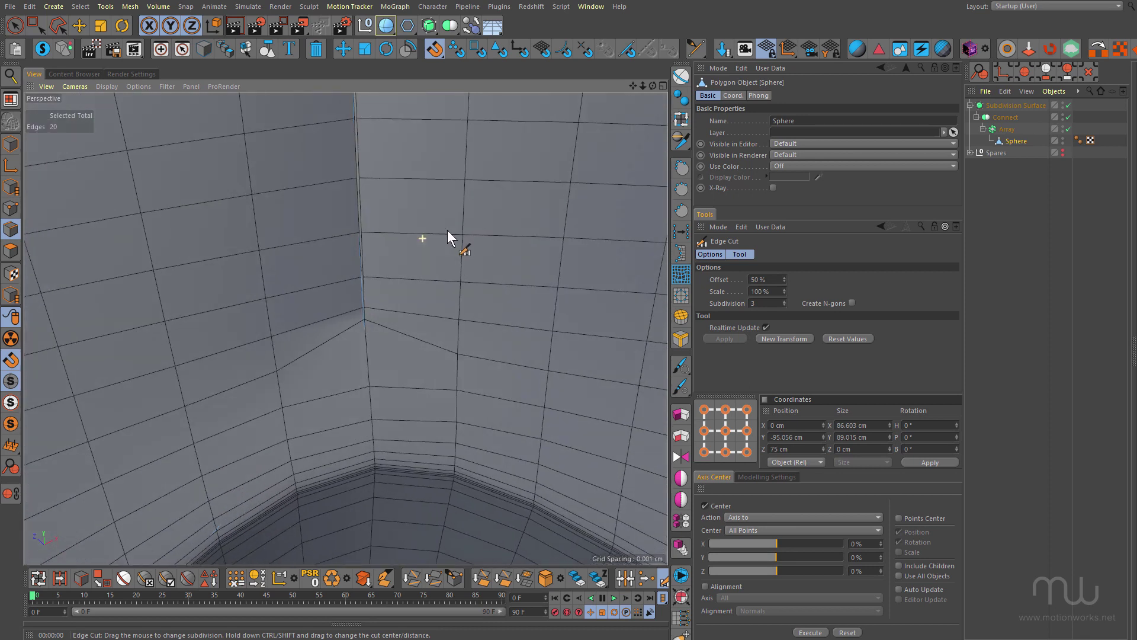
{"action": "left_click_drag", "start_coordinate": [444, 230], "coordinate": [333, 261], "text": "alt"}
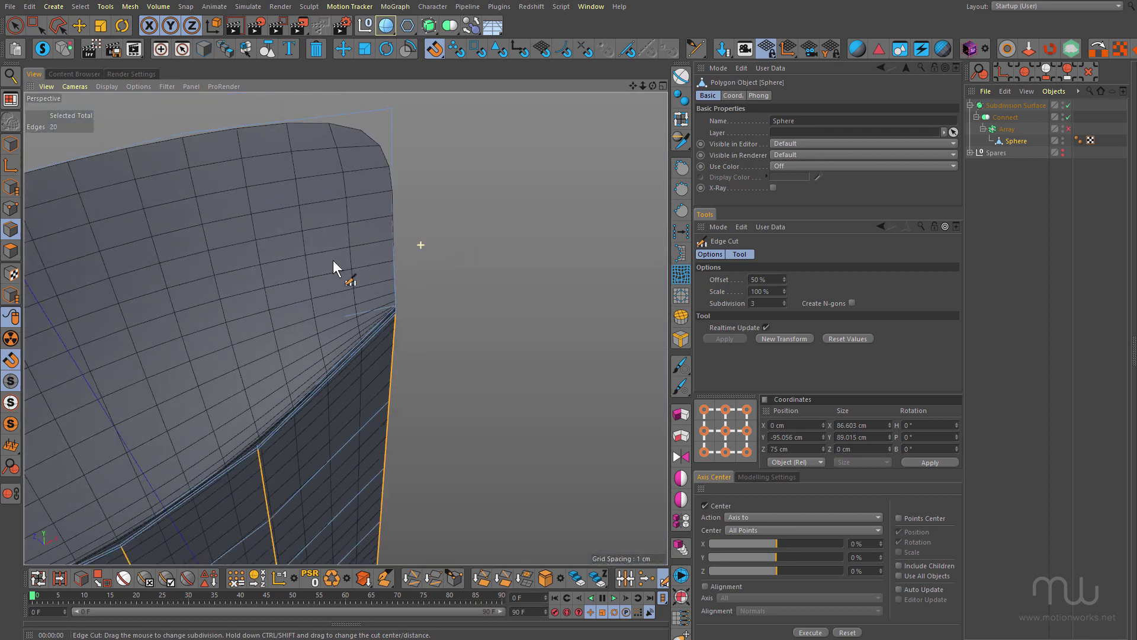
{"action": "left_click", "coordinate": [1068, 106]}
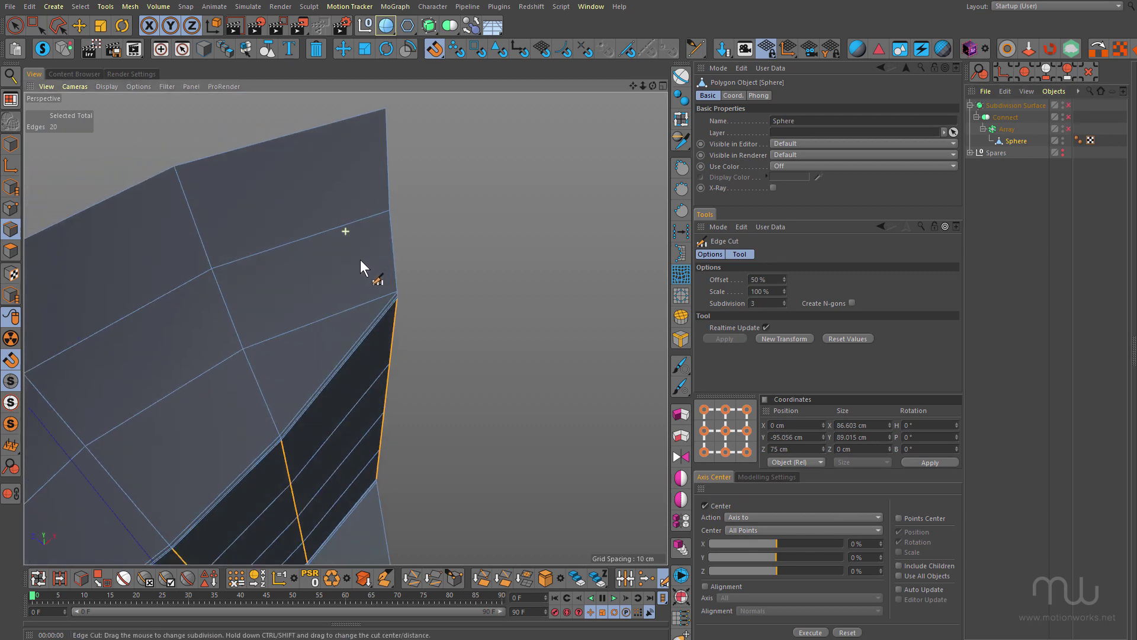
{"action": "right_click_drag", "start_coordinate": [323, 250], "coordinate": [379, 200], "text": "alt"}
{"action": "mouse_move", "coordinate": [379, 200]}
{"action": "left_mouse_down", "text": "alt"}
{"action": "mouse_move", "coordinate": [348, 186]}
{"action": "mouse_move", "coordinate": [386, 186]}
{"action": "left_mouse_up", "text": "alt"}
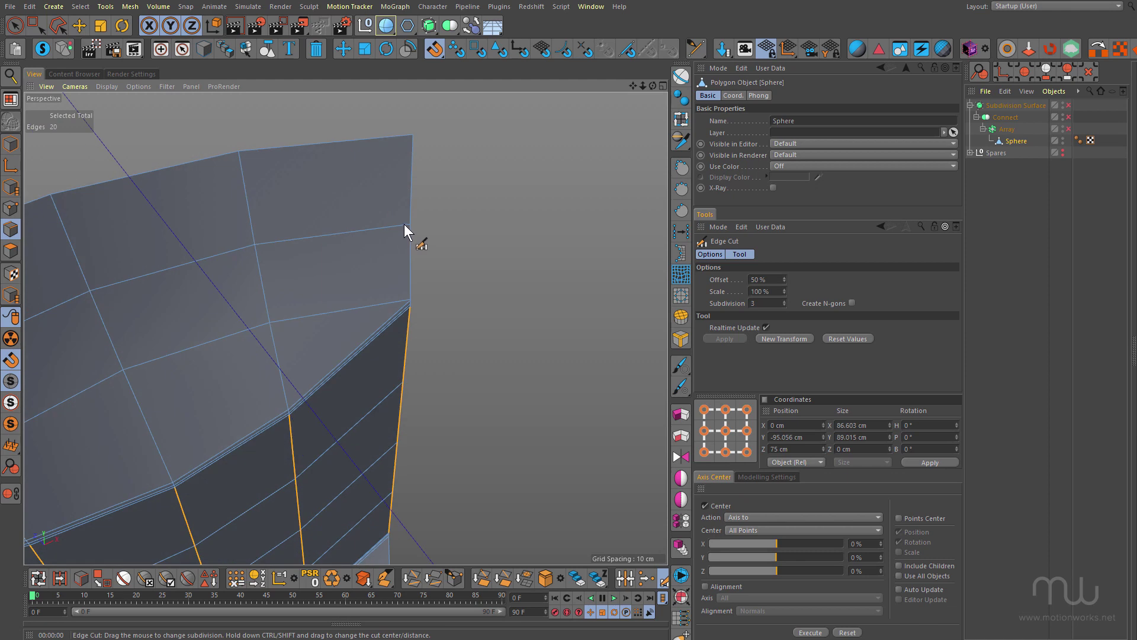
{"action": "left_click_drag", "start_coordinate": [250, 212], "coordinate": [350, 227], "text": "alt"}
{"action": "scroll", "coordinate": [392, 226], "scroll_direction": "up", "scroll_amount": 3}
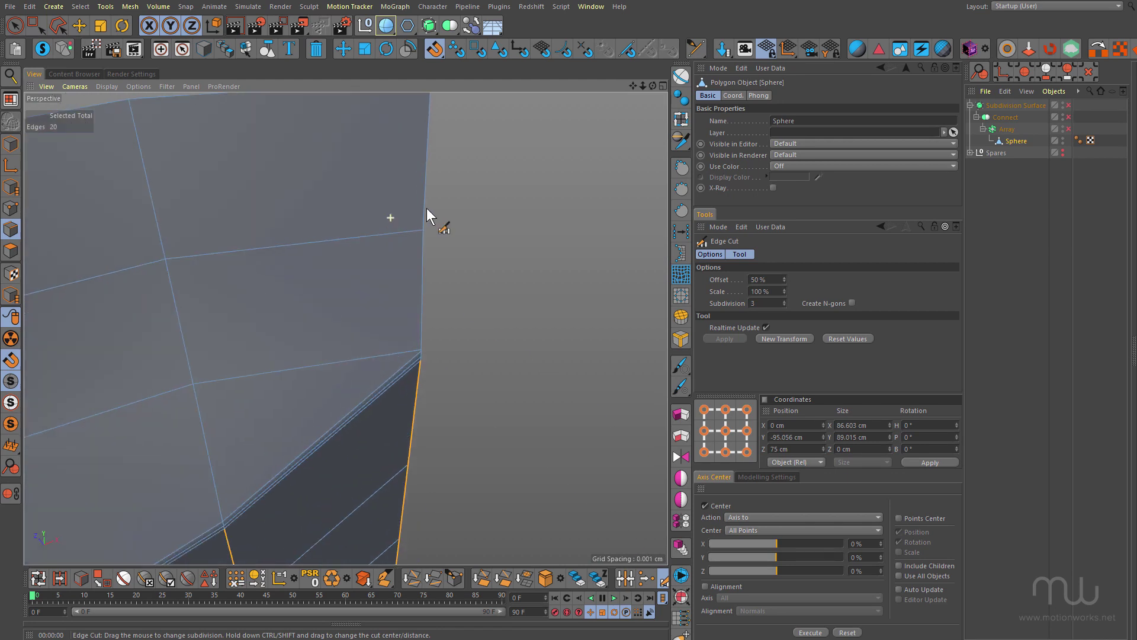
- Re-enable the Connect, Array and Subdivision Surface objects and view the full smoothed socket from outside
{"action": "left_click", "coordinate": [1068, 118]}
{"action": "left_click", "coordinate": [1069, 129]}
{"action": "left_click", "coordinate": [1068, 105]}
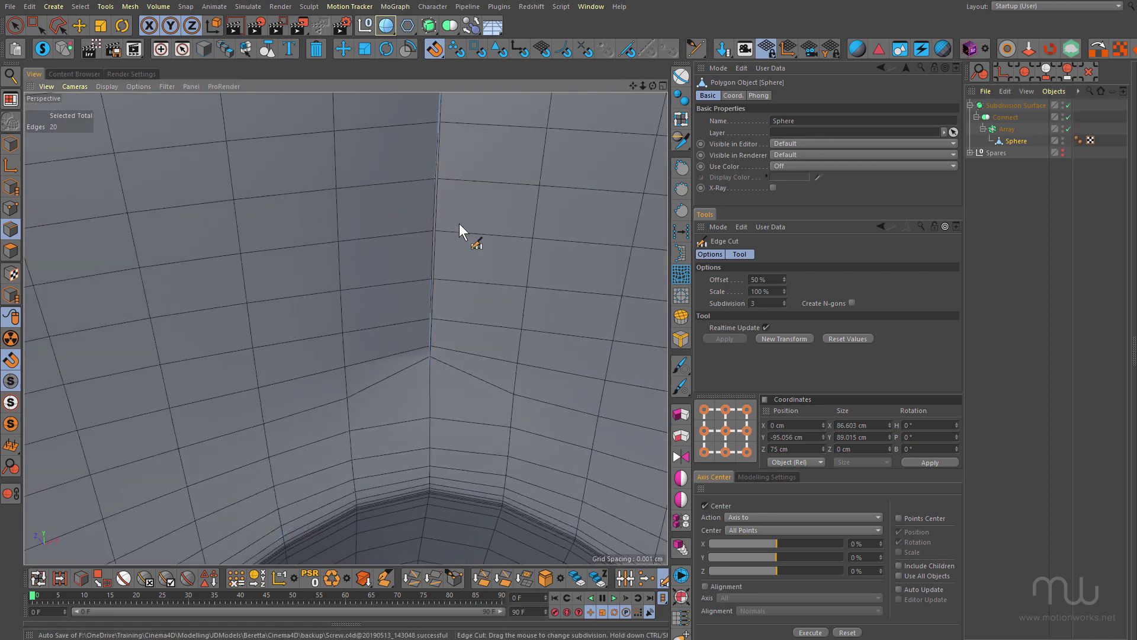
{"action": "scroll", "coordinate": [459, 228], "scroll_direction": "down", "scroll_amount": 8}
{"action": "left_click_drag", "start_coordinate": [431, 236], "coordinate": [418, 232], "text": "alt"}
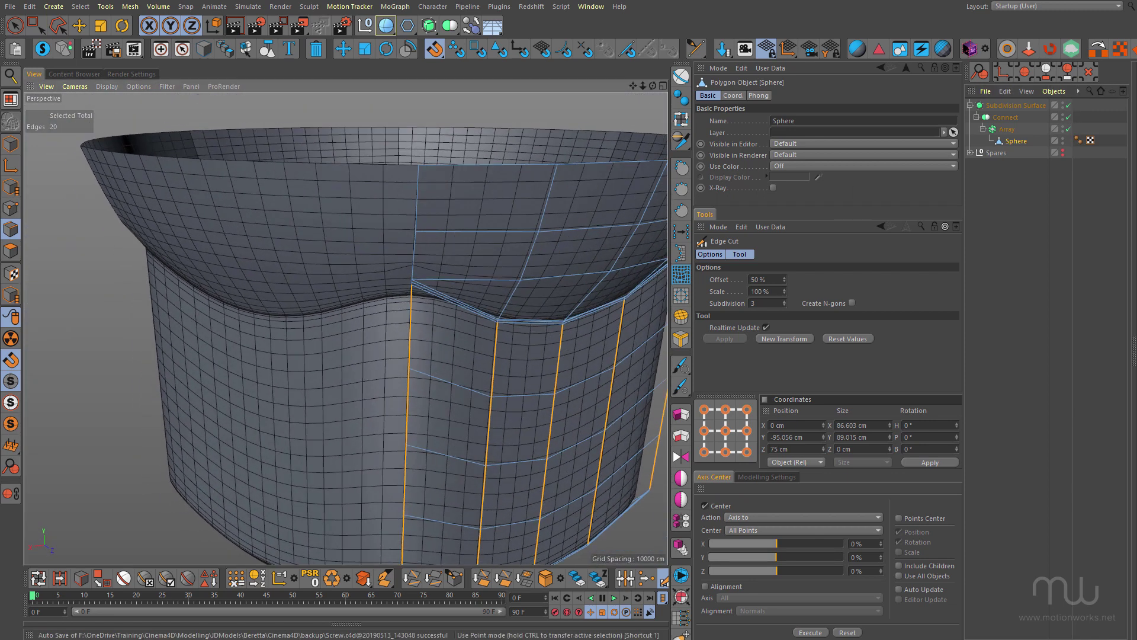
- Switch to point mode with the Move tool and select a single point on the rim to check the wedge's border
{"action": "key", "text": "Return"}
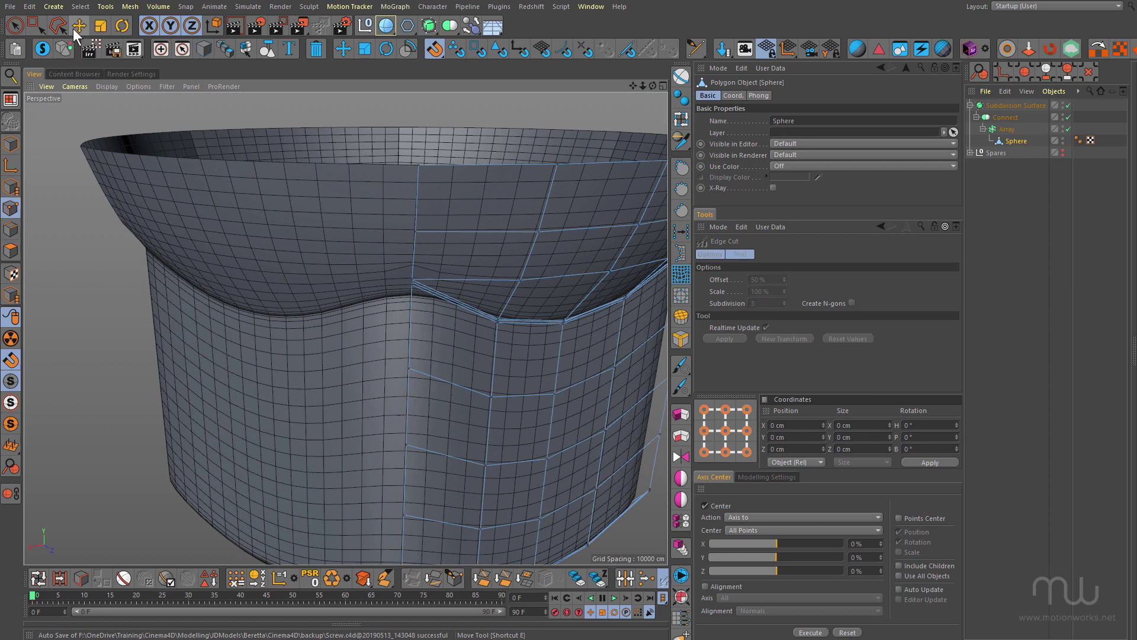
{"action": "left_click", "coordinate": [76, 27]}
{"action": "right_click_drag", "start_coordinate": [431, 230], "coordinate": [538, 226], "text": "alt"}
{"action": "left_click", "coordinate": [377, 234]}
{"action": "left_click_drag", "start_coordinate": [421, 217], "coordinate": [439, 232], "text": "alt"}
{"action": "scroll", "coordinate": [374, 205], "scroll_direction": "down", "scroll_amount": 10}
- Inspect the socket's centre pole with smoothing toggled off and on, and select the pole point
{"action": "left_click_drag", "start_coordinate": [371, 204], "coordinate": [312, 481], "text": "alt"}
{"action": "scroll", "coordinate": [378, 419], "scroll_direction": "up", "scroll_amount": 10}
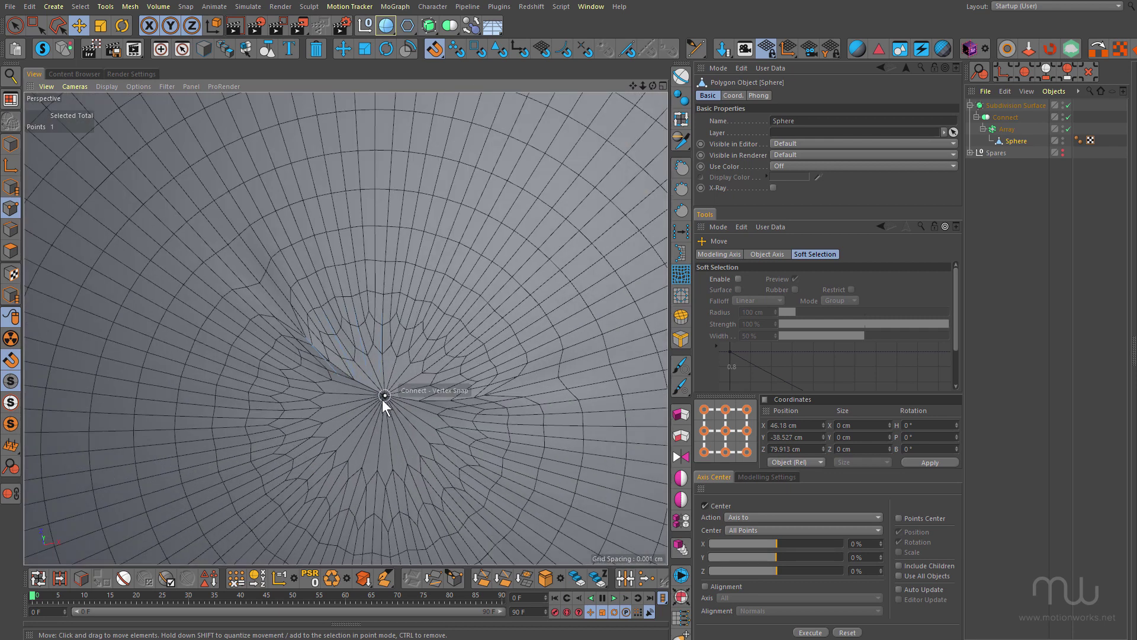
{"action": "key", "text": "q"}
{"action": "key", "text": "q"}
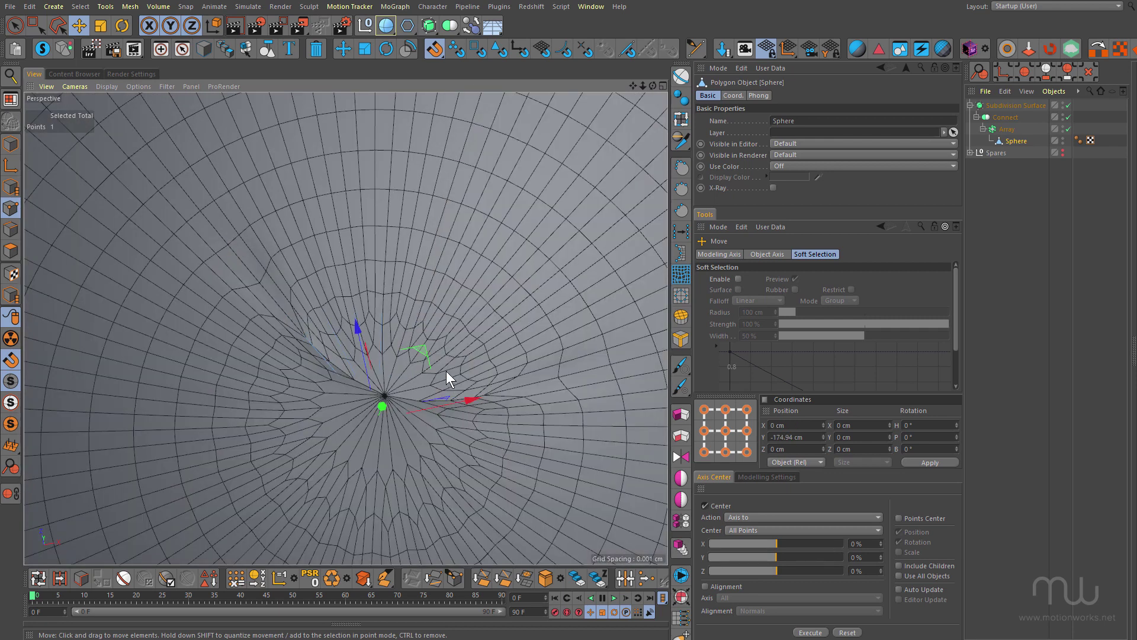
{"action": "mouse_move", "coordinate": [418, 349]}
{"action": "left_mouse_down"}
{"action": "mouse_move", "coordinate": [423, 360]}
{"action": "mouse_move", "coordinate": [418, 344]}
{"action": "mouse_move", "coordinate": [437, 348]}
{"action": "mouse_move", "coordinate": [422, 369]}
{"action": "left_mouse_up"}
{"action": "scroll", "coordinate": [457, 296], "scroll_direction": "down", "scroll_amount": 10}
{"action": "middle_click_drag", "start_coordinate": [410, 323], "coordinate": [307, 383], "text": "alt"}
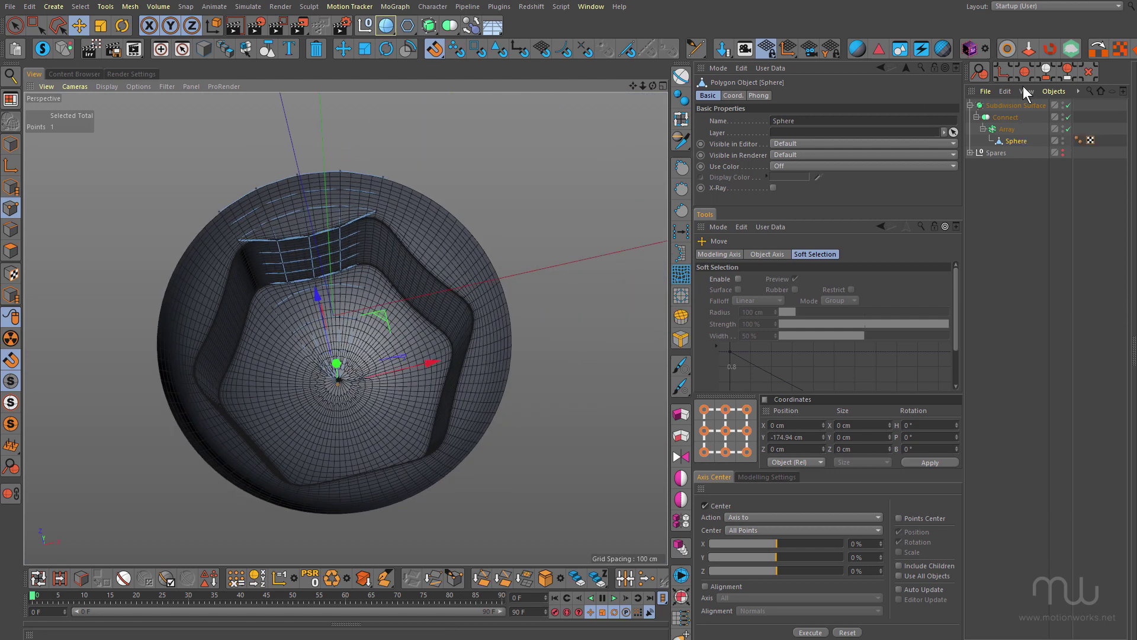
- Turn off the Subdivision Surface and look over the socket's unsmoothed mesh around the selected pole point
{"action": "left_click", "coordinate": [1069, 106]}
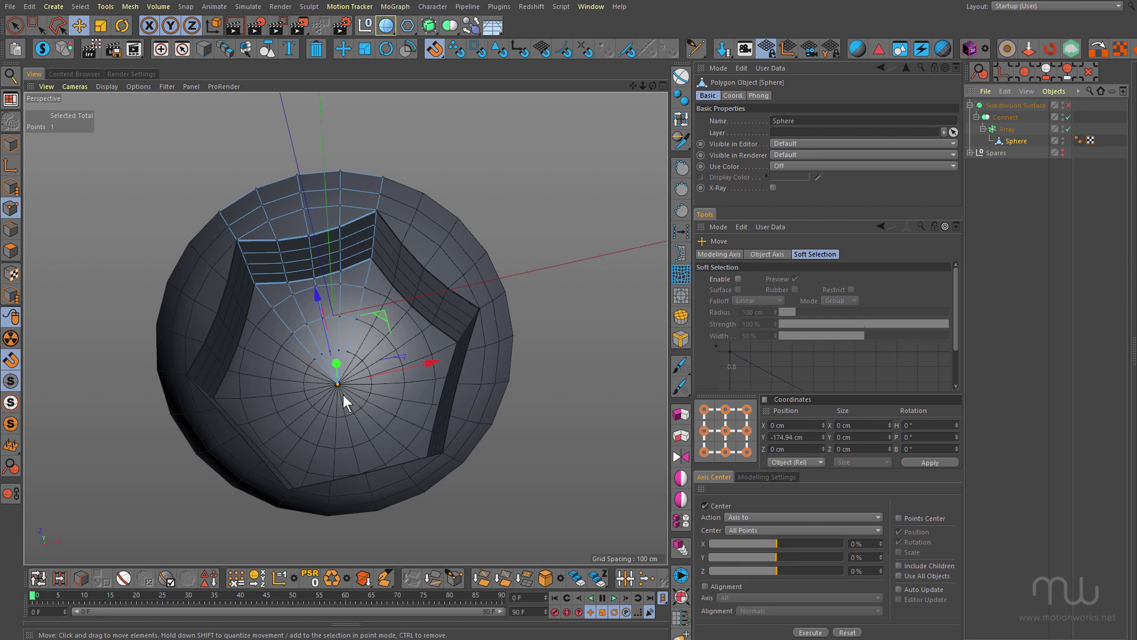
{"action": "key", "text": "s"}
{"action": "left_click_drag", "start_coordinate": [362, 379], "coordinate": [331, 307], "text": "alt"}
{"action": "right_click_drag", "start_coordinate": [332, 307], "coordinate": [302, 366], "text": "alt"}
{"action": "middle_click_drag", "start_coordinate": [351, 235], "coordinate": [351, 381], "text": "alt"}
{"action": "right_click_drag", "start_coordinate": [350, 382], "coordinate": [329, 360], "text": "alt"}
{"action": "left_click_drag", "start_coordinate": [330, 360], "coordinate": [385, 351], "text": "alt"}
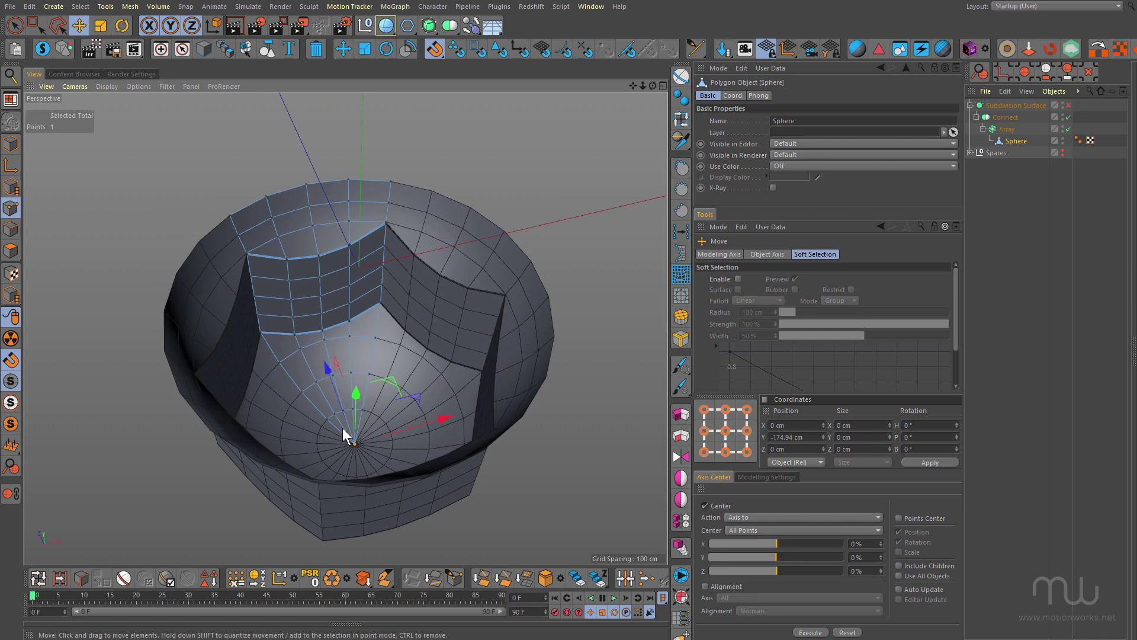
- Check the screw reference photo EU00048.jpg and select the wedge's outer rim edges in edge mode
{"action": "left_click_drag", "start_coordinate": [1136, 122], "coordinate": [300, 102]}
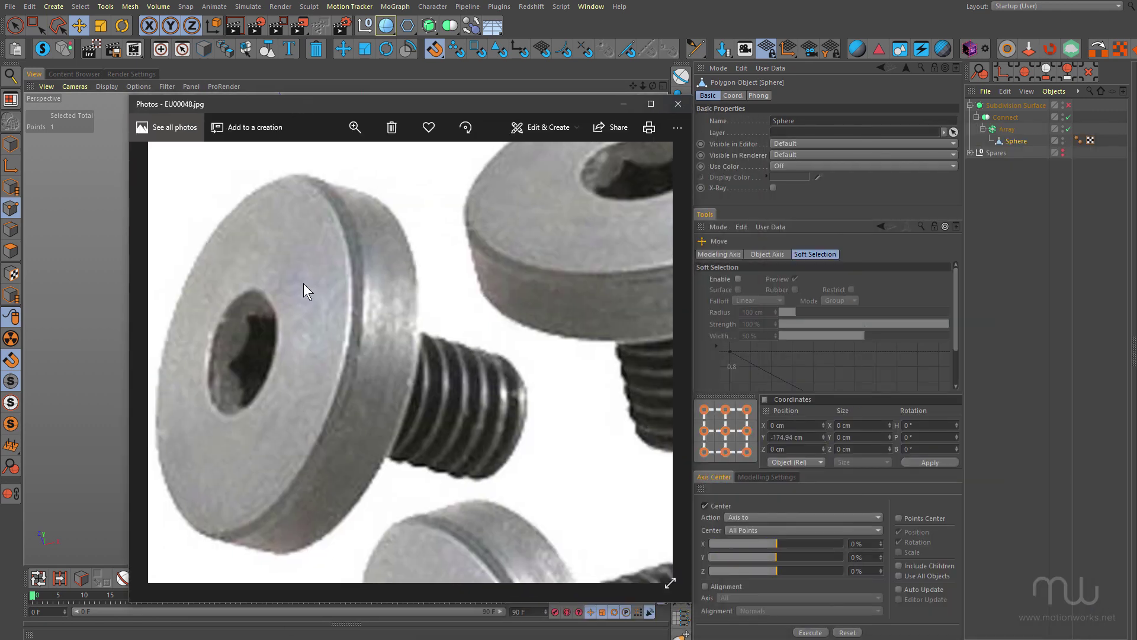
{"action": "left_click_drag", "start_coordinate": [336, 109], "coordinate": [1136, 75]}
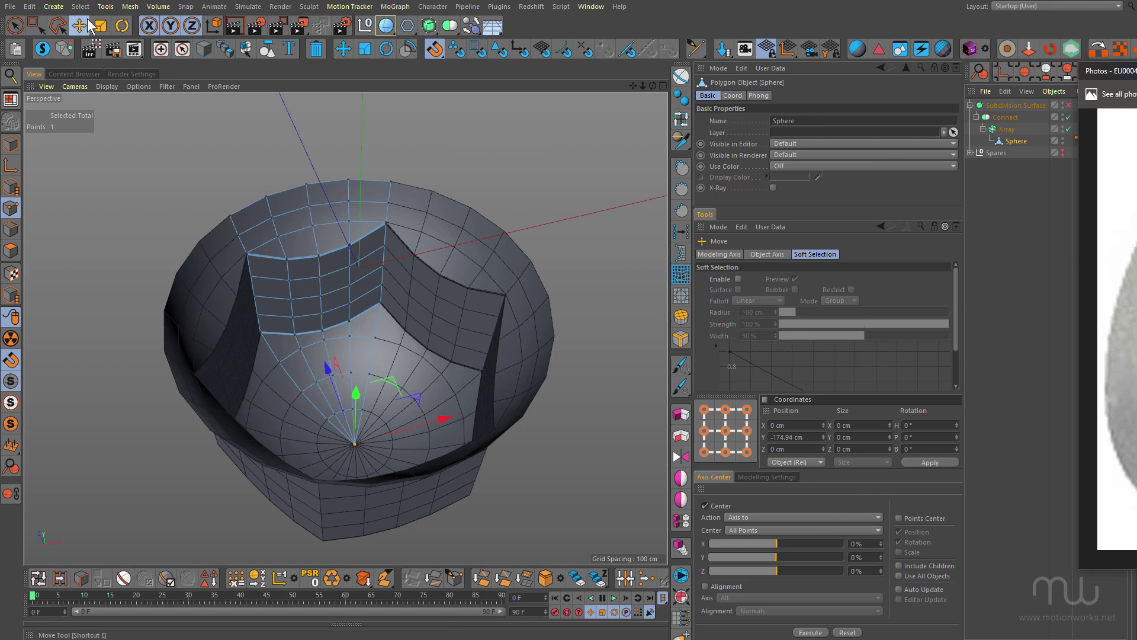
{"action": "left_click", "coordinate": [33, 236]}
{"action": "left_click", "coordinate": [13, 231]}
{"action": "double_click", "coordinate": [247, 206]}
{"action": "left_click_drag", "start_coordinate": [333, 242], "coordinate": [500, 357], "text": "alt"}
{"action": "middle_click", "coordinate": [507, 364]}
{"action": "middle_click_drag", "start_coordinate": [516, 259], "coordinate": [510, 286], "text": "alt"}
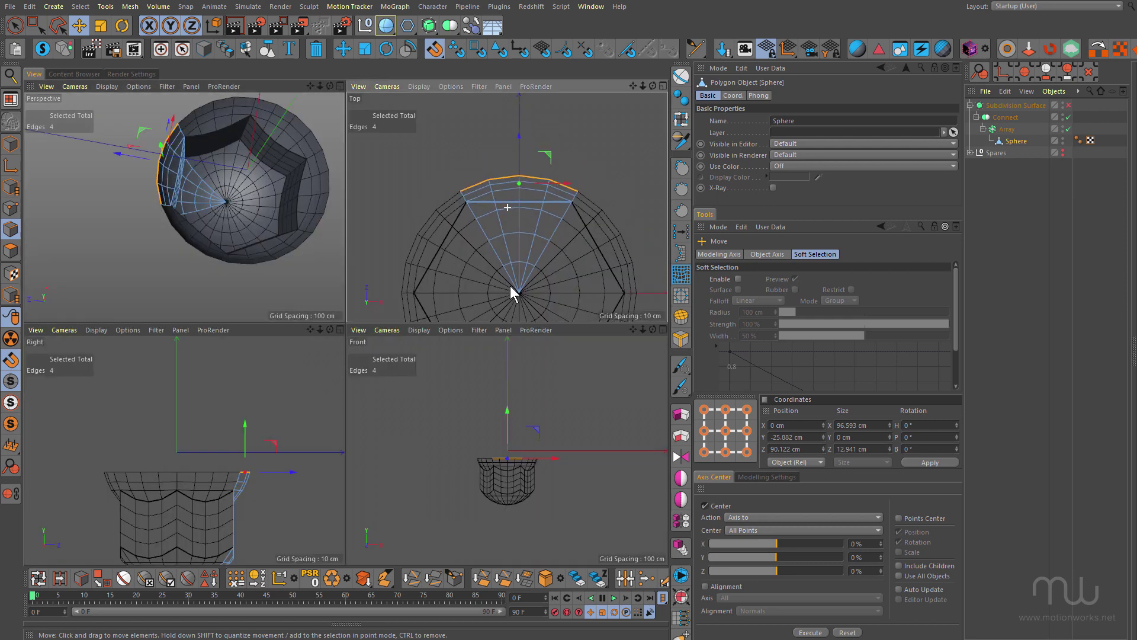
- Try to extrude the selected rim edges straight outward in the top view, and undo it
{"action": "left_click_drag", "start_coordinate": [519, 142], "coordinate": [521, 94], "text": "ctrl"}
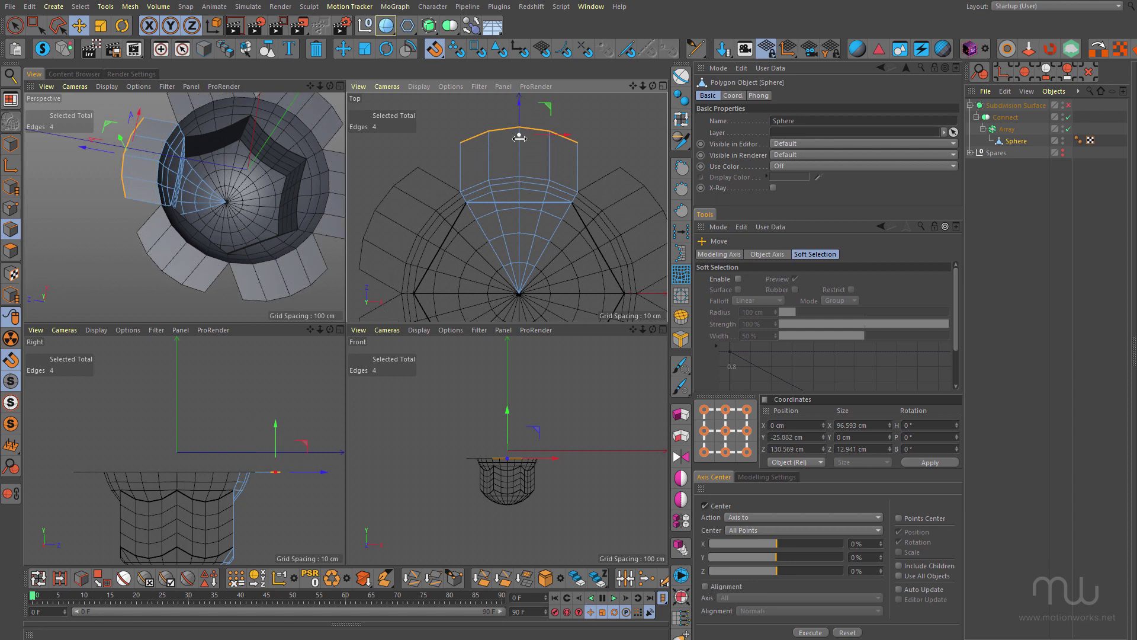
{"action": "key", "text": "ctrl+z"}
{"action": "middle_click_drag", "start_coordinate": [539, 258], "coordinate": [535, 231], "text": "alt"}
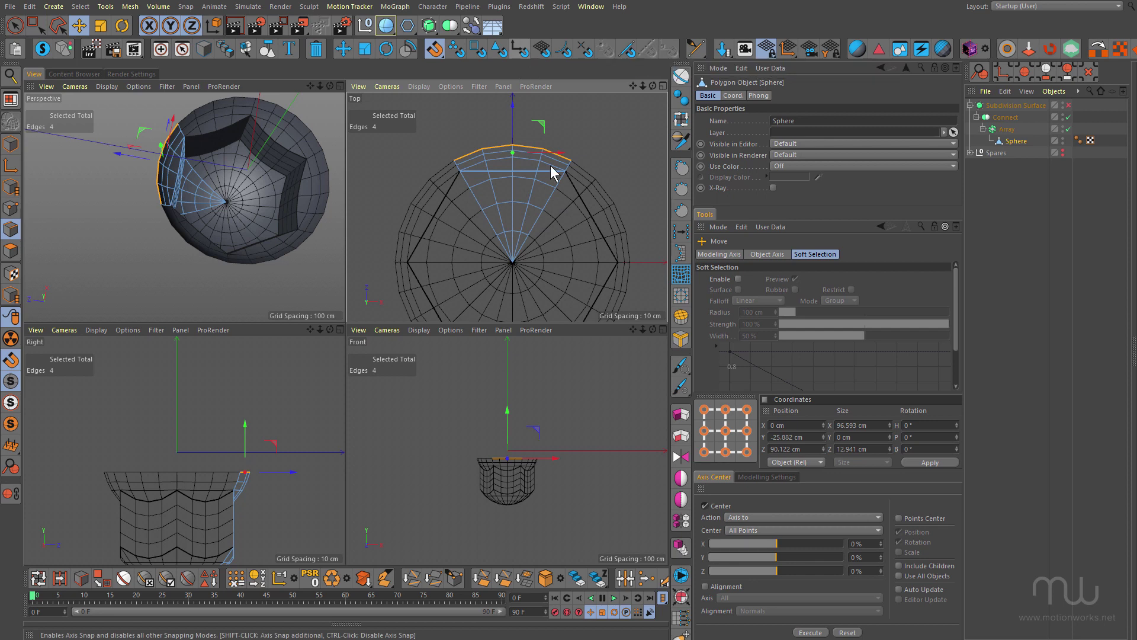
- Relocate the modelling axis of the selected rim edges to the socket's centre pole
{"action": "key", "text": "l"}
{"action": "left_click", "coordinate": [513, 262]}
{"action": "key", "text": "l"}
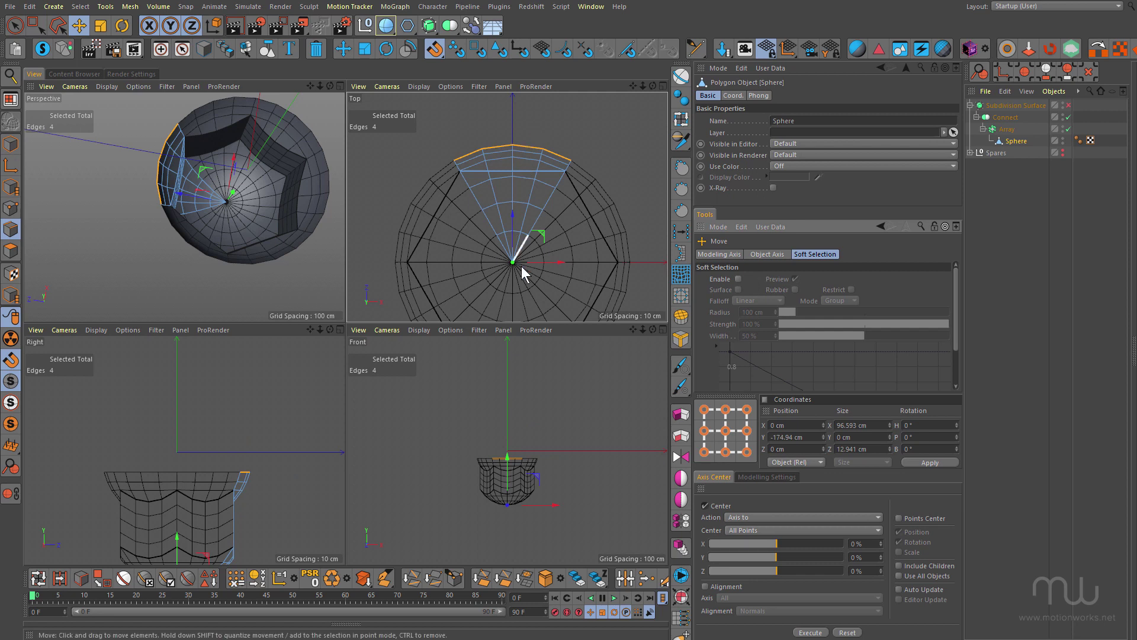
- Try to extend the rim edges outward by scaling them uniformly from the centre pole, and undo it
{"action": "key", "text": "t"}
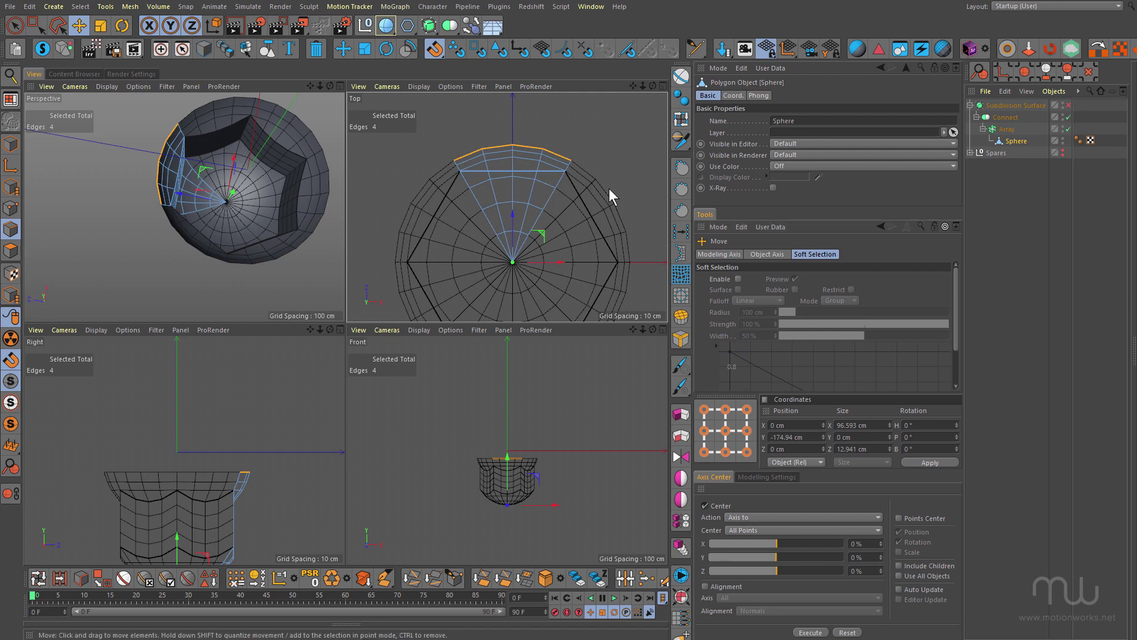
{"action": "left_click_drag", "start_coordinate": [592, 141], "coordinate": [655, 100]}
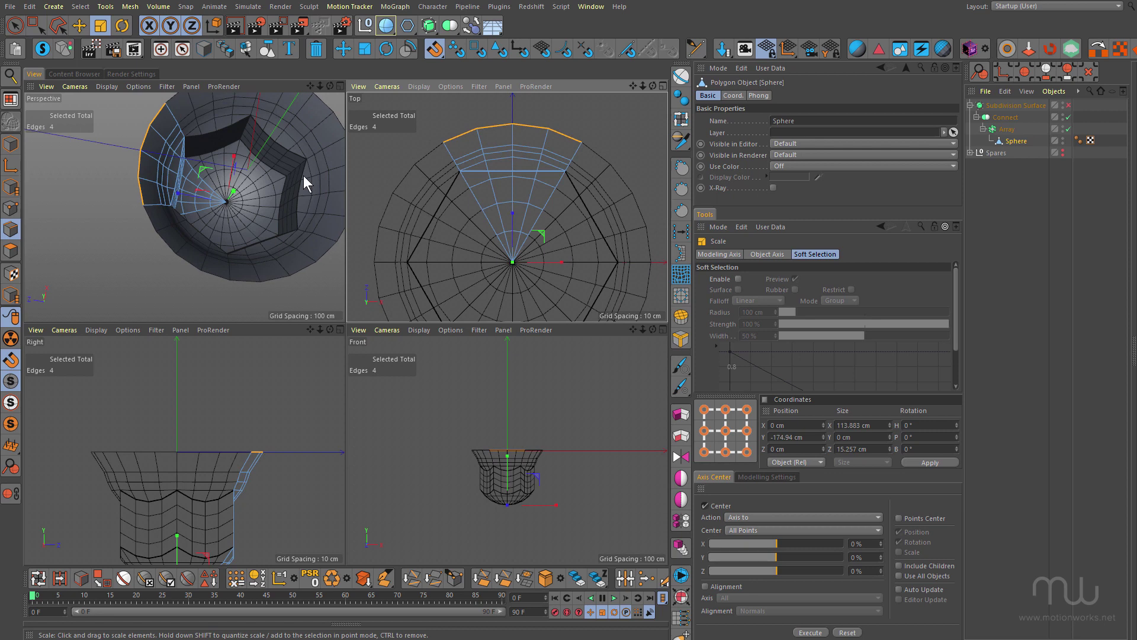
{"action": "middle_click", "coordinate": [302, 229]}
{"action": "left_click_drag", "start_coordinate": [335, 255], "coordinate": [372, 273], "text": "alt"}
{"action": "key", "text": "ctrl+z"}
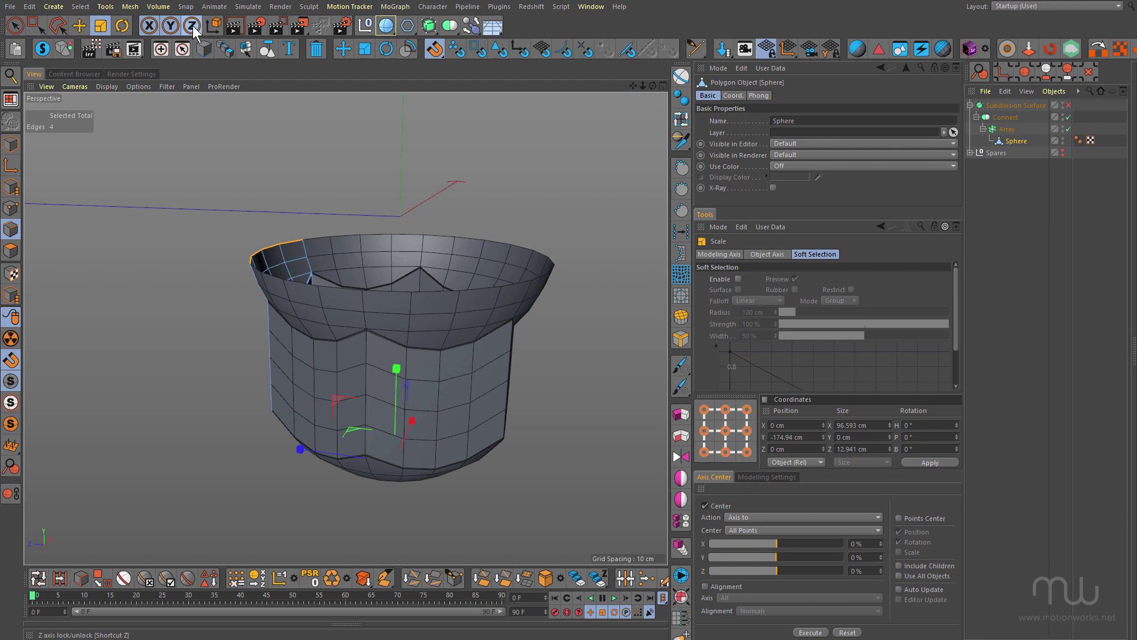
- Lock the Y axis and try to extend the rim into a flat outer flange by scaling its edges
{"action": "left_click", "coordinate": [169, 22]}
{"action": "left_click_drag", "start_coordinate": [444, 276], "coordinate": [450, 282], "text": "alt"}
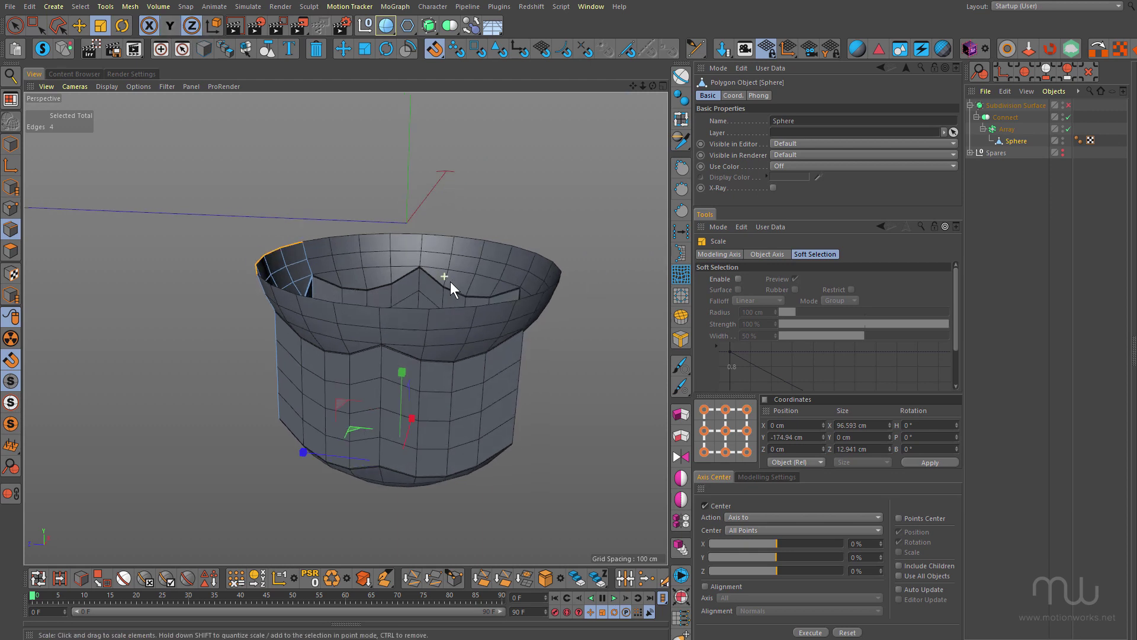
{"action": "left_click_drag", "start_coordinate": [520, 212], "coordinate": [664, 207]}
{"action": "left_click_drag", "start_coordinate": [312, 264], "coordinate": [363, 323], "text": "alt"}
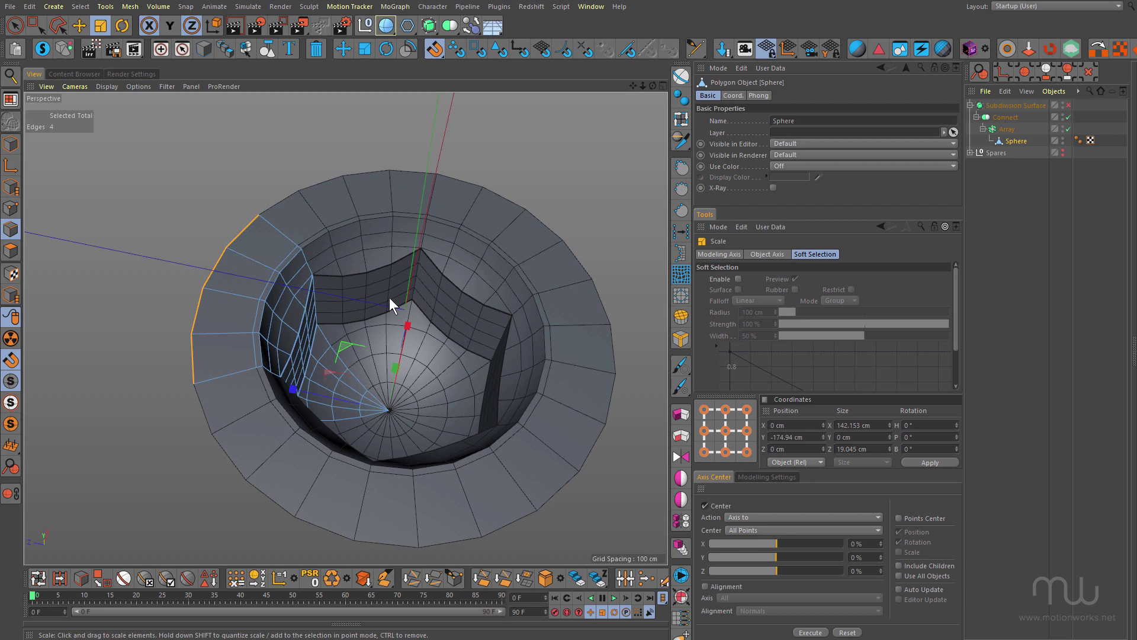
{"action": "left_click_drag", "start_coordinate": [374, 286], "coordinate": [387, 410], "text": "alt"}
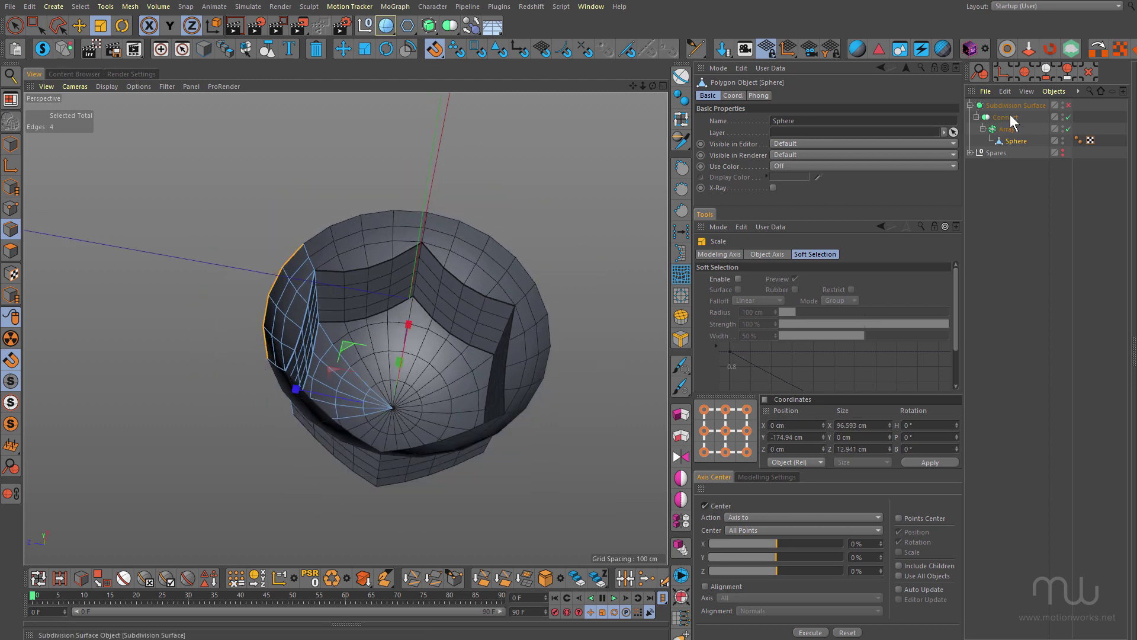
- Store a copy of the complete Subdivision Surface setup in the Spares group
{"action": "left_click", "coordinate": [971, 153]}
{"action": "left_click_drag", "start_coordinate": [998, 104], "coordinate": [1001, 162]}
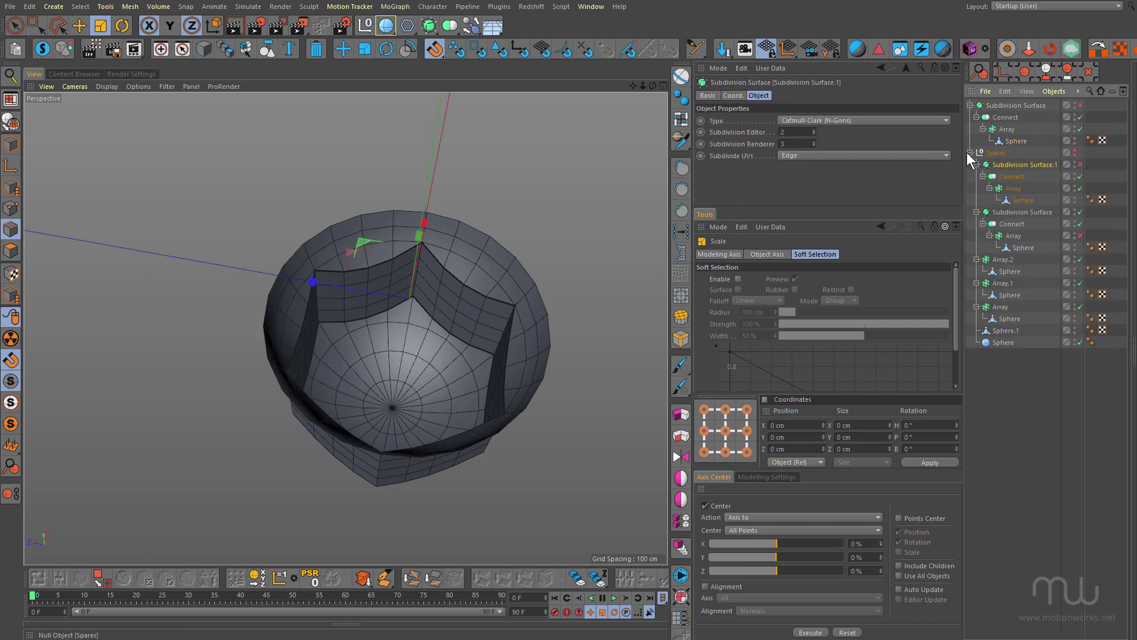
{"action": "left_click", "coordinate": [970, 153]}
{"action": "left_click", "coordinate": [1031, 189]}
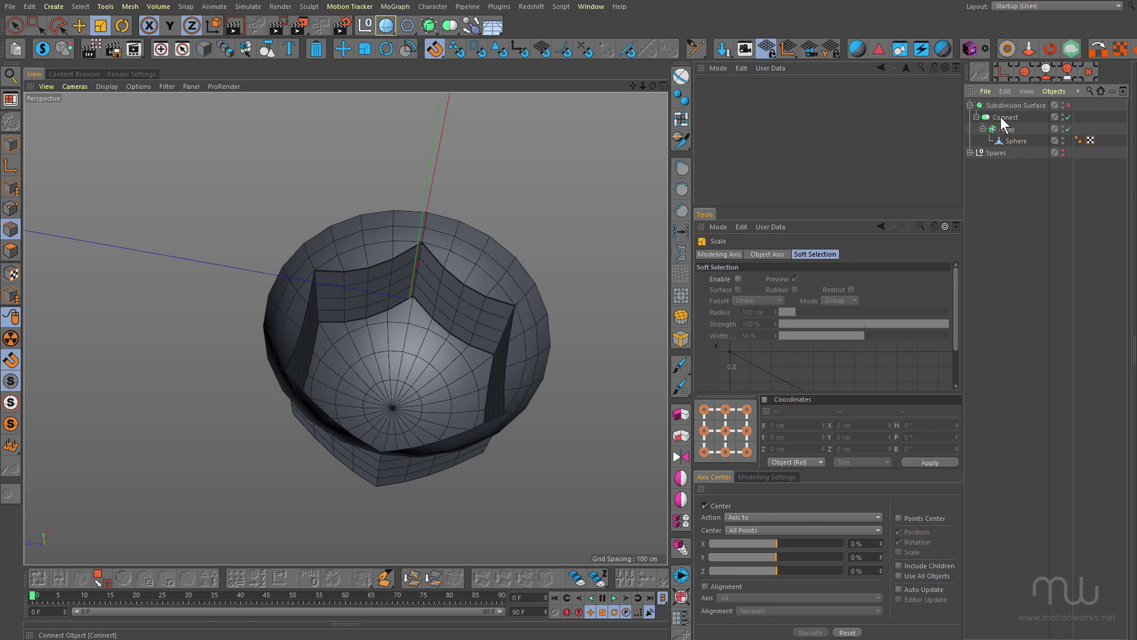
- Convert the Connect object into an editable mesh and remove its old Subdivision Surface parent
{"action": "left_click", "coordinate": [1001, 117]}
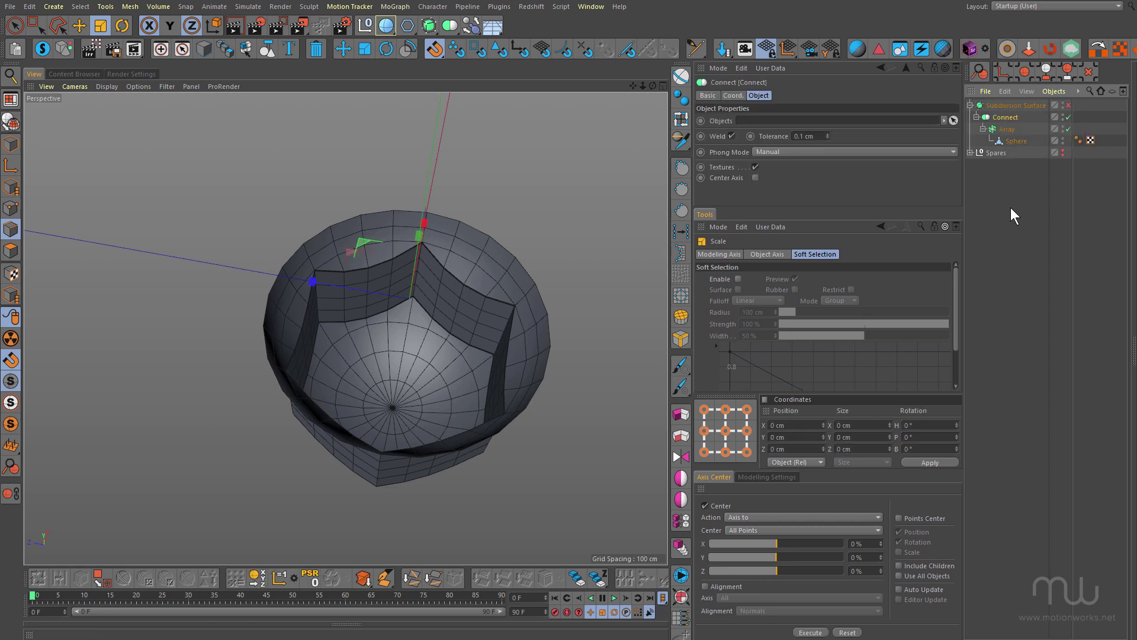
{"action": "key", "text": "c"}
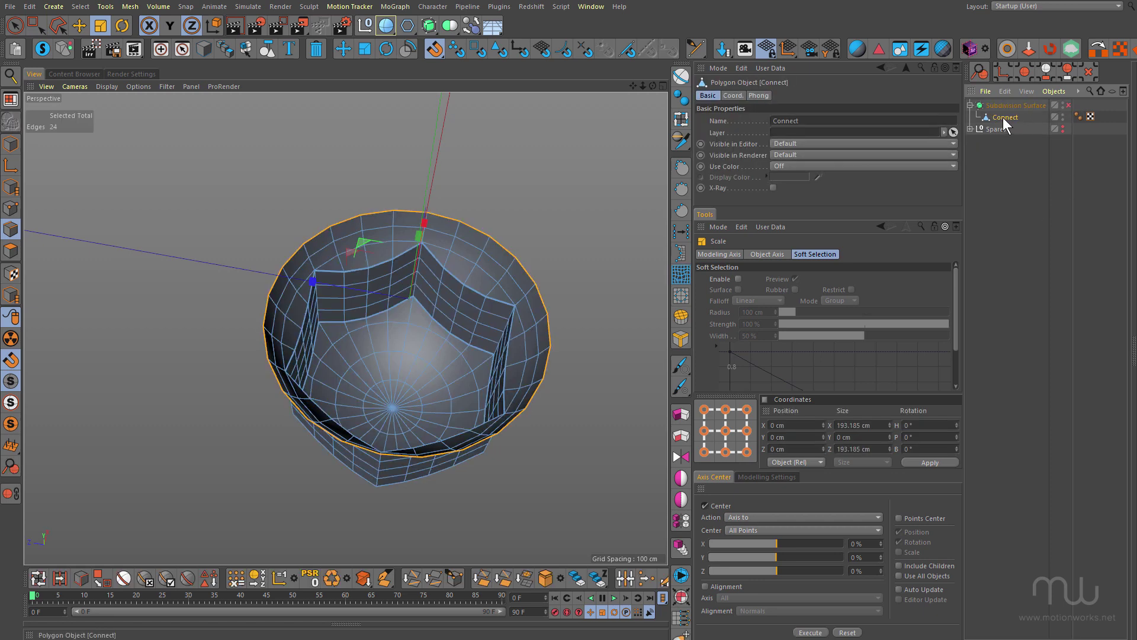
{"action": "left_click_drag", "start_coordinate": [1004, 117], "coordinate": [1004, 102]}
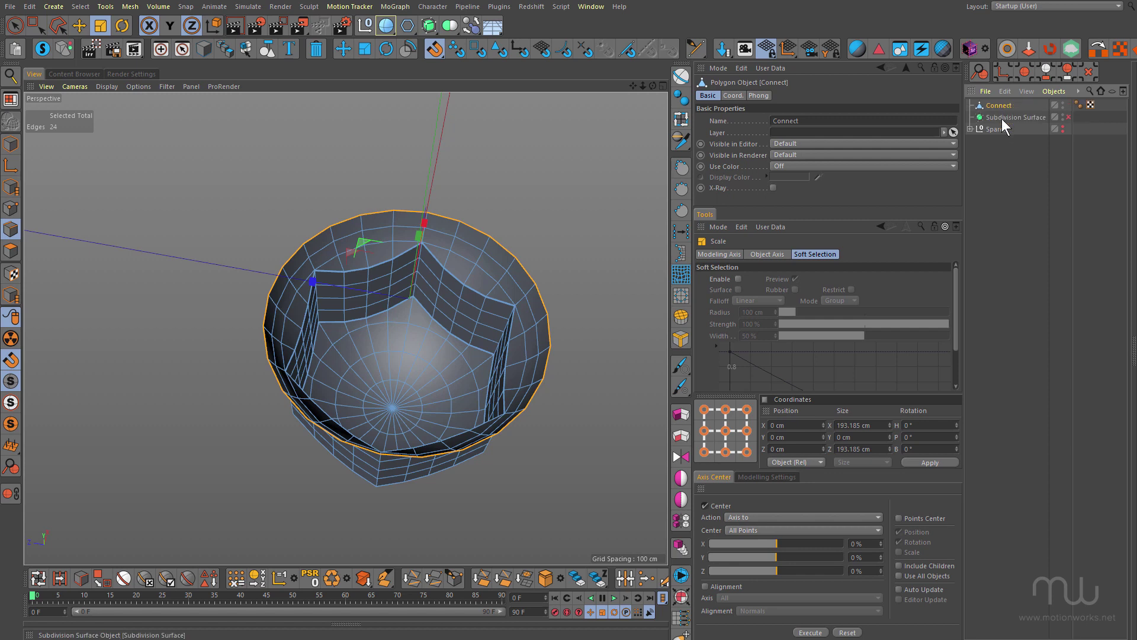
{"action": "left_click", "coordinate": [1001, 117]}
{"action": "key", "text": "Delete"}
{"action": "left_click", "coordinate": [1002, 106]}
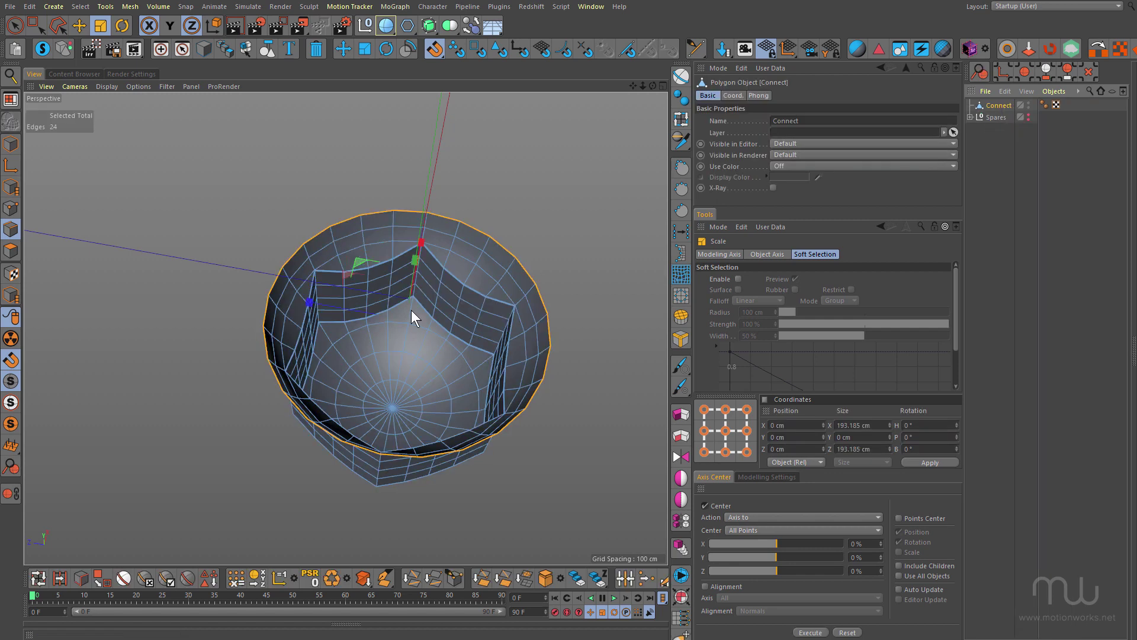
- Place the single Connect mesh under a new Subdivision Surface
{"action": "right_click_drag", "start_coordinate": [411, 310], "coordinate": [436, 293], "text": "alt"}
{"action": "left_click_drag", "start_coordinate": [436, 293], "coordinate": [450, 280], "text": "alt"}
{"action": "middle_click_drag", "start_coordinate": [450, 279], "coordinate": [377, 331], "text": "alt"}
{"action": "left_click_drag", "start_coordinate": [376, 339], "coordinate": [388, 351], "text": "alt"}
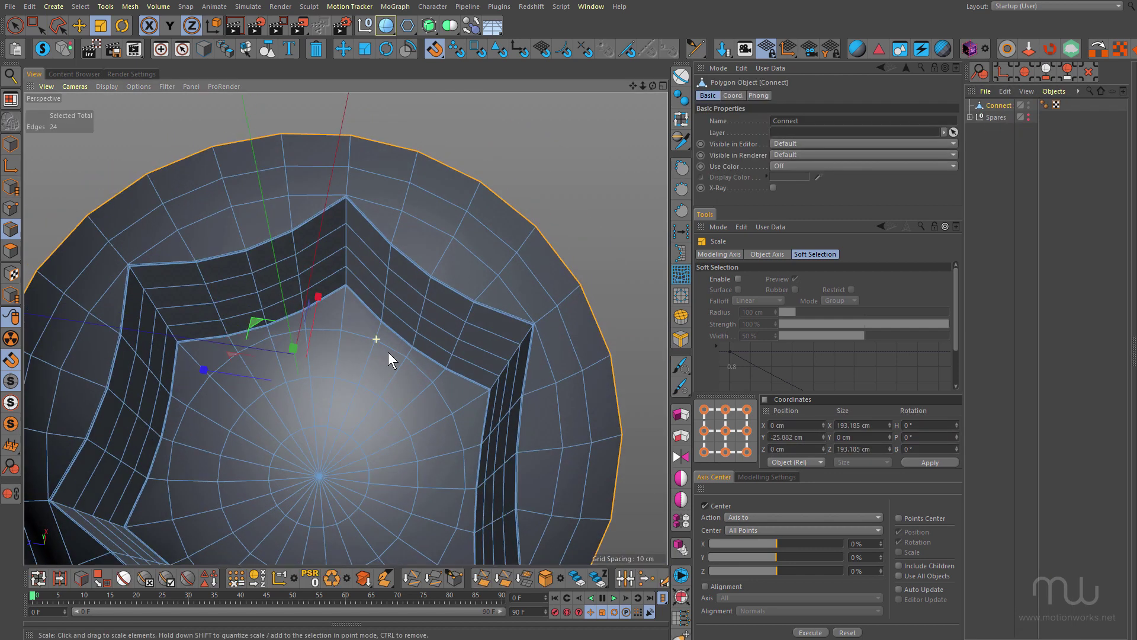
{"action": "scroll", "coordinate": [415, 285], "scroll_direction": "down", "scroll_amount": 5}
{"action": "left_click_drag", "start_coordinate": [436, 225], "coordinate": [435, 268], "text": "alt"}
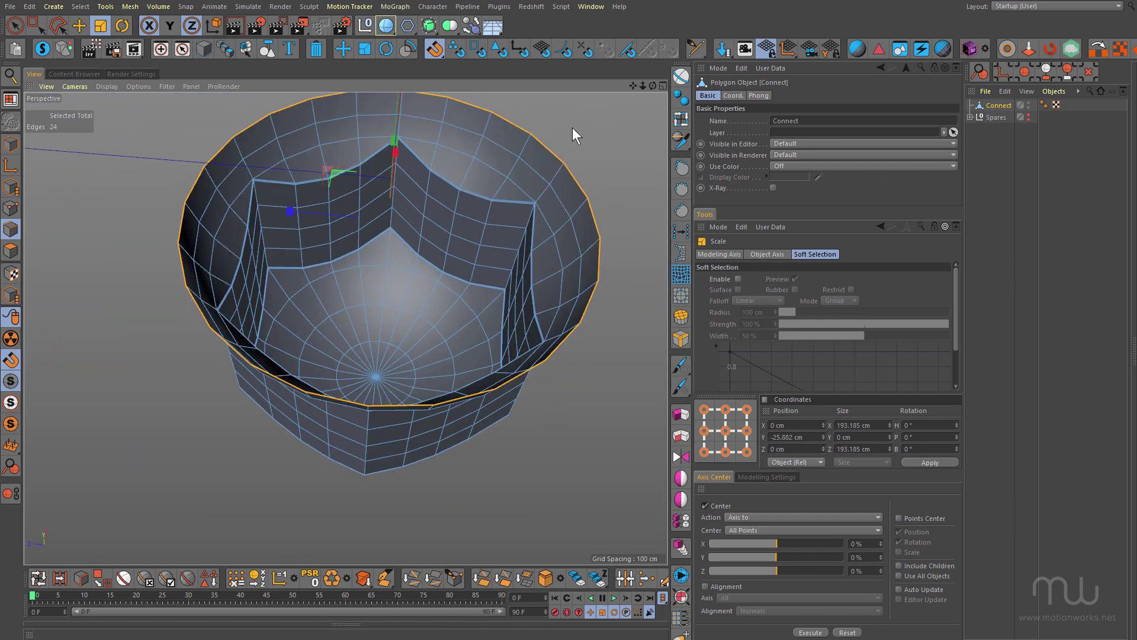
{"action": "left_click", "coordinate": [429, 26], "text": "alt"}
{"action": "left_click_drag", "start_coordinate": [453, 321], "coordinate": [457, 228], "text": "alt"}
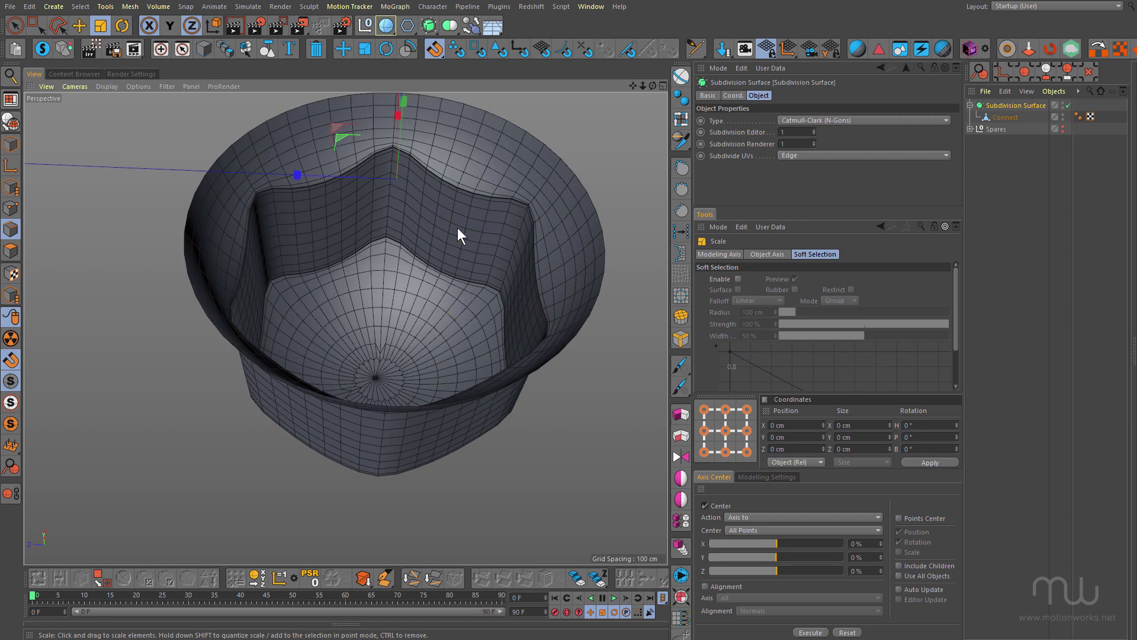
- Set the Subdivision Surface's editor subdivision to 2 and renderer subdivision to 3
{"action": "scroll", "coordinate": [473, 201], "scroll_direction": "up", "scroll_amount": 5}
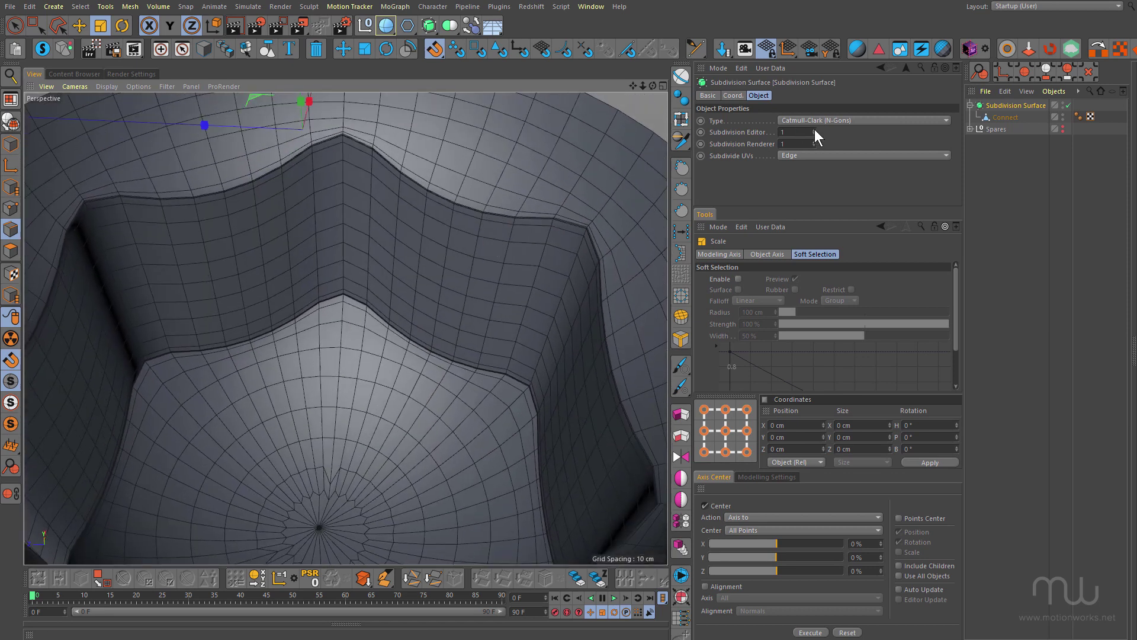
{"action": "left_click", "coordinate": [814, 130]}
{"action": "left_click", "coordinate": [814, 141]}
{"action": "left_click", "coordinate": [814, 141]}
- Render the smoothed socket in the viewport and examine its walls, rim and pole from several angles
{"action": "right_click_drag", "start_coordinate": [534, 274], "coordinate": [474, 283], "text": "alt"}
{"action": "left_click_drag", "start_coordinate": [473, 284], "coordinate": [457, 313], "text": "alt"}
{"action": "key", "text": "ctrl+r"}
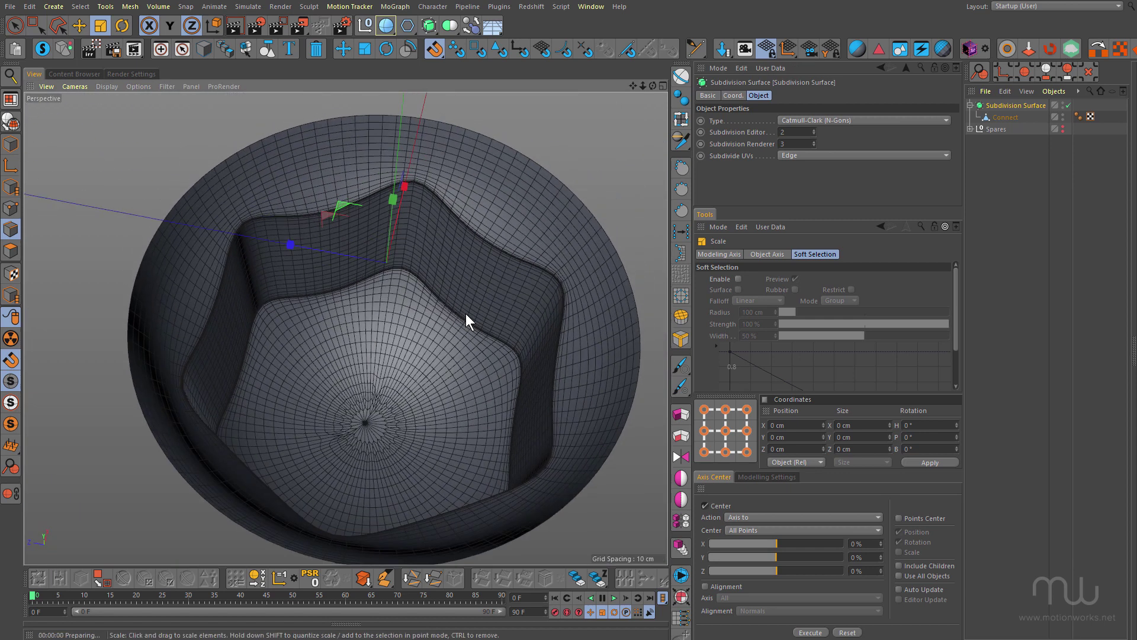
{"action": "right_click_drag", "start_coordinate": [478, 240], "coordinate": [500, 237], "text": "alt"}
{"action": "left_click_drag", "start_coordinate": [500, 237], "coordinate": [485, 218], "text": "alt"}
{"action": "right_click_drag", "start_coordinate": [481, 205], "coordinate": [343, 215], "text": "alt"}
{"action": "left_click_drag", "start_coordinate": [343, 215], "coordinate": [425, 272], "text": "alt"}
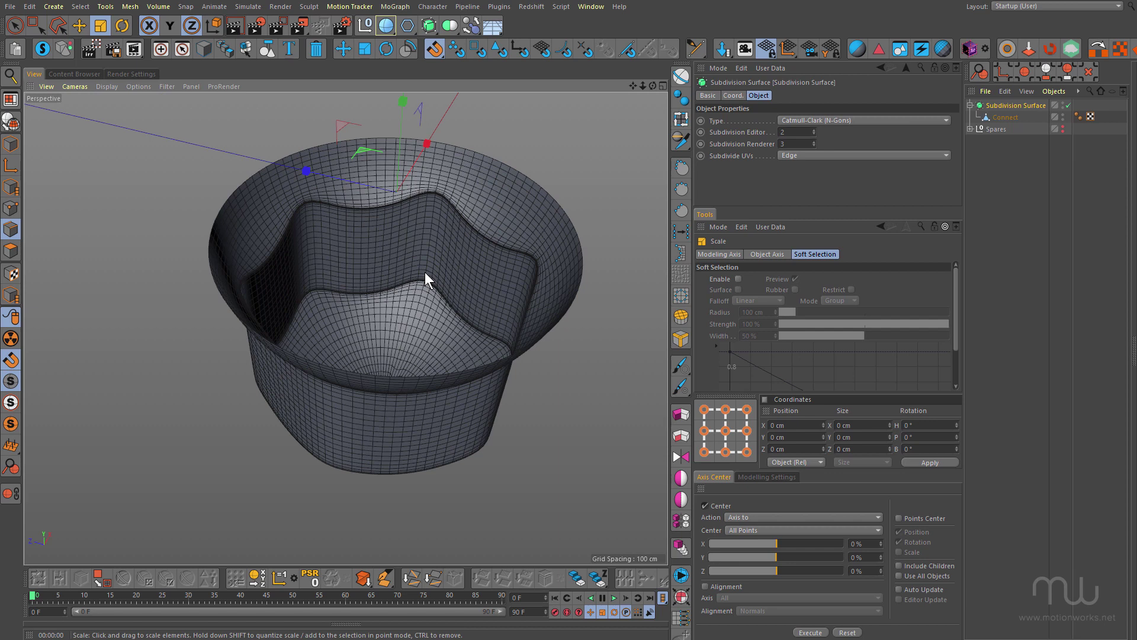
{"action": "left_click_drag", "start_coordinate": [408, 349], "coordinate": [385, 402], "text": "alt"}
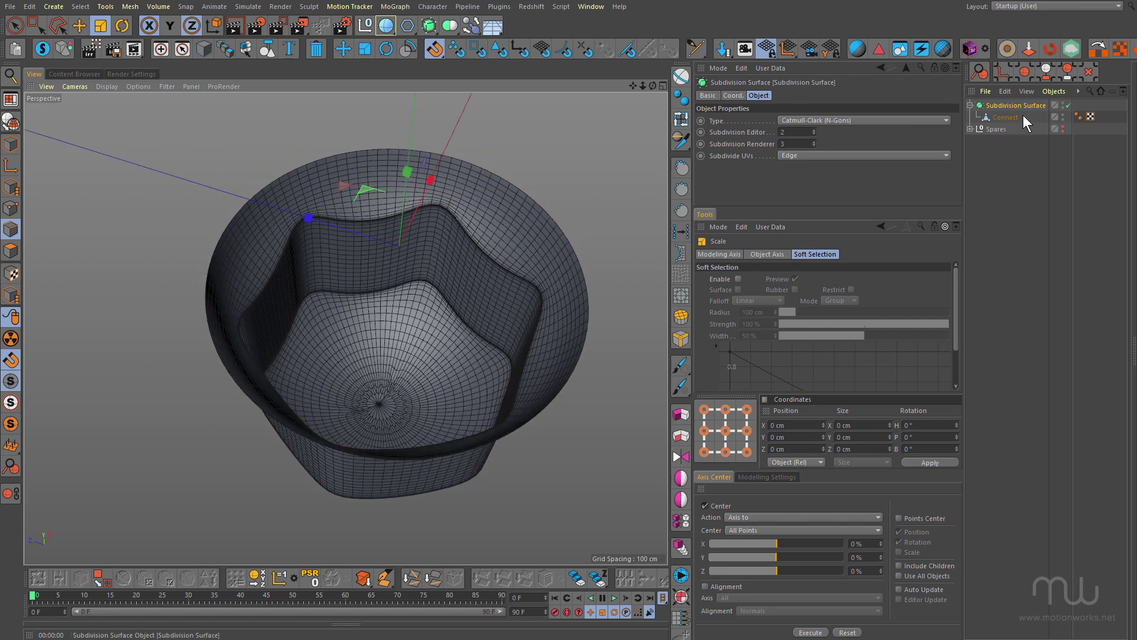
- Turn off the Subdivision Surface and select the 24 polygons around the socket's bottom pole in polygon mode
{"action": "left_click", "coordinate": [1069, 104]}
{"action": "left_click_drag", "start_coordinate": [567, 279], "coordinate": [385, 172], "text": "alt"}
{"action": "right_click_drag", "start_coordinate": [397, 367], "coordinate": [486, 343], "text": "alt"}
{"action": "mouse_move", "coordinate": [400, 355]}
{"action": "left_mouse_down", "text": "alt"}
{"action": "mouse_move", "coordinate": [414, 393]}
{"action": "mouse_move", "coordinate": [417, 369]}
{"action": "mouse_move", "coordinate": [399, 357]}
{"action": "left_mouse_up", "text": "alt"}
{"action": "right_click_drag", "start_coordinate": [399, 357], "coordinate": [429, 348], "text": "alt"}
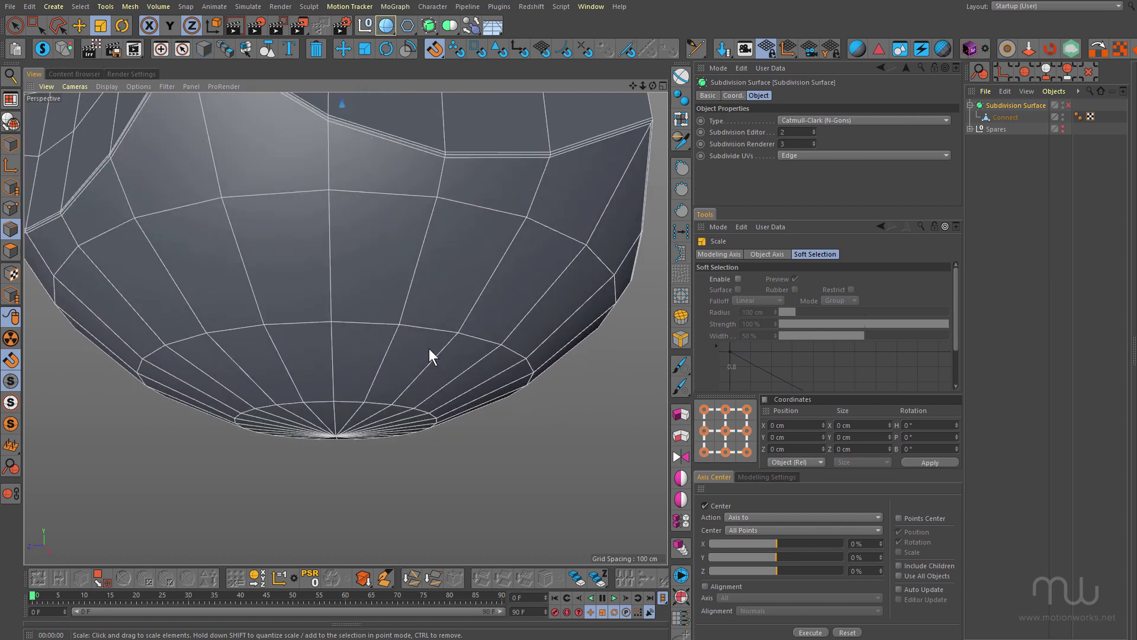
{"action": "left_click_drag", "start_coordinate": [428, 354], "coordinate": [201, 323], "text": "alt"}
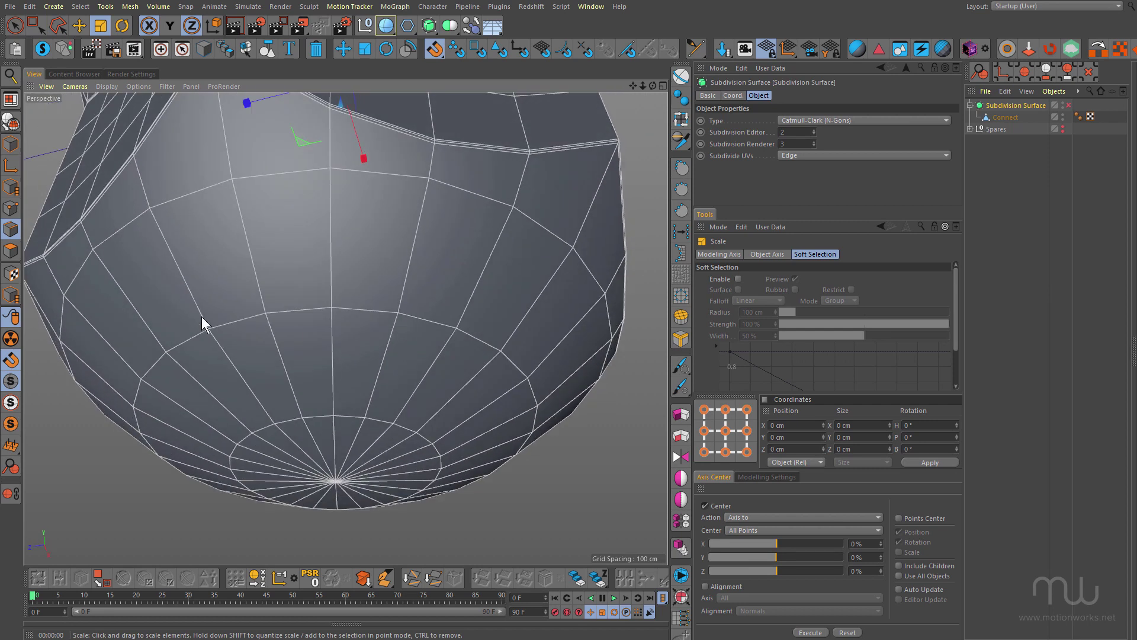
{"action": "key", "text": "Return"}
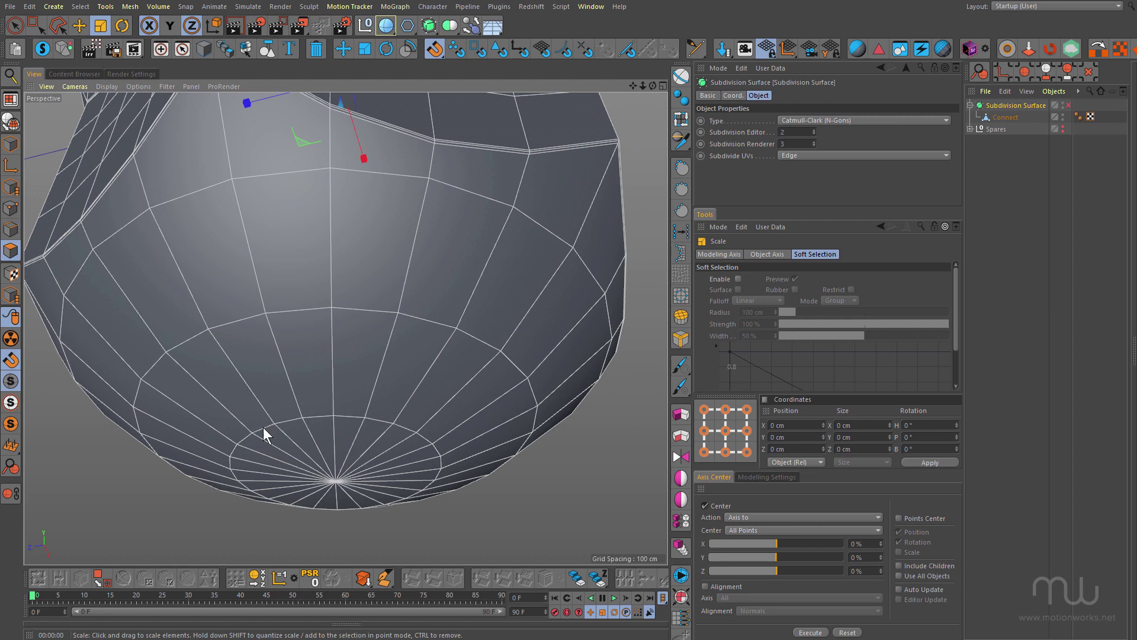
{"action": "key", "text": "space"}
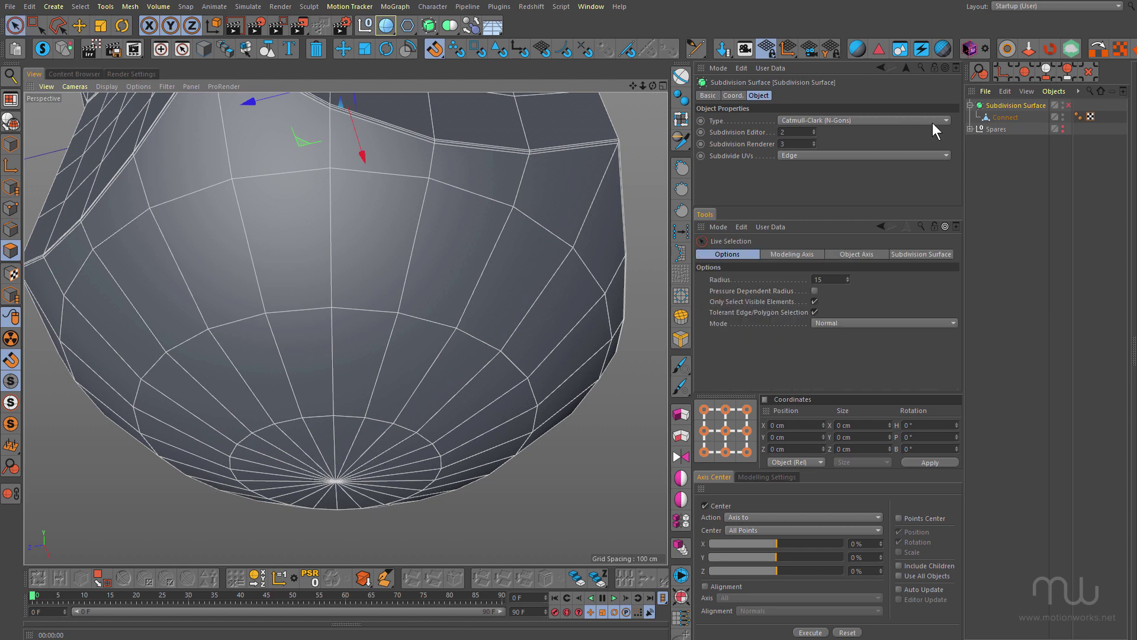
{"action": "left_click", "coordinate": [315, 327]}
{"action": "left_click", "coordinate": [319, 460]}
{"action": "left_click_drag", "start_coordinate": [364, 396], "coordinate": [411, 297], "text": "alt"}
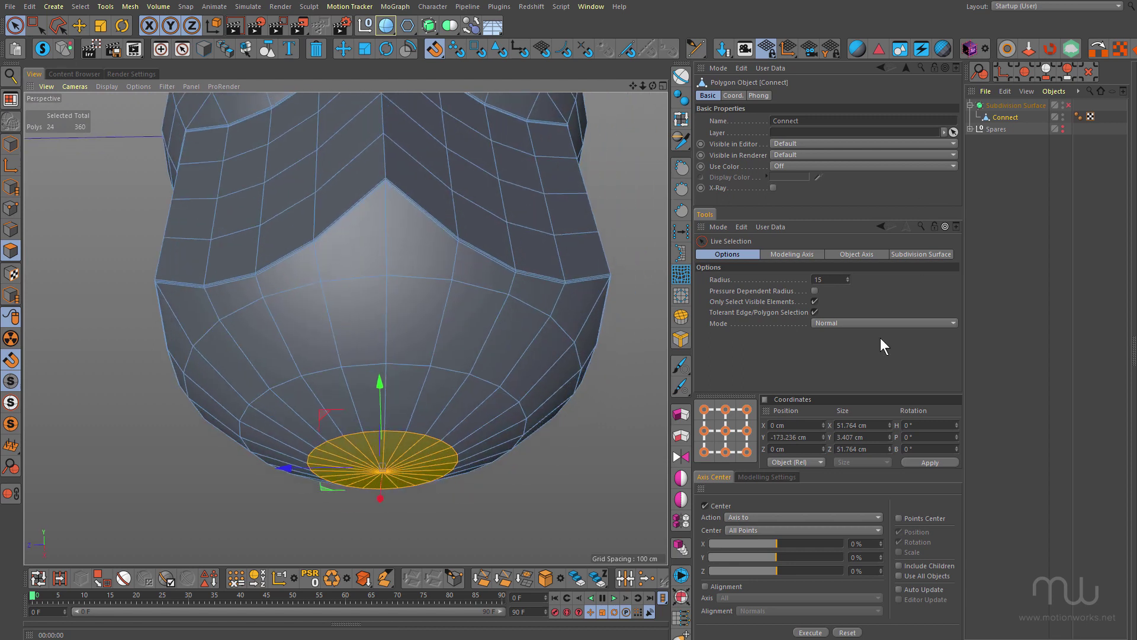
- Try to rebuild the selected pole triangles as a grid of quads
{"action": "left_click", "coordinate": [681, 318]}
{"action": "left_click", "coordinate": [415, 368]}
{"action": "left_click_drag", "start_coordinate": [414, 368], "coordinate": [912, 195], "text": "alt"}
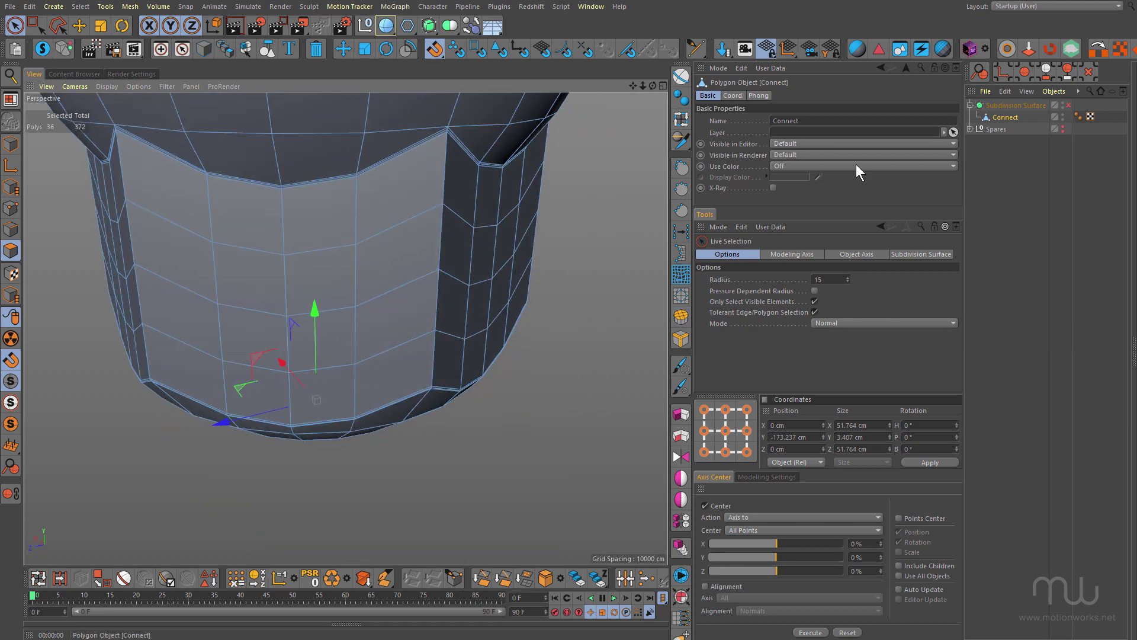
- Turn the Subdivision Surface back on, render the view and examine the shading around the pole inside and outside
{"action": "left_click", "coordinate": [390, 324]}
{"action": "key", "text": "q"}
{"action": "middle_click_drag", "start_coordinate": [396, 255], "coordinate": [436, 403], "text": "alt"}
{"action": "left_click_drag", "start_coordinate": [435, 394], "coordinate": [429, 424], "text": "alt"}
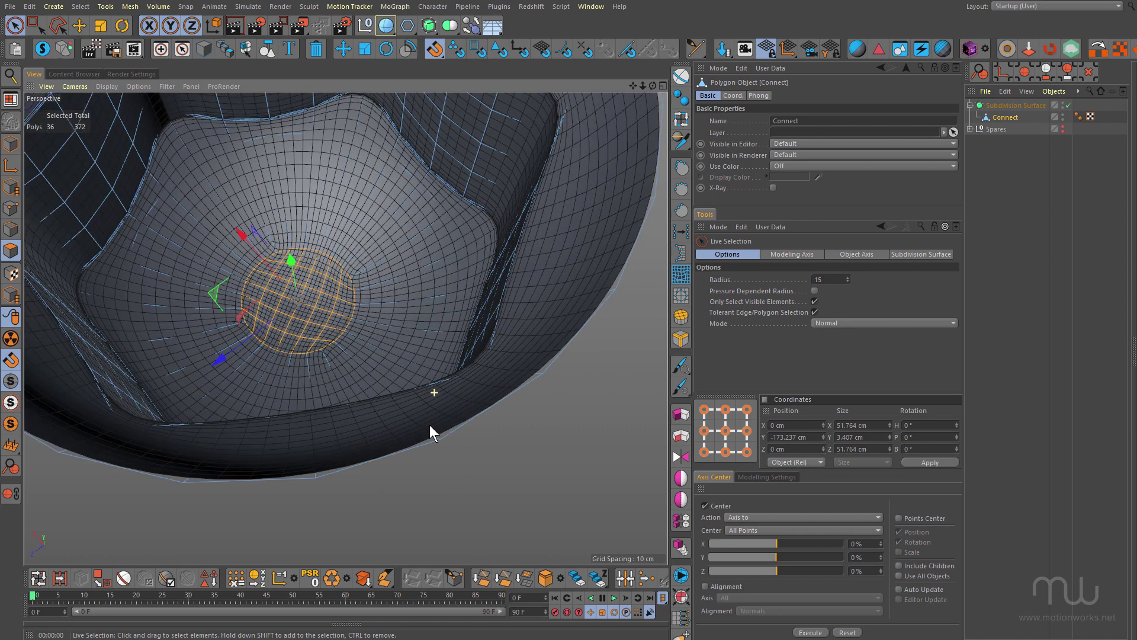
{"action": "key", "text": "ctrl+r"}
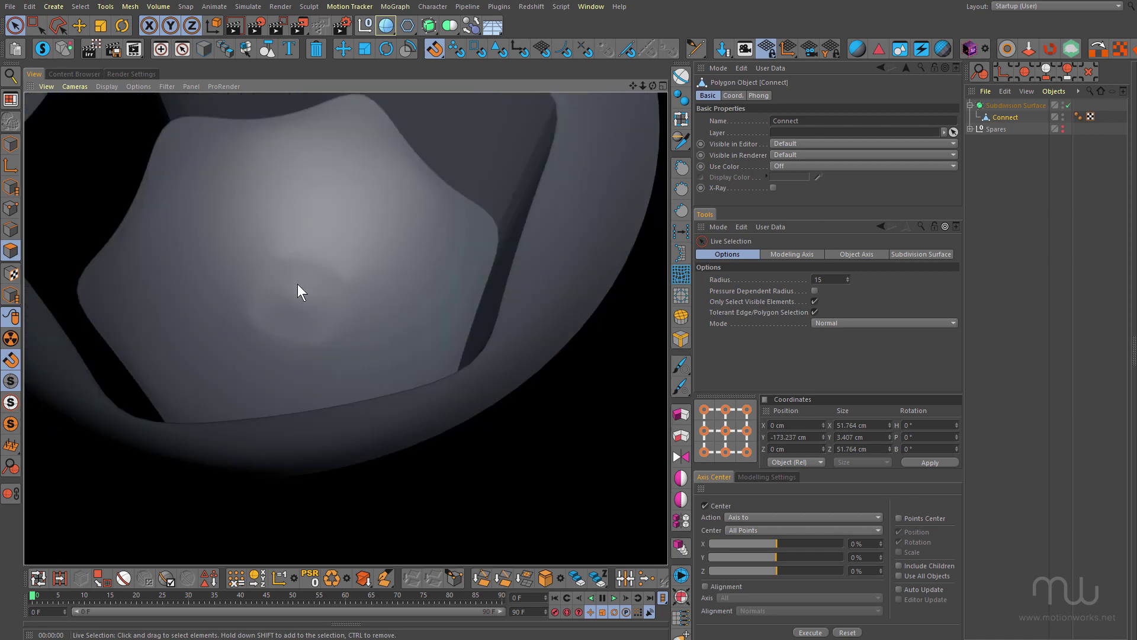
{"action": "left_click_drag", "start_coordinate": [364, 308], "coordinate": [347, 230], "text": "alt"}
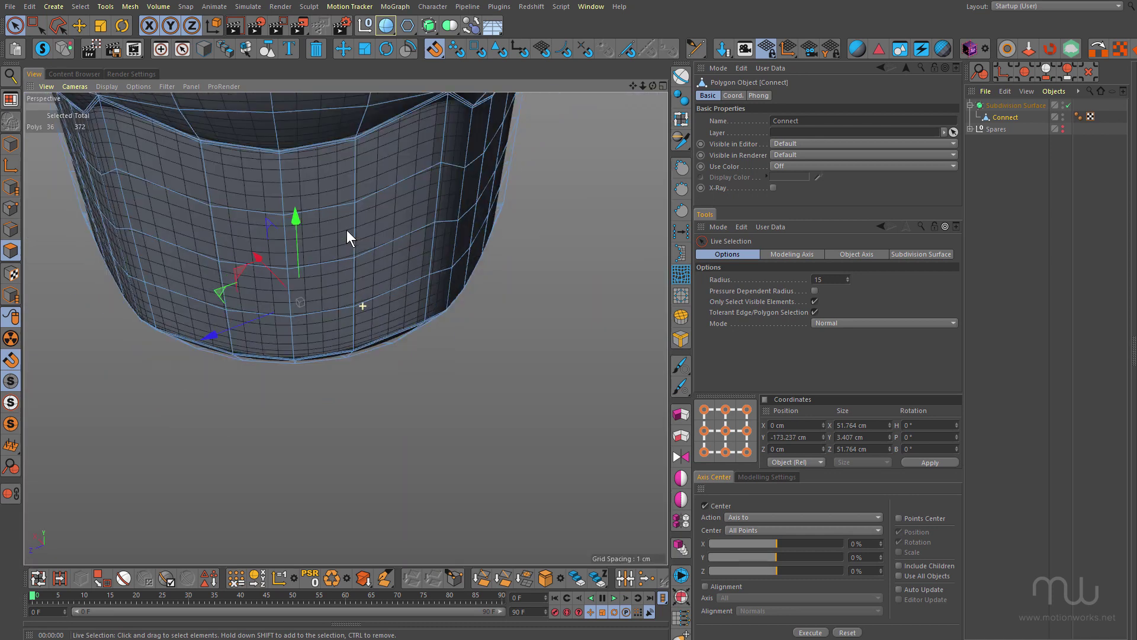
{"action": "middle_click_drag", "start_coordinate": [363, 261], "coordinate": [415, 341], "text": "alt"}
{"action": "left_click_drag", "start_coordinate": [401, 327], "coordinate": [353, 210], "text": "alt"}
{"action": "left_click_drag", "start_coordinate": [346, 329], "coordinate": [492, 352], "text": "alt"}
{"action": "left_click_drag", "start_coordinate": [401, 378], "coordinate": [385, 268], "text": "alt"}
{"action": "key", "text": "ctrl+r"}
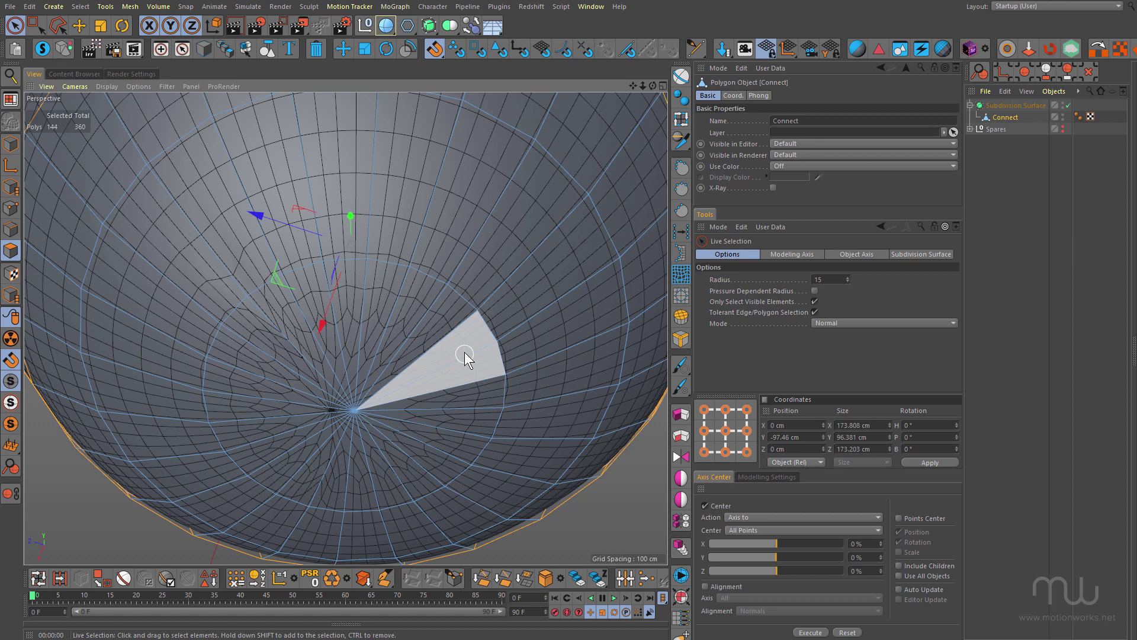
- Turn off the Subdivision Surface and select the second edge loop out from the socket's bottom pole
{"action": "scroll", "coordinate": [465, 352], "scroll_direction": "down", "scroll_amount": 5}
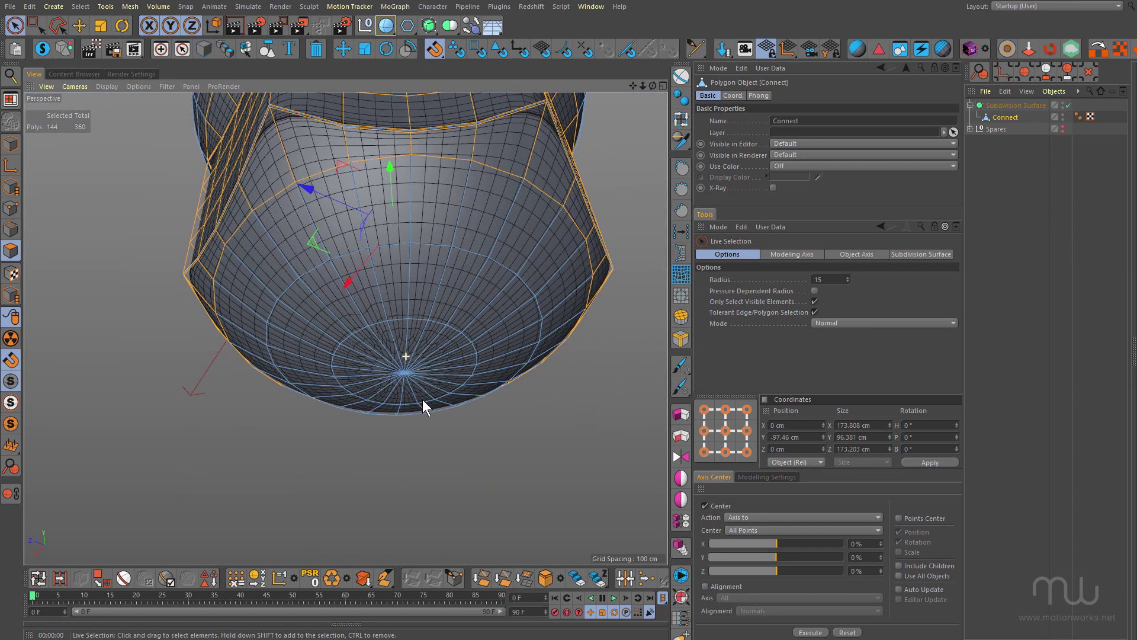
{"action": "left_click_drag", "start_coordinate": [421, 399], "coordinate": [432, 360], "text": "alt"}
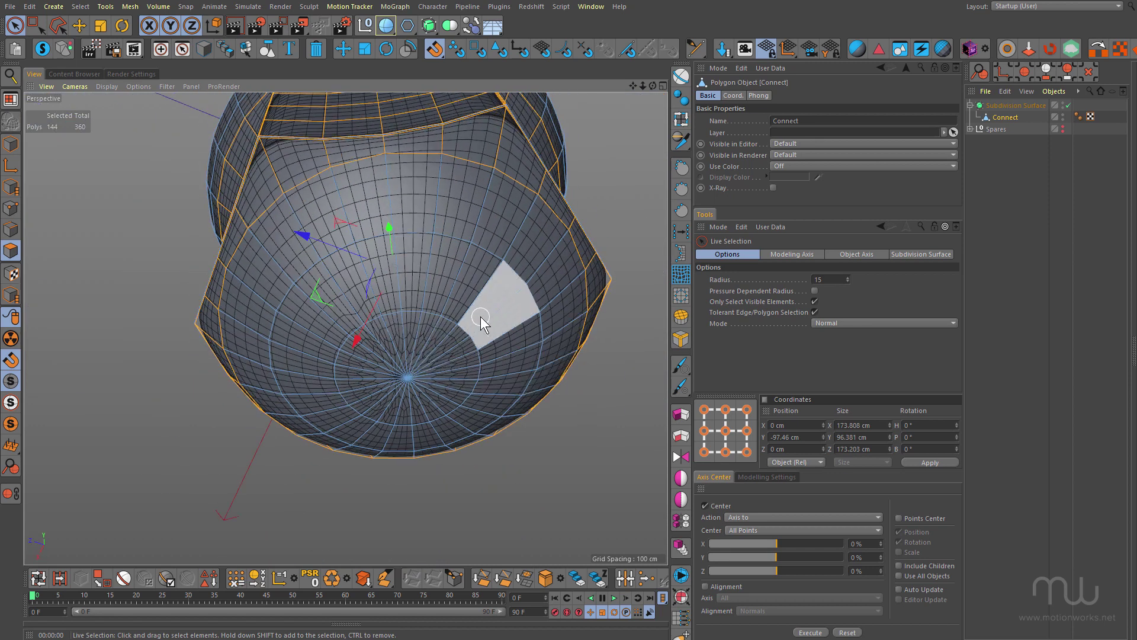
{"action": "key", "text": "q"}
{"action": "left_click_drag", "start_coordinate": [481, 316], "coordinate": [452, 350], "text": "alt"}
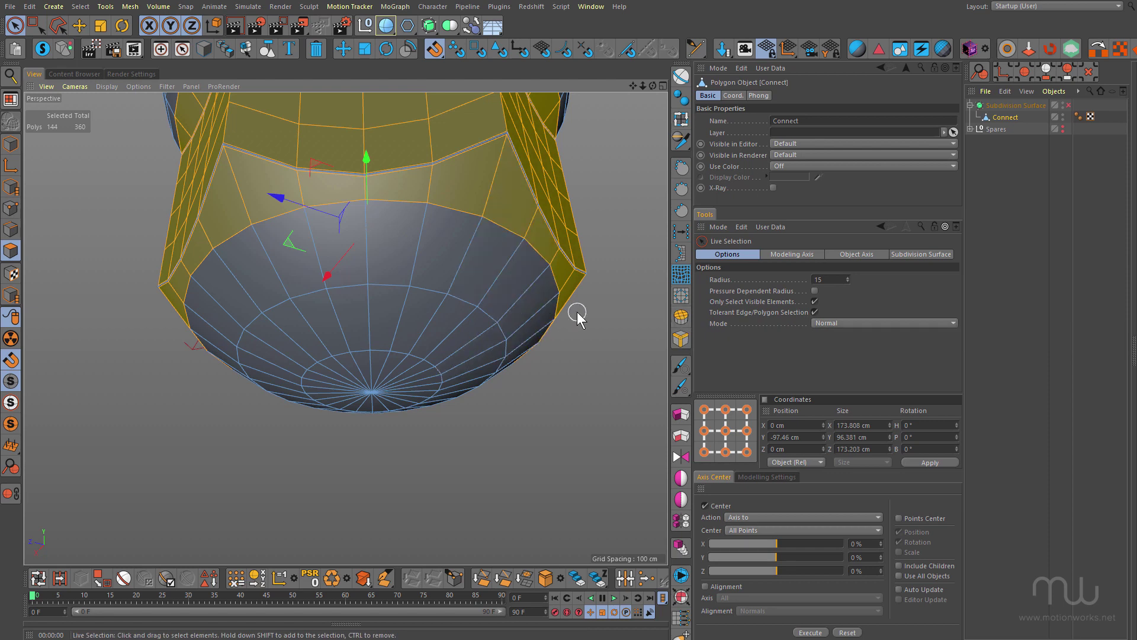
{"action": "key", "text": "Return"}
{"action": "key", "text": "e"}
{"action": "double_click", "coordinate": [400, 283]}
{"action": "left_click_drag", "start_coordinate": [408, 251], "coordinate": [451, 326], "text": "alt"}
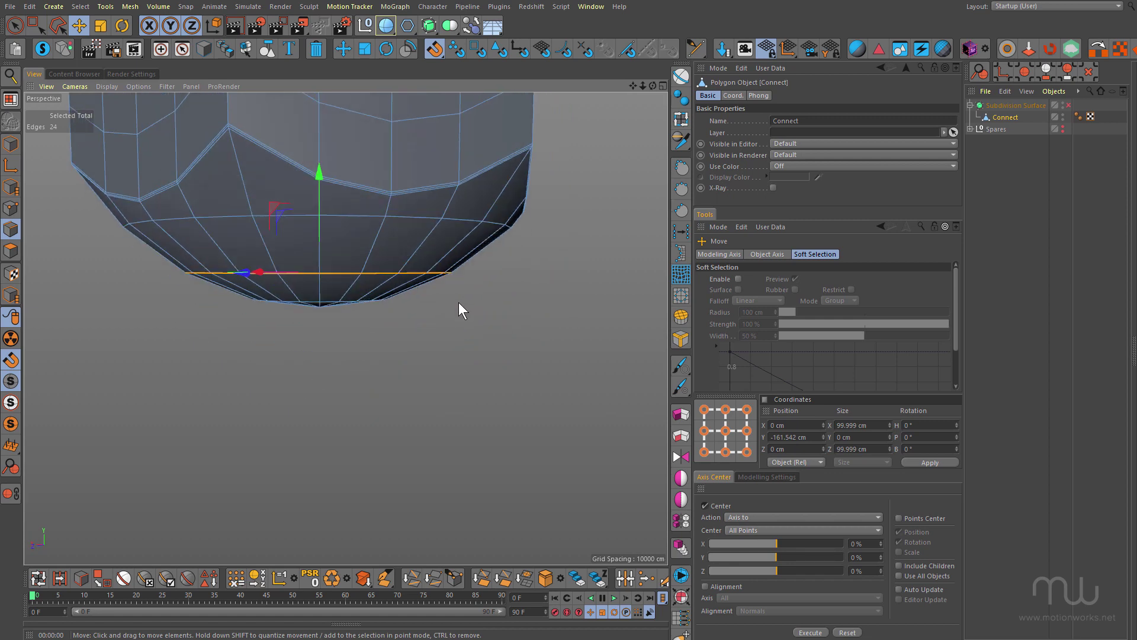
- Use Edge Slide with Limit off to clone the selected loop toward the pole at a 17% offset
{"action": "key", "text": "m"}
{"action": "key", "text": "o"}
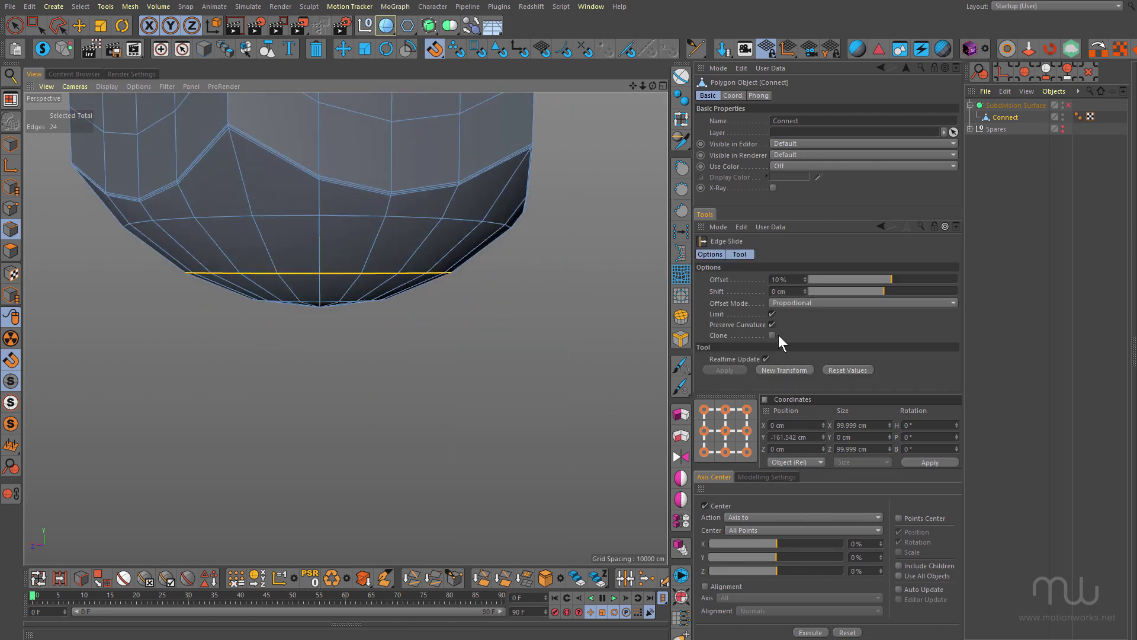
{"action": "left_click", "coordinate": [772, 314]}
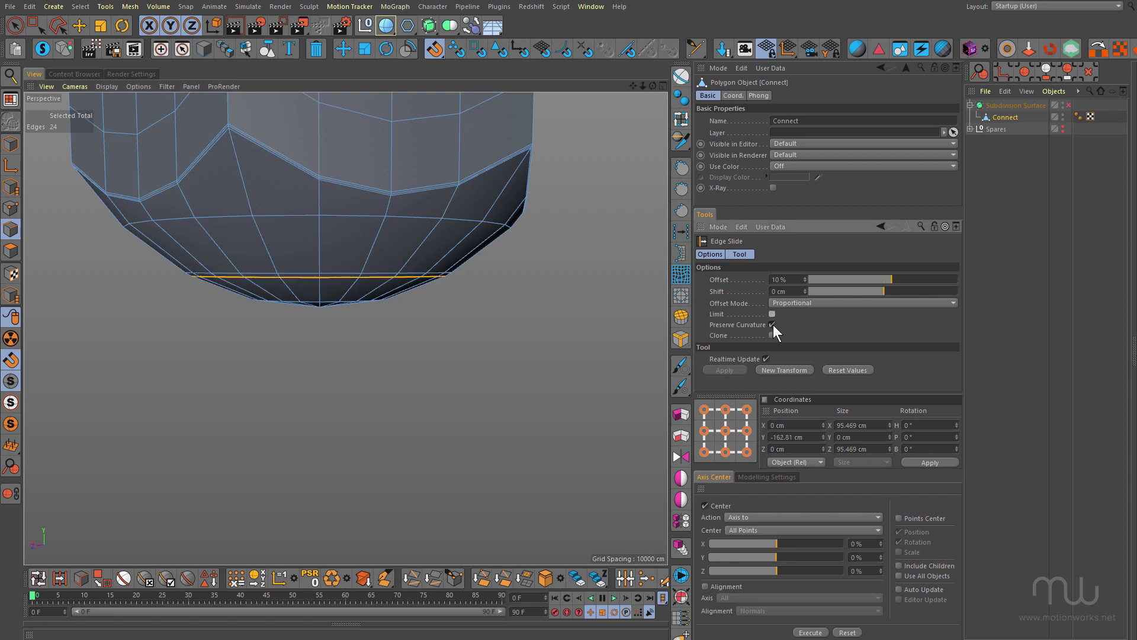
{"action": "left_click_drag", "start_coordinate": [376, 273], "coordinate": [374, 300], "text": "alt"}
{"action": "key", "text": "ctrl+z"}
{"action": "right_click_drag", "start_coordinate": [375, 301], "coordinate": [350, 258], "text": "alt"}
{"action": "left_click_drag", "start_coordinate": [351, 250], "coordinate": [840, 102]}
{"action": "key", "text": "ctrl+z"}
{"action": "left_click_drag", "start_coordinate": [417, 301], "coordinate": [394, 235], "text": "alt"}
{"action": "left_click_drag", "start_coordinate": [365, 286], "coordinate": [372, 306]}
{"action": "left_click_drag", "start_coordinate": [370, 384], "coordinate": [365, 248], "text": "alt"}
{"action": "right_click_drag", "start_coordinate": [365, 248], "coordinate": [431, 225], "text": "alt"}
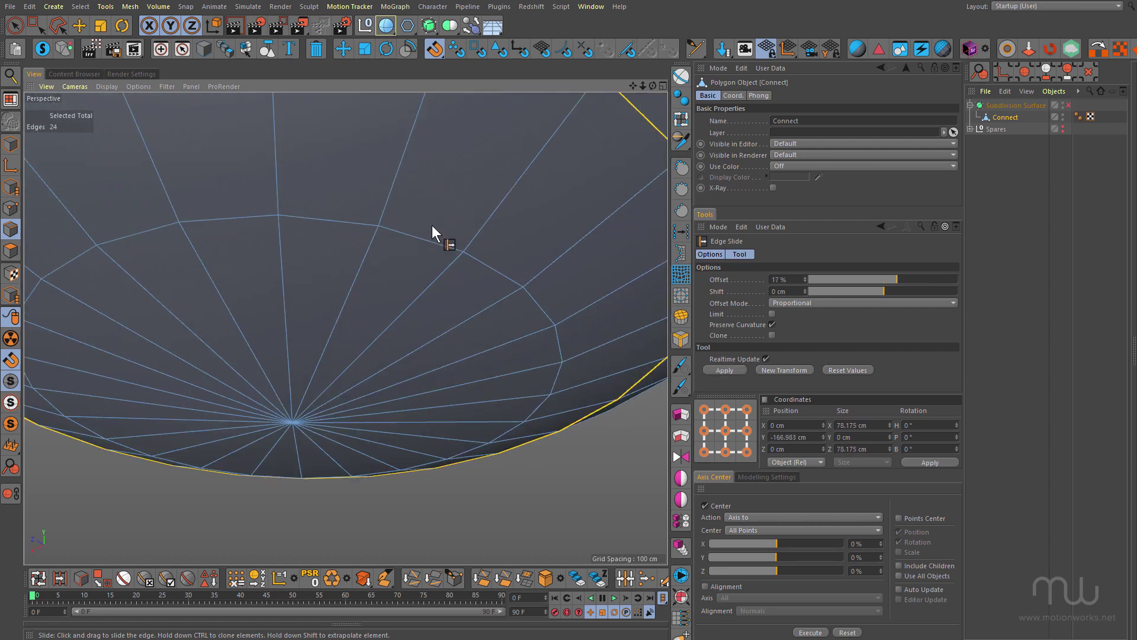
- Try to select the innermost edge loop around the pole with Edge Slide active
{"action": "left_click", "coordinate": [418, 239]}
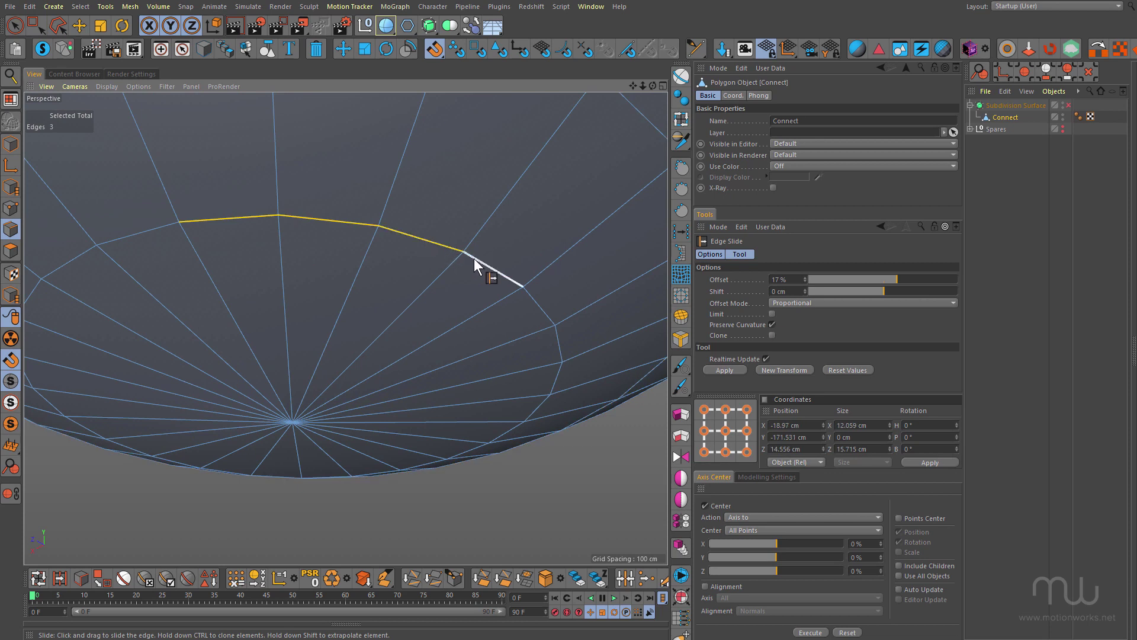
{"action": "scroll", "coordinate": [460, 243], "scroll_direction": "up", "scroll_amount": 3}
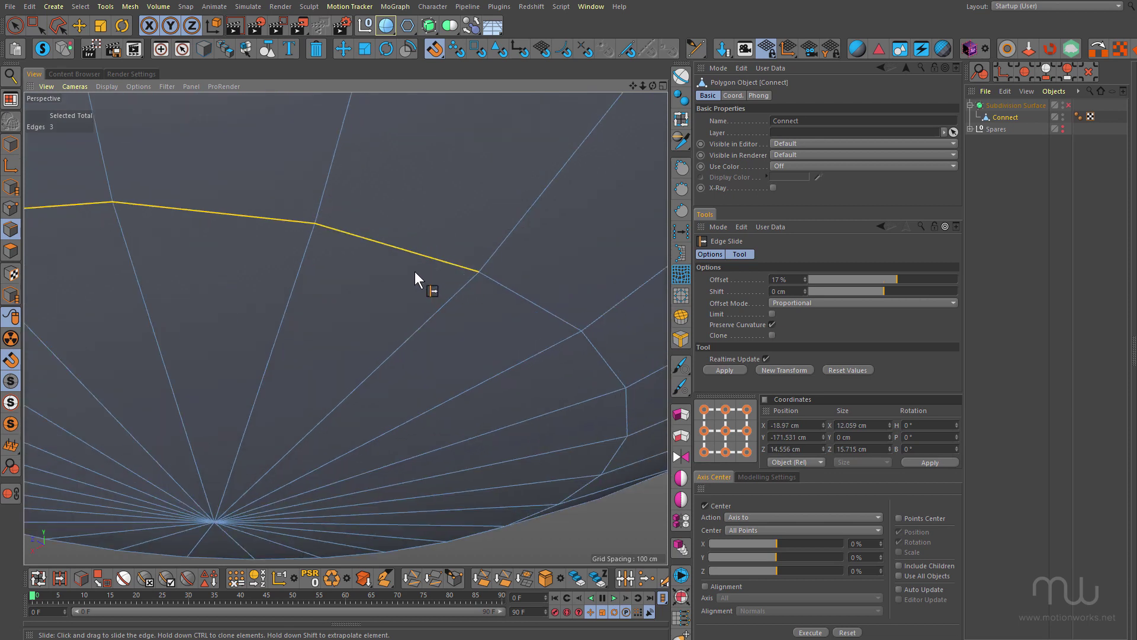
{"action": "scroll", "coordinate": [438, 271], "scroll_direction": "down", "scroll_amount": 3}
{"action": "left_click", "coordinate": [502, 265], "text": "shift"}
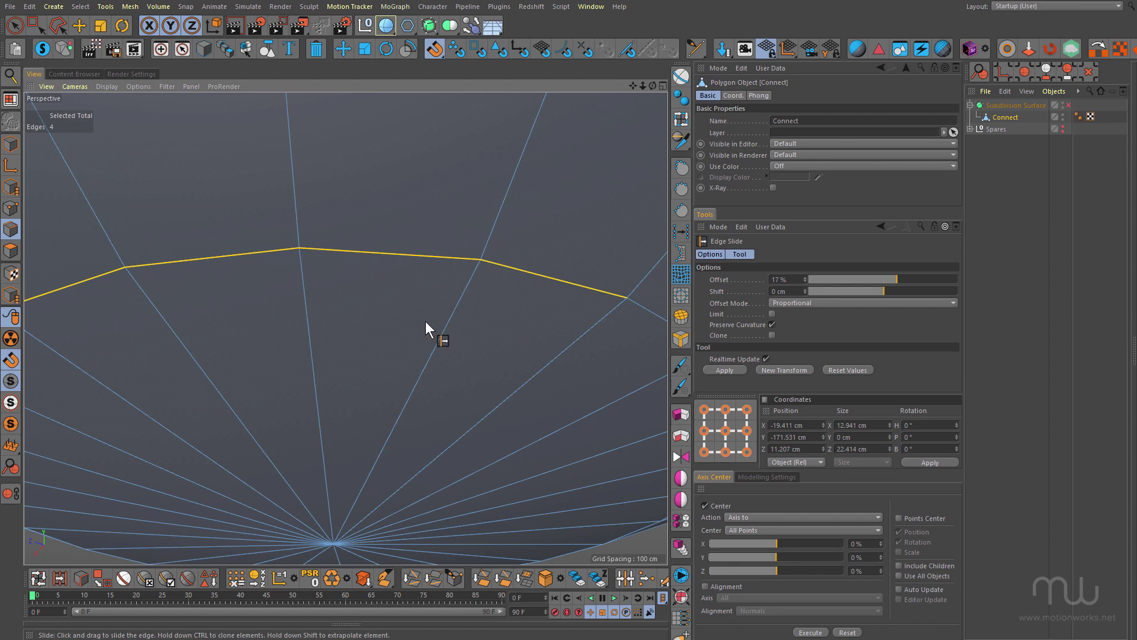
{"action": "scroll", "coordinate": [444, 325], "scroll_direction": "down", "scroll_amount": 4}
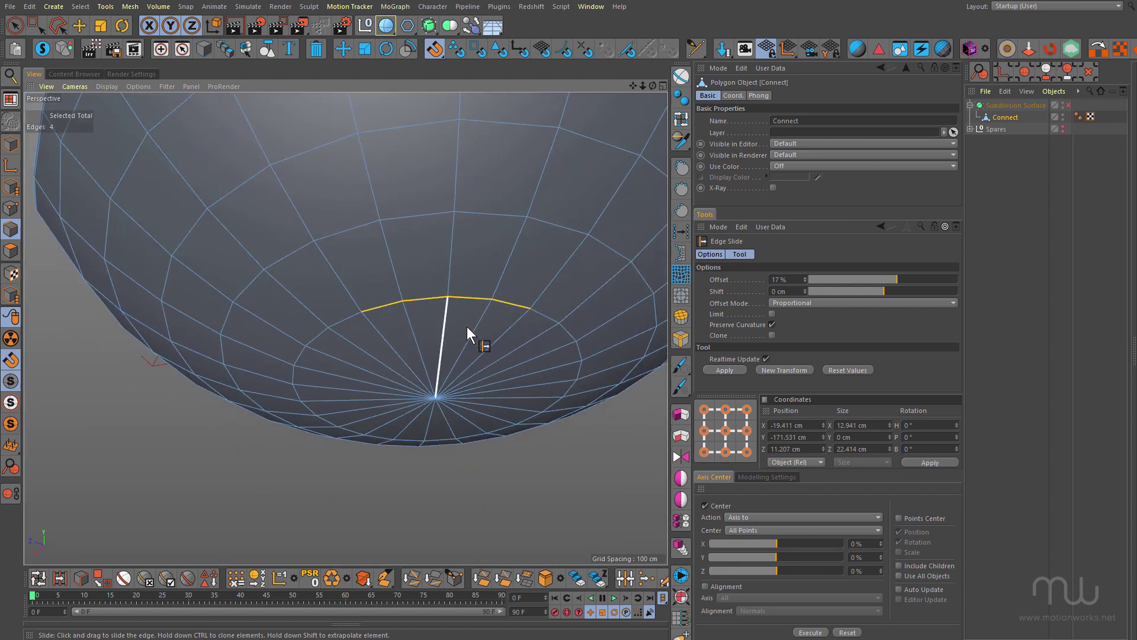
- Select all points of the mesh in point mode and return to edge mode
{"action": "left_click", "coordinate": [16, 201]}
{"action": "key", "text": "ctrl+a"}
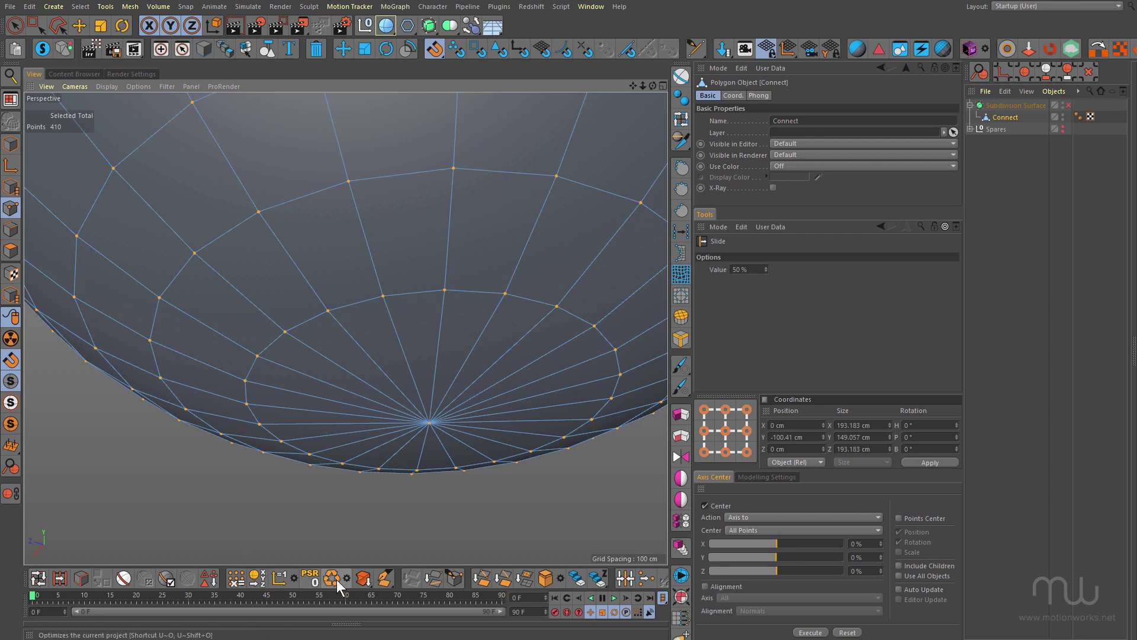
{"action": "left_click", "coordinate": [10, 230]}
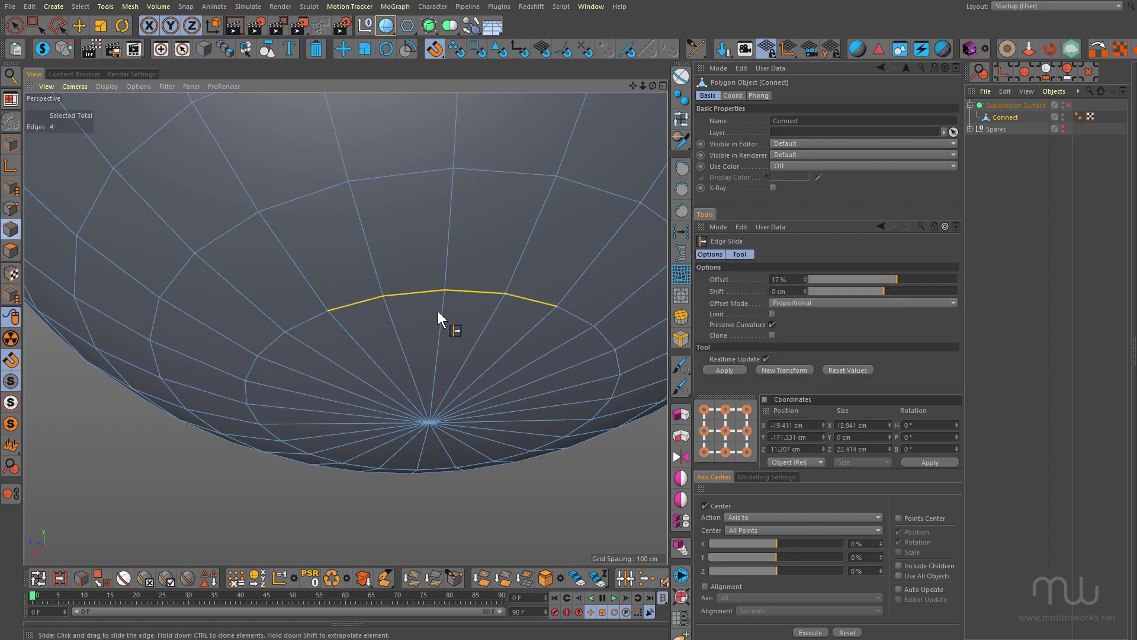
- Try to extend the edge selection around the rest of the innermost loop
{"action": "key", "text": "ctrl+z"}
{"action": "double_click", "coordinate": [531, 299]}
{"action": "double_click", "coordinate": [308, 321]}
{"action": "double_click", "coordinate": [308, 321]}
{"action": "right_click_drag", "start_coordinate": [330, 315], "coordinate": [474, 261], "text": "alt"}
{"action": "left_click_drag", "start_coordinate": [368, 292], "coordinate": [527, 459], "text": "alt"}
{"action": "right_click_drag", "start_coordinate": [384, 325], "coordinate": [269, 358], "text": "alt"}
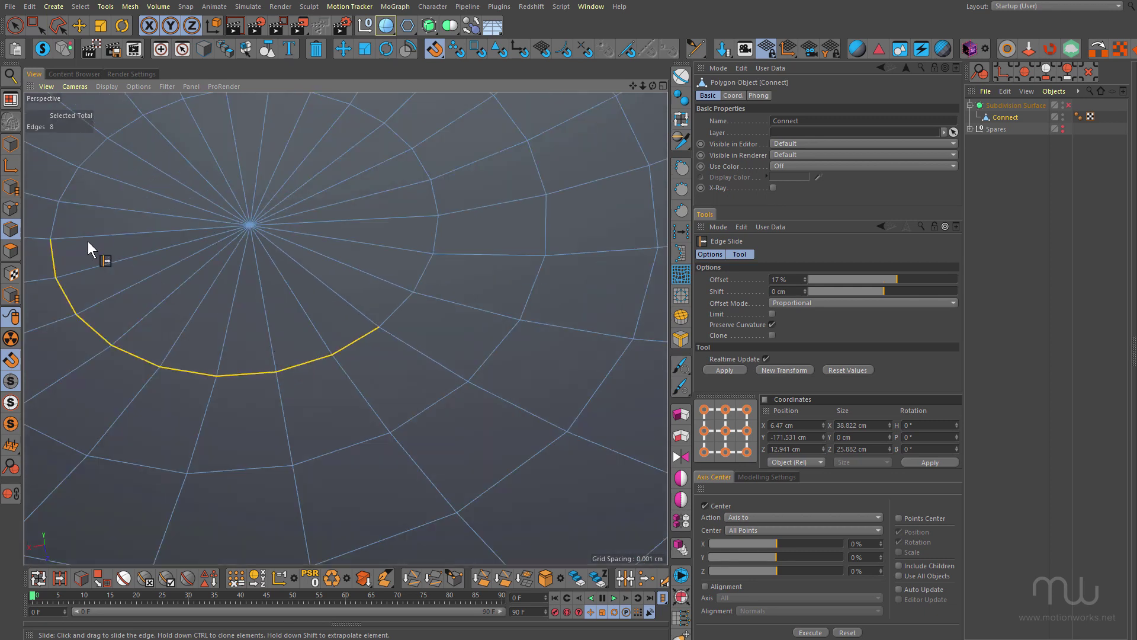
- Return to point mode and toggle the Subdivision Surface to examine the bowl and pole from inside the socket
{"action": "left_click", "coordinate": [10, 208]}
{"action": "right_click_drag", "start_coordinate": [396, 305], "coordinate": [335, 322], "text": "alt"}
{"action": "left_click_drag", "start_coordinate": [271, 328], "coordinate": [383, 372], "text": "alt"}
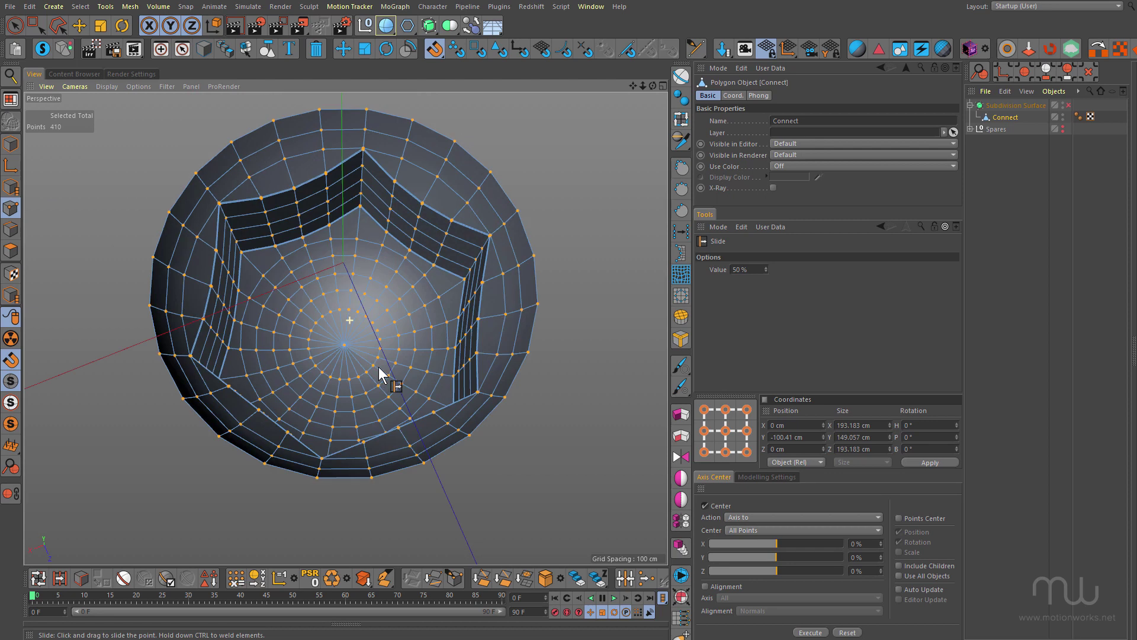
{"action": "left_click", "coordinate": [1070, 105]}
{"action": "scroll", "coordinate": [489, 317], "scroll_direction": "up", "scroll_amount": 10}
{"action": "left_click_drag", "start_coordinate": [446, 347], "coordinate": [436, 289], "text": "alt"}
{"action": "key", "text": "q"}
{"action": "scroll", "coordinate": [528, 401], "scroll_direction": "down", "scroll_amount": 5}
{"action": "mouse_move", "coordinate": [386, 390]}
{"action": "left_mouse_down", "text": "alt"}
{"action": "mouse_move", "coordinate": [397, 400]}
{"action": "mouse_move", "coordinate": [385, 396]}
{"action": "left_mouse_up", "text": "alt"}
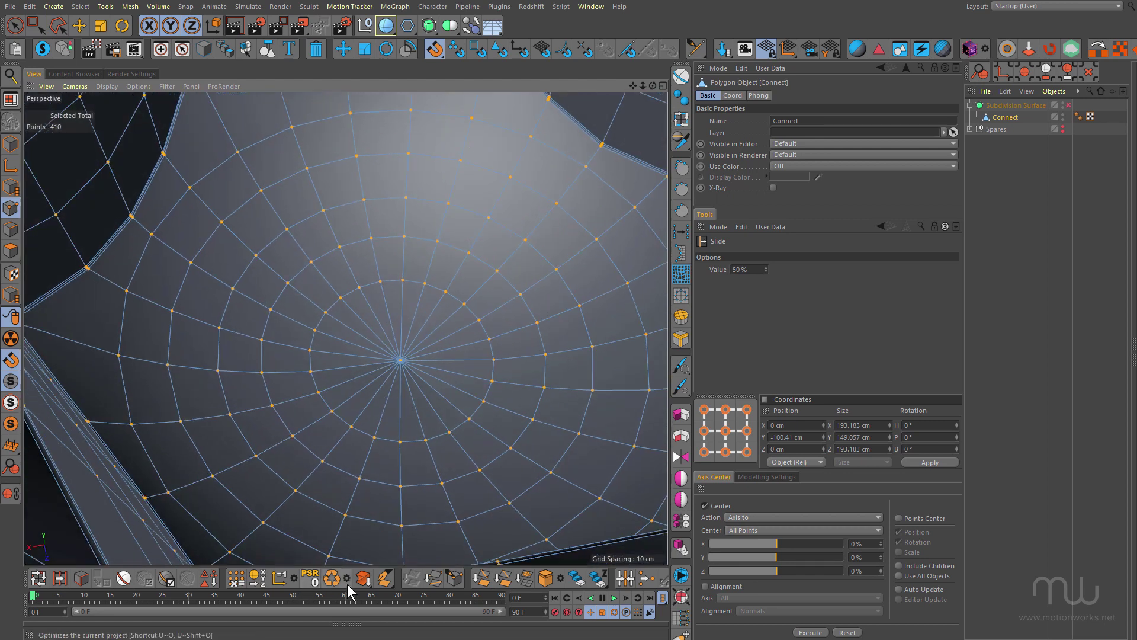
- Optimize the mesh's polygons, unused points and points with a 0.05 cm tolerance and check the pole with subdivision on
{"action": "key", "text": "u"}
{"action": "key", "text": "o"}
{"action": "left_click_drag", "start_coordinate": [329, 544], "coordinate": [417, 263]}
{"action": "left_click", "coordinate": [402, 310]}
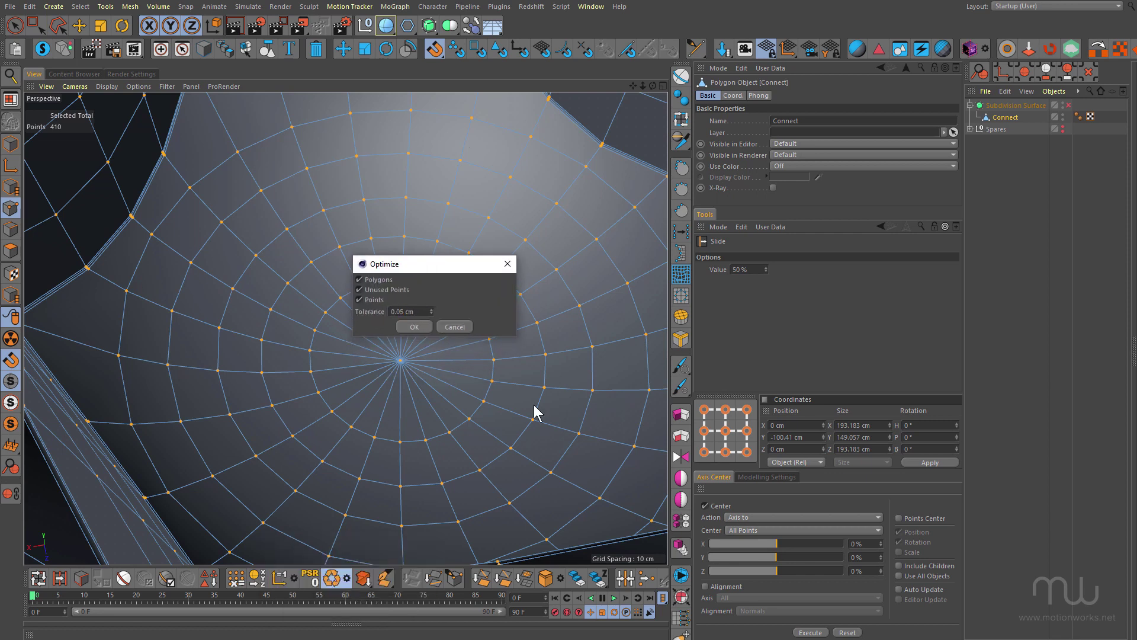
{"action": "left_click", "coordinate": [408, 325]}
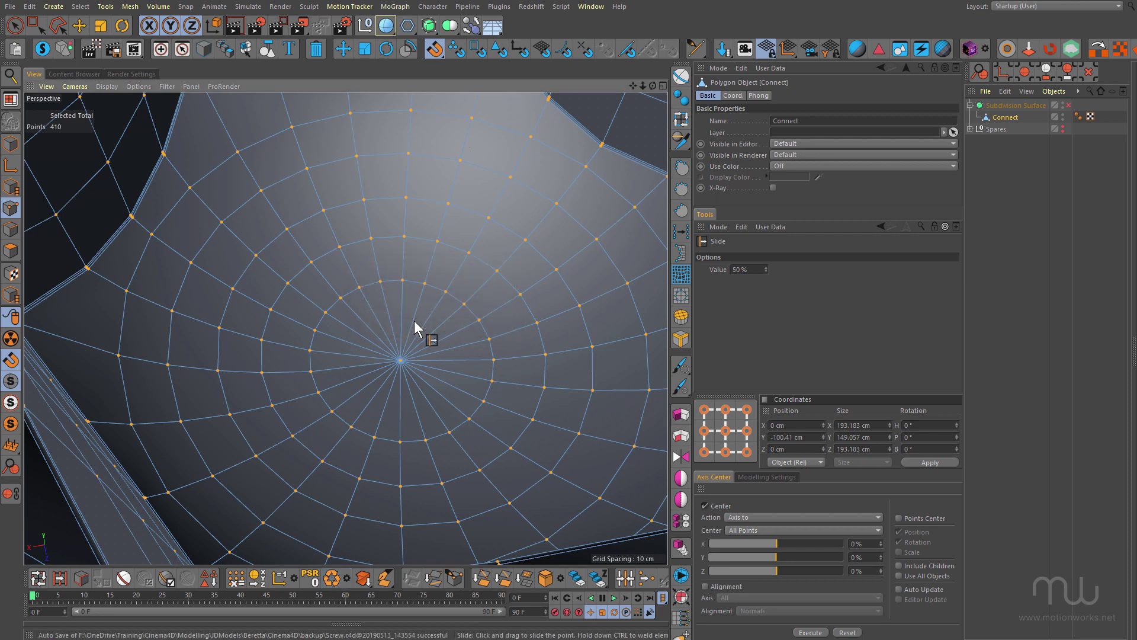
{"action": "key", "text": "q"}
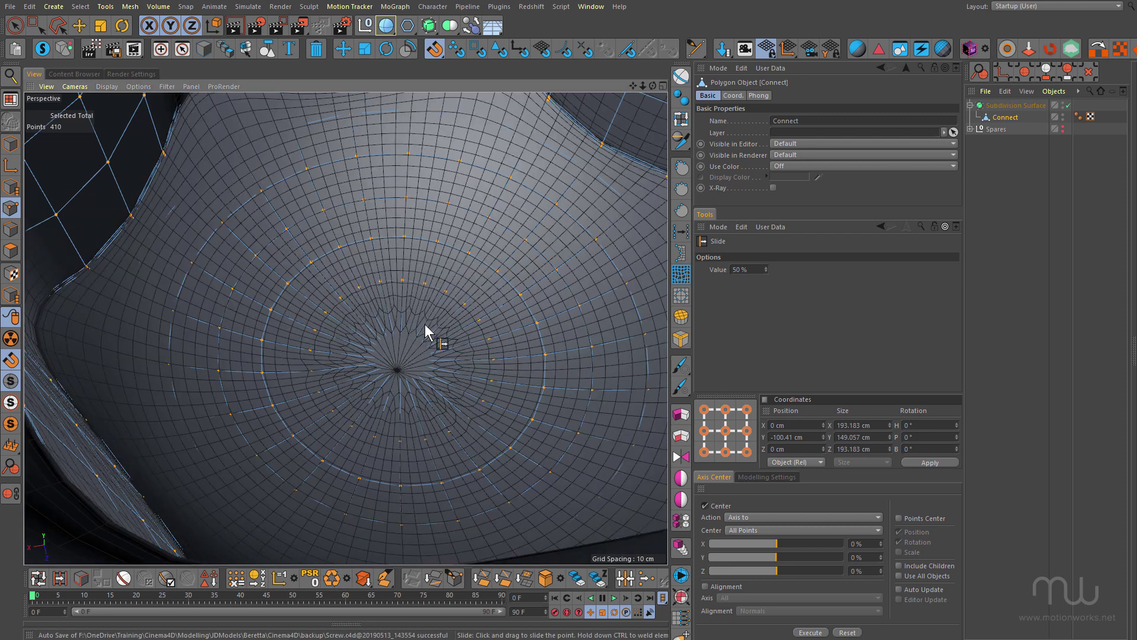
{"action": "key", "text": "q"}
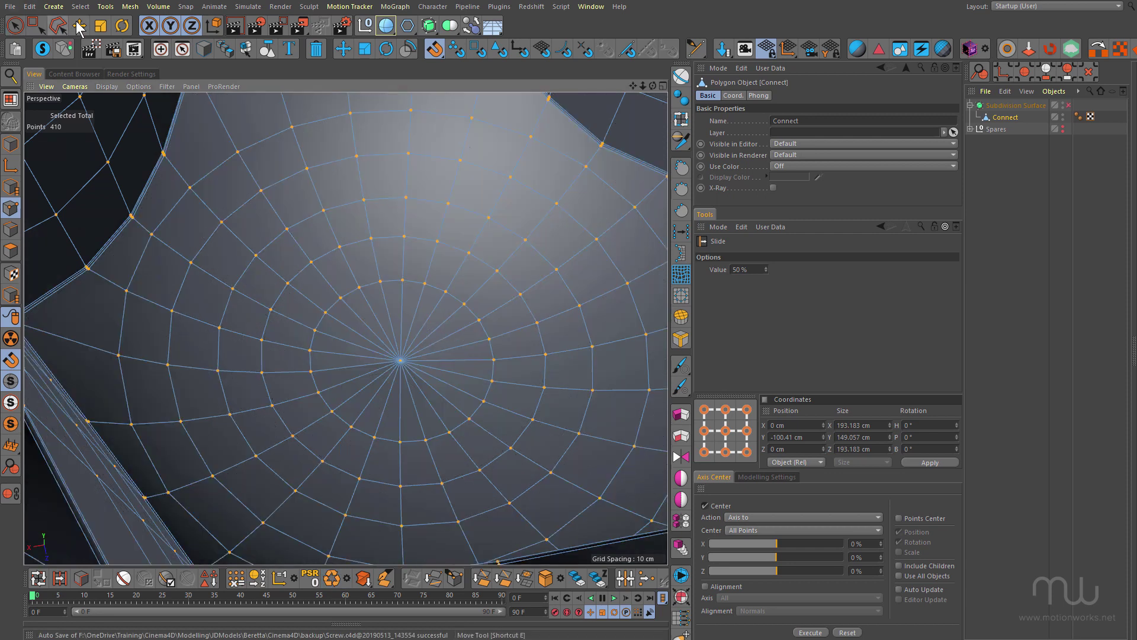
- Select the complete 24-edge innermost loop around the pole in edge mode with the Move tool
{"action": "key", "text": "Return"}
{"action": "key", "text": "e"}
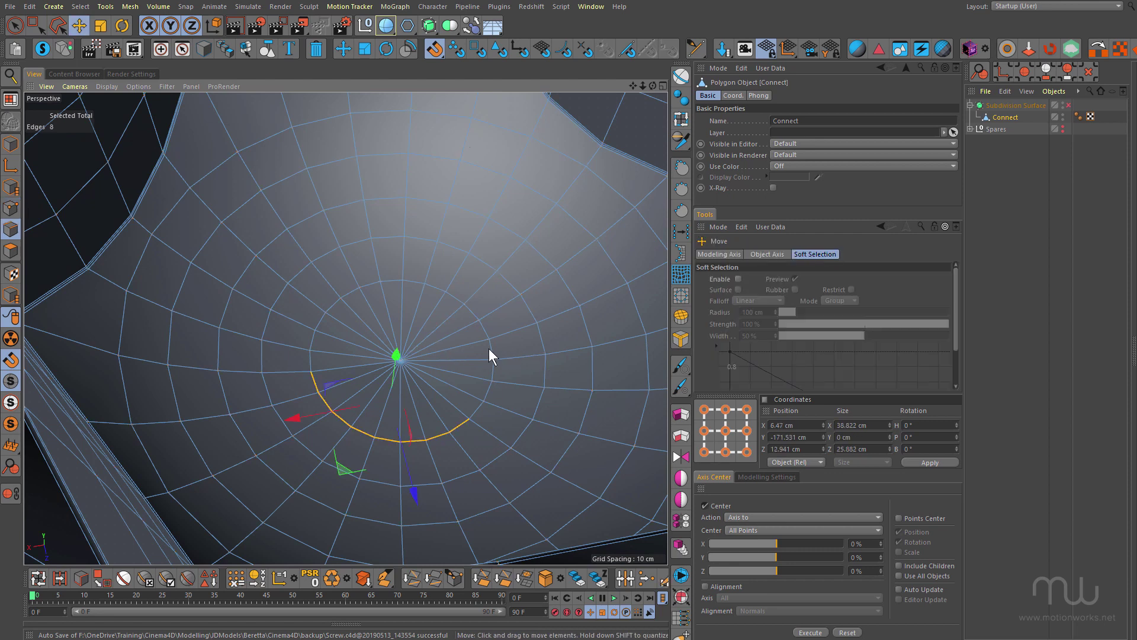
{"action": "double_click", "coordinate": [485, 330]}
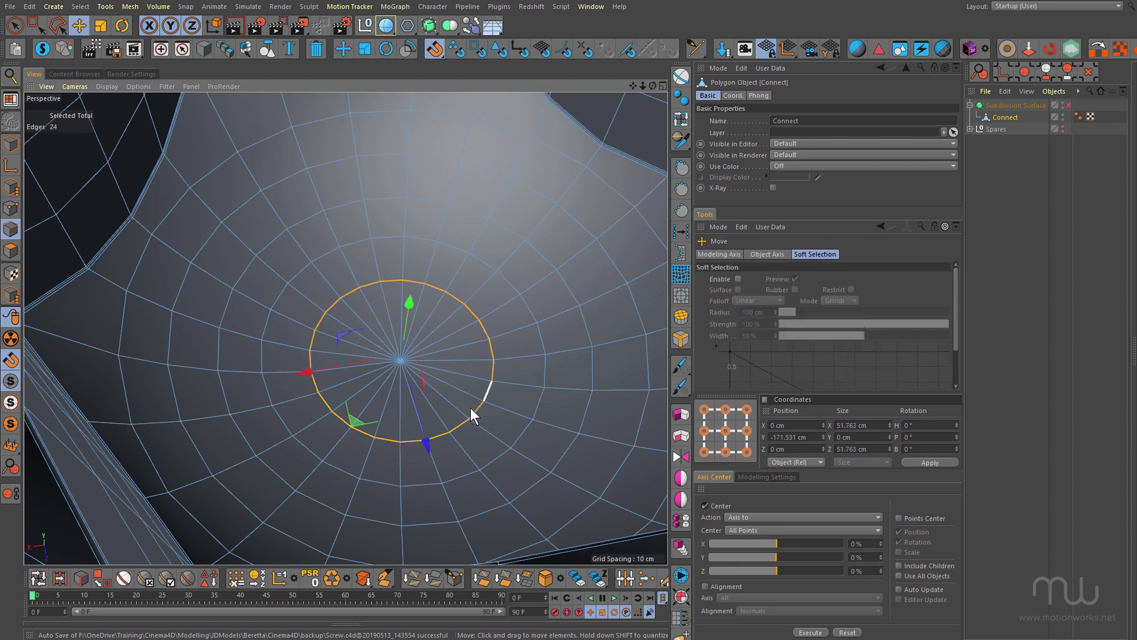
{"action": "left_click", "coordinate": [476, 444]}
{"action": "double_click", "coordinate": [314, 384]}
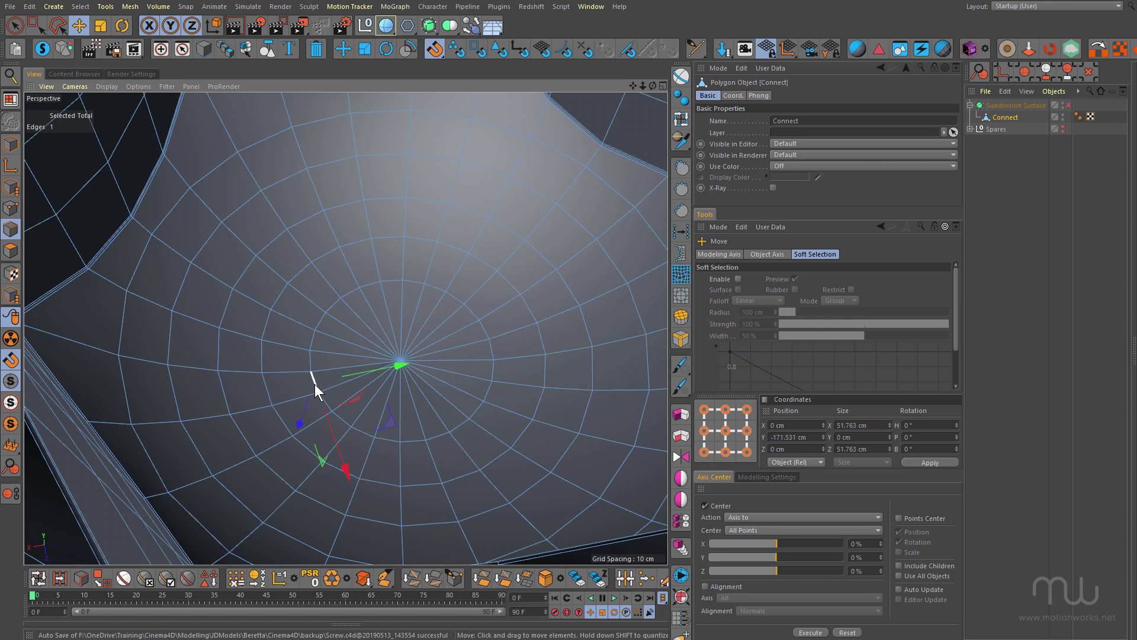
- Examine the support loops at the socket's wall corners, the copies under Spares and the loop around the pole
{"action": "left_click_drag", "start_coordinate": [365, 389], "coordinate": [425, 281], "text": "alt"}
{"action": "right_click_drag", "start_coordinate": [366, 187], "coordinate": [385, 224], "text": "alt"}
{"action": "right_click_drag", "start_coordinate": [357, 168], "coordinate": [413, 314], "text": "alt"}
{"action": "right_click_drag", "start_coordinate": [452, 254], "coordinate": [507, 273], "text": "alt"}
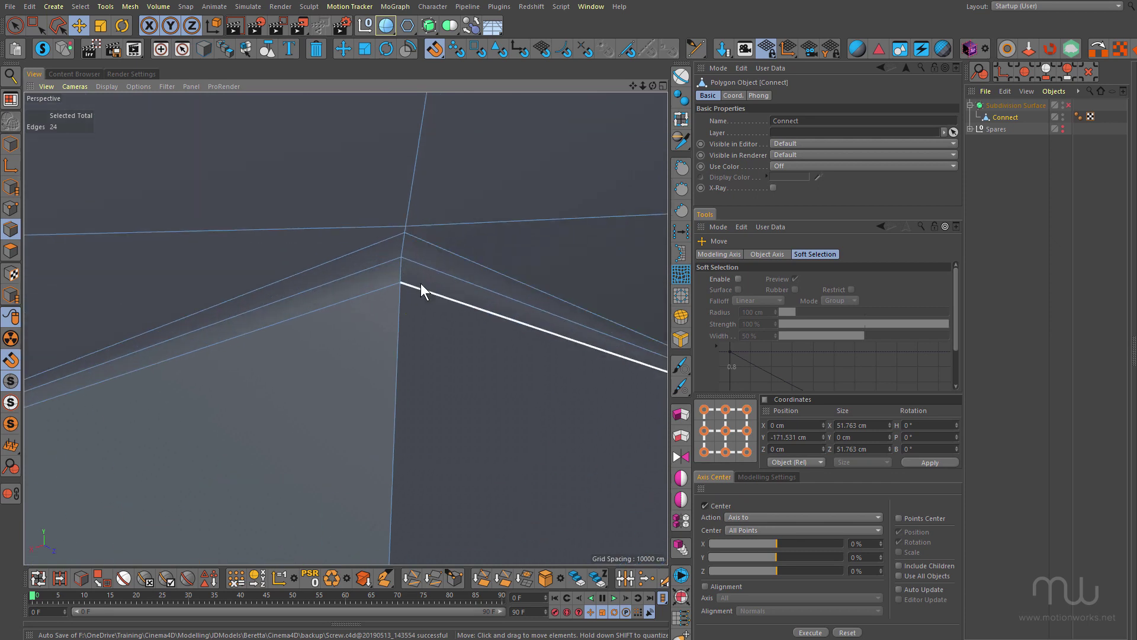
{"action": "right_click_drag", "start_coordinate": [348, 321], "coordinate": [232, 328], "text": "alt"}
{"action": "left_click_drag", "start_coordinate": [232, 329], "coordinate": [347, 298], "text": "alt"}
{"action": "left_click", "coordinate": [970, 128]}
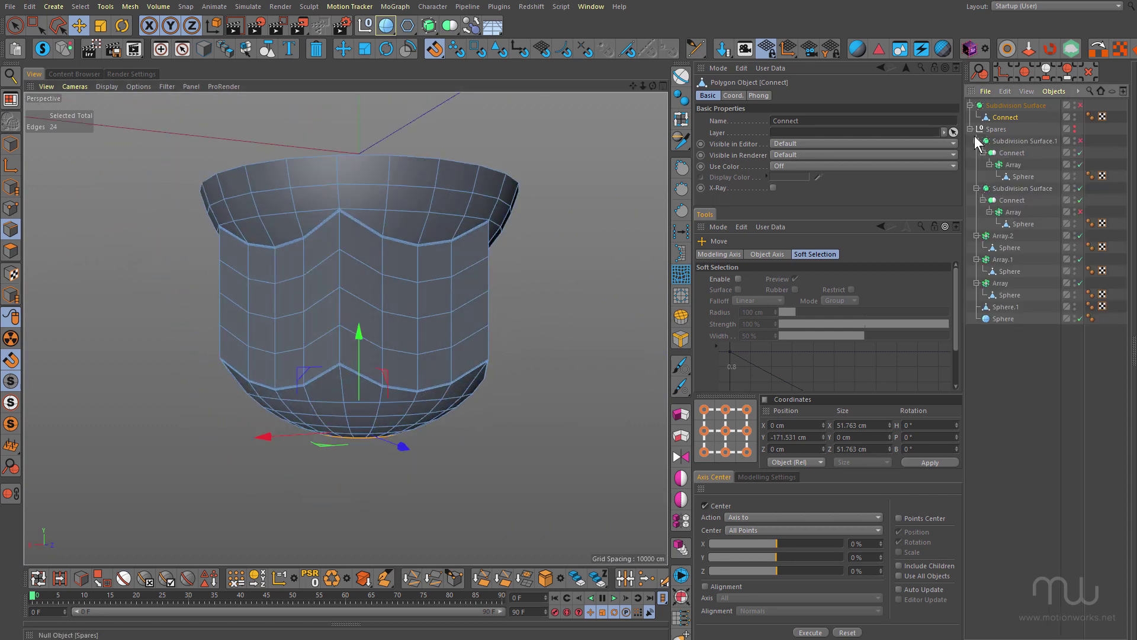
{"action": "left_click", "coordinate": [970, 129]}
{"action": "left_click_drag", "start_coordinate": [462, 320], "coordinate": [403, 205], "text": "alt"}
{"action": "right_click_drag", "start_coordinate": [379, 393], "coordinate": [521, 350], "text": "alt"}
{"action": "middle_click_drag", "start_coordinate": [459, 363], "coordinate": [485, 301], "text": "alt"}
{"action": "mouse_move", "coordinate": [458, 321]}
{"action": "left_mouse_down", "text": "alt"}
{"action": "mouse_move", "coordinate": [462, 303]}
{"action": "mouse_move", "coordinate": [467, 318]}
{"action": "left_mouse_up", "text": "alt"}
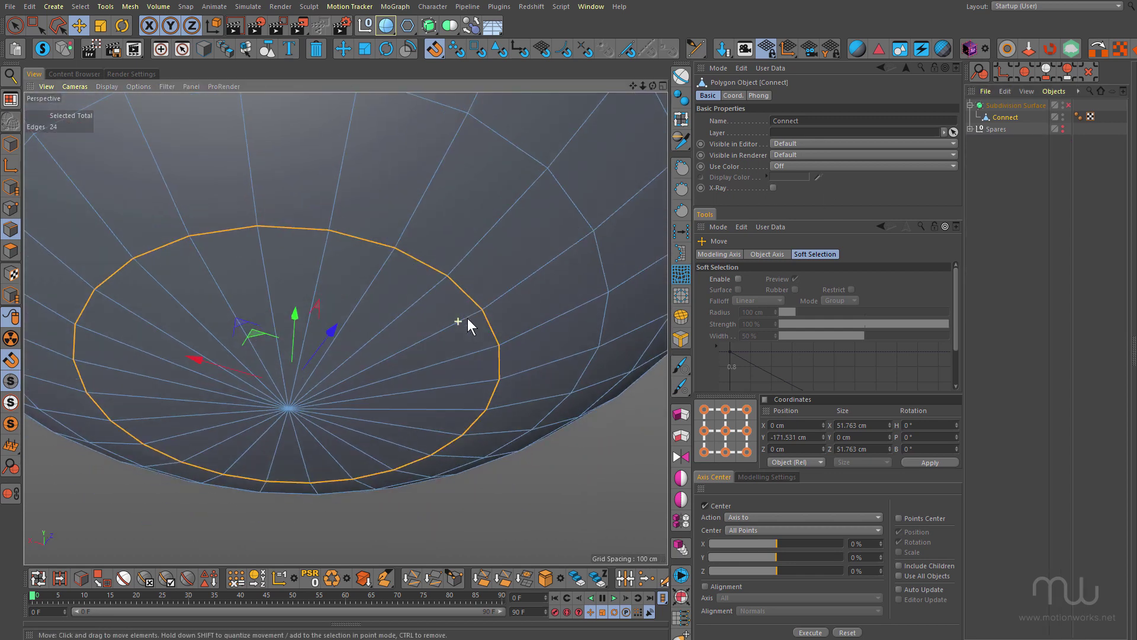
- Clone the innermost loop toward the pole with Edge Slide at a 22.081% offset
{"action": "key", "text": "m"}
{"action": "key", "text": "o"}
{"action": "left_click_drag", "start_coordinate": [379, 291], "coordinate": [393, 340], "text": "alt"}
{"action": "left_click_drag", "start_coordinate": [355, 283], "coordinate": [337, 309], "text": "alt"}
{"action": "mouse_move", "coordinate": [350, 261]}
{"action": "left_mouse_down"}
{"action": "mouse_move", "coordinate": [348, 276]}
{"action": "mouse_move", "coordinate": [354, 240]}
{"action": "left_mouse_up"}
{"action": "left_click_drag", "start_coordinate": [393, 274], "coordinate": [443, 337], "text": "alt"}
{"action": "right_click_drag", "start_coordinate": [443, 337], "coordinate": [406, 222], "text": "alt"}
{"action": "left_click_drag", "start_coordinate": [406, 222], "coordinate": [2, 603]}
- Examine the socket's walls, bowl and innermost loop from several angles
{"action": "left_click_drag", "start_coordinate": [269, 438], "coordinate": [350, 492], "text": "alt"}
{"action": "middle_click_drag", "start_coordinate": [350, 492], "coordinate": [396, 324], "text": "alt"}
{"action": "right_click_drag", "start_coordinate": [397, 325], "coordinate": [332, 357], "text": "alt"}
{"action": "left_click_drag", "start_coordinate": [332, 357], "coordinate": [518, 166], "text": "alt"}
{"action": "right_click_drag", "start_coordinate": [503, 221], "coordinate": [320, 261], "text": "alt"}
{"action": "left_click_drag", "start_coordinate": [346, 328], "coordinate": [468, 385], "text": "alt"}
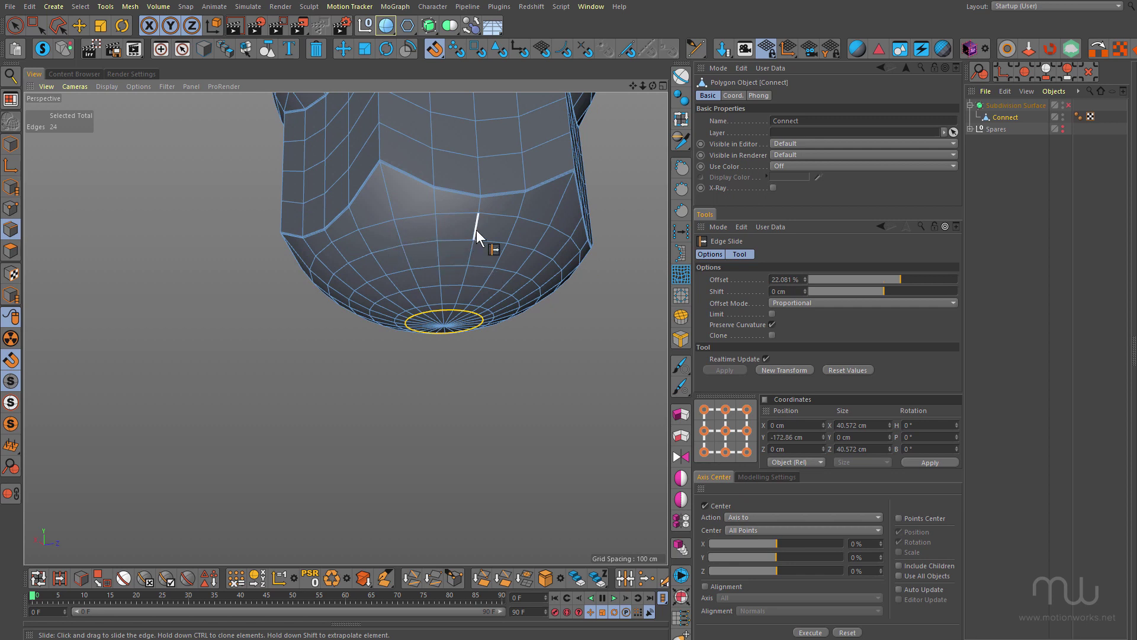
{"action": "left_click_drag", "start_coordinate": [428, 260], "coordinate": [465, 360], "text": "alt"}
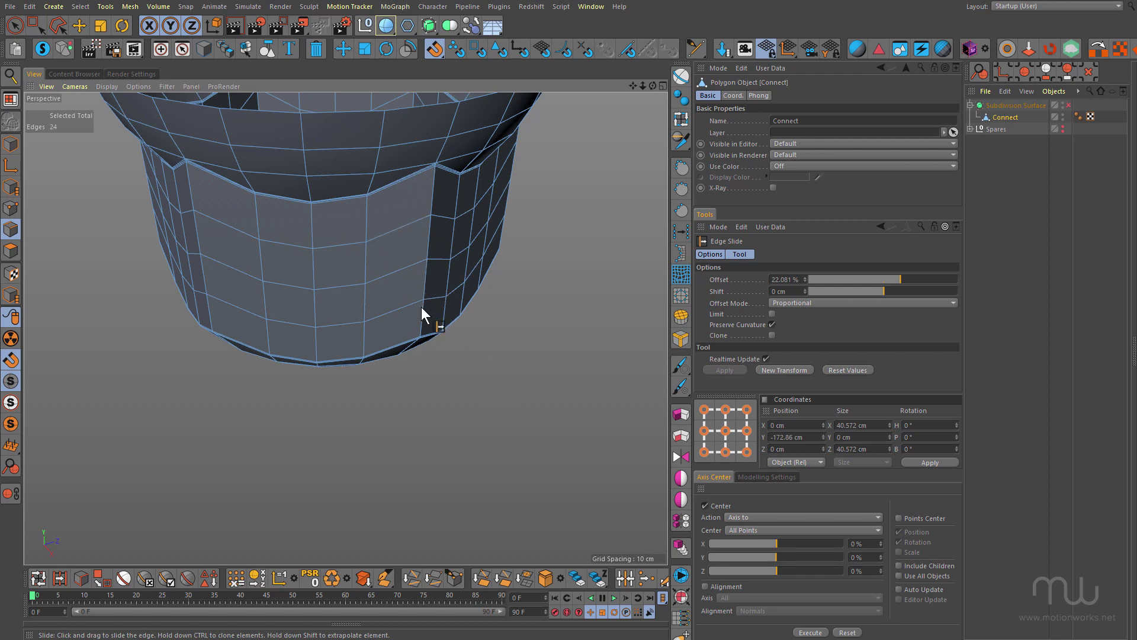
{"action": "left_click_drag", "start_coordinate": [414, 298], "coordinate": [401, 300], "text": "alt"}
{"action": "middle_click_drag", "start_coordinate": [413, 345], "coordinate": [424, 214], "text": "alt"}
{"action": "mouse_move", "coordinate": [417, 243]}
{"action": "left_mouse_down", "text": "alt"}
{"action": "mouse_move", "coordinate": [404, 202]}
{"action": "mouse_move", "coordinate": [428, 232]}
{"action": "left_mouse_up", "text": "alt"}
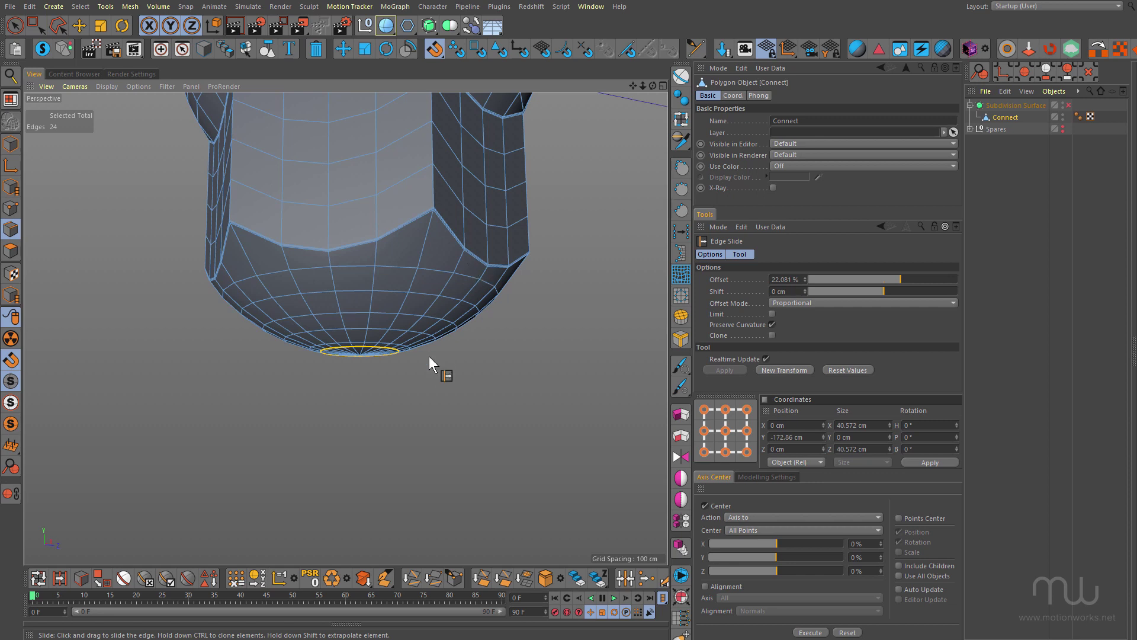
{"action": "left_click_drag", "start_coordinate": [424, 325], "coordinate": [415, 207], "text": "alt"}
{"action": "middle_click_drag", "start_coordinate": [391, 379], "coordinate": [378, 318], "text": "alt"}
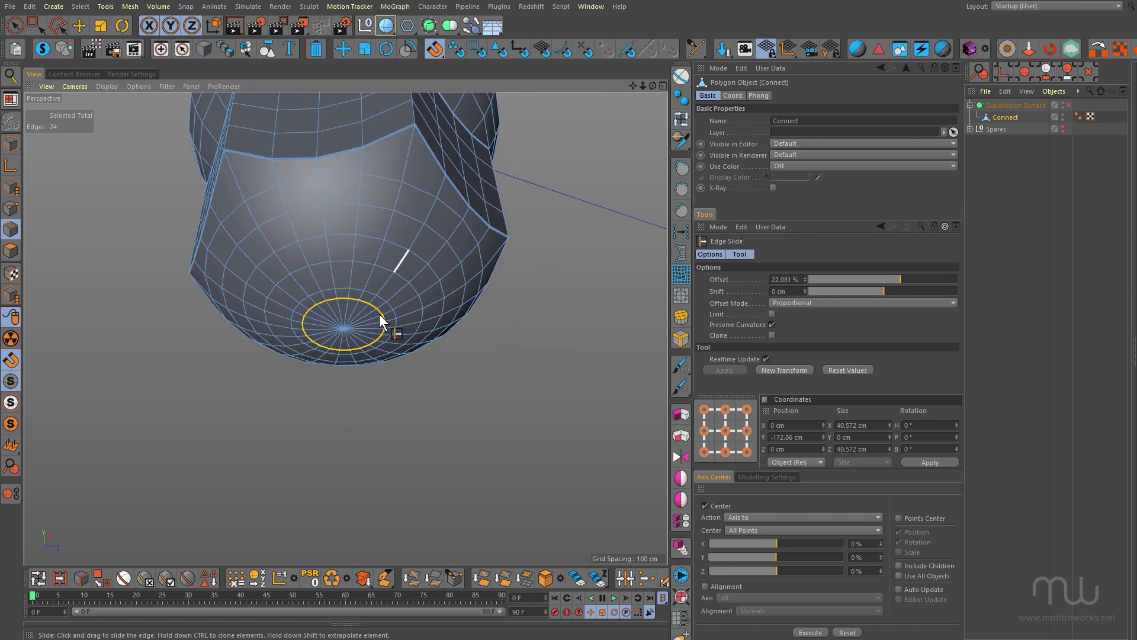
{"action": "right_click_drag", "start_coordinate": [373, 323], "coordinate": [432, 271], "text": "alt"}
{"action": "mouse_move", "coordinate": [383, 266]}
{"action": "left_mouse_down", "text": "alt"}
{"action": "mouse_move", "coordinate": [381, 230]}
{"action": "mouse_move", "coordinate": [364, 269]}
{"action": "left_mouse_up", "text": "alt"}
{"action": "right_click_drag", "start_coordinate": [357, 276], "coordinate": [377, 279], "text": "alt"}
{"action": "left_click_drag", "start_coordinate": [346, 327], "coordinate": [465, 295], "text": "alt"}
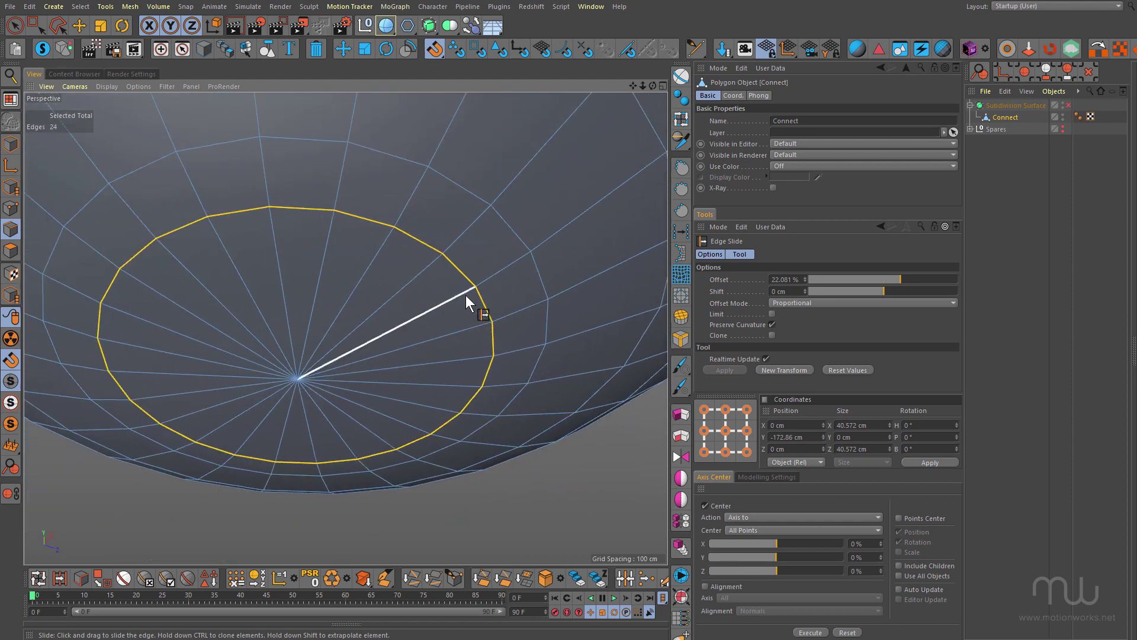
- Try to slide the innermost loop along its neighbouring edges with Edge Slide
{"action": "left_click_drag", "start_coordinate": [435, 287], "coordinate": [277, 496], "text": "alt"}
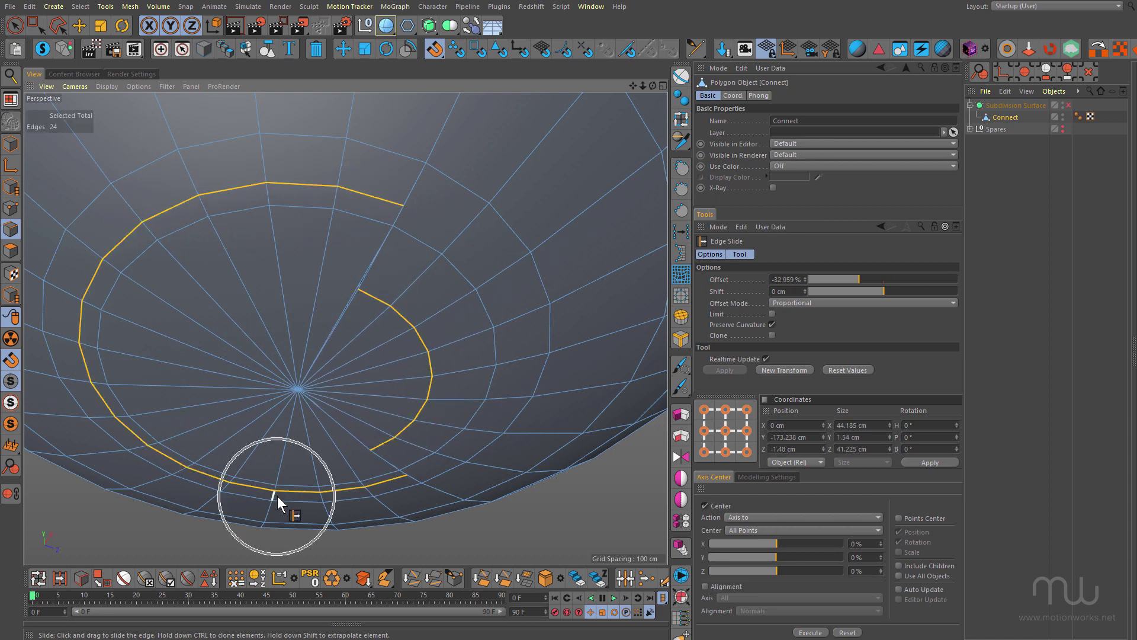
{"action": "right_click_drag", "start_coordinate": [382, 241], "coordinate": [428, 222], "text": "alt"}
{"action": "left_click_drag", "start_coordinate": [428, 221], "coordinate": [439, 417], "text": "alt"}
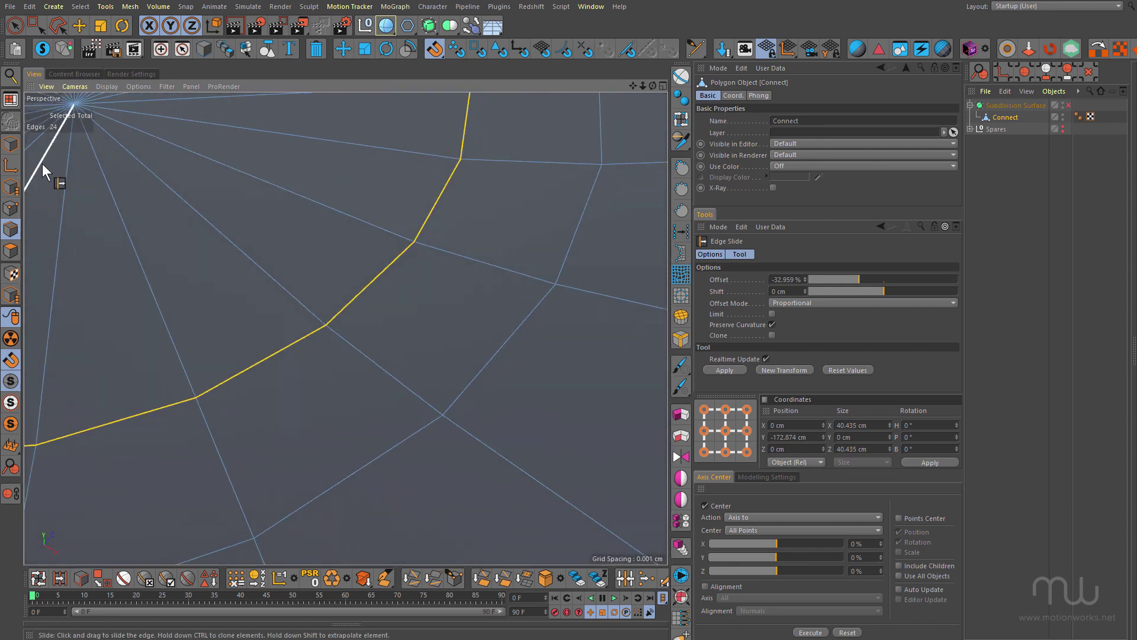
{"action": "left_click_drag", "start_coordinate": [443, 290], "coordinate": [435, 386], "text": "alt"}
{"action": "right_click_drag", "start_coordinate": [435, 386], "coordinate": [368, 349], "text": "alt"}
{"action": "left_click_drag", "start_coordinate": [368, 349], "coordinate": [408, 321], "text": "alt"}
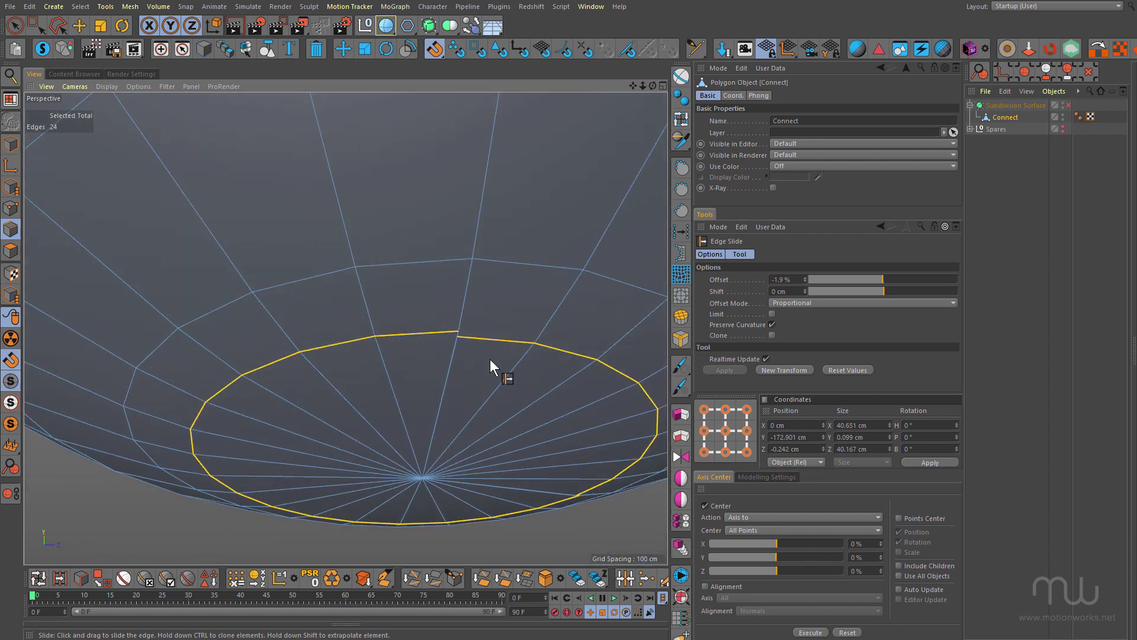
- Undo the last slide and convert the innermost edge loop selection to points
{"action": "key", "text": "ctrl+z"}
{"action": "left_click", "coordinate": [11, 207], "text": "ctrl"}
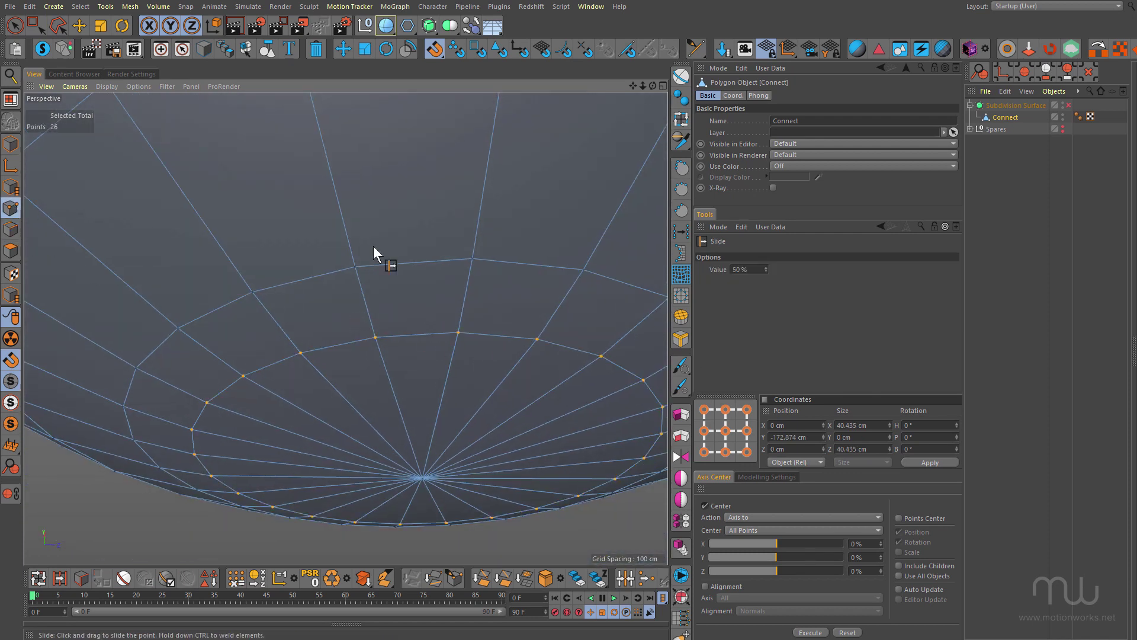
- Weld the duplicate points where a radial edge meets the innermost loop into one point
{"action": "key", "text": "0"}
{"action": "left_click_drag", "start_coordinate": [432, 318], "coordinate": [488, 328]}
{"action": "scroll", "coordinate": [498, 342], "scroll_direction": "up", "scroll_amount": 3}
{"action": "right_click", "coordinate": [489, 333]}
{"action": "left_click", "coordinate": [513, 464]}
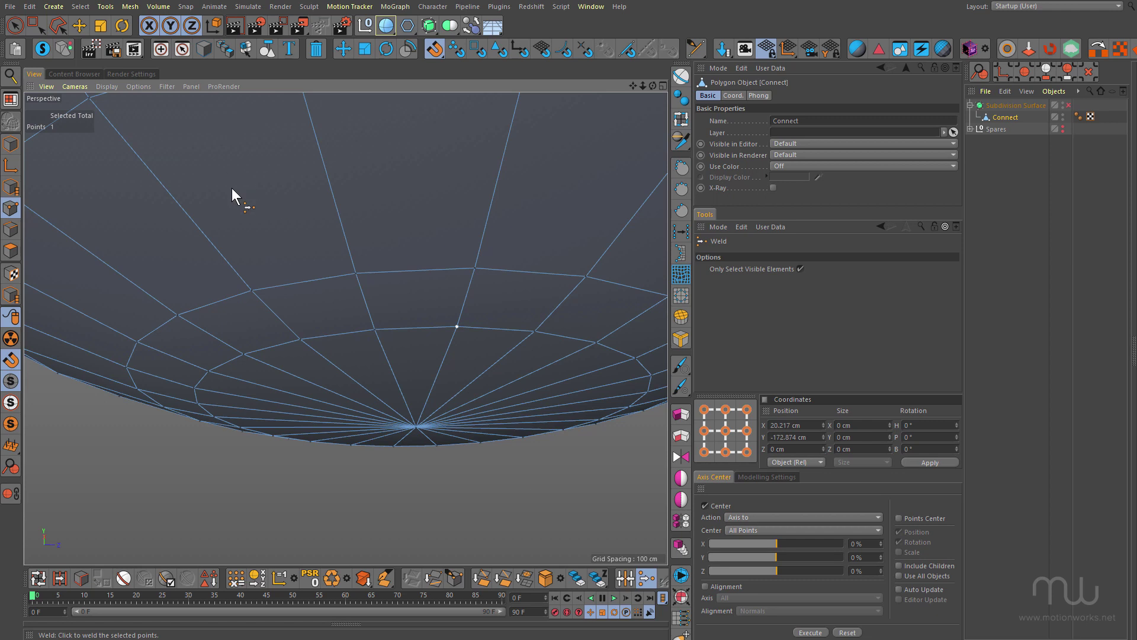
{"action": "key", "text": "q"}
{"action": "left_click_drag", "start_coordinate": [418, 251], "coordinate": [426, 213], "text": "alt"}
{"action": "key", "text": "q"}
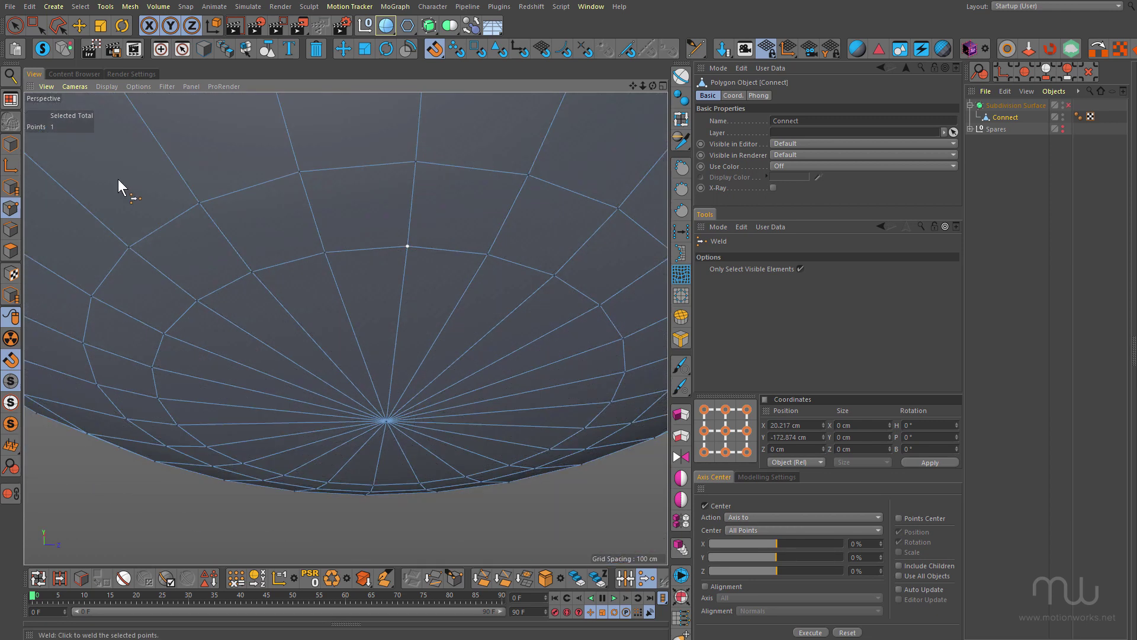
- Switch to edge editing and select the complete innermost edge loop around the pole
{"action": "key", "text": "Return"}
{"action": "key", "text": "e"}
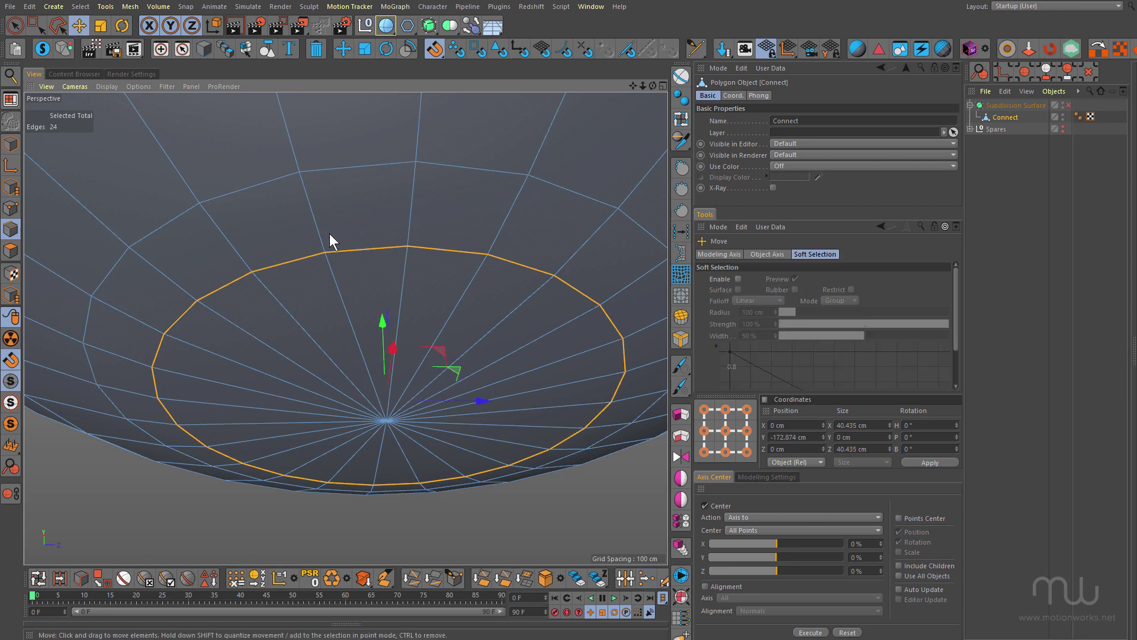
{"action": "double_click", "coordinate": [394, 249]}
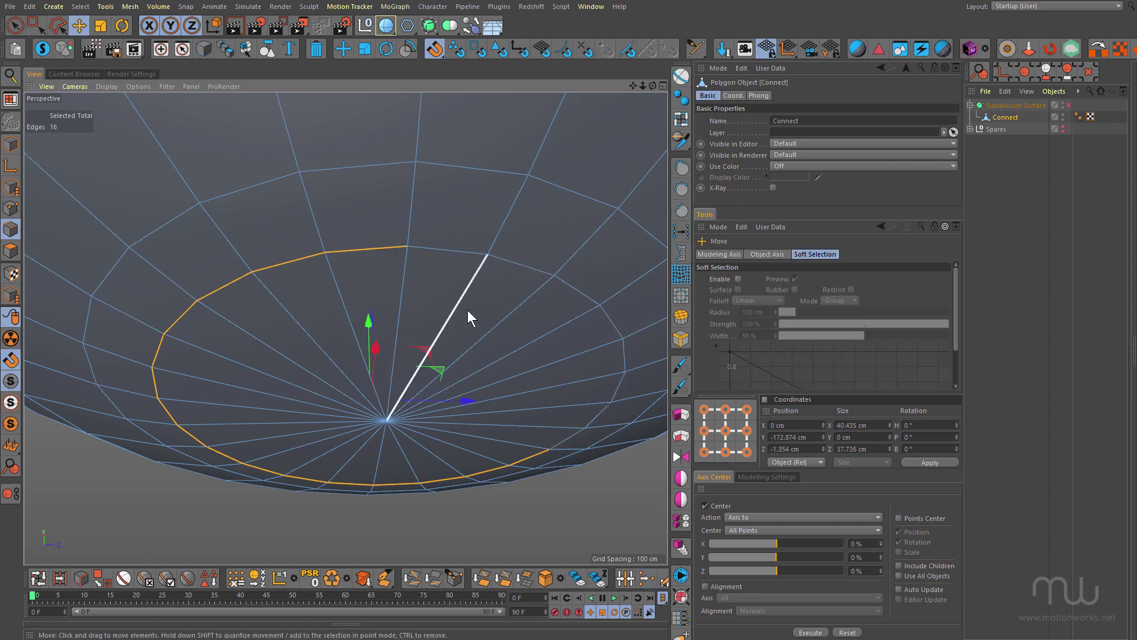
{"action": "left_click", "coordinate": [446, 250]}
{"action": "left_click_drag", "start_coordinate": [446, 259], "coordinate": [546, 401], "text": "alt"}
{"action": "double_click", "coordinate": [410, 279]}
{"action": "right_click_drag", "start_coordinate": [393, 275], "coordinate": [336, 282], "text": "alt"}
{"action": "left_click_drag", "start_coordinate": [336, 347], "coordinate": [272, 281], "text": "alt"}
{"action": "right_click_drag", "start_coordinate": [304, 203], "coordinate": [319, 355], "text": "alt"}
{"action": "left_click_drag", "start_coordinate": [319, 355], "coordinate": [446, 366], "text": "alt"}
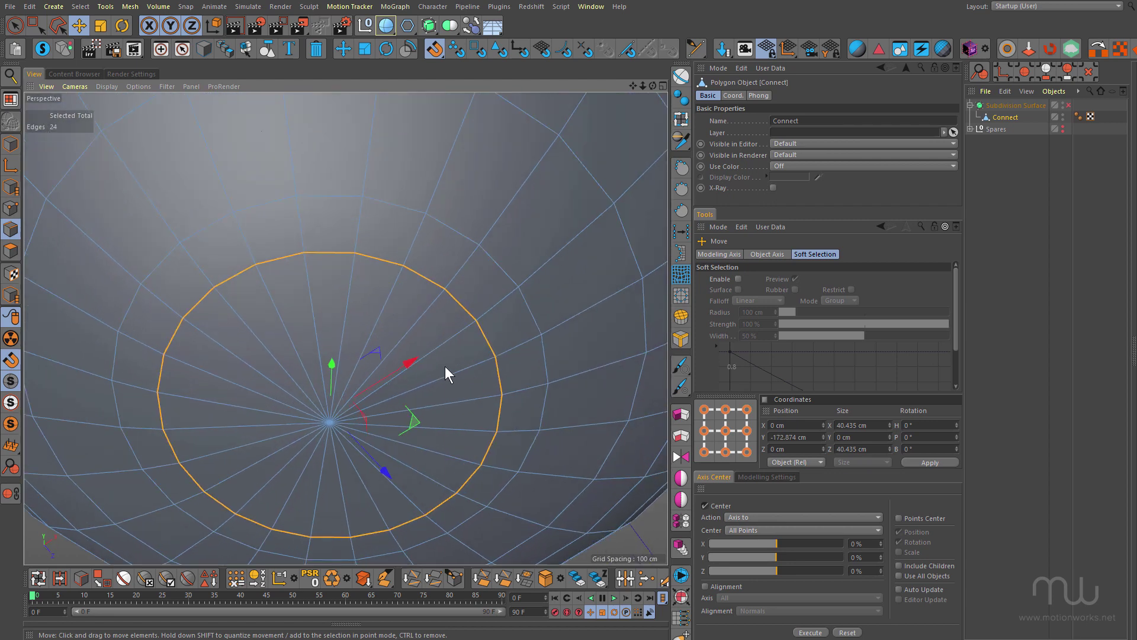
- Clone the selected loop toward the pole with Edge Slide at a -19.512% offset
{"action": "key", "text": "m"}
{"action": "key", "text": "o"}
{"action": "left_click_drag", "start_coordinate": [458, 317], "coordinate": [462, 325]}
{"action": "mouse_move", "coordinate": [401, 376]}
{"action": "left_mouse_down", "text": "alt"}
{"action": "mouse_move", "coordinate": [421, 481]}
{"action": "mouse_move", "coordinate": [424, 456]}
{"action": "mouse_move", "coordinate": [351, 371]}
{"action": "mouse_move", "coordinate": [386, 340]}
{"action": "mouse_move", "coordinate": [399, 385]}
{"action": "mouse_move", "coordinate": [393, 345]}
{"action": "mouse_move", "coordinate": [439, 331]}
{"action": "mouse_move", "coordinate": [417, 321]}
{"action": "left_mouse_up", "text": "alt"}
{"action": "middle_click_drag", "start_coordinate": [418, 321], "coordinate": [406, 214], "text": "alt"}
{"action": "mouse_move", "coordinate": [406, 233]}
{"action": "left_mouse_down", "text": "alt"}
{"action": "mouse_move", "coordinate": [432, 254]}
{"action": "mouse_move", "coordinate": [421, 348]}
{"action": "mouse_move", "coordinate": [435, 364]}
{"action": "mouse_move", "coordinate": [369, 204]}
{"action": "mouse_move", "coordinate": [406, 168]}
{"action": "mouse_move", "coordinate": [480, 176]}
{"action": "left_mouse_up", "text": "alt"}
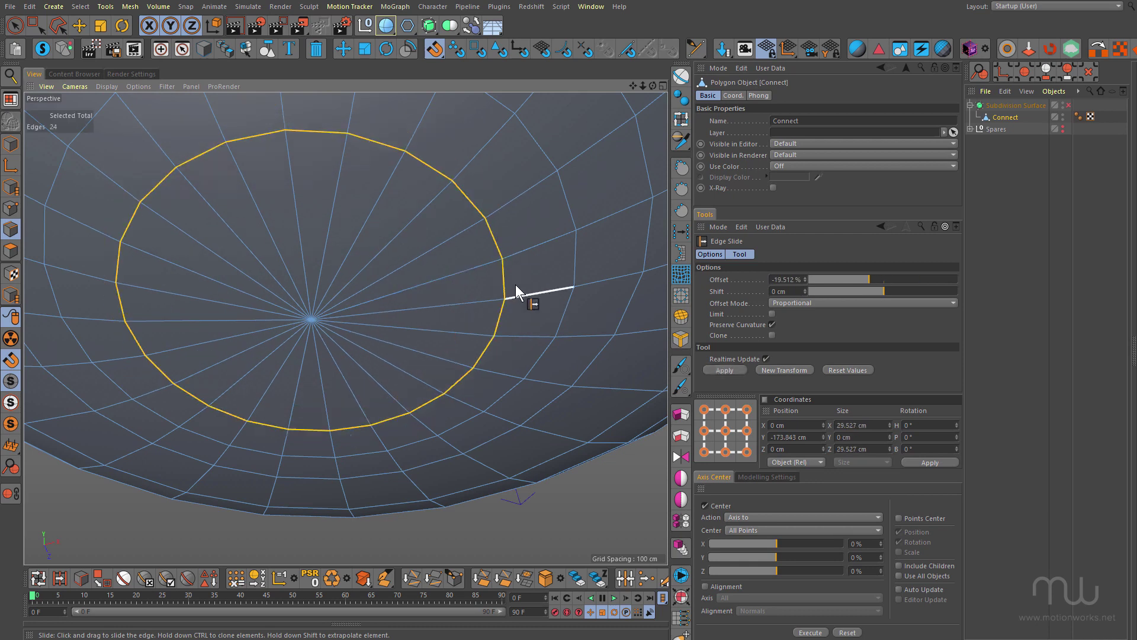
- Try to weld the points at one radial edge on the newly cloned loop, then undo the weld
{"action": "left_click", "coordinate": [36, 27]}
{"action": "key", "text": "Return"}
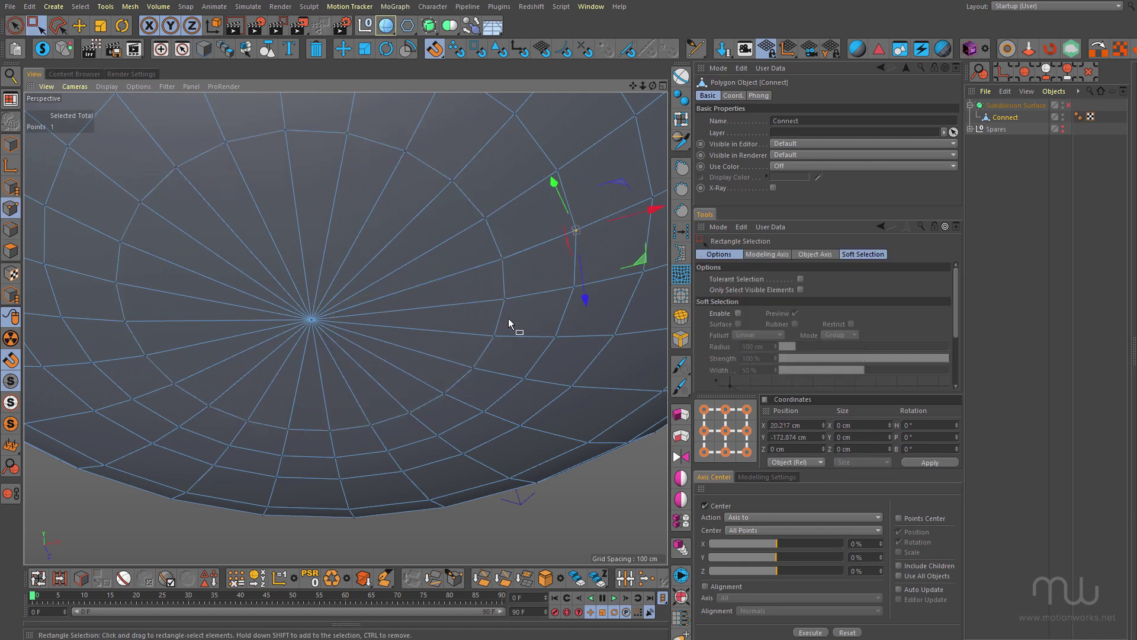
{"action": "left_click_drag", "start_coordinate": [485, 245], "coordinate": [515, 270]}
{"action": "right_click", "coordinate": [515, 270]}
{"action": "left_click", "coordinate": [559, 476]}
{"action": "left_click", "coordinate": [556, 399]}
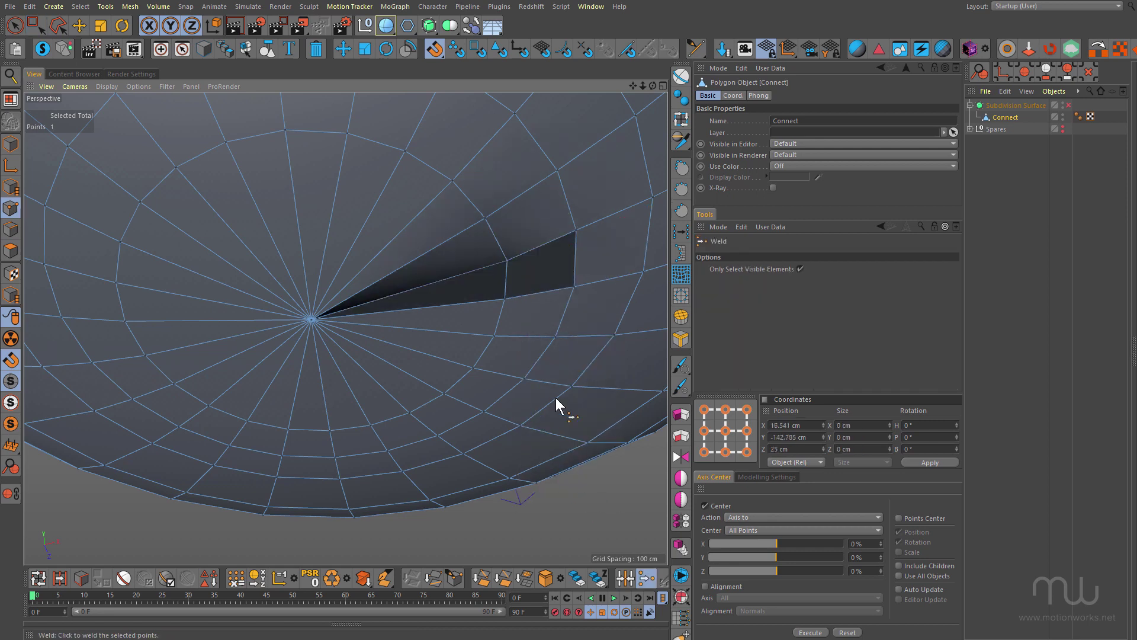
{"action": "key", "text": "ctrl+z"}
- Weld the two coincident points on the innermost loop at X 14.764 cm, Z 0 cm
{"action": "left_click_drag", "start_coordinate": [532, 304], "coordinate": [568, 449], "text": "alt"}
{"action": "left_click_drag", "start_coordinate": [514, 401], "coordinate": [531, 315], "text": "alt"}
{"action": "key", "text": "0"}
{"action": "left_click_drag", "start_coordinate": [456, 173], "coordinate": [528, 217]}
{"action": "left_click_drag", "start_coordinate": [478, 409], "coordinate": [503, 399], "text": "alt"}
{"action": "right_click_drag", "start_coordinate": [466, 431], "coordinate": [572, 418], "text": "alt"}
{"action": "key", "text": "m"}
{"action": "key", "text": "q"}
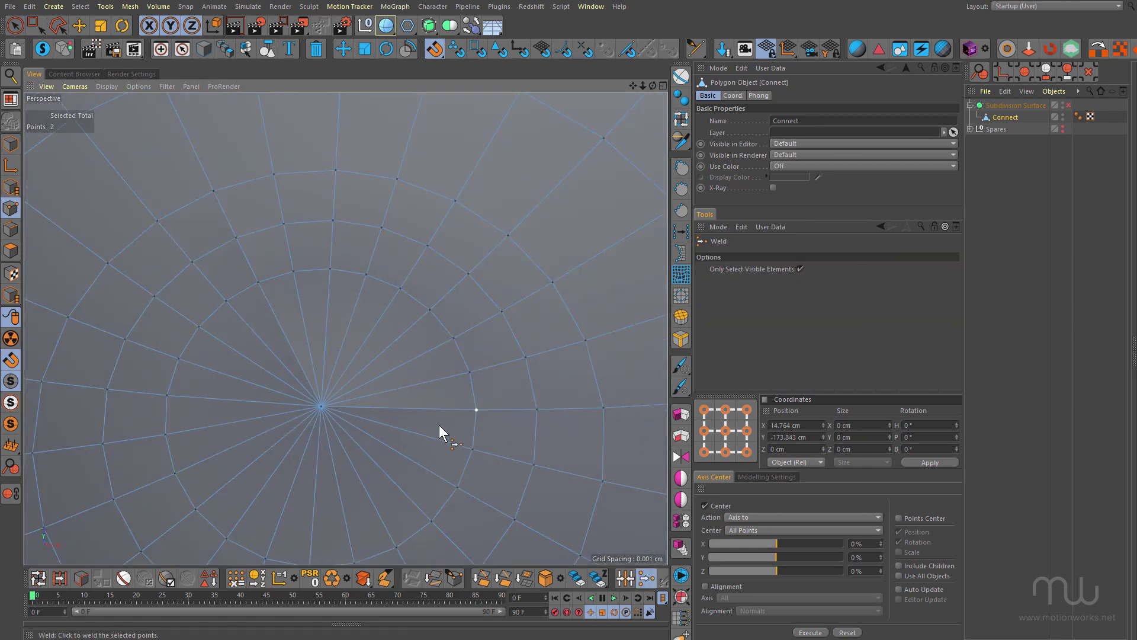
{"action": "left_click_drag", "start_coordinate": [513, 429], "coordinate": [470, 407], "text": "alt"}
{"action": "left_click", "coordinate": [468, 419]}
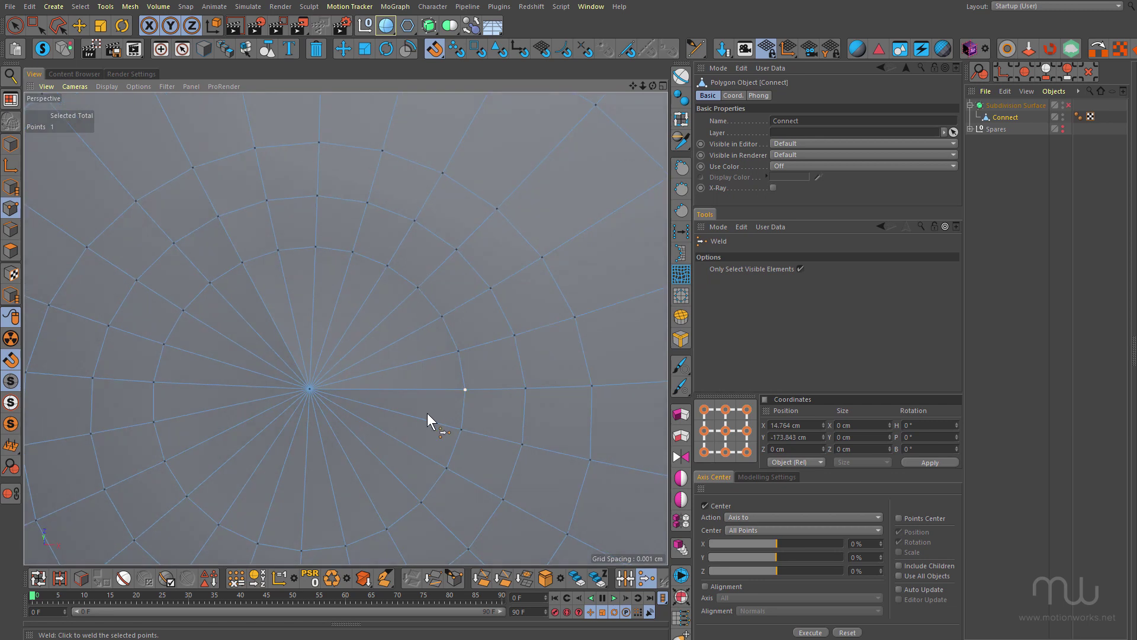
- Weld the duplicate points on the innermost loop at X -10.44 cm, Z 10.44 cm
{"action": "key", "text": "0"}
{"action": "key", "text": "m"}
{"action": "key", "text": "q"}
{"action": "left_click_drag", "start_coordinate": [247, 272], "coordinate": [218, 289], "text": "shift"}
{"action": "key", "text": "0"}
{"action": "key", "text": "m"}
{"action": "key", "text": "q"}
{"action": "scroll", "coordinate": [400, 362], "scroll_direction": "down", "scroll_amount": 2}
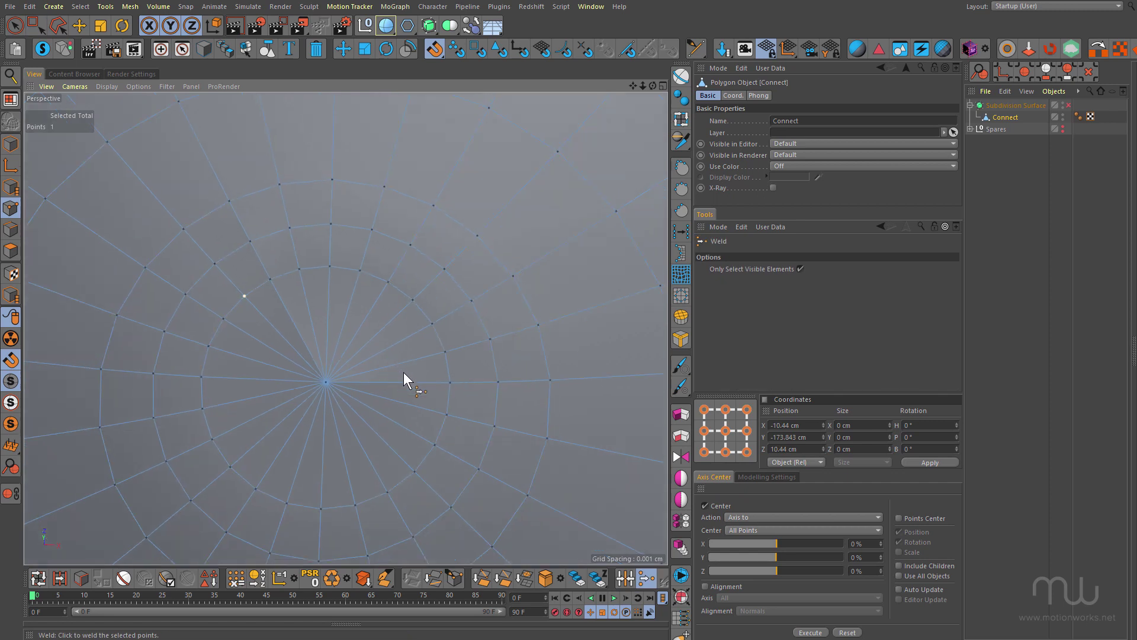
- Weld the remaining duplicate points on the innermost loop above the pole
{"action": "scroll", "coordinate": [411, 373], "scroll_direction": "up", "scroll_amount": 3}
{"action": "key", "text": "0"}
{"action": "left_click_drag", "start_coordinate": [285, 373], "coordinate": [362, 134], "text": "shift"}
{"action": "key", "text": "m"}
{"action": "key", "text": "q"}
{"action": "scroll", "coordinate": [363, 413], "scroll_direction": "down", "scroll_amount": 3}
{"action": "key", "text": "q"}
{"action": "key", "text": "q"}
{"action": "left_click_drag", "start_coordinate": [386, 371], "coordinate": [486, 315], "text": "alt"}
- Clone the innermost edge loop twice toward the pole with Edge Slide, at 25.529% and -29.329% offsets
{"action": "key", "text": "Return"}
{"action": "key", "text": "e"}
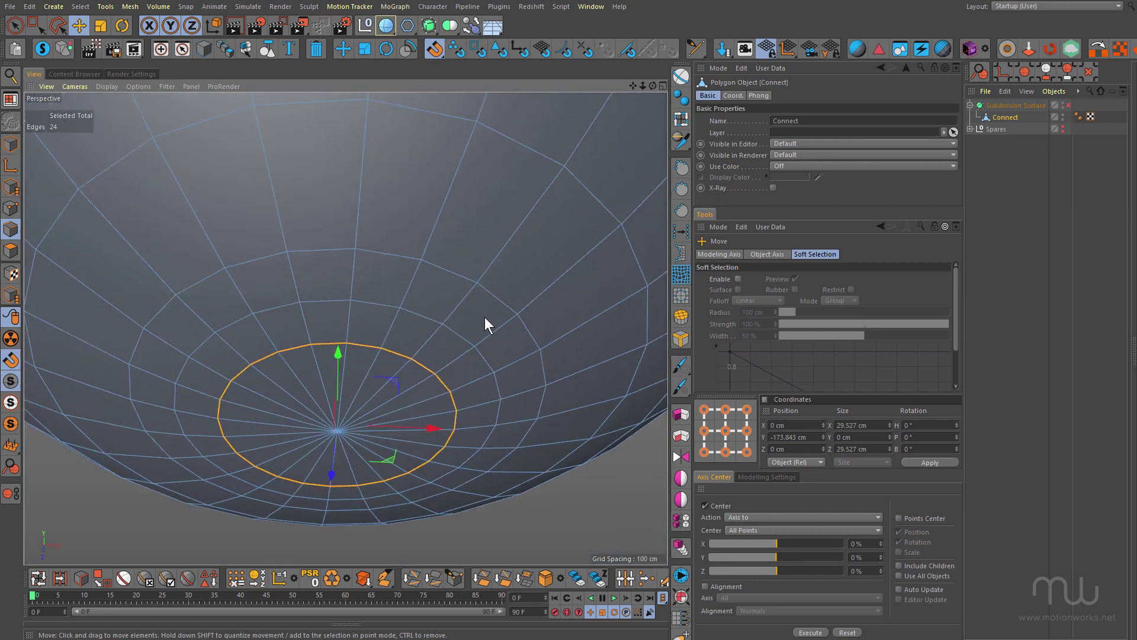
{"action": "key", "text": "m"}
{"action": "key", "text": "o"}
{"action": "left_click_drag", "start_coordinate": [384, 354], "coordinate": [215, 502]}
{"action": "scroll", "coordinate": [403, 441], "scroll_direction": "up", "scroll_amount": 5}
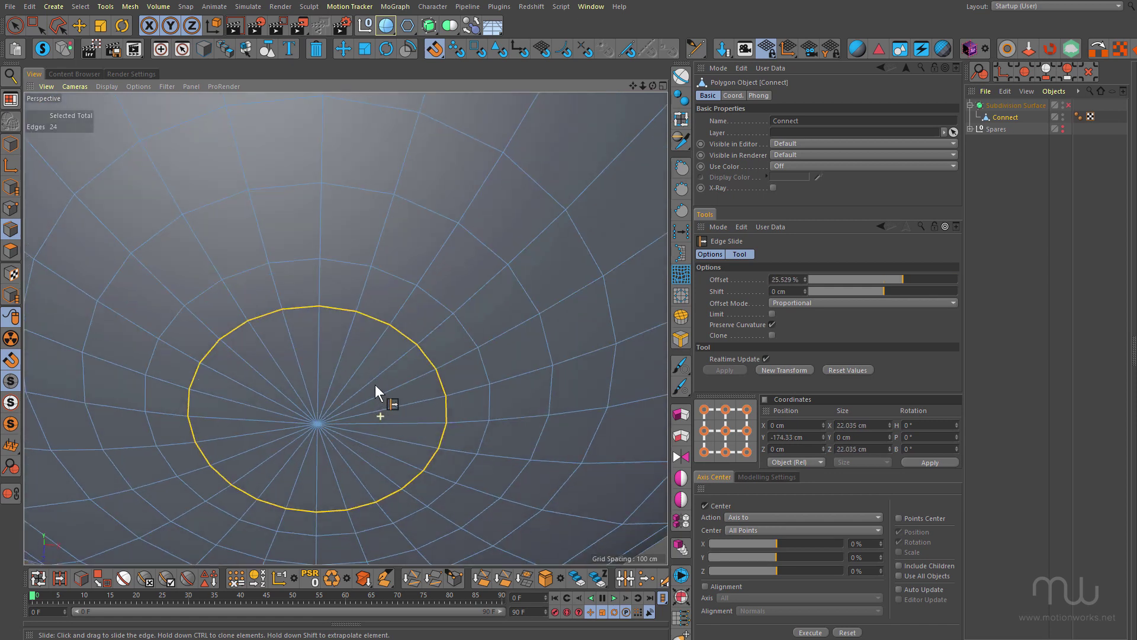
{"action": "left_click_drag", "start_coordinate": [371, 326], "coordinate": [610, 301]}
{"action": "left_click_drag", "start_coordinate": [396, 340], "coordinate": [367, 534], "text": "alt"}
{"action": "right_click_drag", "start_coordinate": [416, 435], "coordinate": [237, 408], "text": "alt"}
{"action": "mouse_move", "coordinate": [377, 401]}
{"action": "left_mouse_down", "text": "alt"}
{"action": "mouse_move", "coordinate": [391, 310]}
{"action": "mouse_move", "coordinate": [361, 393]}
{"action": "mouse_move", "coordinate": [359, 356]}
{"action": "mouse_move", "coordinate": [378, 427]}
{"action": "mouse_move", "coordinate": [375, 417]}
{"action": "left_mouse_up", "text": "alt"}
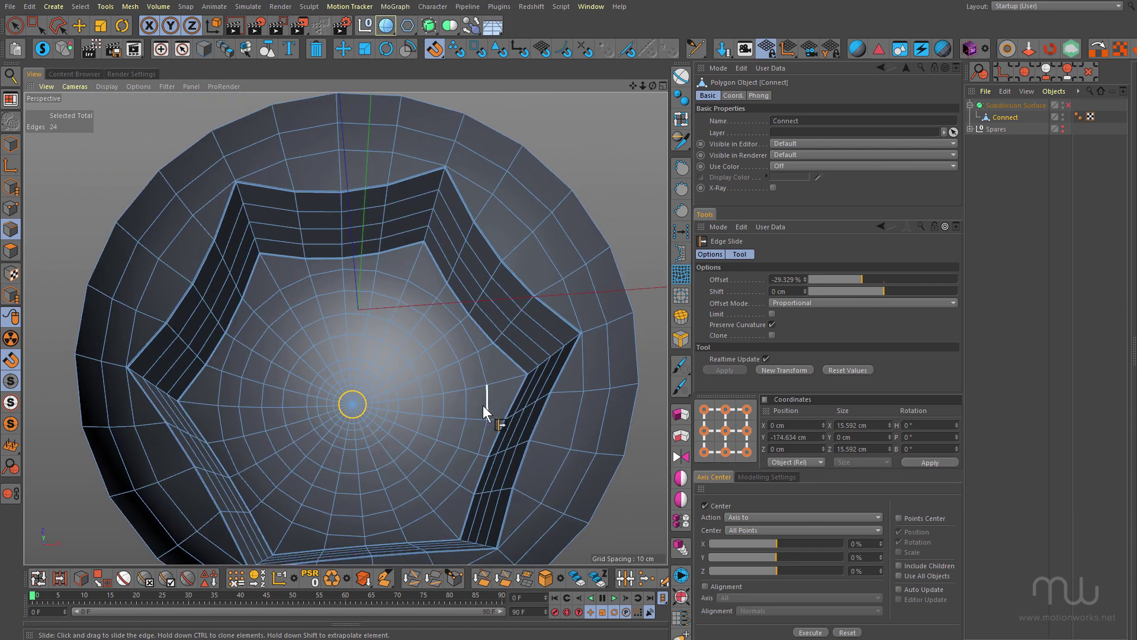
- Preview-render the smoothed socket and examine the subdivided mesh around the loops for irregularities
{"action": "key", "text": "q"}
{"action": "left_click_drag", "start_coordinate": [458, 388], "coordinate": [440, 378], "text": "alt"}
{"action": "key", "text": "ctrl+r"}
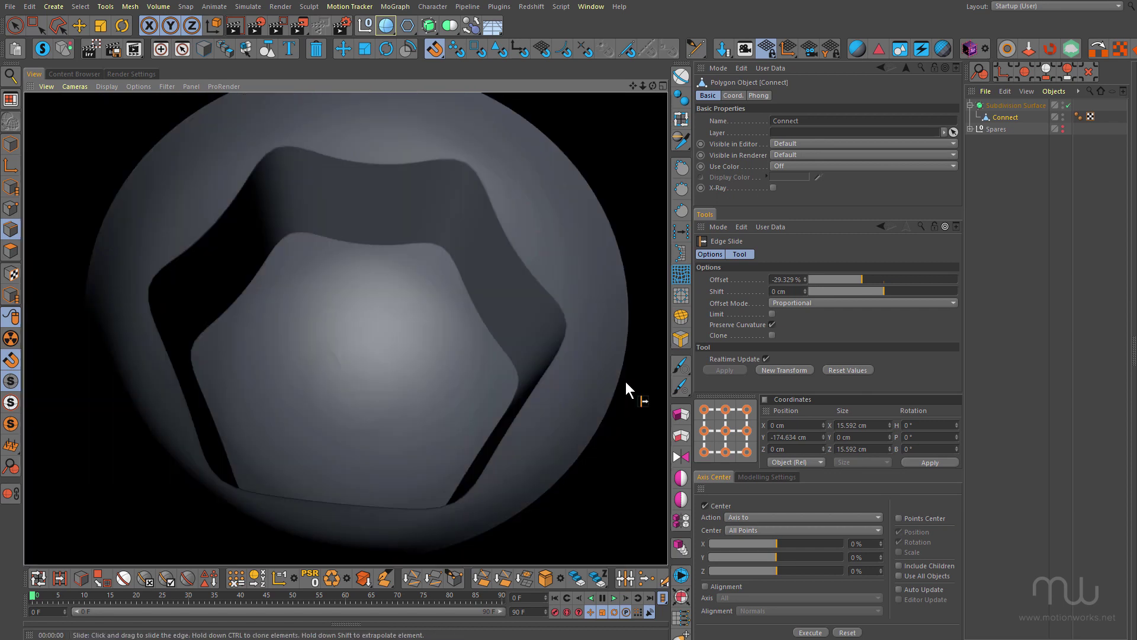
{"action": "right_click_drag", "start_coordinate": [344, 363], "coordinate": [449, 352], "text": "alt"}
{"action": "right_click_drag", "start_coordinate": [349, 335], "coordinate": [335, 287], "text": "alt"}
{"action": "left_click_drag", "start_coordinate": [336, 286], "coordinate": [323, 275], "text": "alt"}
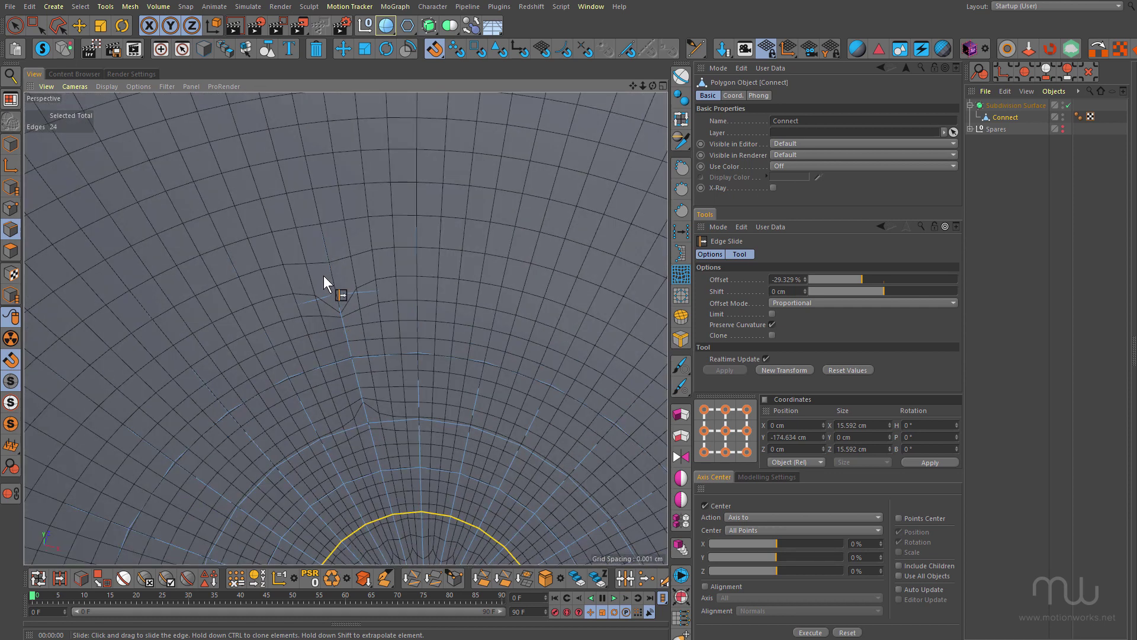
{"action": "key", "text": "q"}
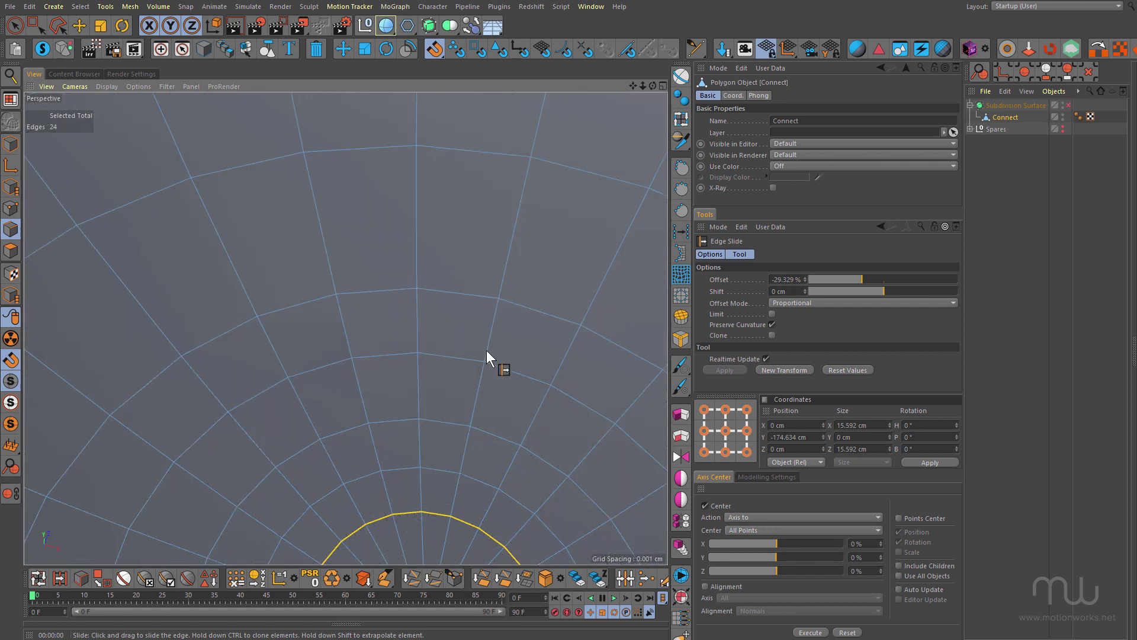
- Weld the duplicate points where one radial edge crosses two neighbouring outer loops of the bowl
{"action": "left_click", "coordinate": [36, 26]}
{"action": "left_click", "coordinate": [11, 208]}
{"action": "left_click_drag", "start_coordinate": [340, 301], "coordinate": [341, 302]}
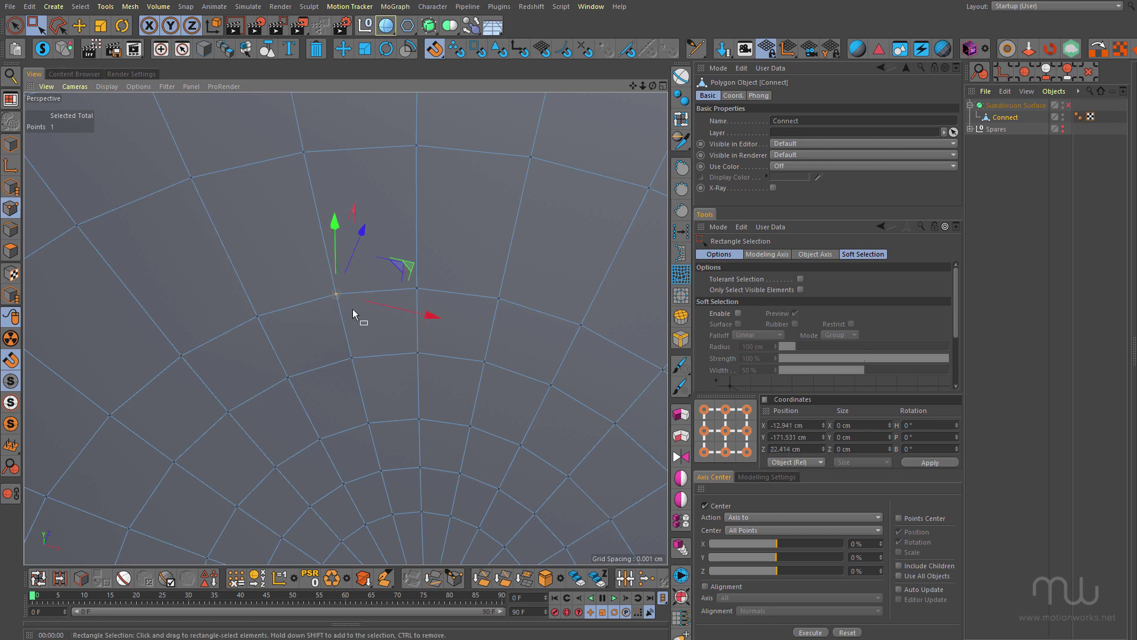
{"action": "key", "text": "m"}
{"action": "key", "text": "q"}
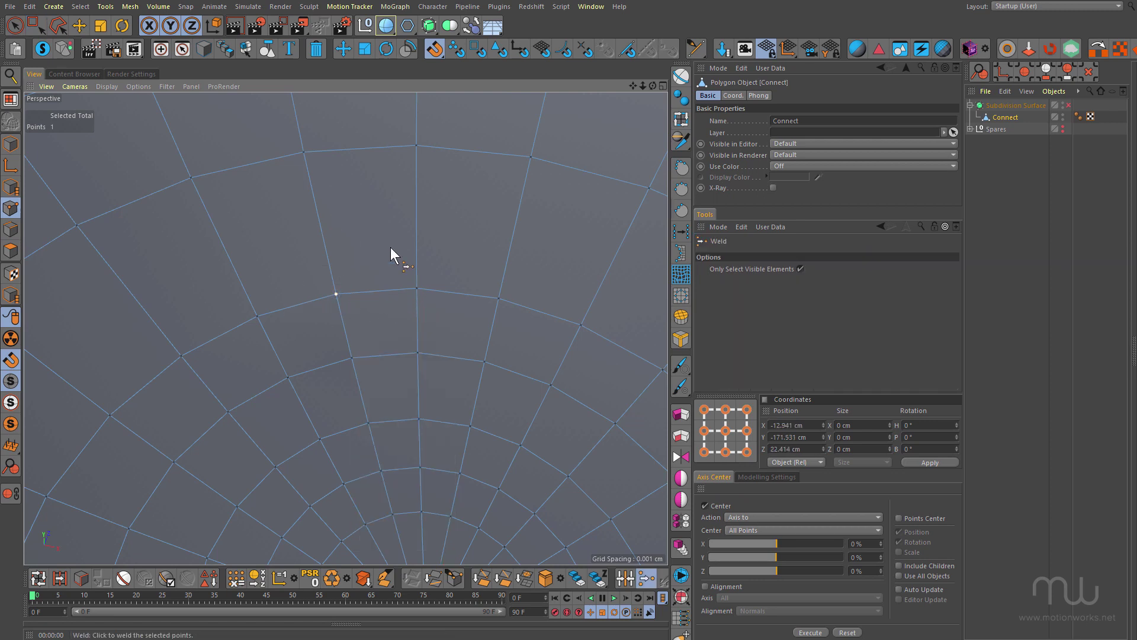
{"action": "key", "text": "q"}
{"action": "key", "text": "space"}
{"action": "left_click_drag", "start_coordinate": [334, 349], "coordinate": [383, 376]}
{"action": "key", "text": "space"}
- Preview-render the smoothed bowl and examine its surface and the subdivided mesh at the pole
{"action": "right_click_drag", "start_coordinate": [417, 339], "coordinate": [353, 374], "text": "alt"}
{"action": "left_click_drag", "start_coordinate": [354, 373], "coordinate": [448, 328], "text": "alt"}
{"action": "right_click_drag", "start_coordinate": [447, 345], "coordinate": [532, 314], "text": "alt"}
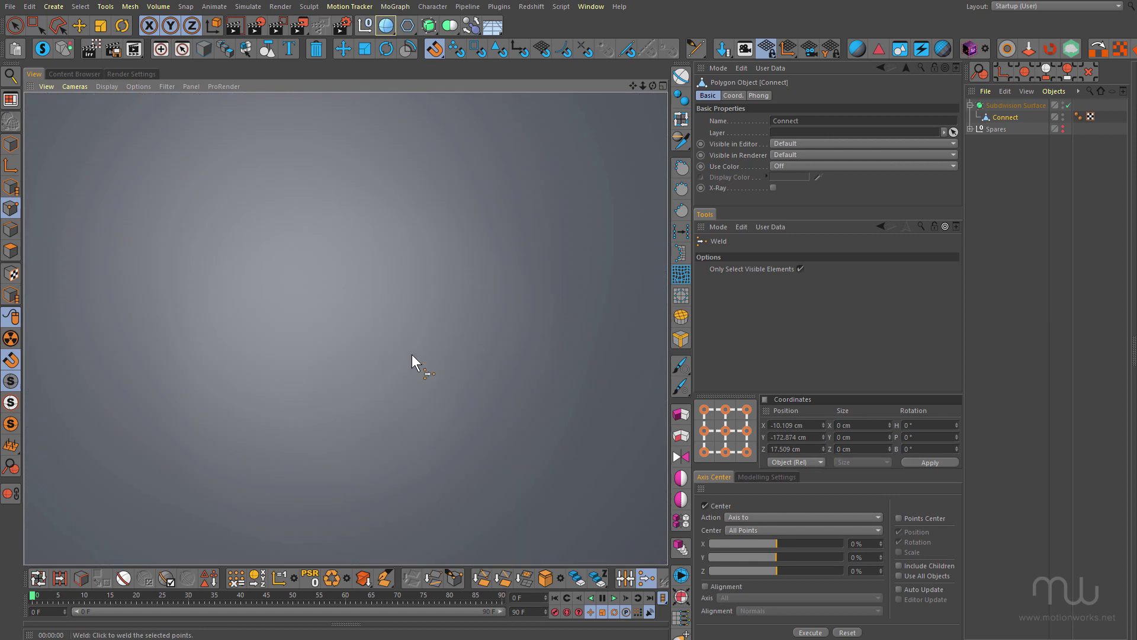
{"action": "scroll", "coordinate": [414, 363], "scroll_direction": "down", "scroll_amount": 5}
{"action": "key", "text": "ctrl+r"}
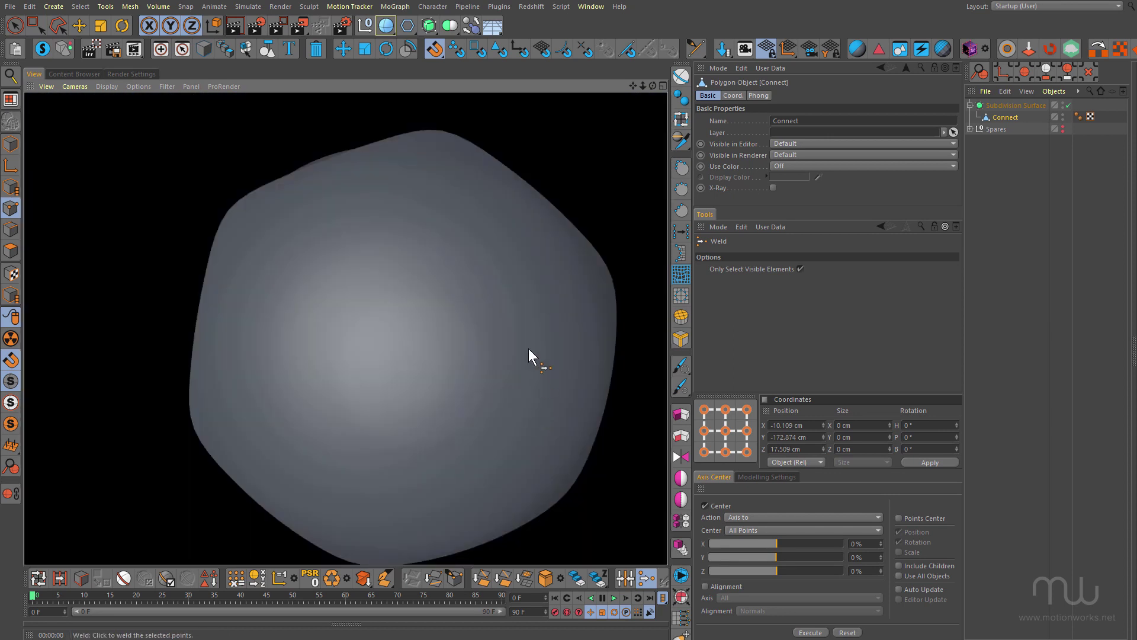
{"action": "left_click_drag", "start_coordinate": [457, 286], "coordinate": [463, 442], "text": "alt"}
{"action": "left_click_drag", "start_coordinate": [348, 328], "coordinate": [429, 460], "text": "alt"}
{"action": "right_click_drag", "start_coordinate": [398, 270], "coordinate": [536, 222], "text": "alt"}
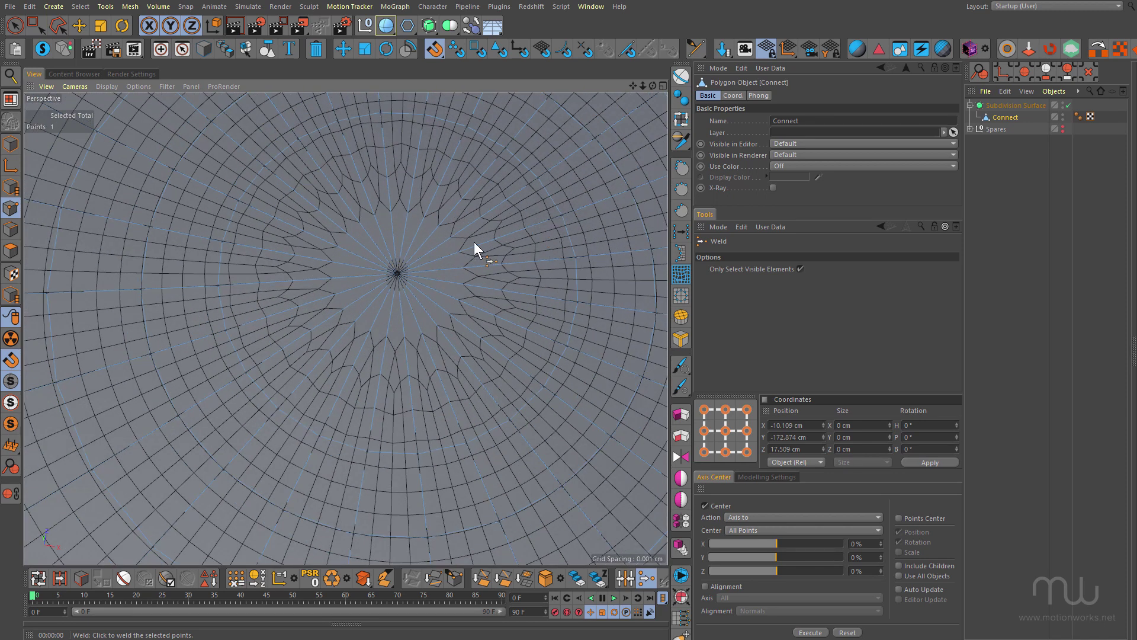
- Select the 24 triangles around the pole with Live Selection and convert them into a grid of quads
{"action": "key", "text": "Return"}
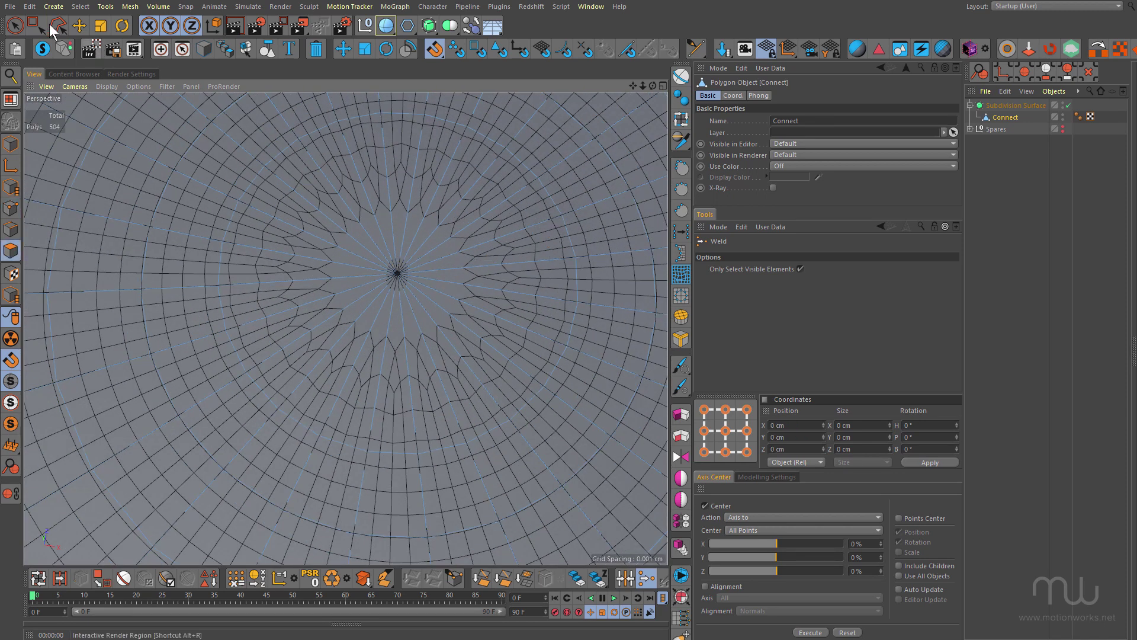
{"action": "key", "text": "space"}
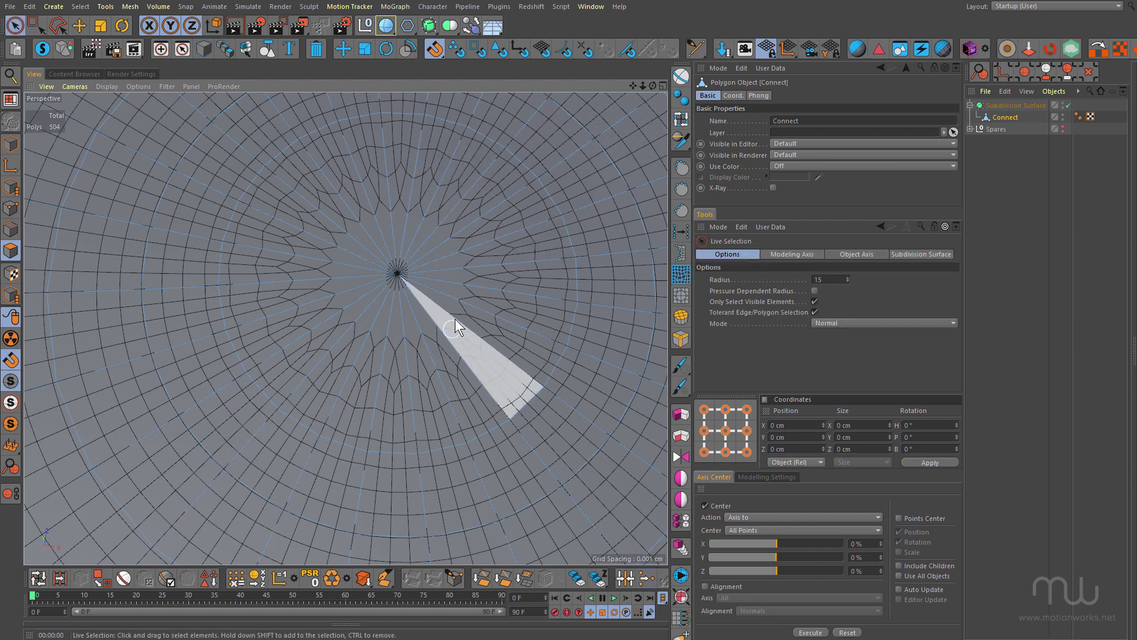
{"action": "left_click_drag", "start_coordinate": [455, 319], "coordinate": [454, 290], "text": "alt"}
{"action": "key", "text": "q"}
{"action": "mouse_move", "coordinate": [452, 241]}
{"action": "left_mouse_down"}
{"action": "mouse_move", "coordinate": [409, 345]}
{"action": "mouse_move", "coordinate": [464, 268]}
{"action": "left_mouse_up"}
{"action": "scroll", "coordinate": [464, 268], "scroll_direction": "down", "scroll_amount": 5}
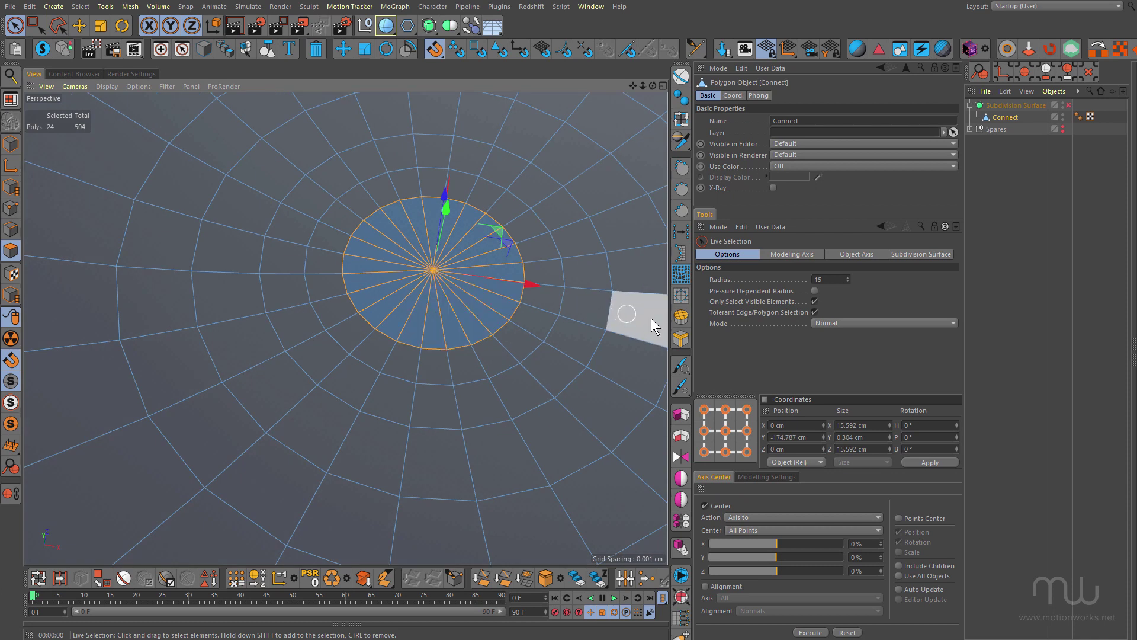
{"action": "left_click", "coordinate": [677, 315]}
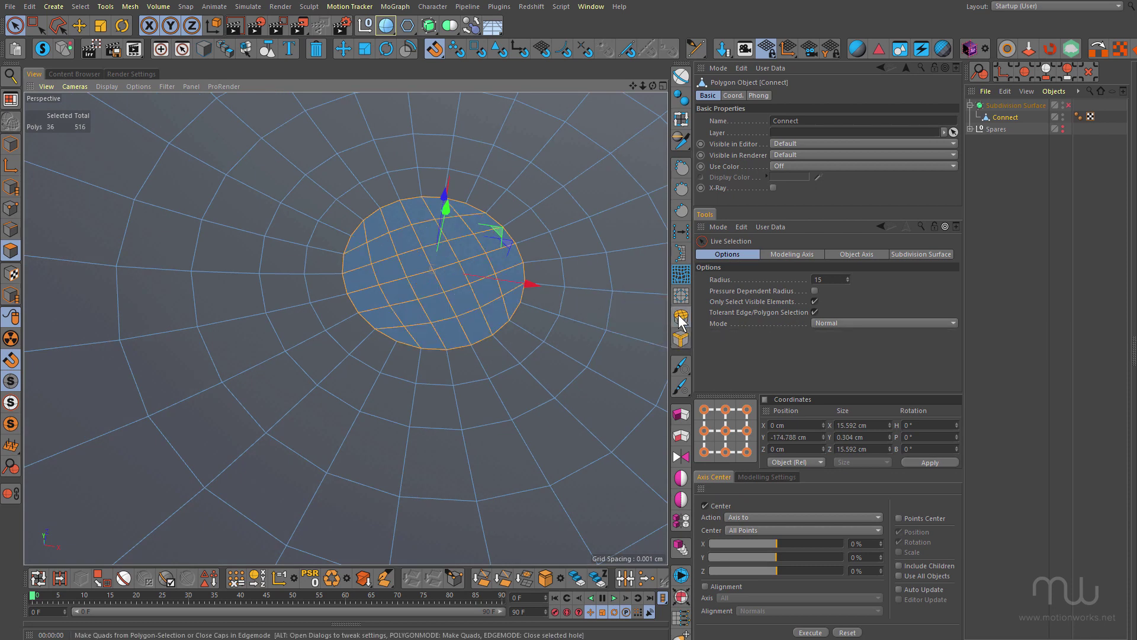
{"action": "left_click_drag", "start_coordinate": [454, 308], "coordinate": [402, 353], "text": "alt"}
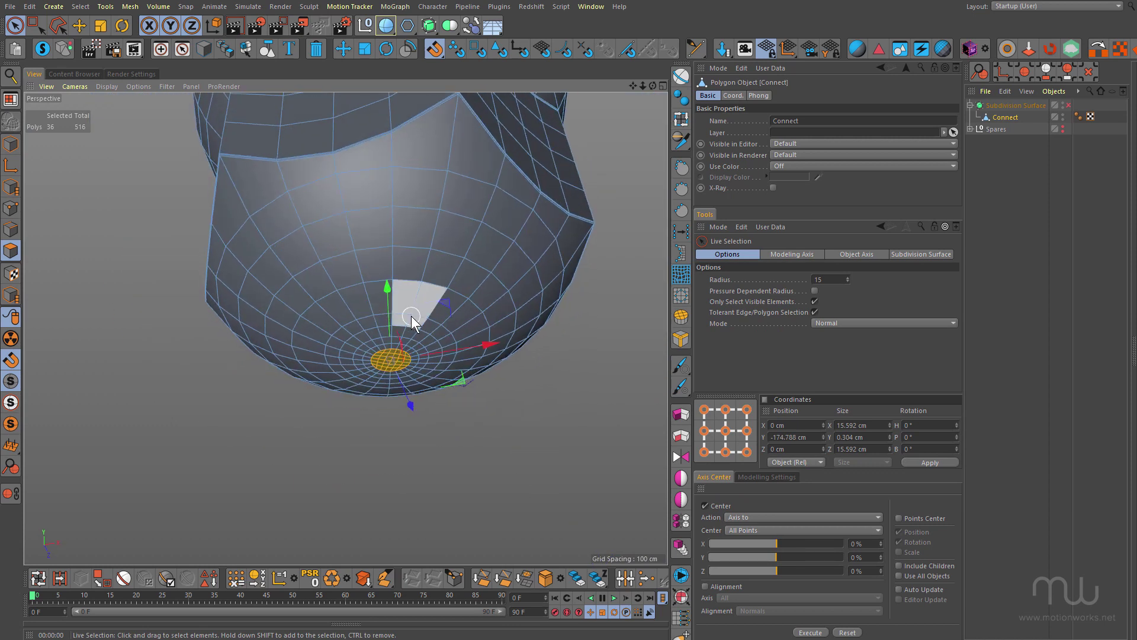
- Grow the polygon selection ring by ring from the quad cap to the last full loop before the hexagonal walls
{"action": "key", "text": "u"}
{"action": "key", "text": "g"}
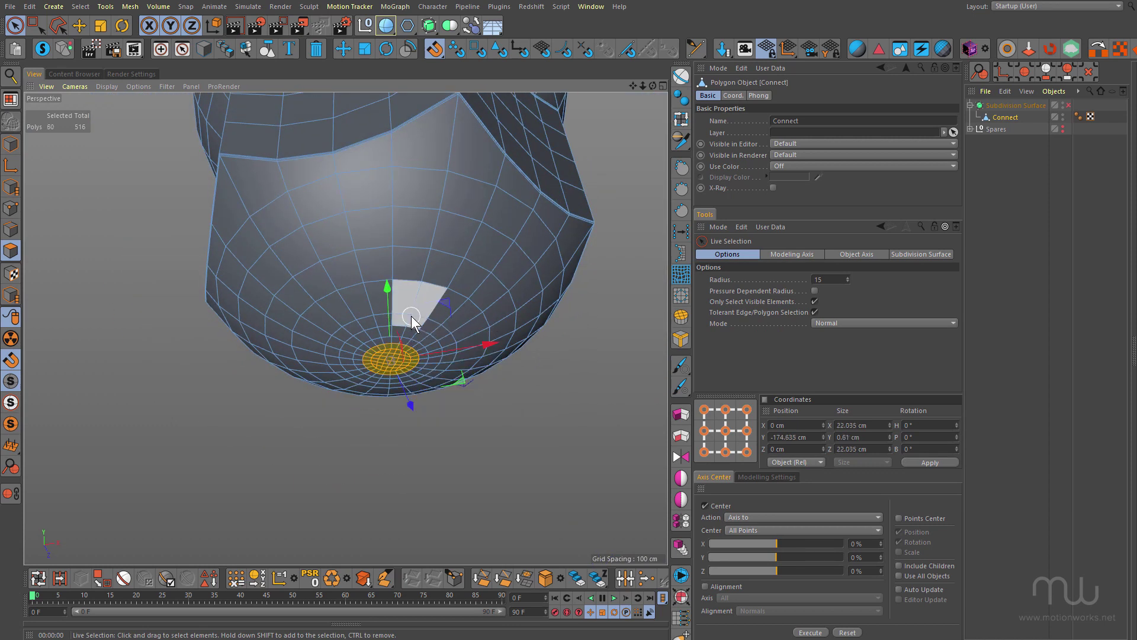
{"action": "key", "text": "u"}
{"action": "key", "text": "y"}
{"action": "key", "text": "u"}
{"action": "key", "text": "y"}
{"action": "key", "text": "u"}
{"action": "key", "text": "y"}
{"action": "key", "text": "u"}
{"action": "key", "text": "y"}
{"action": "key", "text": "u"}
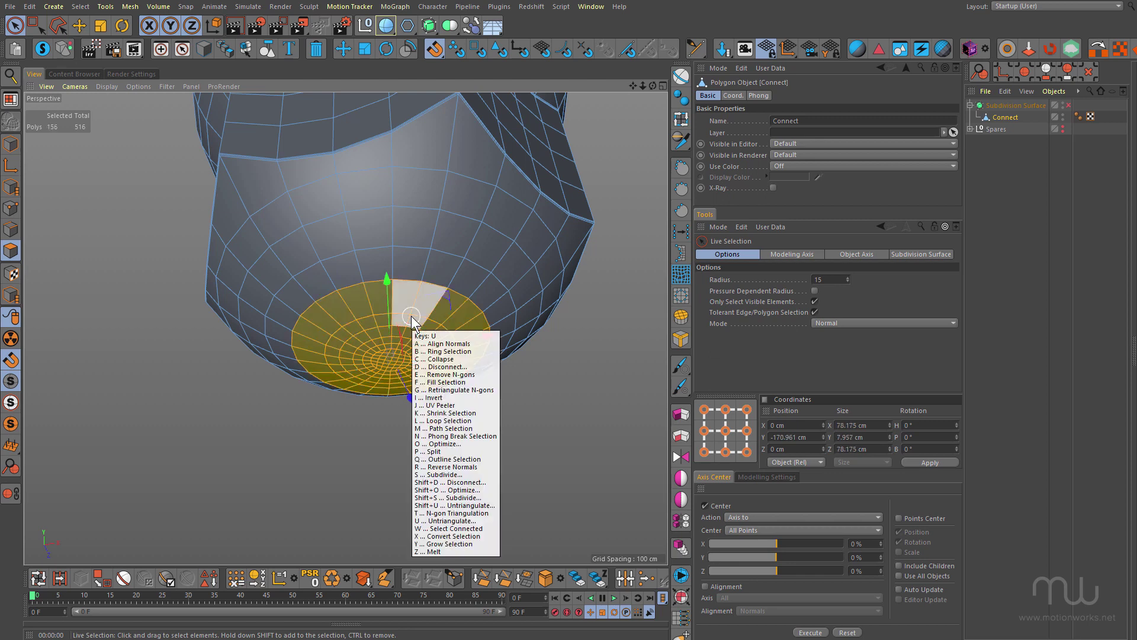
{"action": "key", "text": "y"}
{"action": "key", "text": "u"}
{"action": "key", "text": "y"}
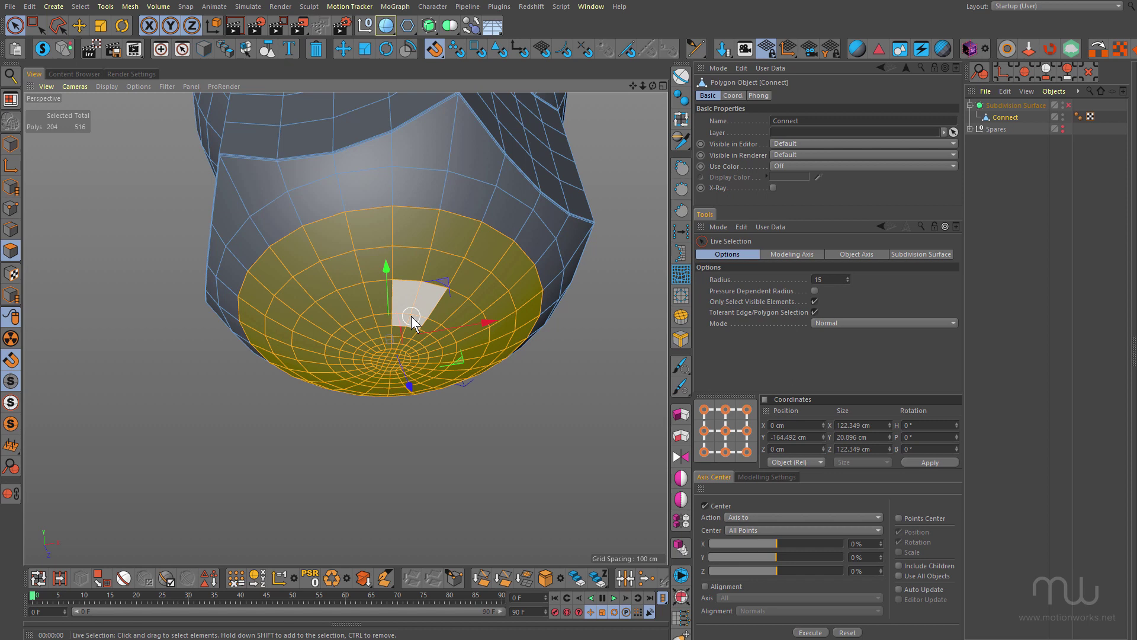
{"action": "key", "text": "u"}
{"action": "key", "text": "g"}
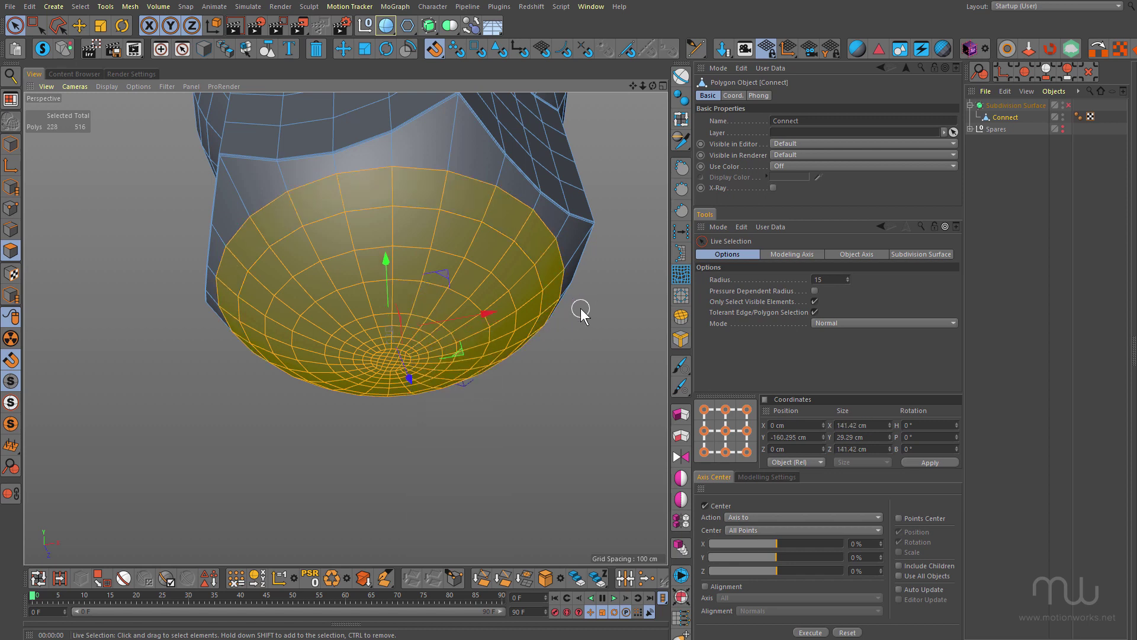
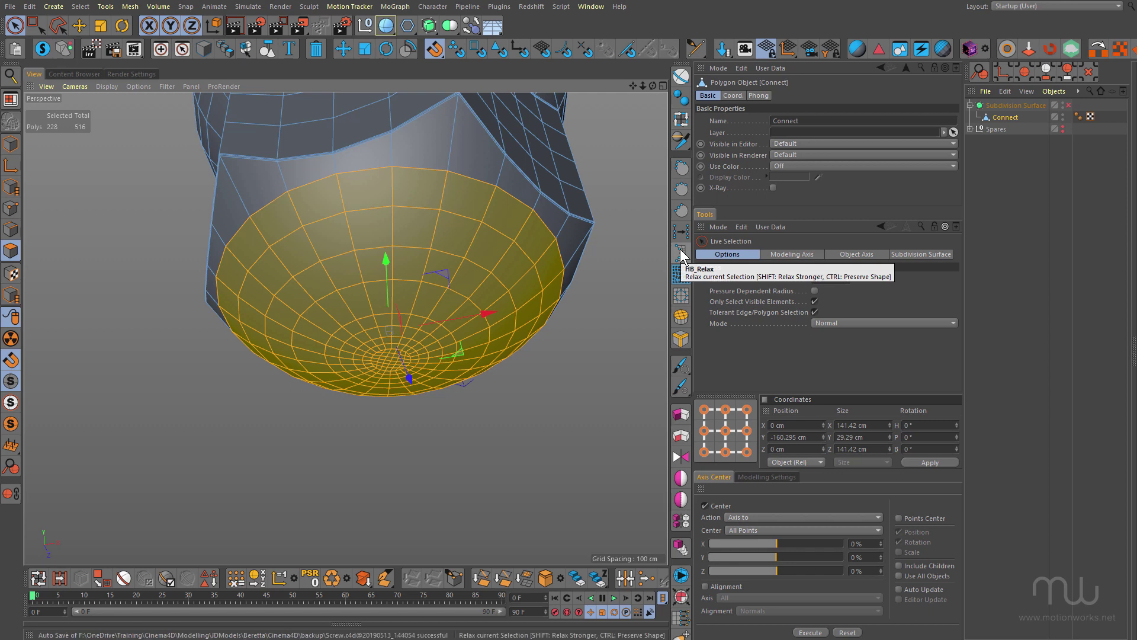
- Try relaxing the selected bowl polygons with four passes of HB_Relax and view them from the side
{"action": "left_click", "coordinate": [681, 255]}
{"action": "left_click", "coordinate": [681, 251]}
{"action": "left_click", "coordinate": [681, 251]}
{"action": "left_click", "coordinate": [681, 250]}
{"action": "left_click_drag", "start_coordinate": [495, 240], "coordinate": [498, 326], "text": "alt"}
- Undo the relaxing and restore the grown polygon selection on the bowl
{"action": "key", "text": "ctrl+z"}
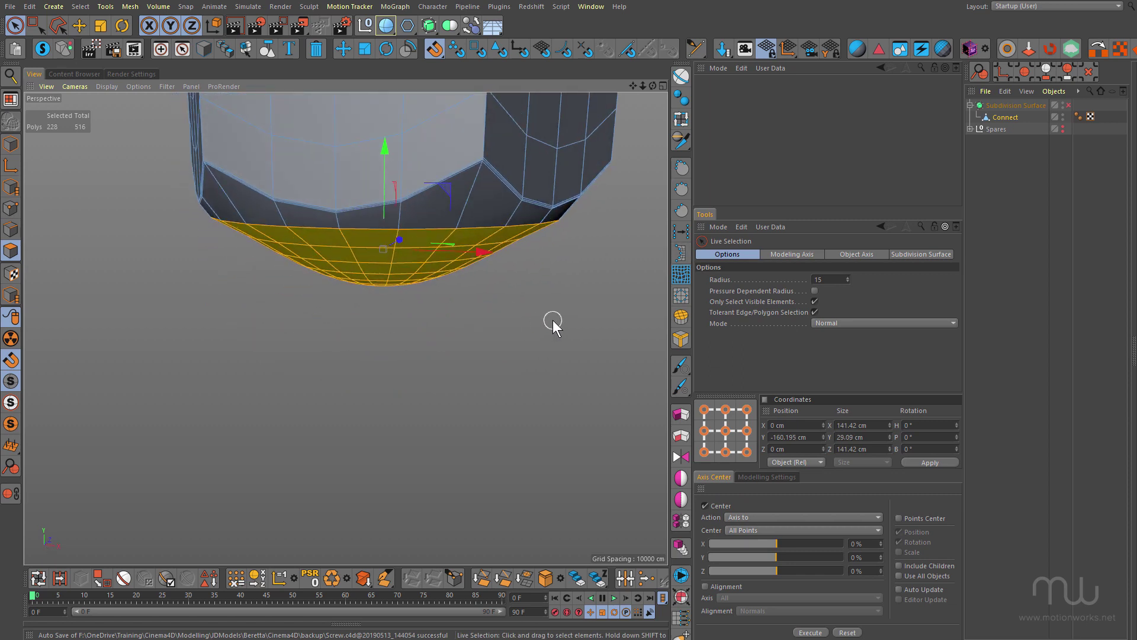
{"action": "key", "text": "ctrl+z"}
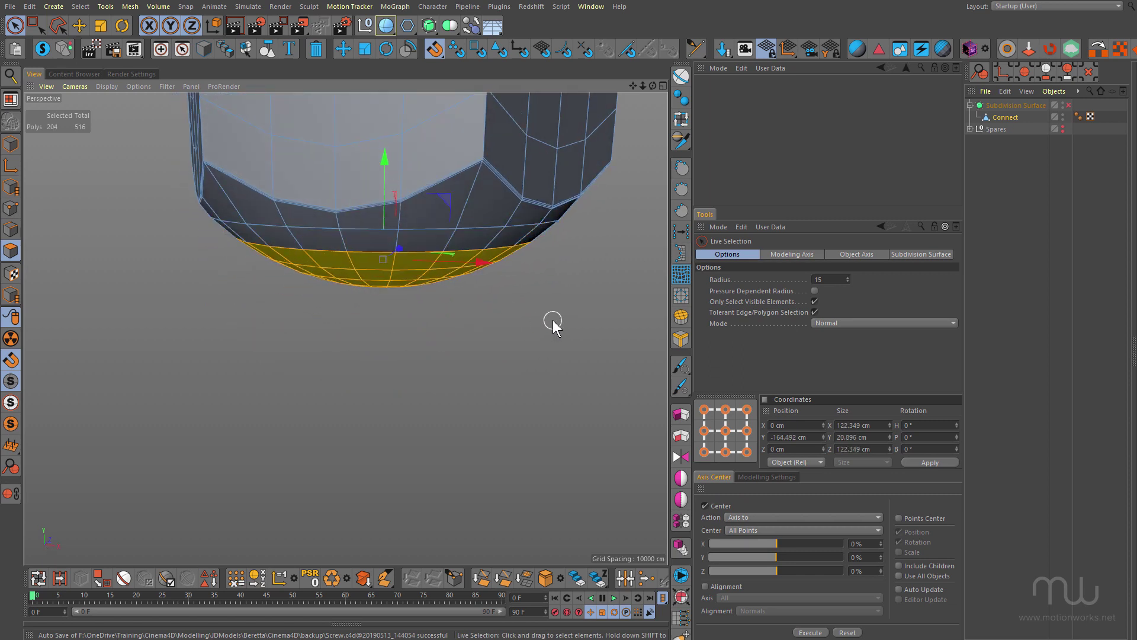
{"action": "left_click_drag", "start_coordinate": [499, 261], "coordinate": [473, 224], "text": "alt"}
{"action": "key", "text": "ctrl+y"}
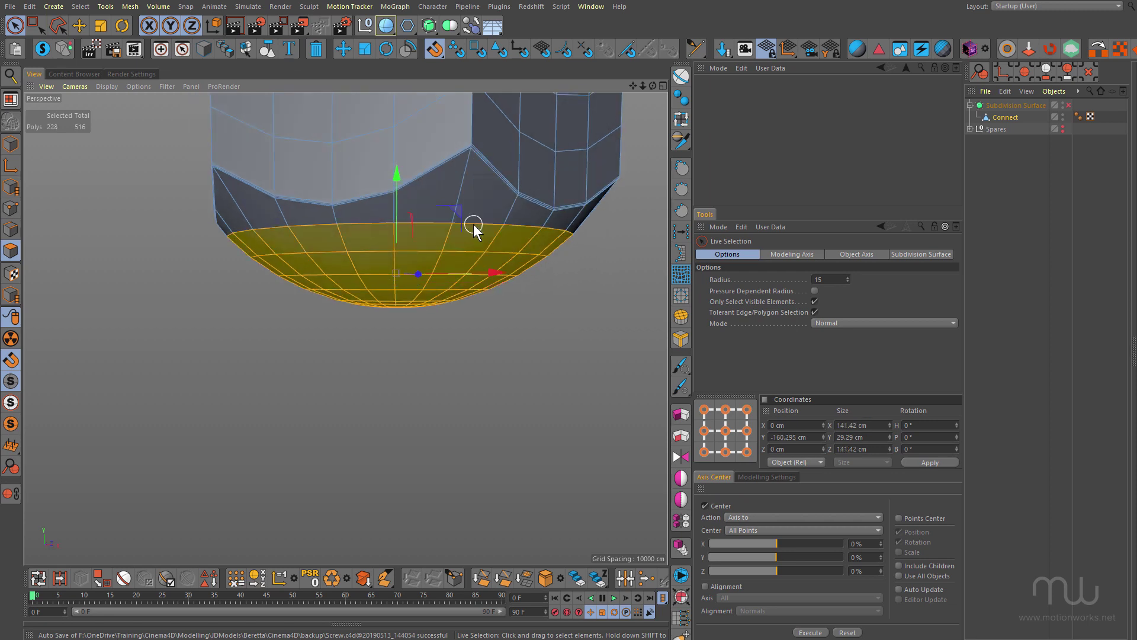
- Relax the selected bowl polygons with seven passes of HB_Relax and check the bowl from below and inside
{"action": "left_click_drag", "start_coordinate": [474, 240], "coordinate": [478, 155], "text": "alt"}
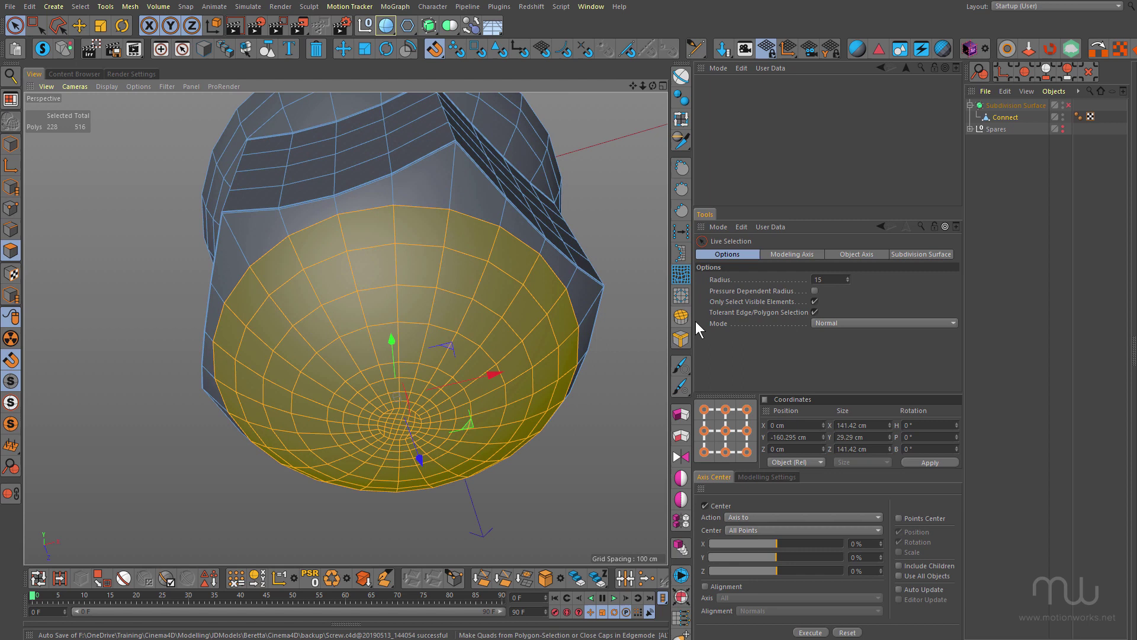
{"action": "left_click", "coordinate": [678, 251]}
{"action": "left_click", "coordinate": [678, 251]}
{"action": "left_click", "coordinate": [678, 251]}
{"action": "left_click", "coordinate": [678, 251]}
{"action": "left_click", "coordinate": [677, 251]}
{"action": "left_click", "coordinate": [678, 251]}
{"action": "left_click", "coordinate": [677, 251]}
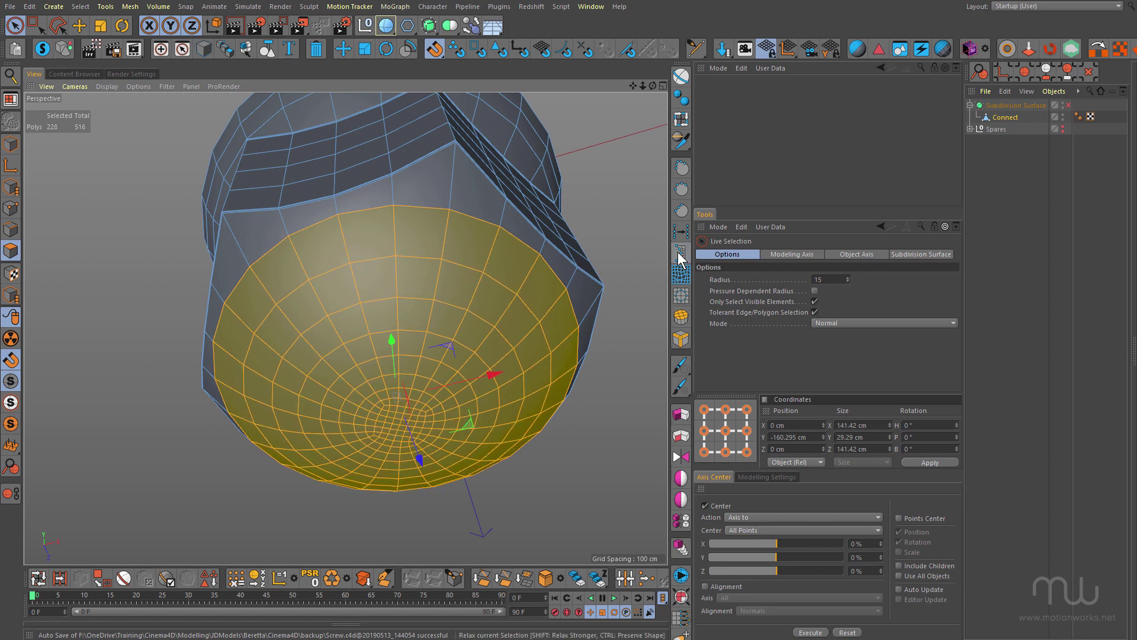
{"action": "left_click_drag", "start_coordinate": [618, 286], "coordinate": [410, 449], "text": "alt"}
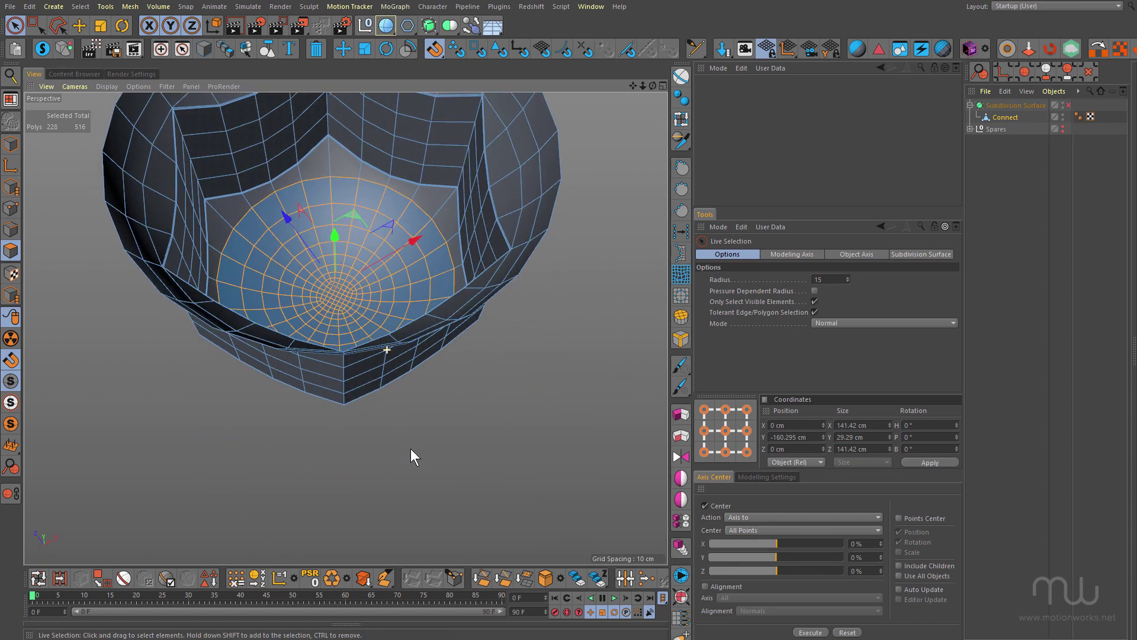
{"action": "left_click_drag", "start_coordinate": [439, 311], "coordinate": [421, 332], "text": "alt"}
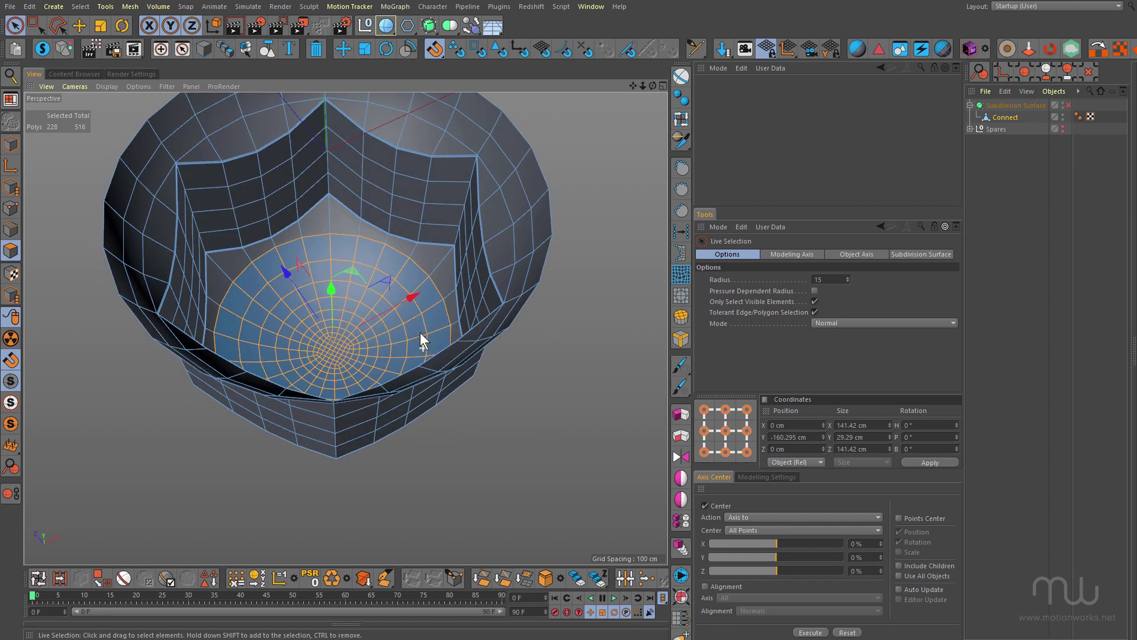
- Select all polygons of the screw head mesh and reverse their normals
{"action": "key", "text": "ctrl+a"}
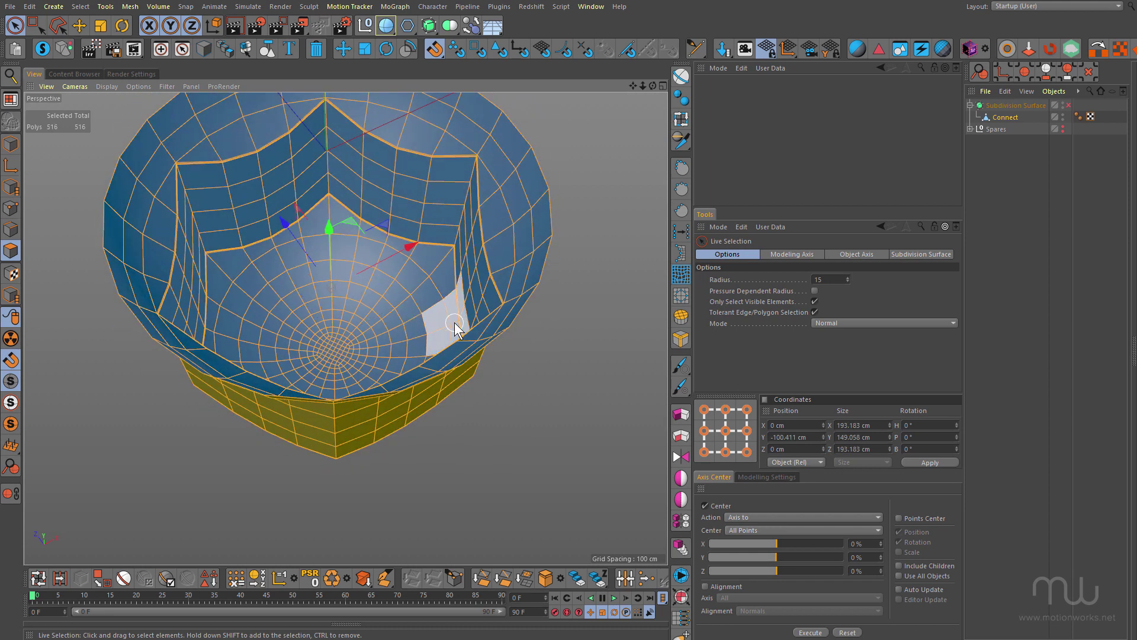
{"action": "key", "text": "u"}
{"action": "key", "text": "r"}
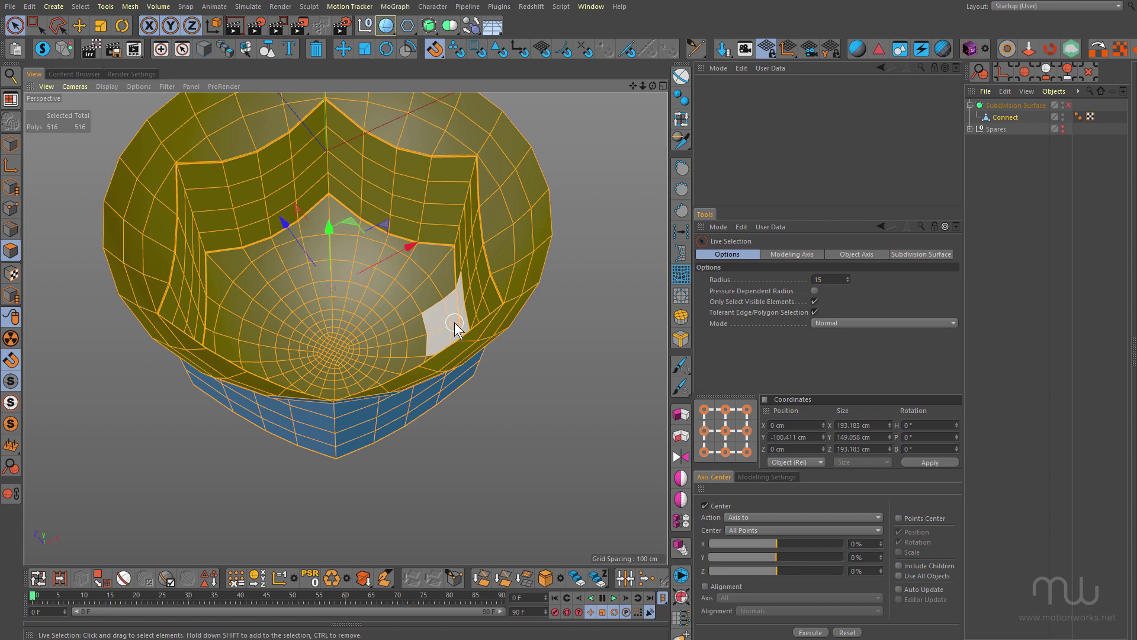
- Turn the Subdivision Surface back on and render the view to check the socket's shading
{"action": "left_click_drag", "start_coordinate": [507, 343], "coordinate": [430, 297], "text": "alt"}
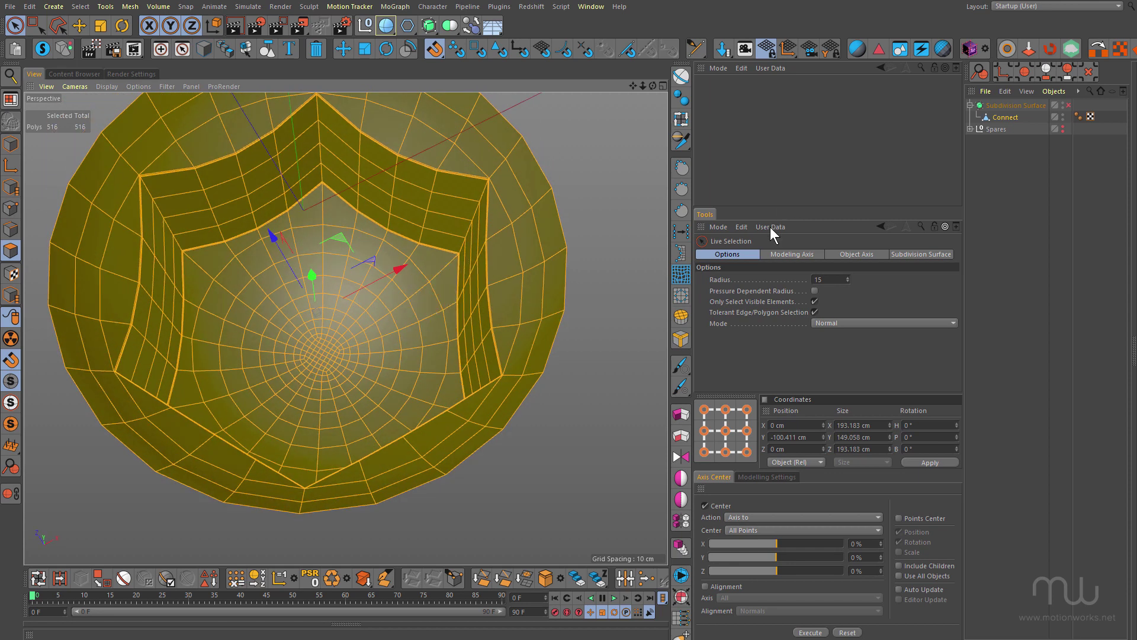
{"action": "key", "text": "q"}
{"action": "left_click_drag", "start_coordinate": [507, 318], "coordinate": [492, 335], "text": "alt"}
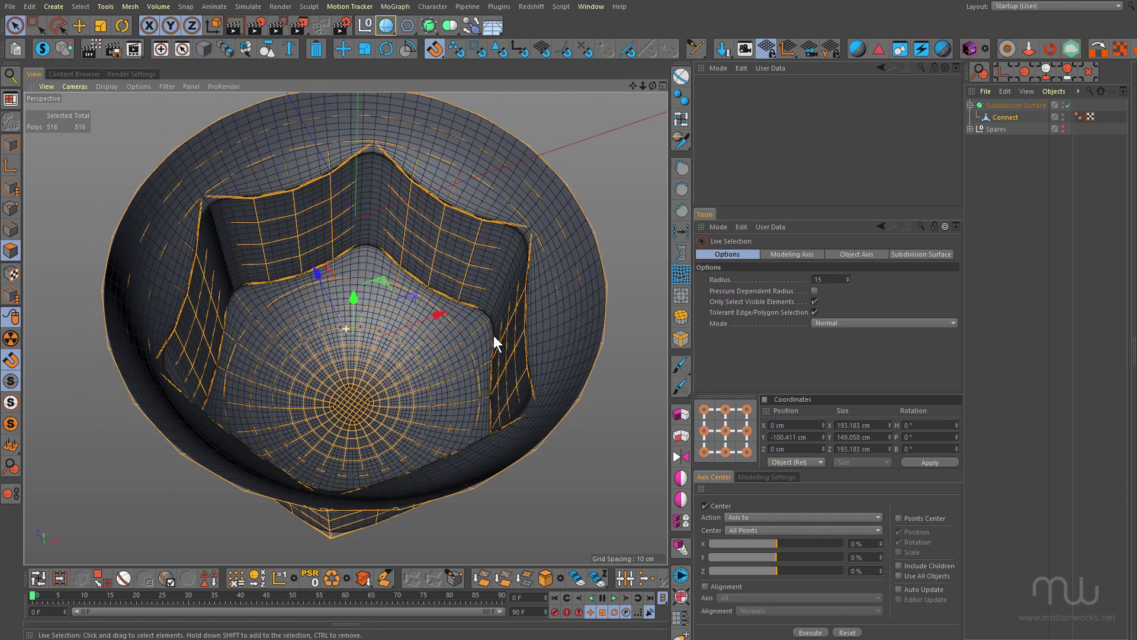
{"action": "key", "text": "ctrl+r"}
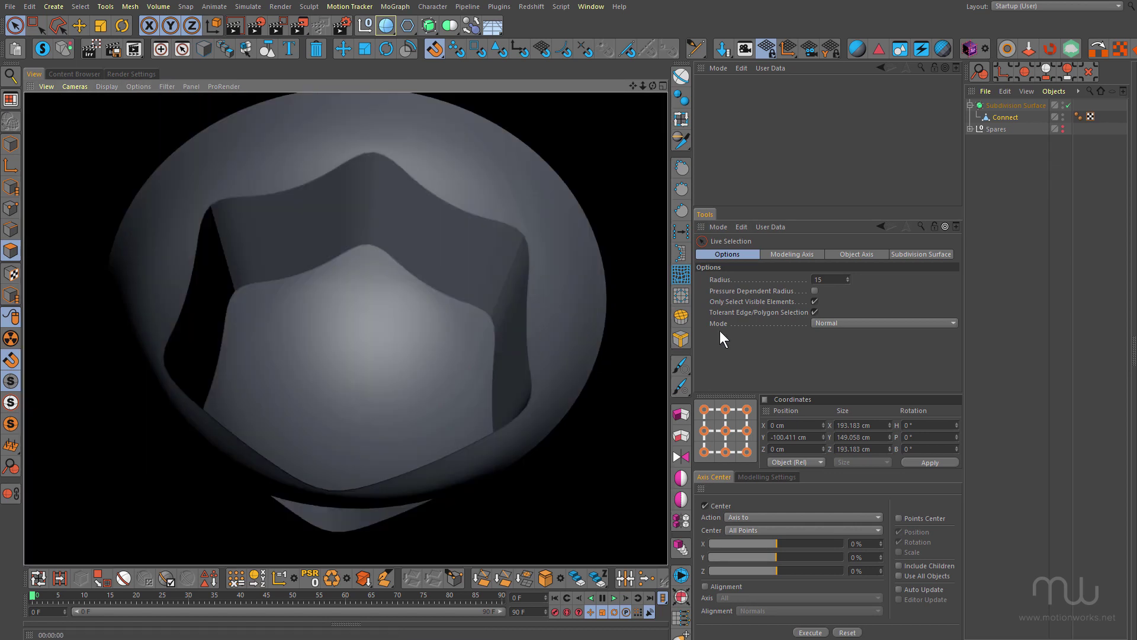
{"action": "left_click_drag", "start_coordinate": [535, 276], "coordinate": [263, 210], "text": "alt"}
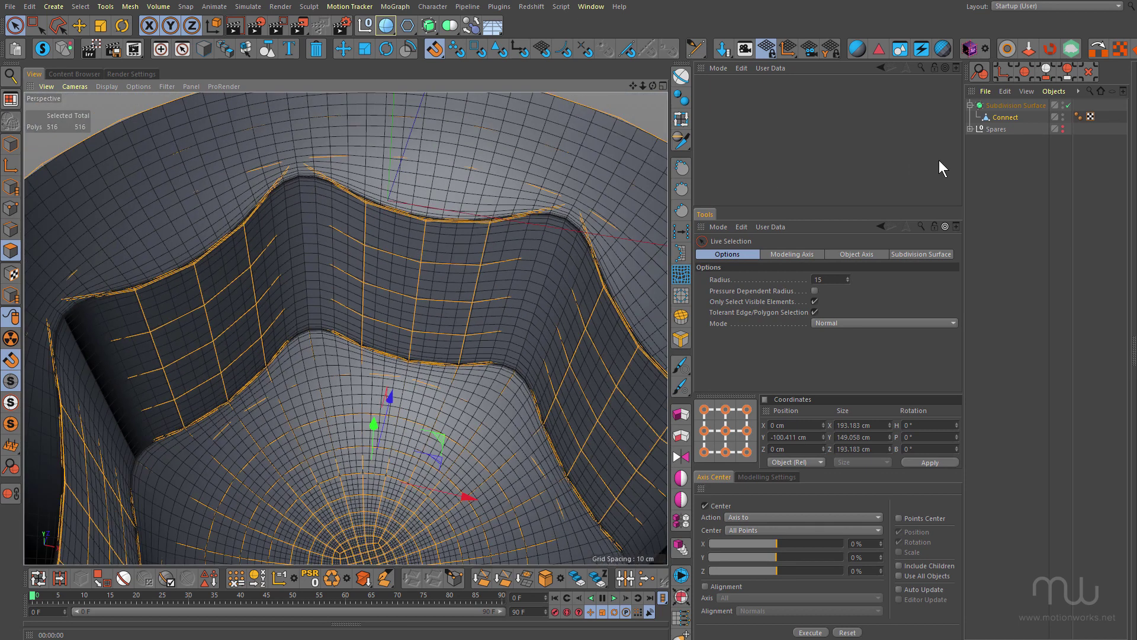
- Set the Phong Angle of the Connect mesh's Phong tag to 80°
{"action": "left_click", "coordinate": [1078, 117]}
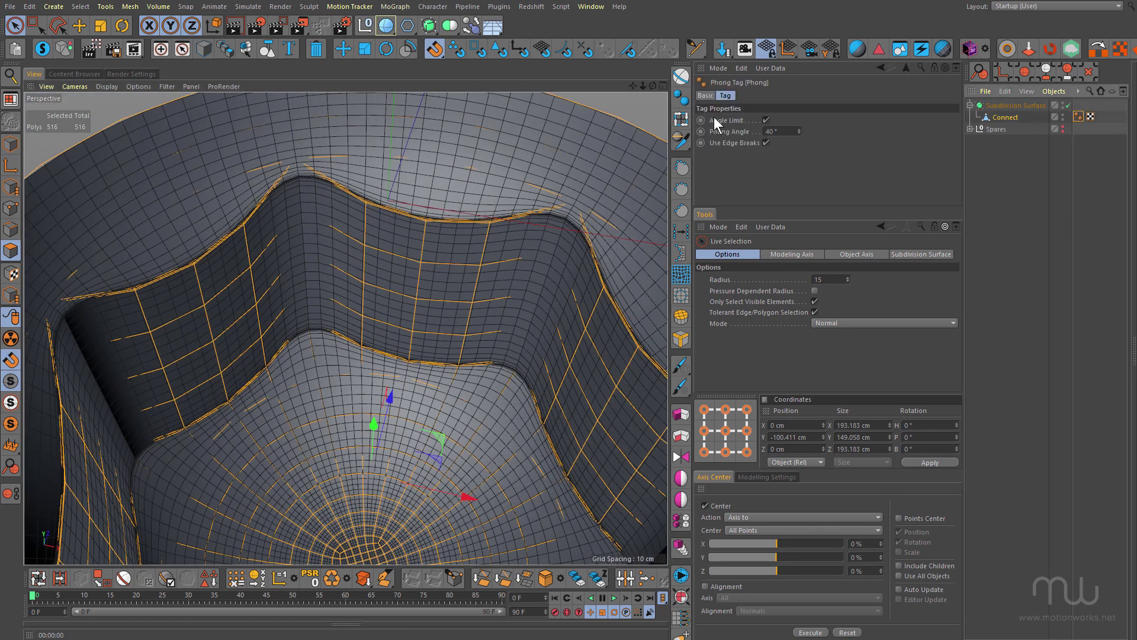
{"action": "left_click", "coordinate": [774, 132]}
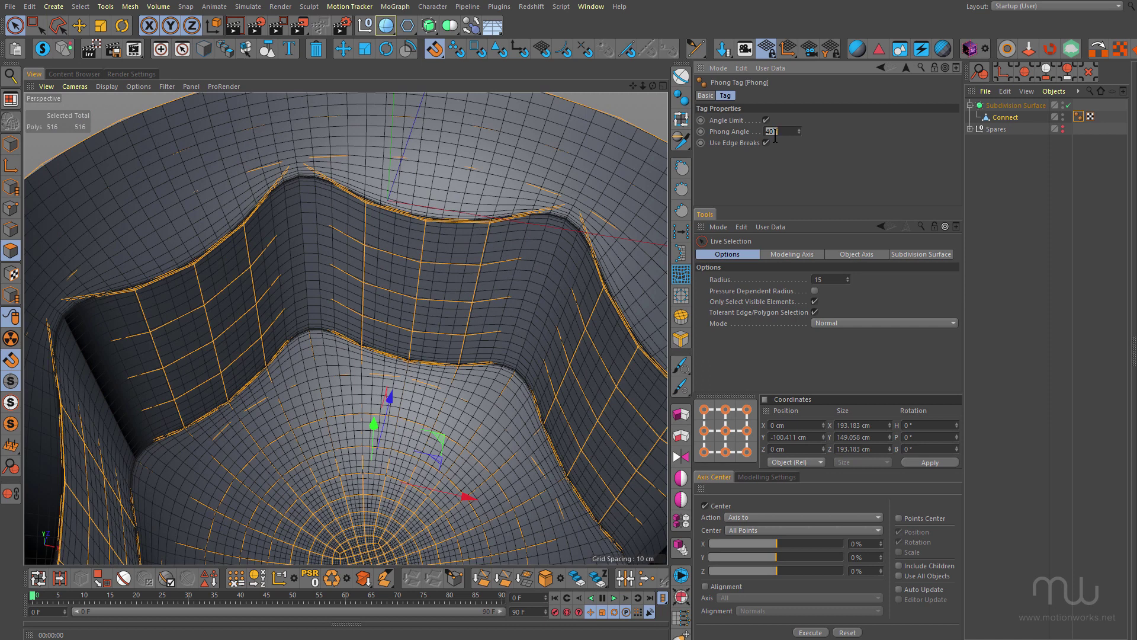
{"action": "right_click_drag", "start_coordinate": [432, 269], "coordinate": [320, 267], "text": "alt"}
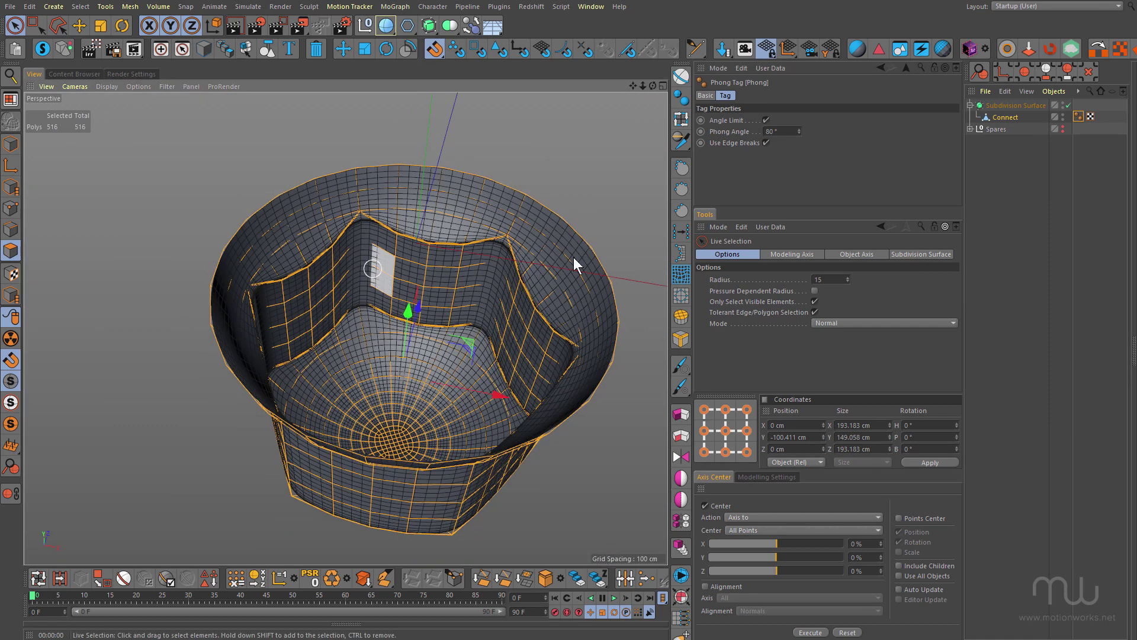
- Render the smoothed screw head again and examine its shading from inside and from the side
{"action": "left_click", "coordinate": [1007, 105]}
{"action": "left_click_drag", "start_coordinate": [454, 232], "coordinate": [299, 272], "text": "alt"}
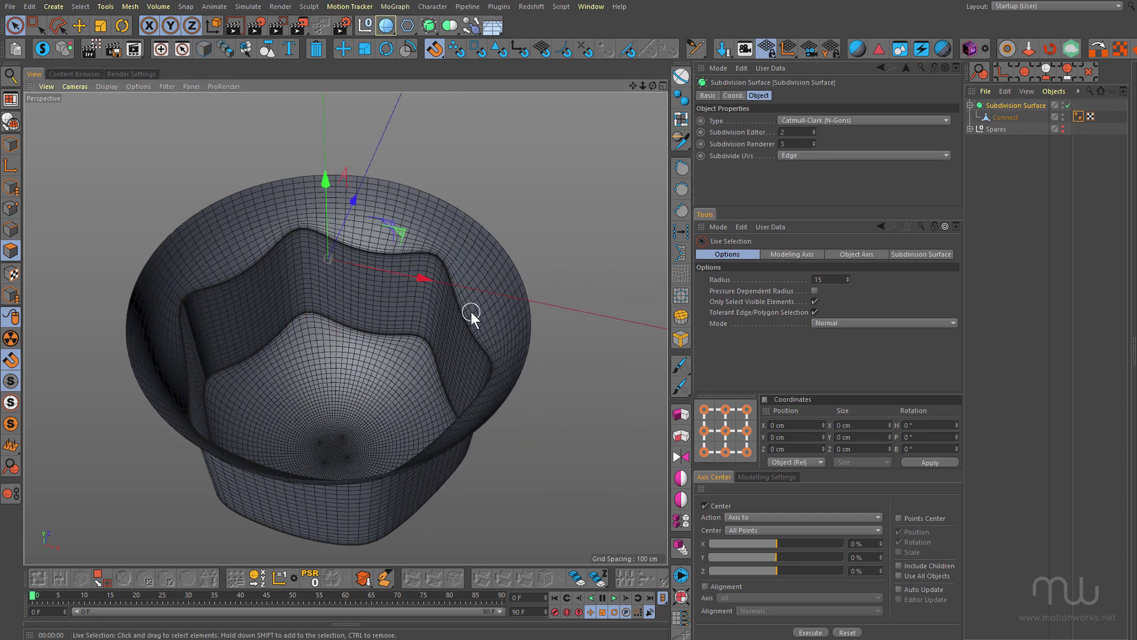
{"action": "key", "text": "ctrl+r"}
{"action": "mouse_move", "coordinate": [363, 374]}
{"action": "left_mouse_down", "text": "alt"}
{"action": "mouse_move", "coordinate": [381, 335]}
{"action": "mouse_move", "coordinate": [457, 297]}
{"action": "mouse_move", "coordinate": [457, 320]}
{"action": "mouse_move", "coordinate": [295, 196]}
{"action": "left_mouse_up", "text": "alt"}
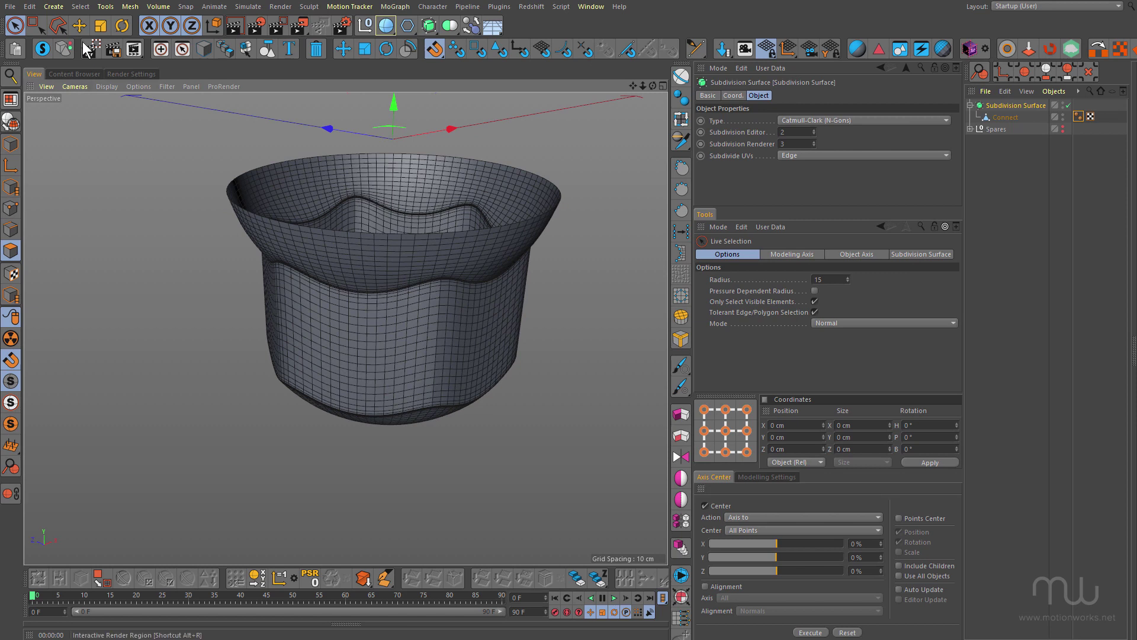
- Turn off the smoothing and examine the Connect mesh's points and the edge loop running through a socket corner
{"action": "key", "text": "e"}
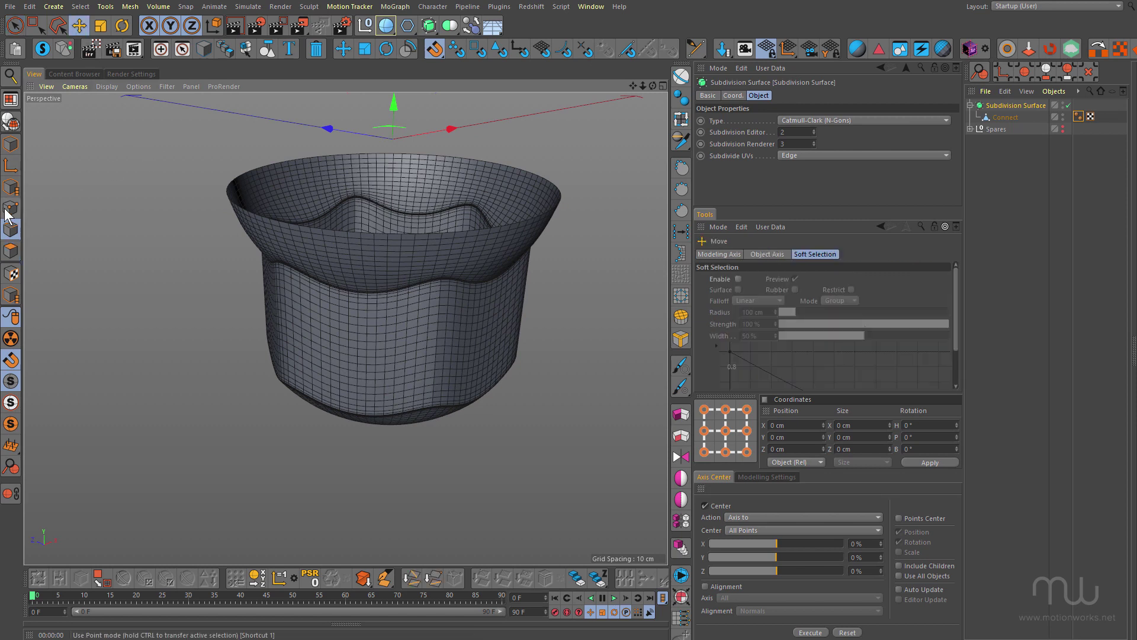
{"action": "left_click", "coordinate": [997, 117]}
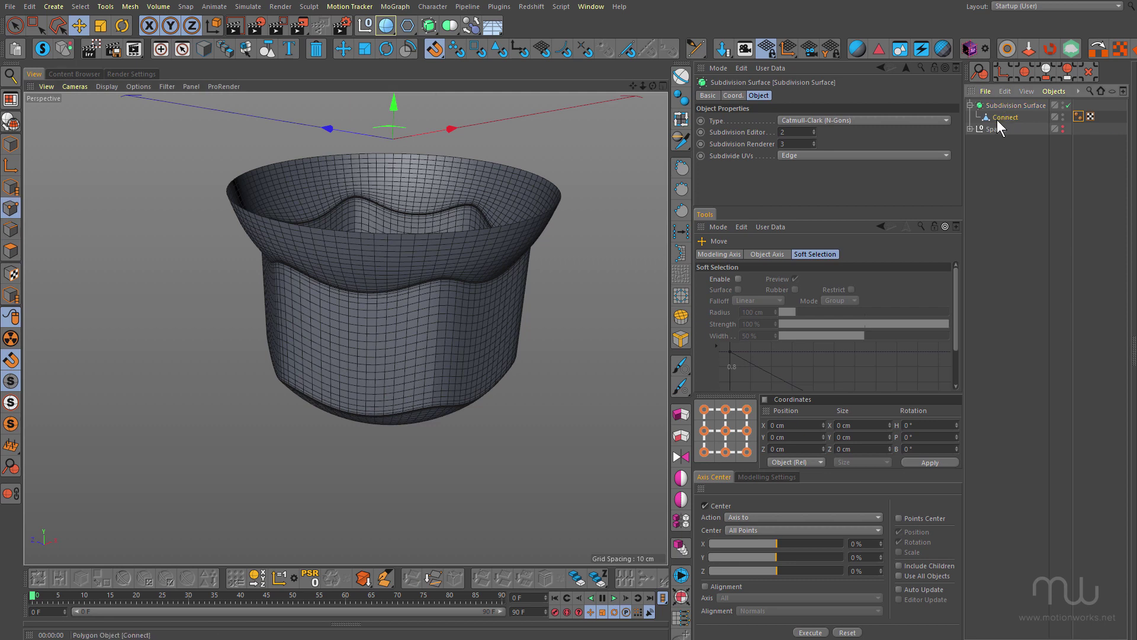
{"action": "right_click_drag", "start_coordinate": [427, 304], "coordinate": [507, 269], "text": "alt"}
{"action": "mouse_move", "coordinate": [507, 269]}
{"action": "left_mouse_down", "text": "alt"}
{"action": "mouse_move", "coordinate": [484, 260]}
{"action": "mouse_move", "coordinate": [517, 301]}
{"action": "mouse_move", "coordinate": [592, 329]}
{"action": "mouse_move", "coordinate": [492, 276]}
{"action": "left_mouse_up", "text": "alt"}
{"action": "scroll", "coordinate": [492, 276], "scroll_direction": "down", "scroll_amount": 8}
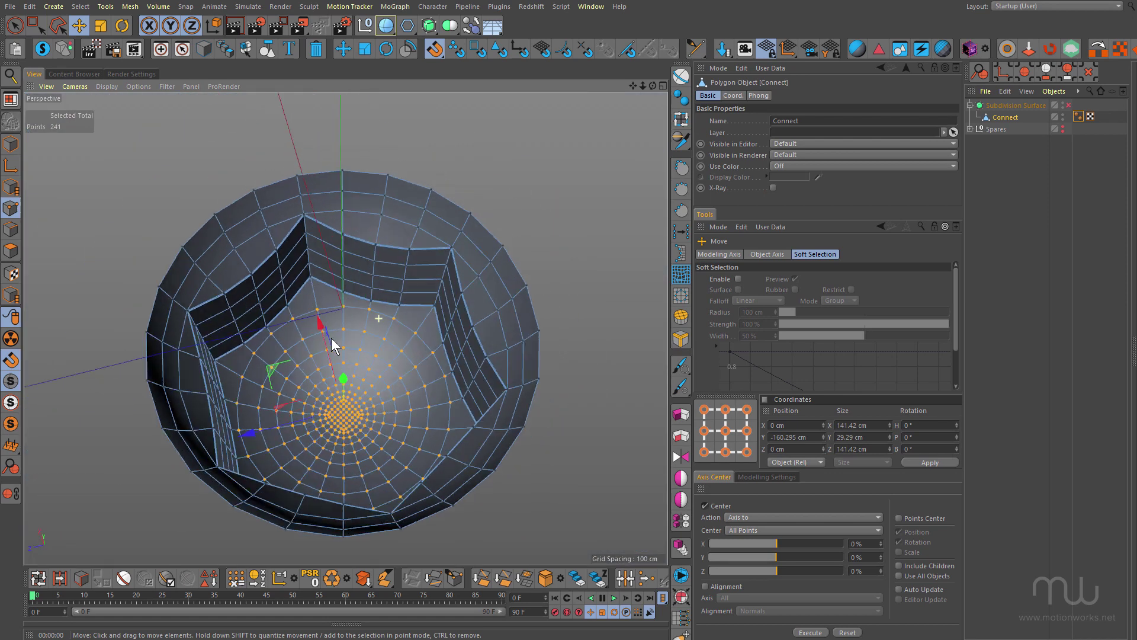
{"action": "left_click_drag", "start_coordinate": [332, 338], "coordinate": [369, 321], "text": "alt"}
{"action": "left_click", "coordinate": [11, 229]}
{"action": "scroll", "coordinate": [448, 288], "scroll_direction": "up", "scroll_amount": 2}
{"action": "scroll", "coordinate": [447, 288], "scroll_direction": "up", "scroll_amount": 4}
{"action": "double_click", "coordinate": [220, 171]}
{"action": "scroll", "coordinate": [294, 223], "scroll_direction": "down", "scroll_amount": 2}
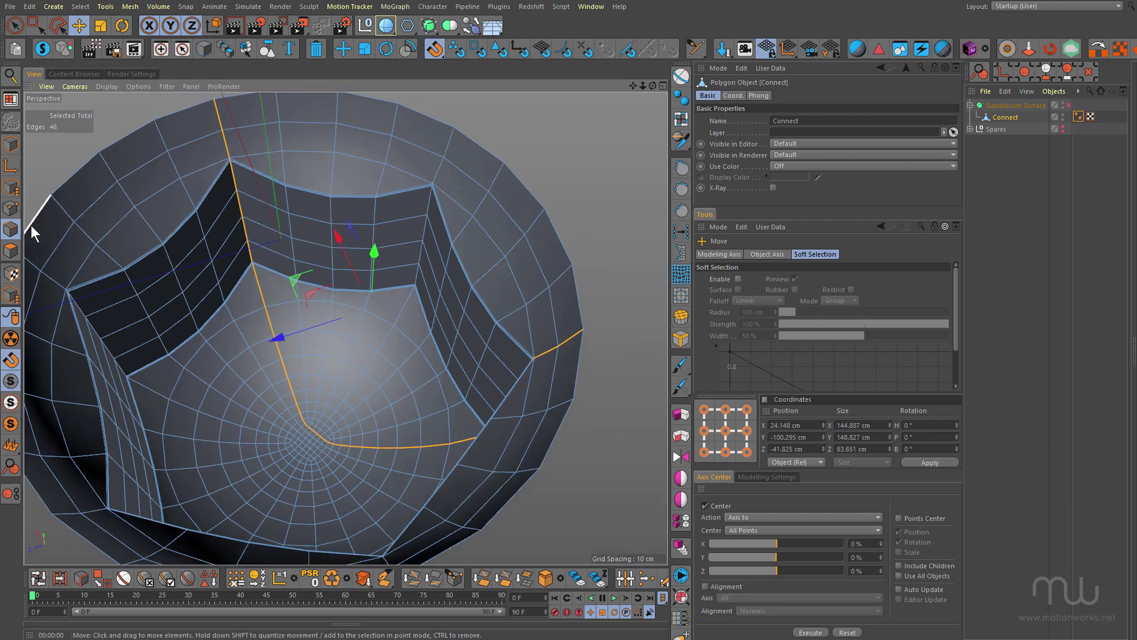
{"action": "left_click", "coordinate": [11, 208]}
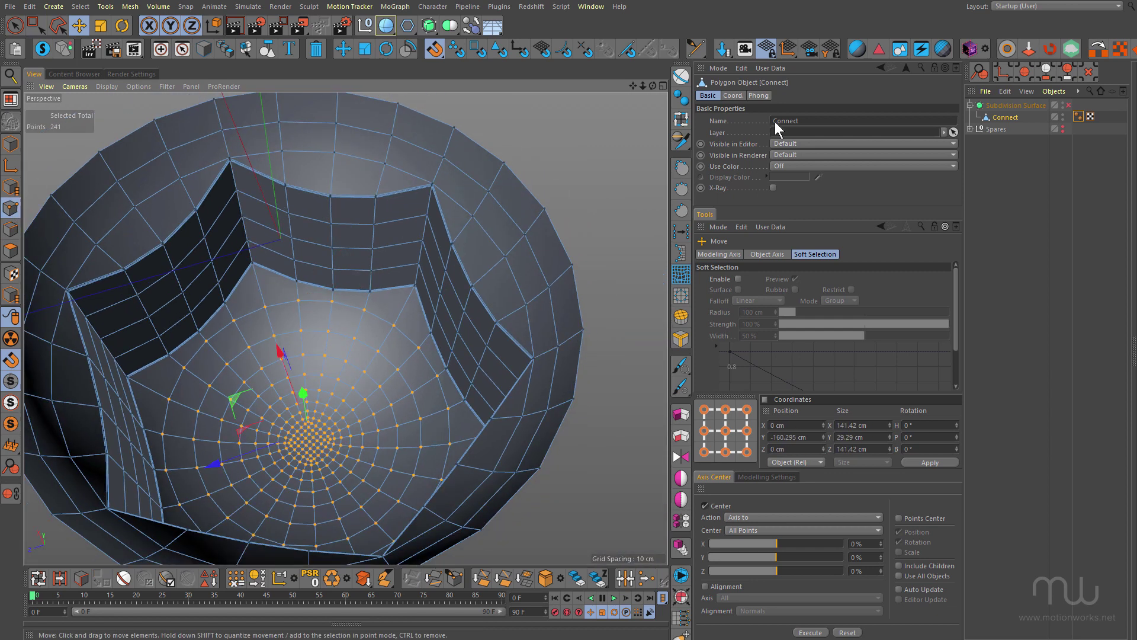
- Re-enable the Subdivision Surface and switch the viewport to Gouraud shading without lines to examine the socket's surface
{"action": "left_click", "coordinate": [1069, 105]}
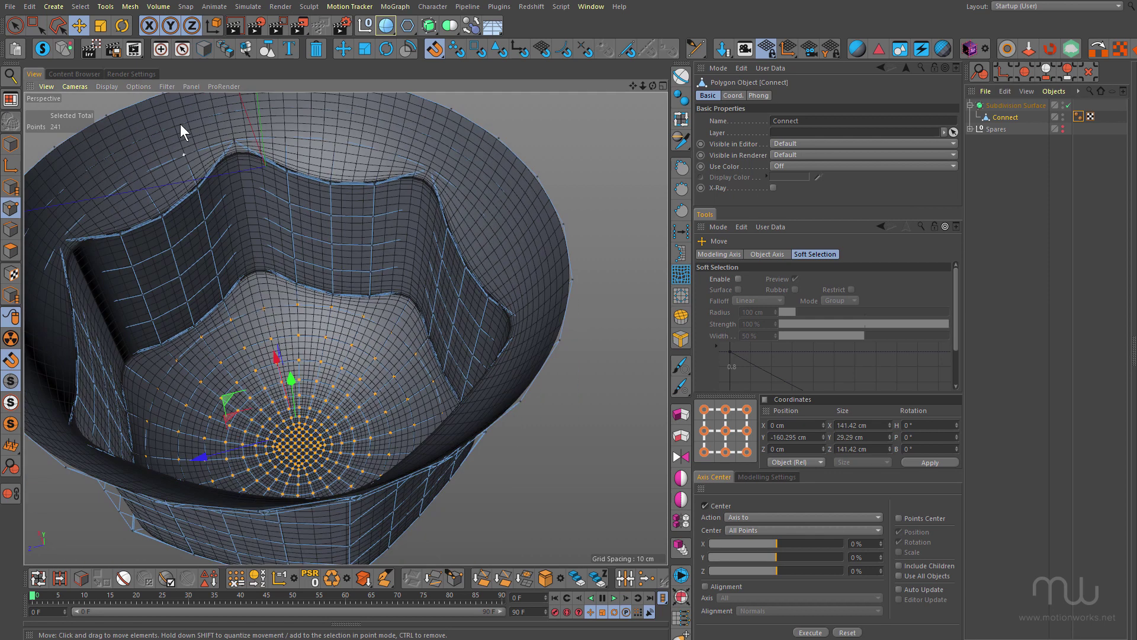
{"action": "left_click", "coordinate": [108, 87]}
{"action": "left_click", "coordinate": [130, 105]}
{"action": "left_click_drag", "start_coordinate": [360, 305], "coordinate": [394, 355], "text": "alt"}
{"action": "left_click", "coordinate": [1014, 220]}
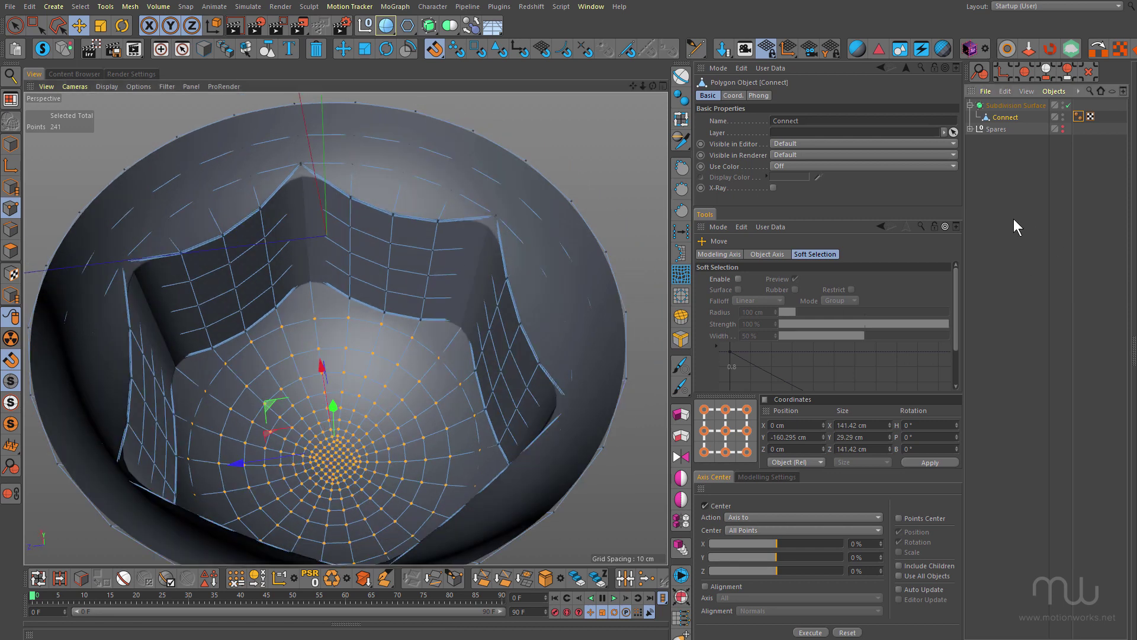
{"action": "left_click_drag", "start_coordinate": [389, 284], "coordinate": [422, 274], "text": "alt"}
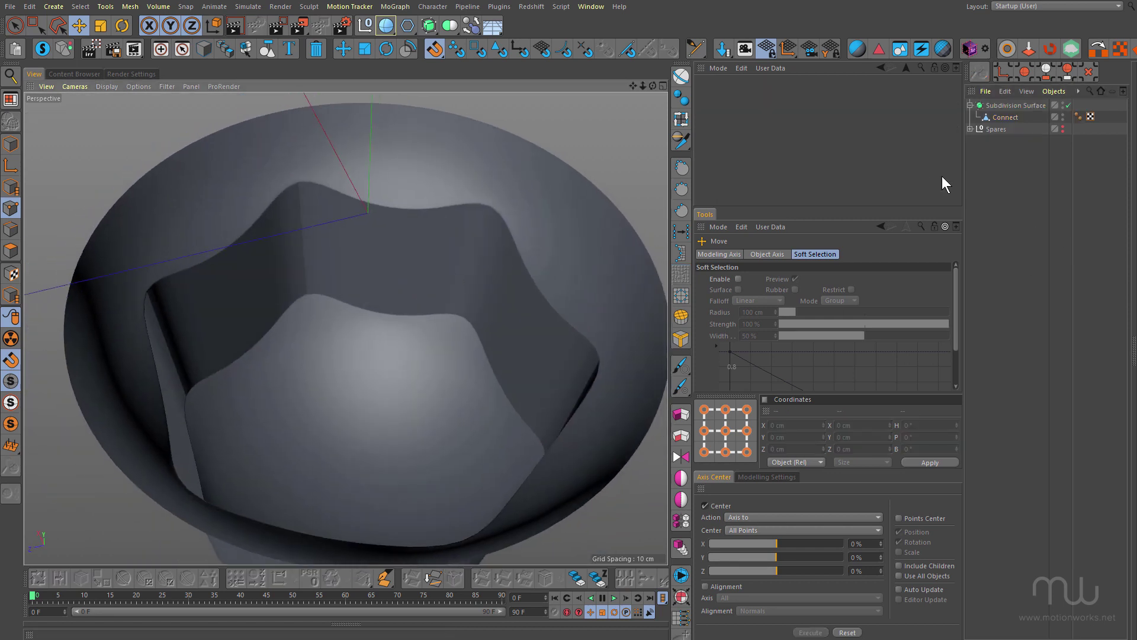
{"action": "left_click", "coordinate": [1006, 105]}
{"action": "left_click_drag", "start_coordinate": [534, 241], "coordinate": [531, 236], "text": "alt"}
- Select all points of the Connect mesh and examine the closely spaced points at a hexagonal corner
{"action": "left_click", "coordinate": [996, 117]}
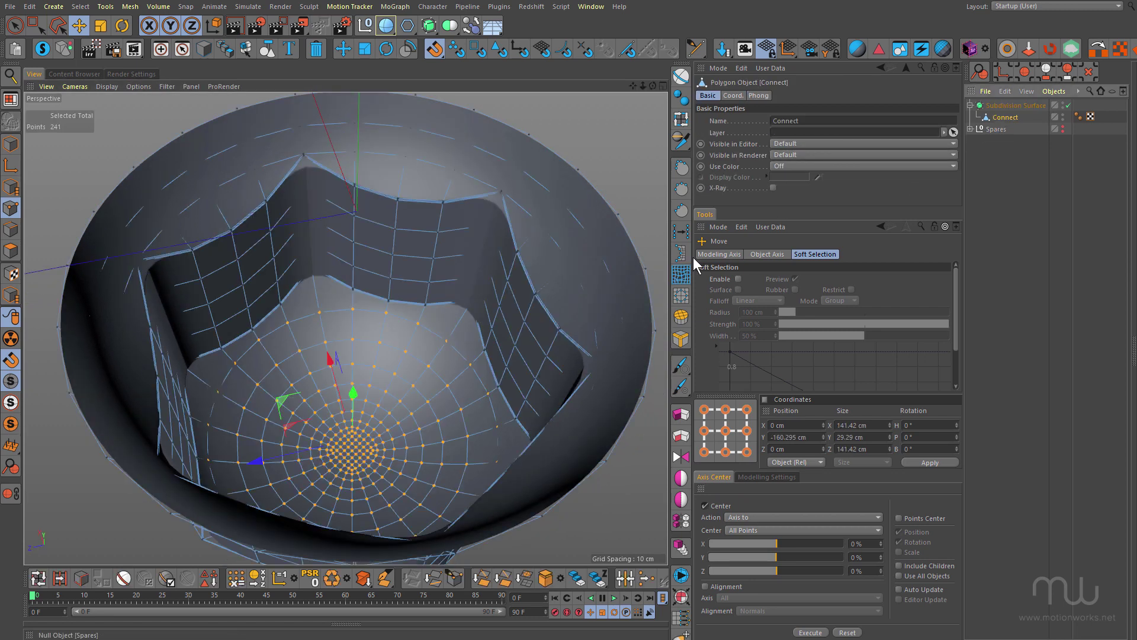
{"action": "key", "text": "ctrl+a"}
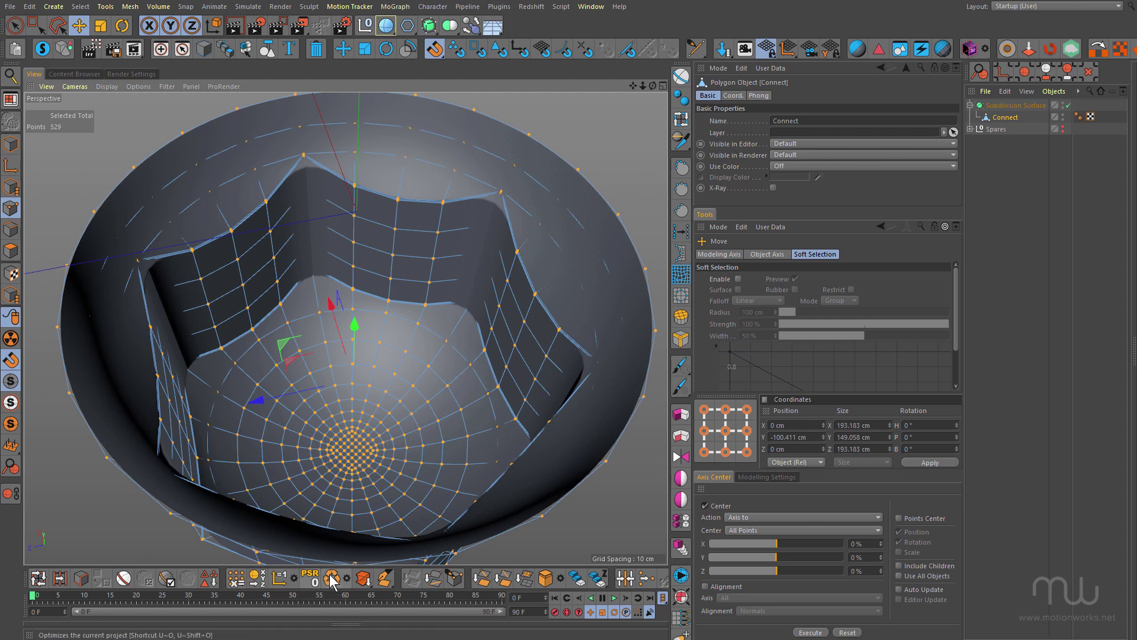
{"action": "left_click_drag", "start_coordinate": [336, 332], "coordinate": [196, 347], "text": "alt"}
{"action": "middle_click_drag", "start_coordinate": [261, 357], "coordinate": [413, 434], "text": "alt"}
{"action": "left_click_drag", "start_coordinate": [330, 330], "coordinate": [374, 322], "text": "alt"}
{"action": "scroll", "coordinate": [381, 305], "scroll_direction": "up", "scroll_amount": 10}
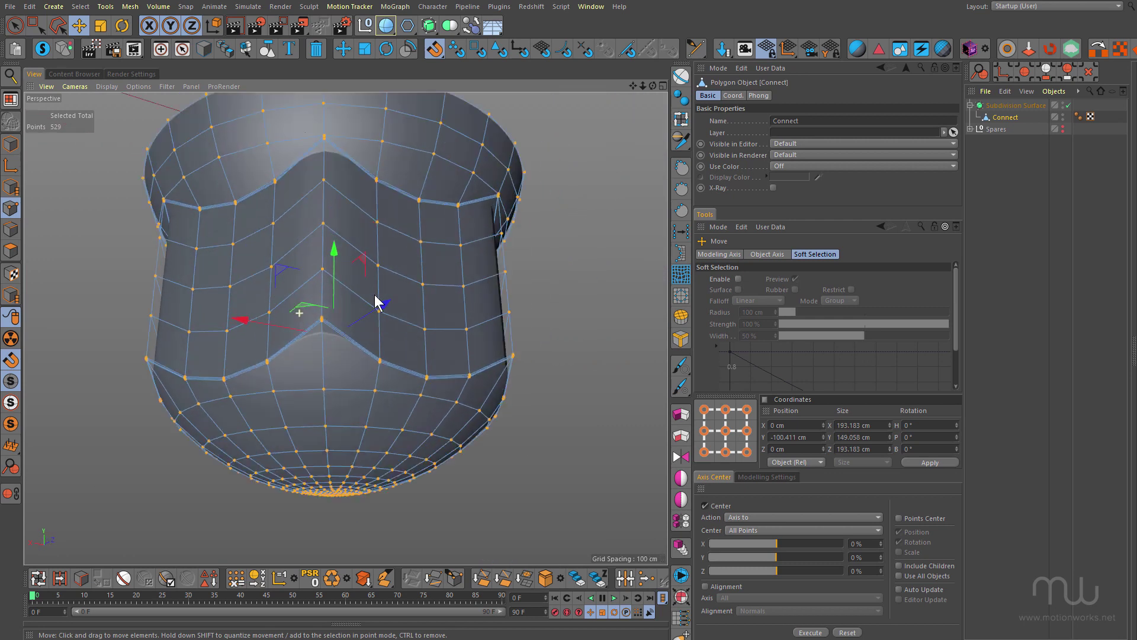
{"action": "left_click_drag", "start_coordinate": [428, 257], "coordinate": [431, 355], "text": "alt"}
{"action": "right_click_drag", "start_coordinate": [404, 342], "coordinate": [552, 332], "text": "alt"}
{"action": "left_click_drag", "start_coordinate": [322, 368], "coordinate": [346, 381], "text": "alt"}
{"action": "scroll", "coordinate": [351, 380], "scroll_direction": "down", "scroll_amount": 3}
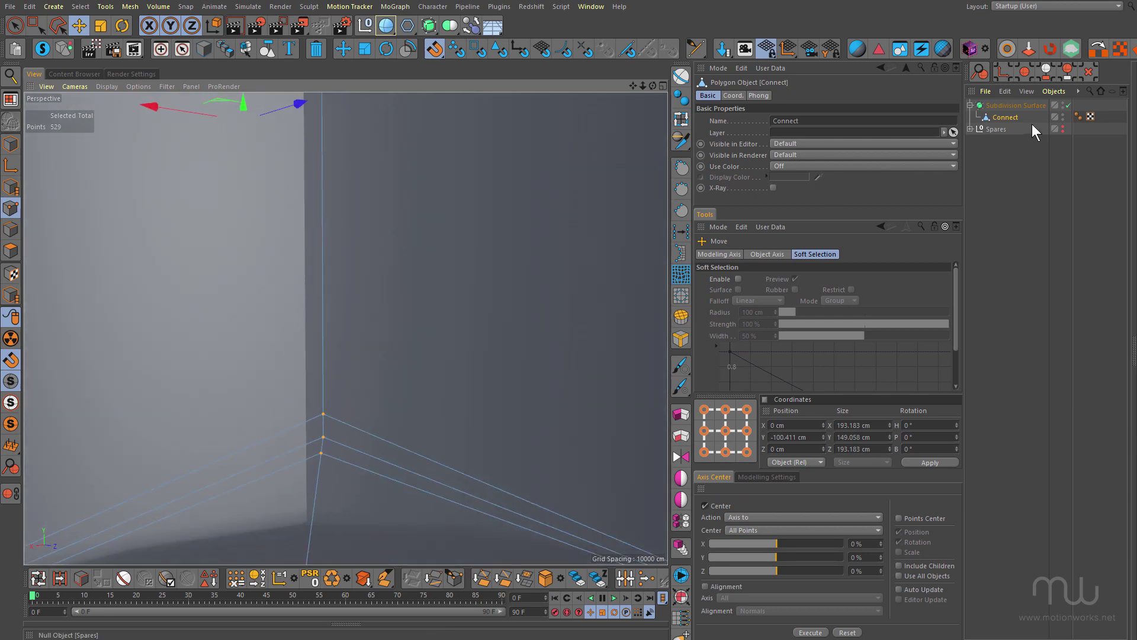
- Disable Use Edge Breaks in the Connect mesh's Phong tag
{"action": "left_click", "coordinate": [1078, 117]}
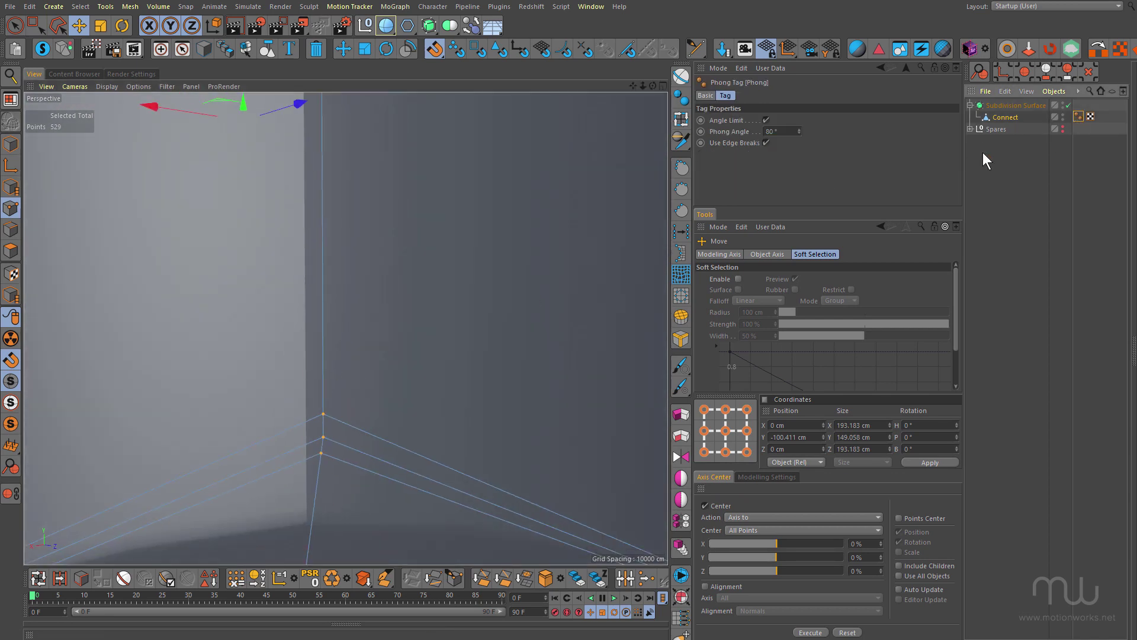
{"action": "left_click", "coordinate": [763, 142]}
{"action": "right_click_drag", "start_coordinate": [518, 241], "coordinate": [385, 264], "text": "alt"}
{"action": "left_click_drag", "start_coordinate": [432, 244], "coordinate": [483, 313], "text": "alt"}
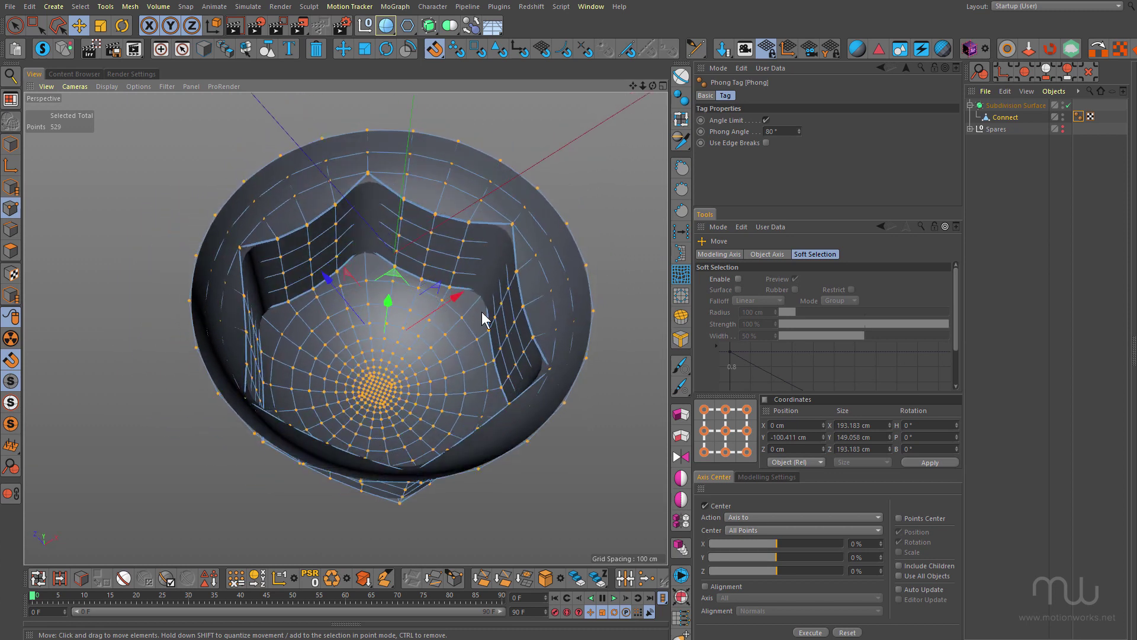
- Render the view to check the shading along the socket's walls and corners
{"action": "key", "text": "ctrl+r"}
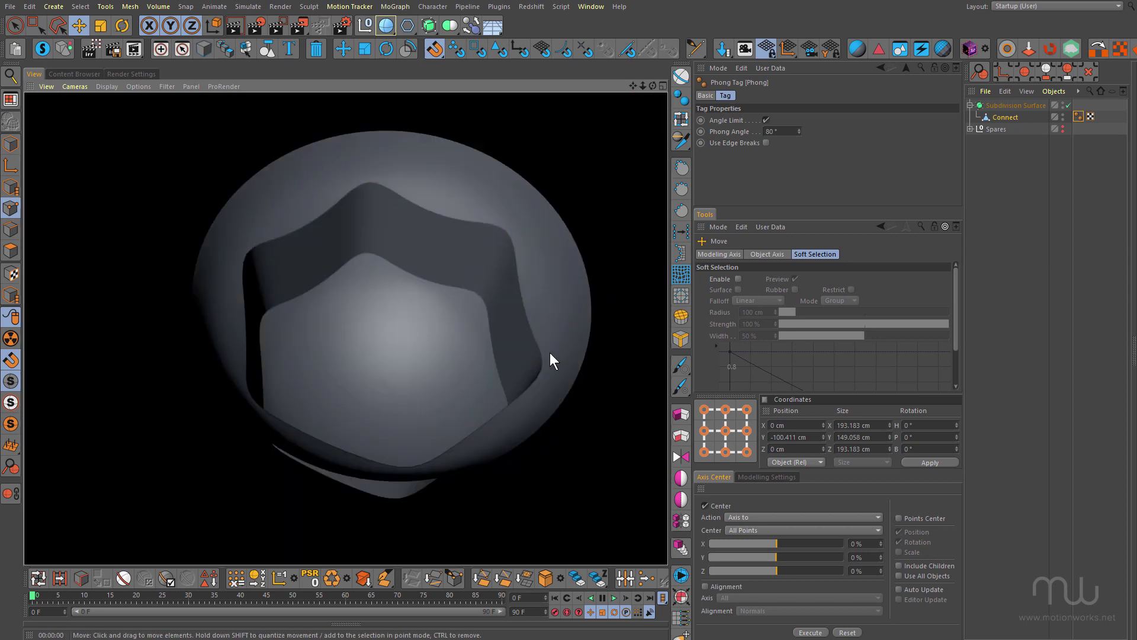
{"action": "left_click", "coordinate": [403, 285]}
{"action": "left_click_drag", "start_coordinate": [405, 303], "coordinate": [364, 284], "text": "alt"}
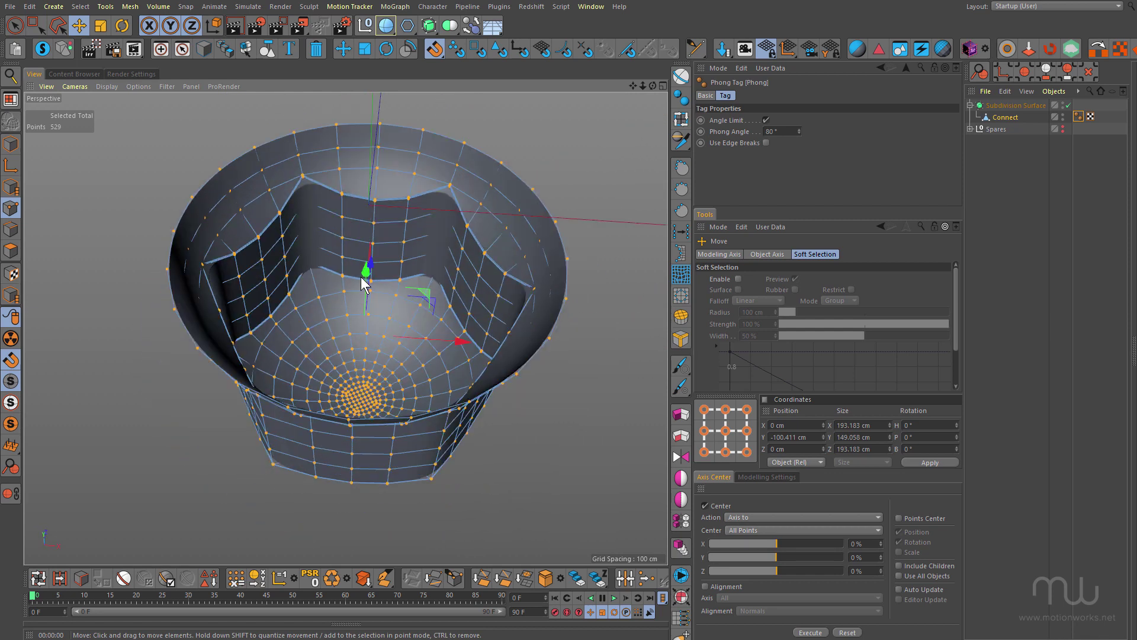
- Show the deselected screw head with Gouraud Shading (Lines), and render it to check the quad cap's surface
{"action": "key", "text": "n"}
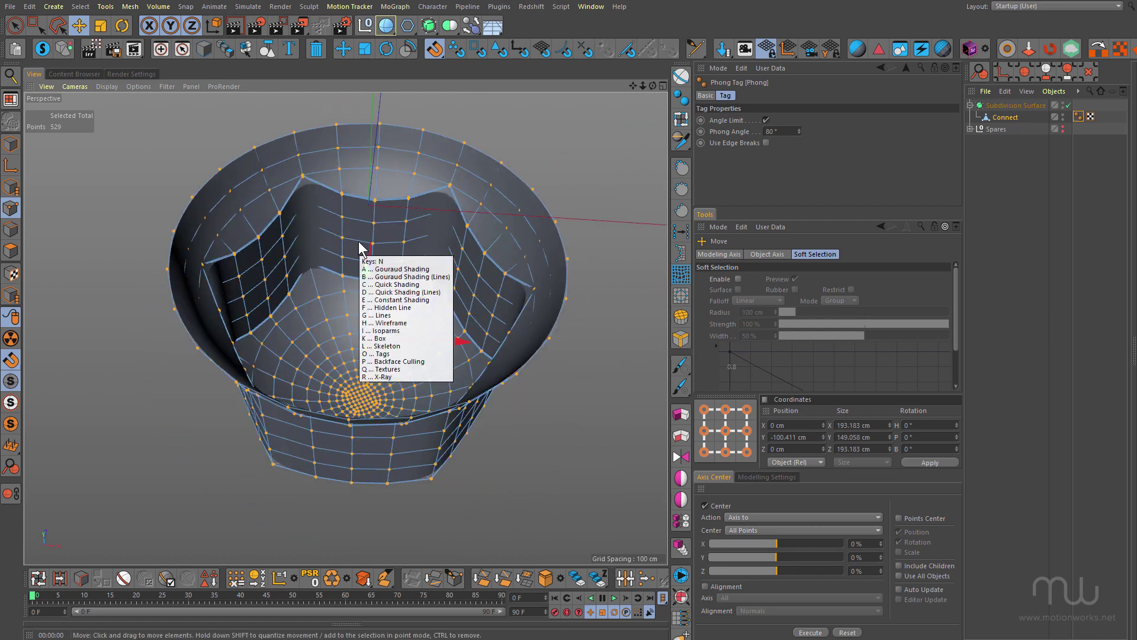
{"action": "left_click", "coordinate": [1001, 219]}
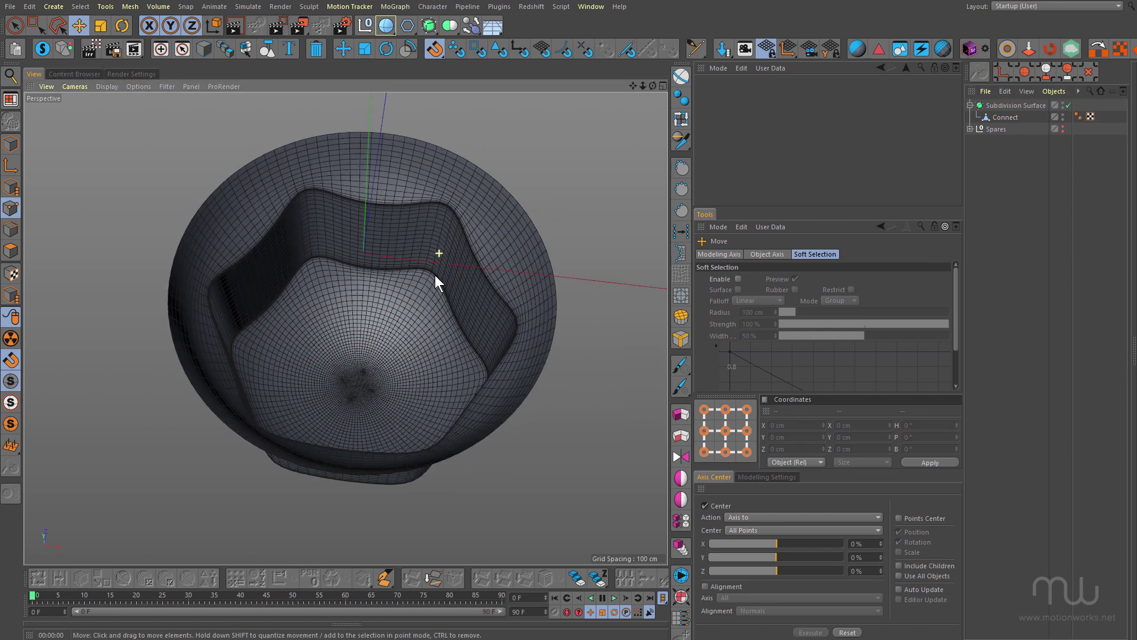
{"action": "key", "text": "ctrl+r"}
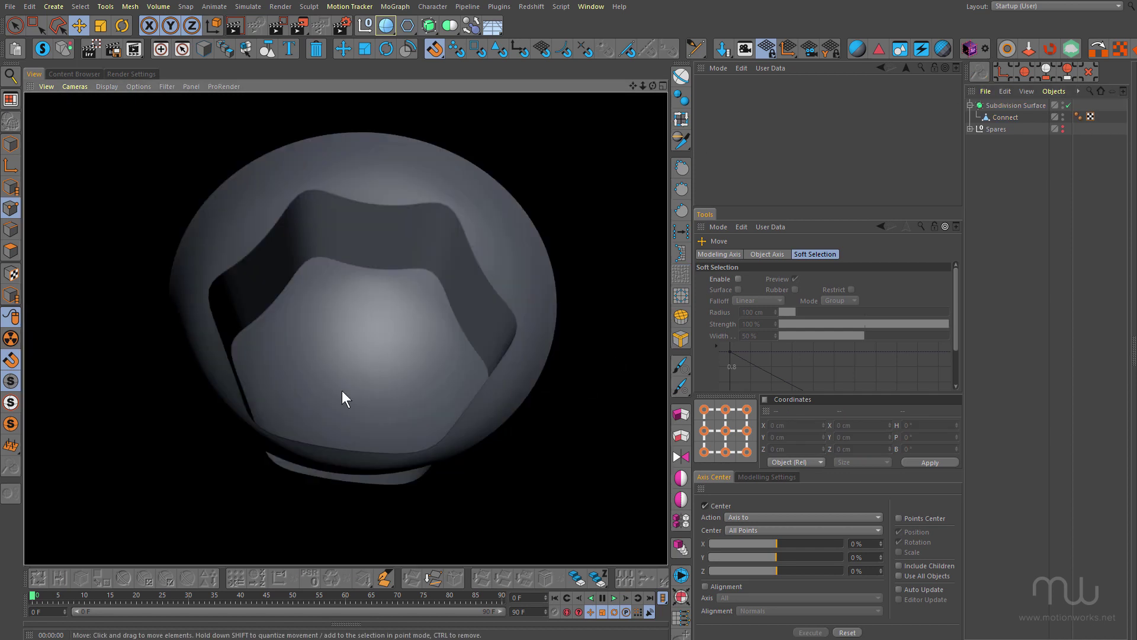
{"action": "scroll", "coordinate": [360, 400], "scroll_direction": "up", "scroll_amount": 10}
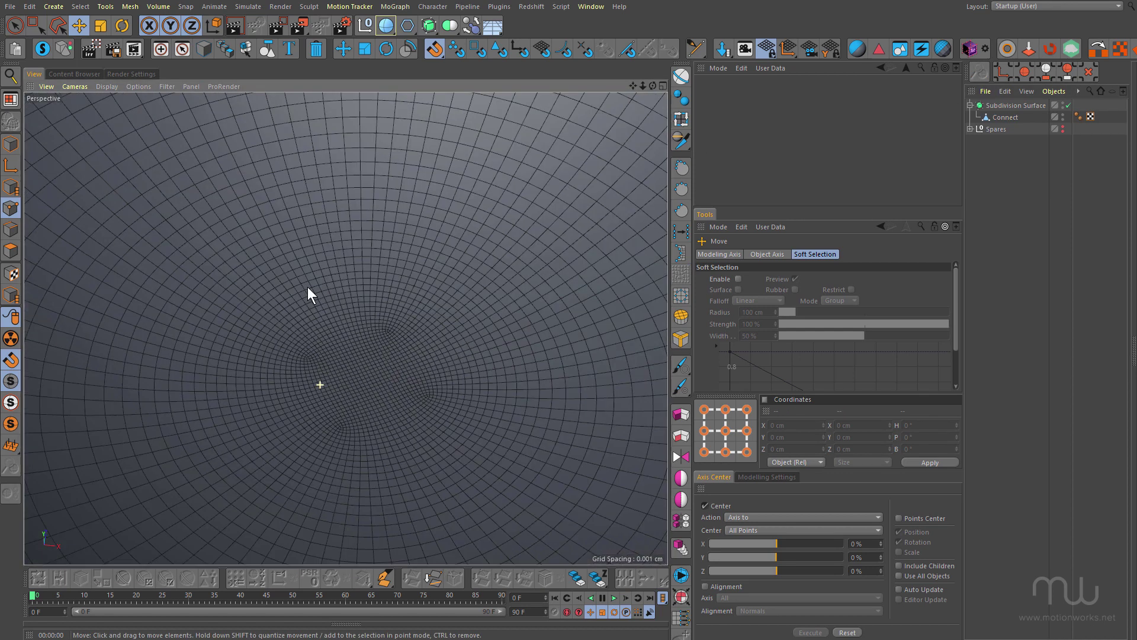
- Render the socket close up and from a distance to check the shading of the quad cap and hexagonal walls
{"action": "left_click_drag", "start_coordinate": [307, 287], "coordinate": [353, 347], "text": "alt"}
{"action": "scroll", "coordinate": [358, 244], "scroll_direction": "down", "scroll_amount": 3}
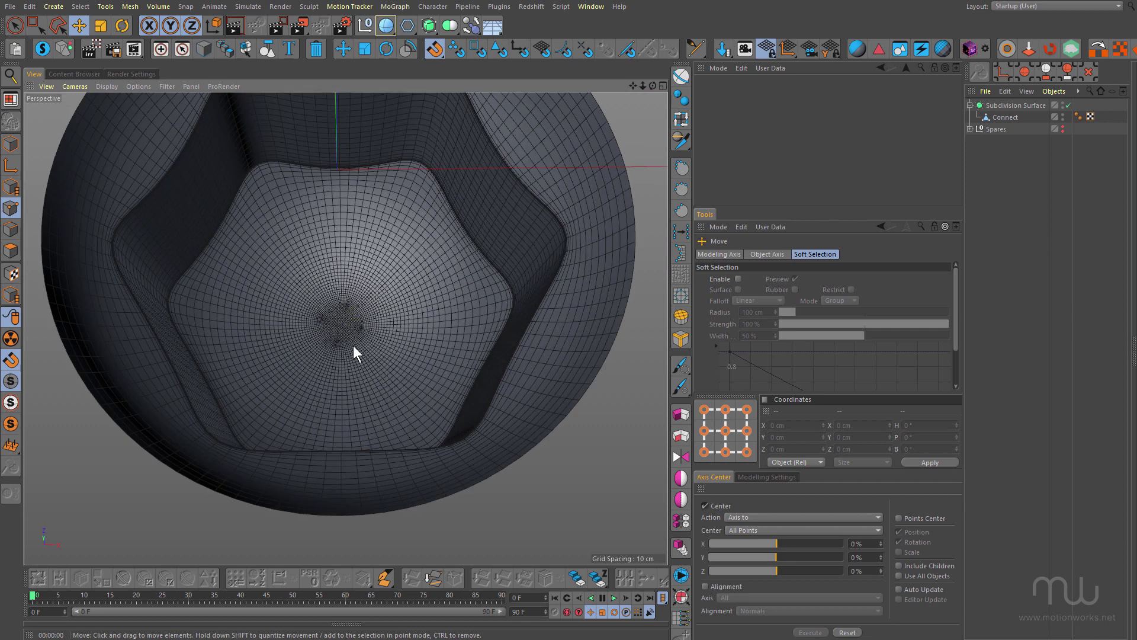
{"action": "key", "text": "ctrl+r"}
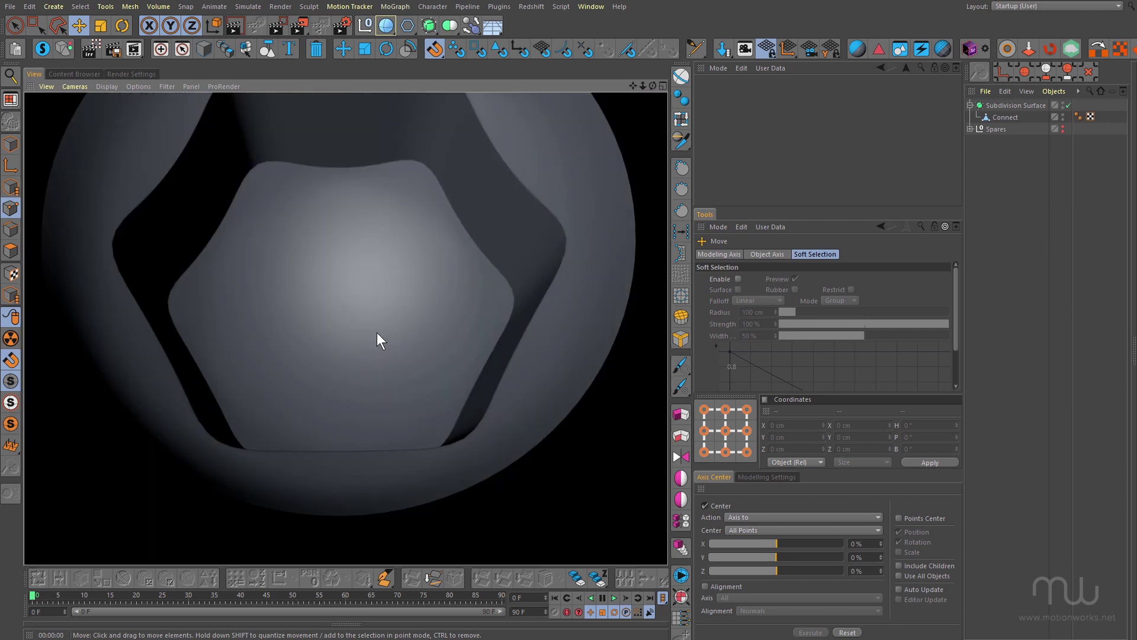
{"action": "right_click_drag", "start_coordinate": [394, 321], "coordinate": [203, 379], "text": "alt"}
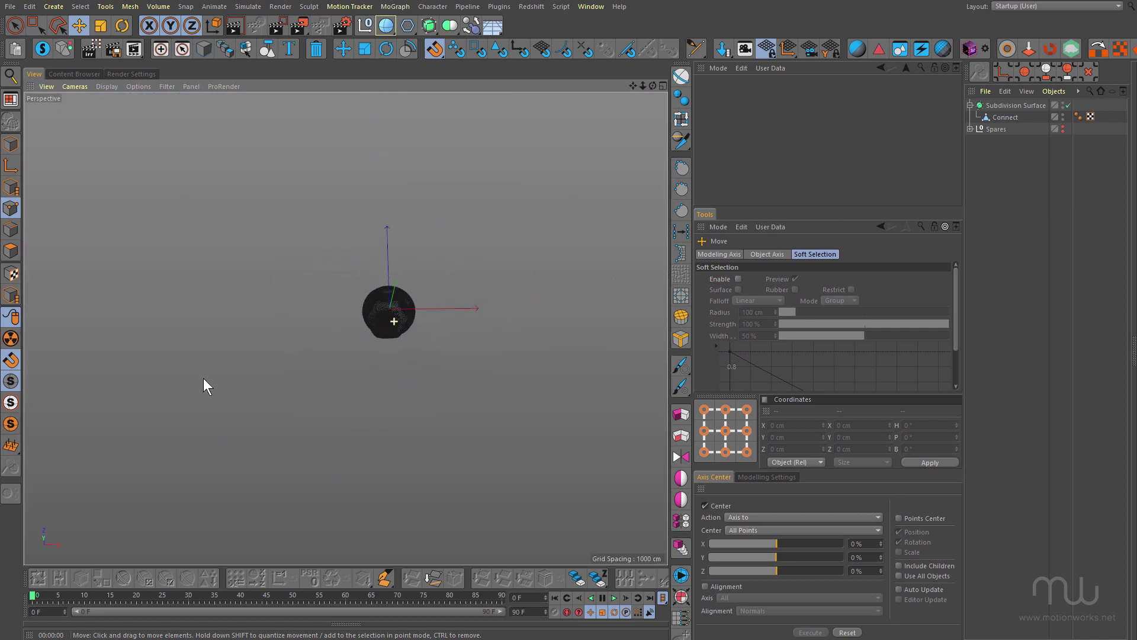
{"action": "key", "text": "ctrl+r"}
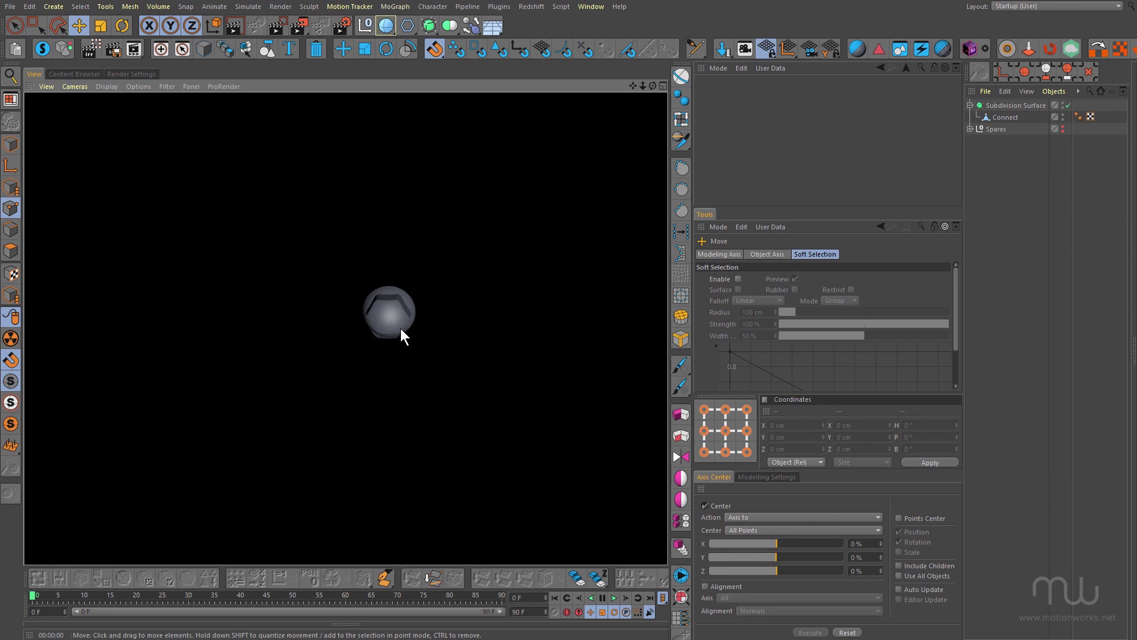
{"action": "right_click_drag", "start_coordinate": [390, 317], "coordinate": [512, 280], "text": "alt"}
{"action": "middle_click_drag", "start_coordinate": [513, 280], "coordinate": [488, 339], "text": "alt"}
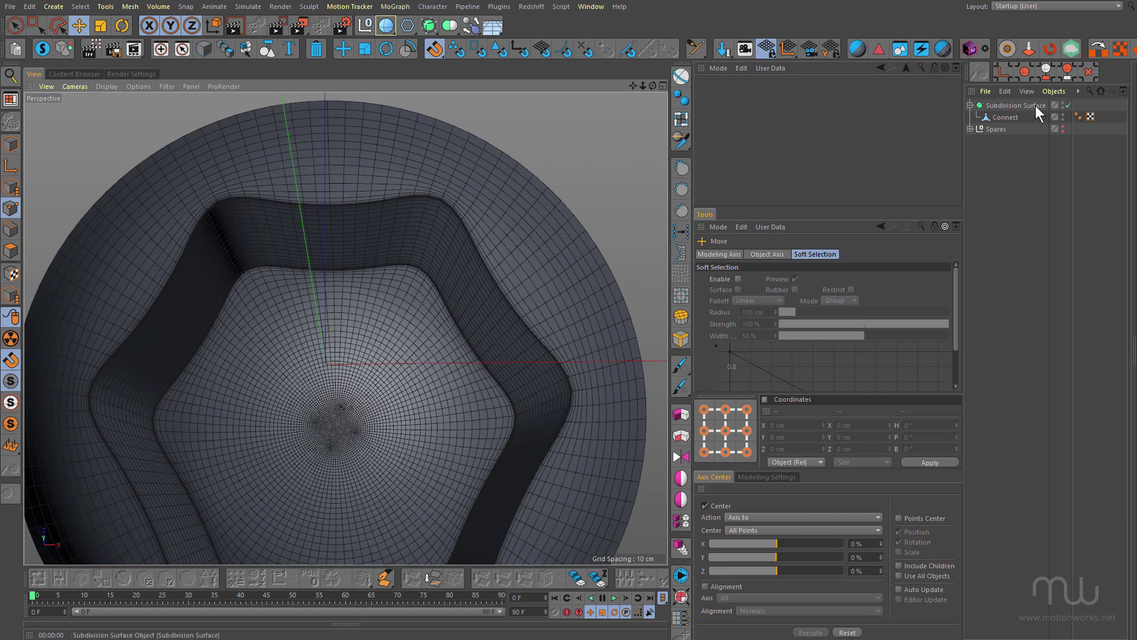
- Turn off the Subdivision Surface and examine the base mesh's support edges along the hexagonal rim and outer walls
{"action": "left_click", "coordinate": [1014, 105]}
{"action": "key", "text": "q"}
{"action": "scroll", "coordinate": [500, 237], "scroll_direction": "up", "scroll_amount": 6}
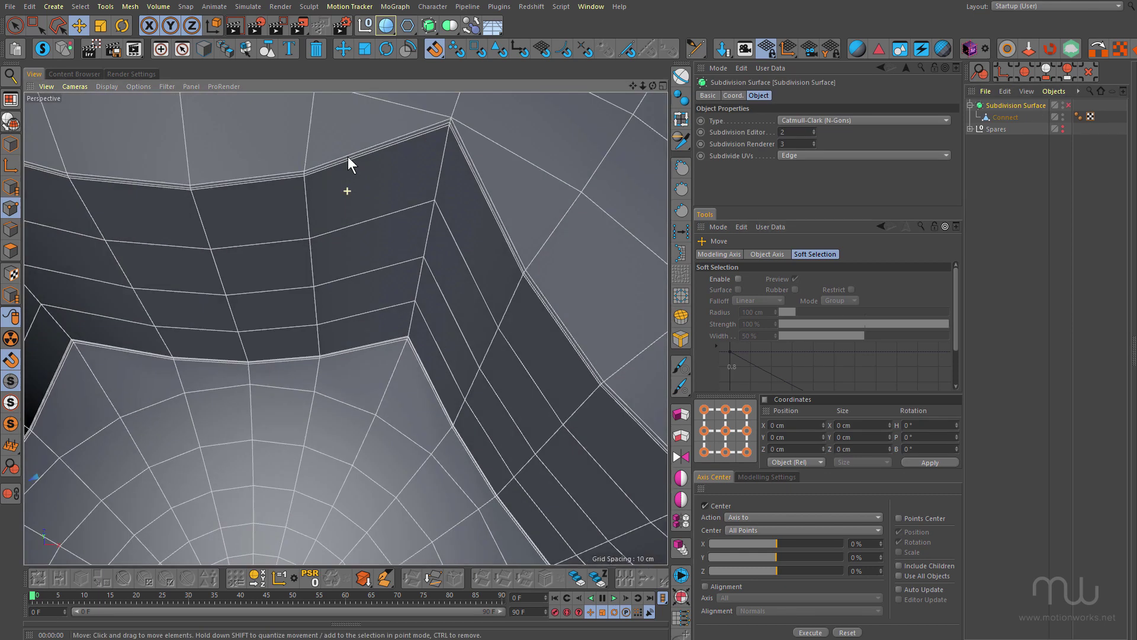
{"action": "scroll", "coordinate": [348, 158], "scroll_direction": "up", "scroll_amount": 8}
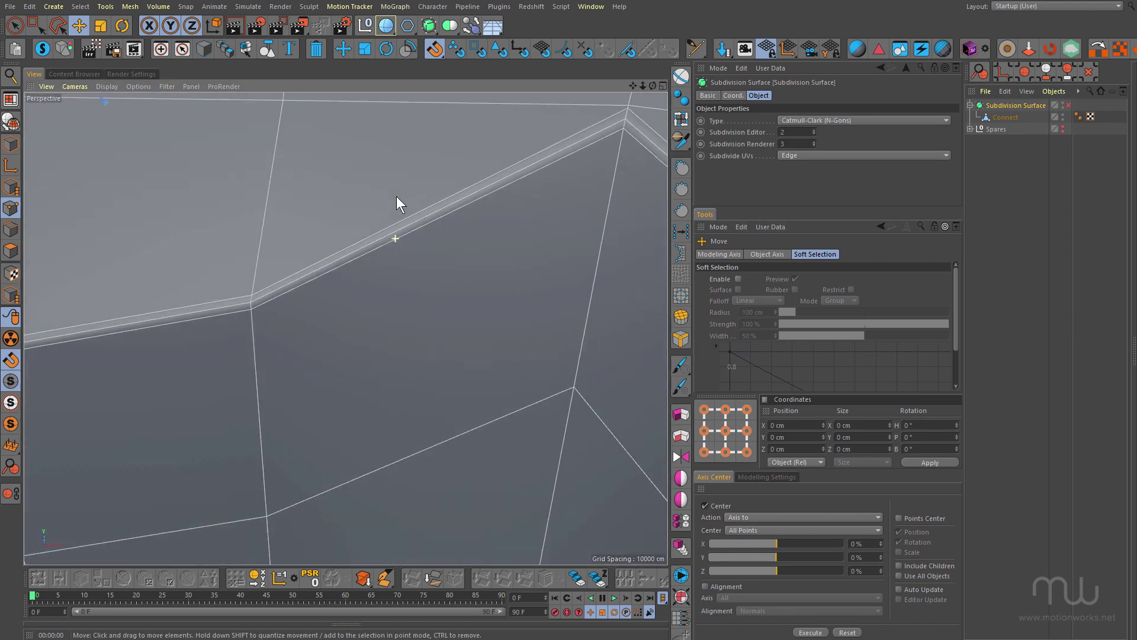
{"action": "scroll", "coordinate": [393, 261], "scroll_direction": "down", "scroll_amount": 10}
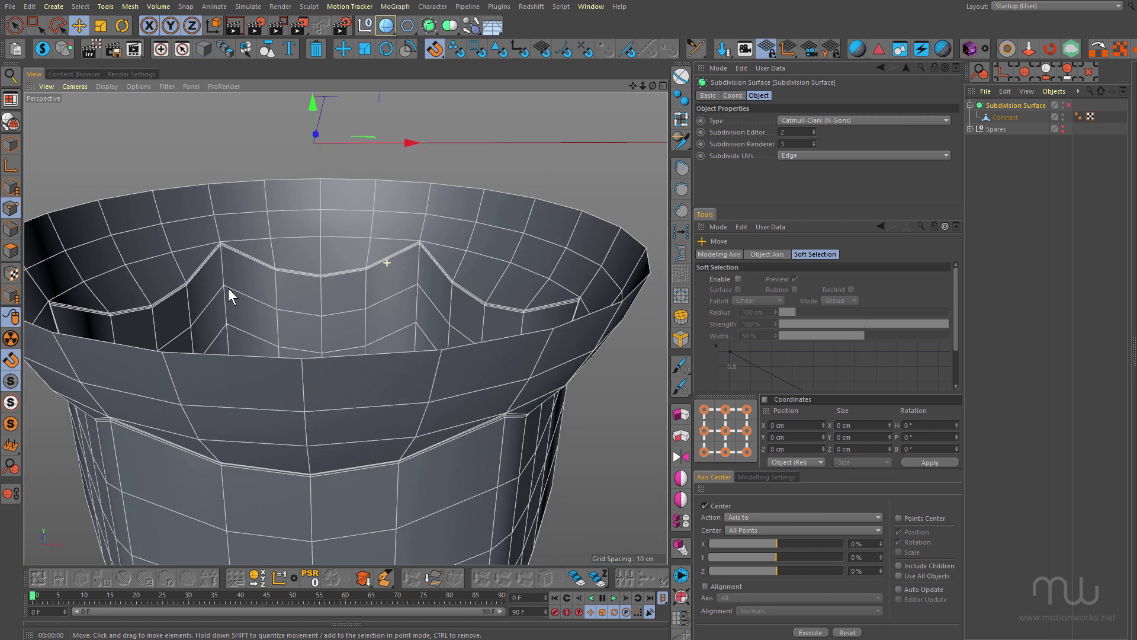
{"action": "right_click_drag", "start_coordinate": [399, 372], "coordinate": [336, 388], "text": "alt"}
{"action": "left_click_drag", "start_coordinate": [335, 387], "coordinate": [398, 422], "text": "alt"}
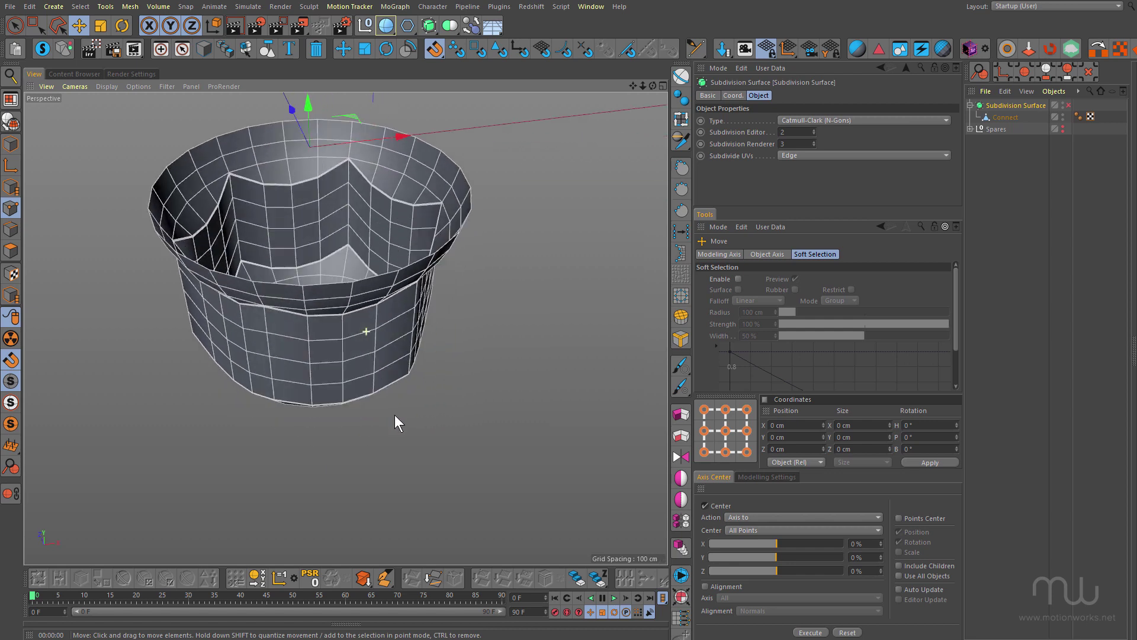
- Select the open outer rim edge loop of the Connect mesh in edge mode
{"action": "left_click", "coordinate": [406, 276]}
{"action": "key", "text": "Return"}
{"action": "double_click", "coordinate": [327, 284]}
{"action": "scroll", "coordinate": [427, 296], "scroll_direction": "up", "scroll_amount": 3}
{"action": "left_click_drag", "start_coordinate": [385, 283], "coordinate": [407, 293], "text": "alt"}
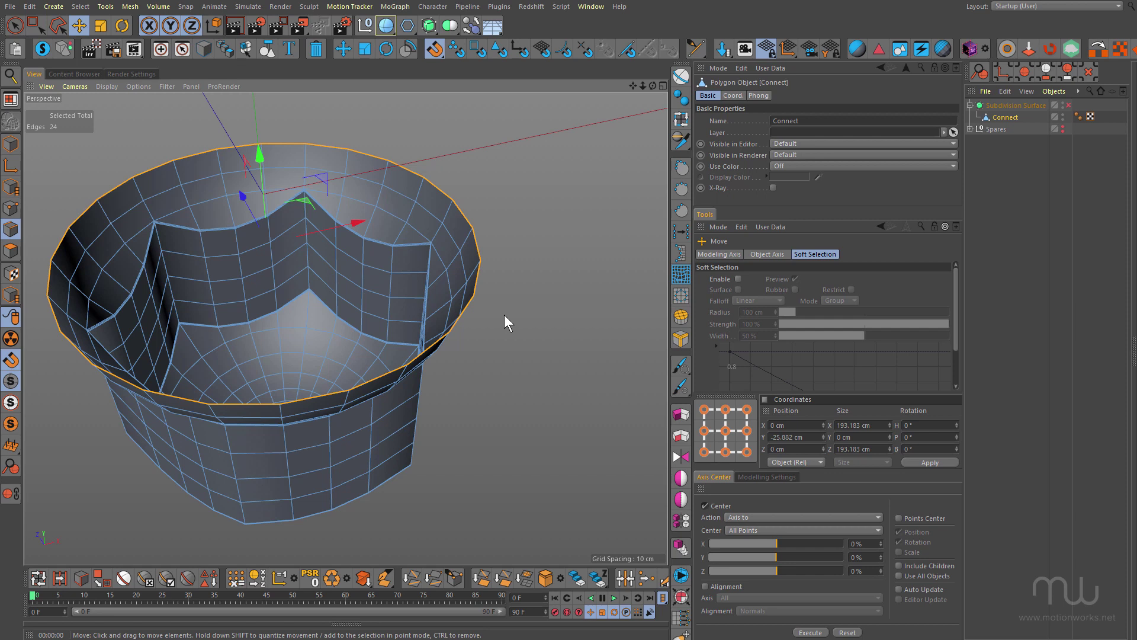
{"action": "key", "text": "t"}
{"action": "left_click_drag", "start_coordinate": [528, 275], "coordinate": [535, 275]}
{"action": "key", "text": "ctrl+z"}
- Add a loop cut just inside the bowl's outer rim at about 89% offset
{"action": "right_click_drag", "start_coordinate": [492, 267], "coordinate": [526, 250], "text": "alt"}
{"action": "key", "text": "k"}
{"action": "key", "text": "l"}
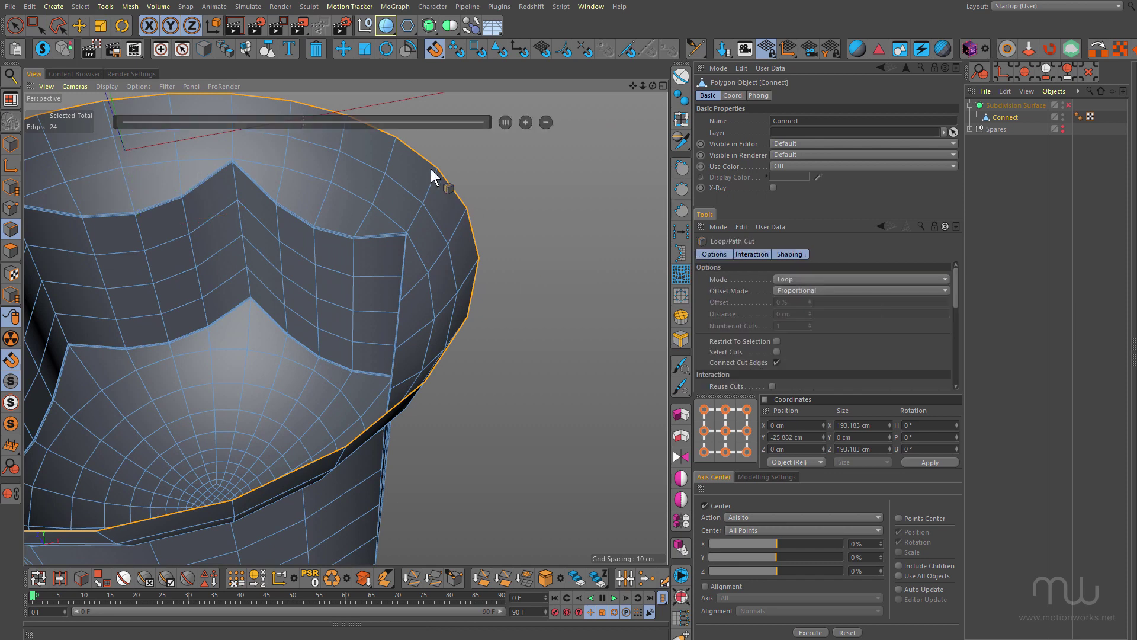
{"action": "scroll", "coordinate": [499, 199], "scroll_direction": "up", "scroll_amount": 4}
{"action": "scroll", "coordinate": [528, 197], "scroll_direction": "down", "scroll_amount": 3}
{"action": "left_click", "coordinate": [429, 178]}
{"action": "left_click_drag", "start_coordinate": [429, 179], "coordinate": [308, 226], "text": "alt"}
{"action": "scroll", "coordinate": [307, 226], "scroll_direction": "down", "scroll_amount": 4}
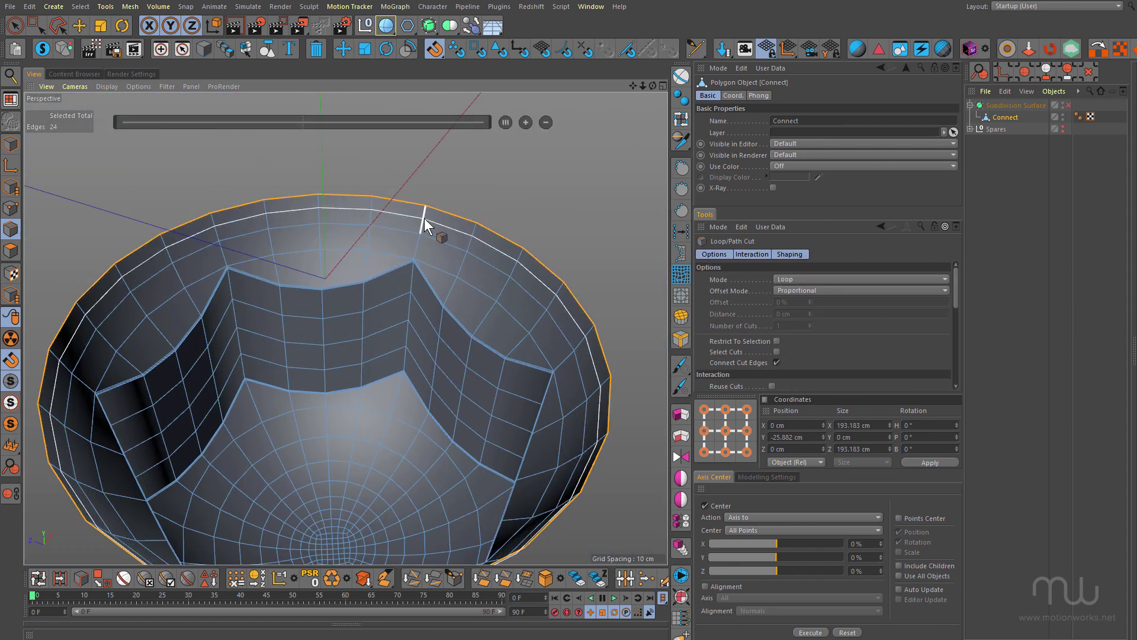
{"action": "scroll", "coordinate": [426, 213], "scroll_direction": "up", "scroll_amount": 6}
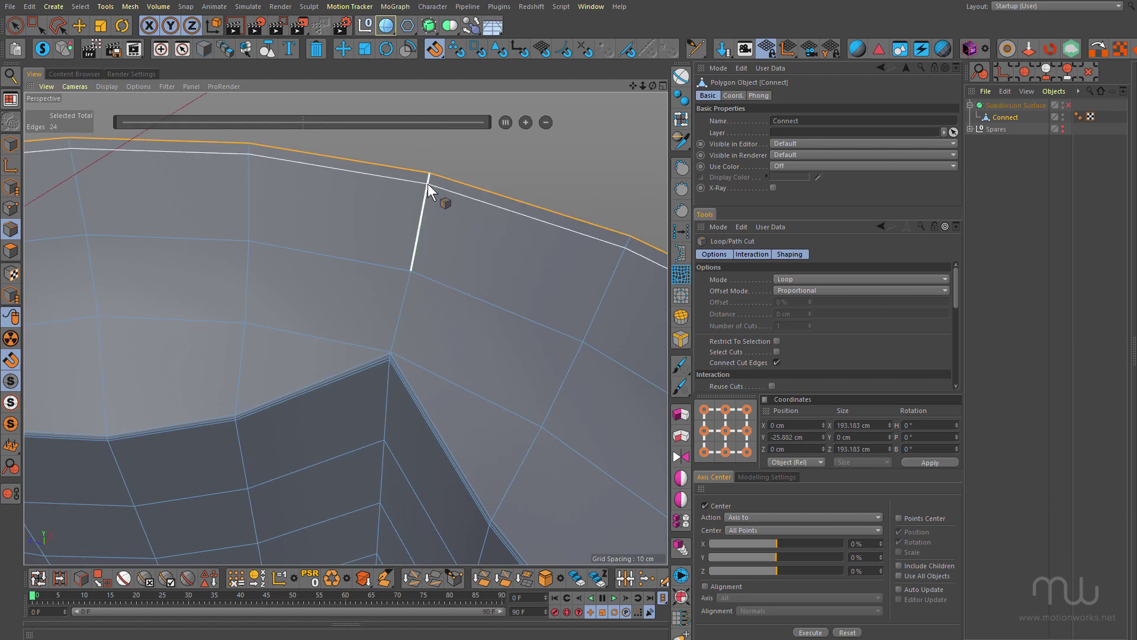
{"action": "left_click", "coordinate": [428, 183]}
{"action": "right_click_drag", "start_coordinate": [428, 197], "coordinate": [353, 232], "text": "alt"}
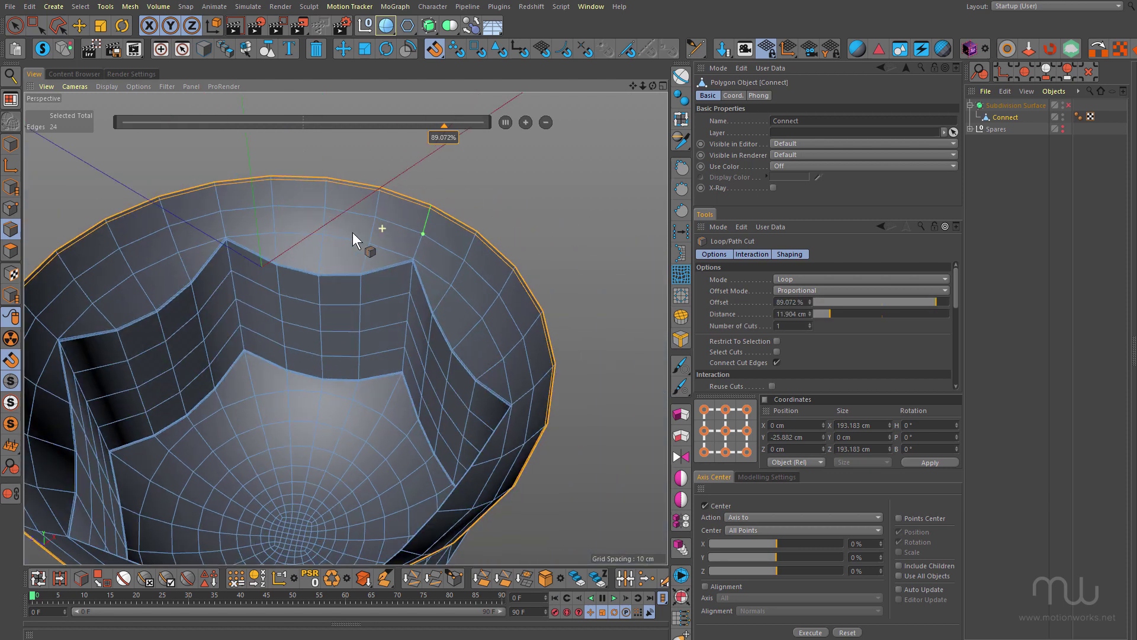
{"action": "key", "text": "e"}
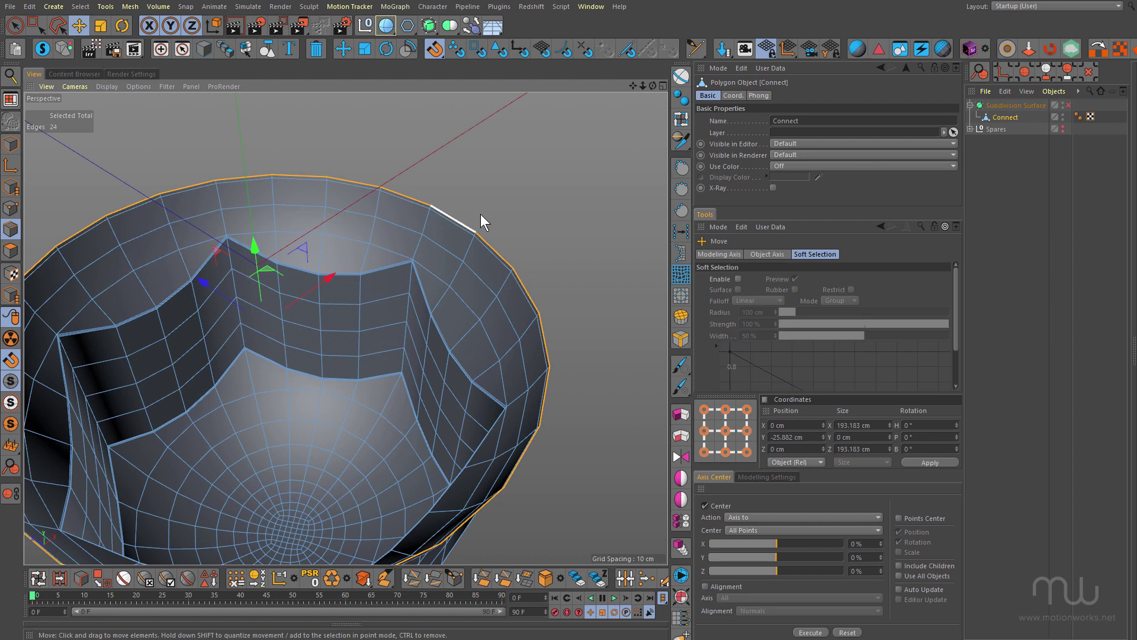
- Extrude the selected rim edges slightly outward by scaling, making a narrow support band about 198 cm across
{"action": "key", "text": "t"}
{"action": "key", "text": "y"}
{"action": "left_click_drag", "start_coordinate": [439, 234], "coordinate": [531, 264], "text": "alt"}
{"action": "right_click_drag", "start_coordinate": [565, 275], "coordinate": [456, 283], "text": "alt"}
{"action": "middle_click_drag", "start_coordinate": [572, 290], "coordinate": [478, 293], "text": "alt"}
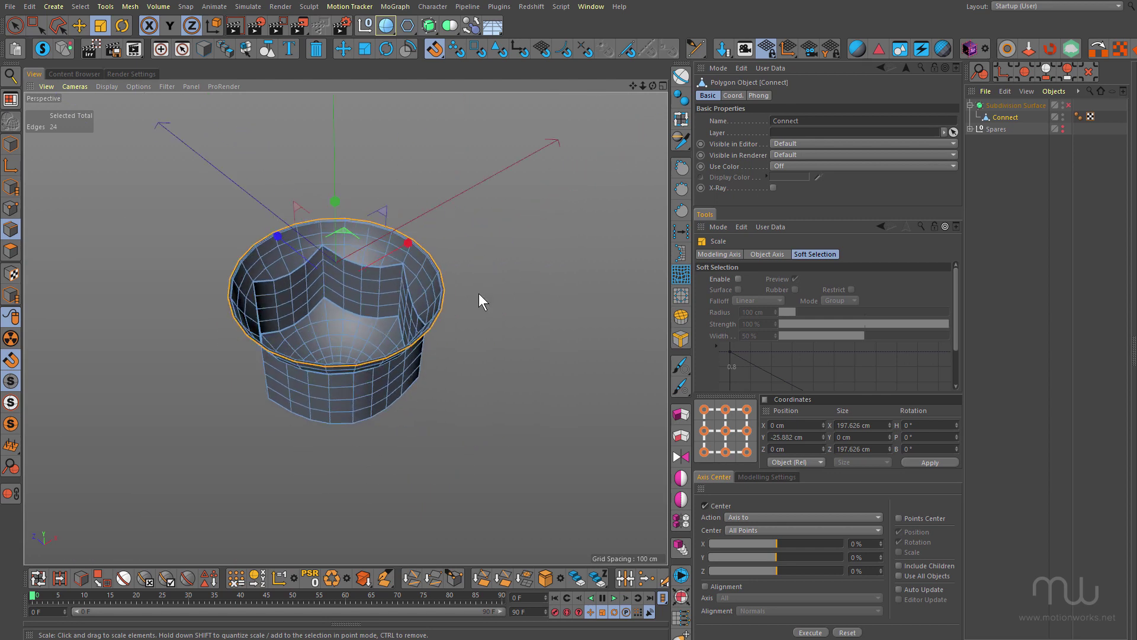
- Extrude the rim edges outward by scaling to form a flat disc about 604 cm across around the bowl
{"action": "scroll", "coordinate": [482, 294], "scroll_direction": "down", "scroll_amount": 2}
{"action": "left_click_drag", "start_coordinate": [516, 300], "coordinate": [607, 307]}
{"action": "left_click_drag", "start_coordinate": [379, 274], "coordinate": [427, 274]}
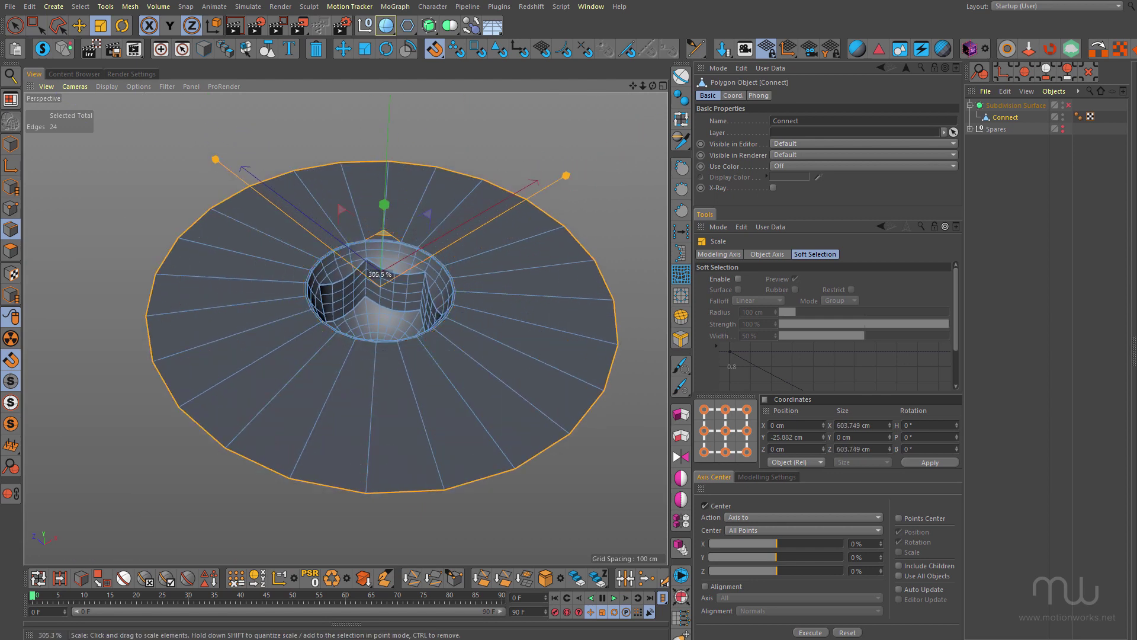
{"action": "left_click_drag", "start_coordinate": [358, 341], "coordinate": [449, 417], "text": "alt"}
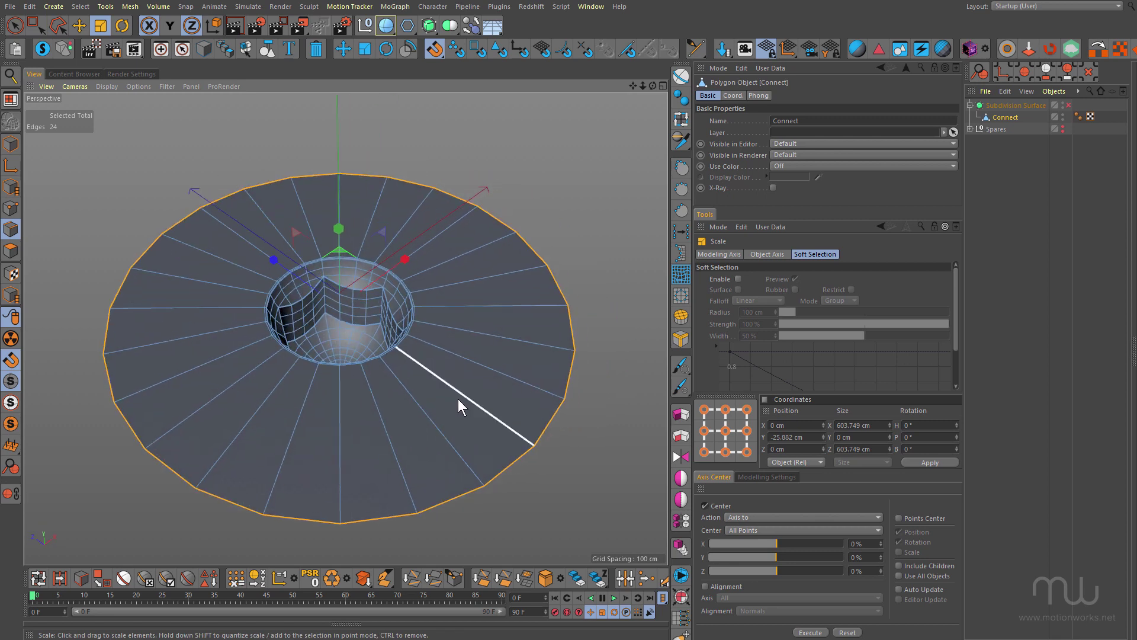
- Extrude the disc's outer edges slightly outward by scaling to about 607 cm across as a support band
{"action": "scroll", "coordinate": [554, 407], "scroll_direction": "up", "scroll_amount": 5}
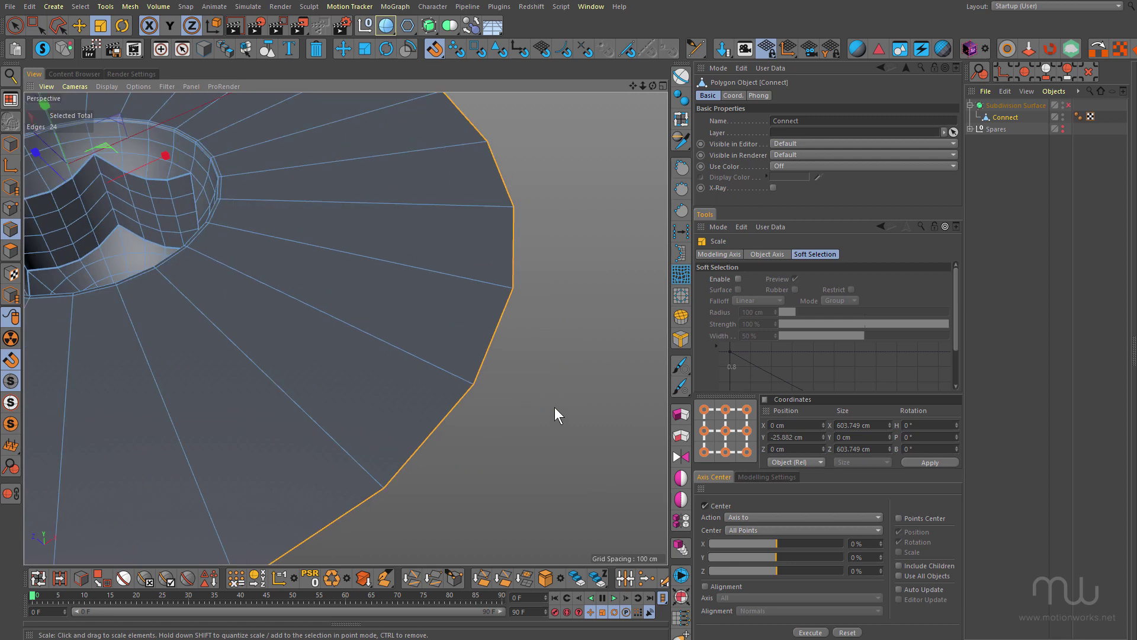
{"action": "scroll", "coordinate": [555, 407], "scroll_direction": "up", "scroll_amount": 5}
{"action": "left_click_drag", "start_coordinate": [375, 314], "coordinate": [373, 319]}
{"action": "scroll", "coordinate": [427, 343], "scroll_direction": "down", "scroll_amount": 5}
{"action": "left_click_drag", "start_coordinate": [431, 357], "coordinate": [436, 350], "text": "alt"}
{"action": "left_click_drag", "start_coordinate": [420, 282], "coordinate": [417, 250], "text": "alt"}
- Extrude the disc's outer edges downward into a side wall with support loops, ending at about Y -199 cm
{"action": "key", "text": "space"}
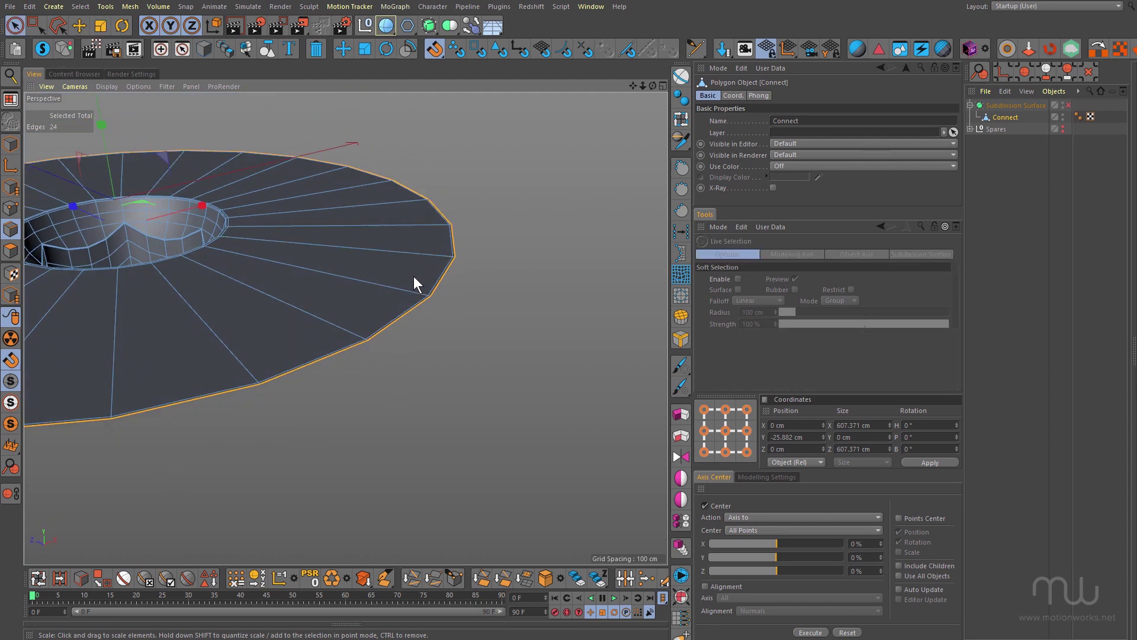
{"action": "middle_click_drag", "start_coordinate": [259, 264], "coordinate": [304, 286], "text": "alt"}
{"action": "left_click_drag", "start_coordinate": [305, 286], "coordinate": [296, 258], "text": "alt"}
{"action": "scroll", "coordinate": [332, 267], "scroll_direction": "up", "scroll_amount": 2}
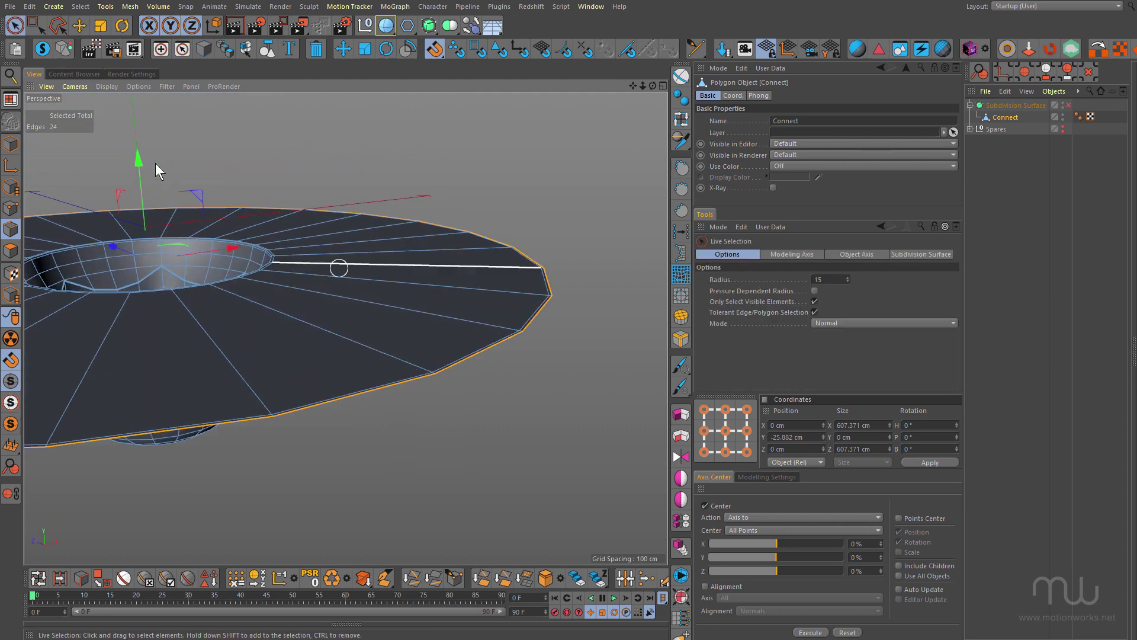
{"action": "left_click_drag", "start_coordinate": [137, 157], "coordinate": [137, 159]}
{"action": "left_click_drag", "start_coordinate": [305, 211], "coordinate": [228, 264], "text": "alt"}
{"action": "middle_click_drag", "start_coordinate": [364, 310], "coordinate": [394, 298], "text": "alt"}
{"action": "left_click_drag", "start_coordinate": [394, 298], "coordinate": [350, 261], "text": "alt"}
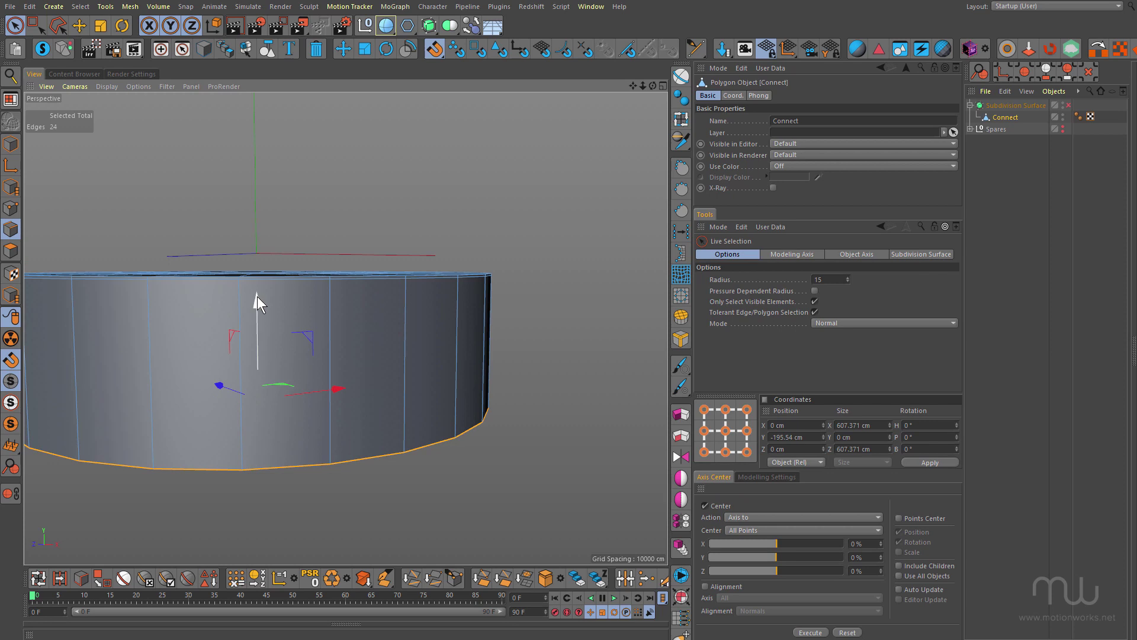
{"action": "left_click_drag", "start_coordinate": [257, 297], "coordinate": [260, 300]}
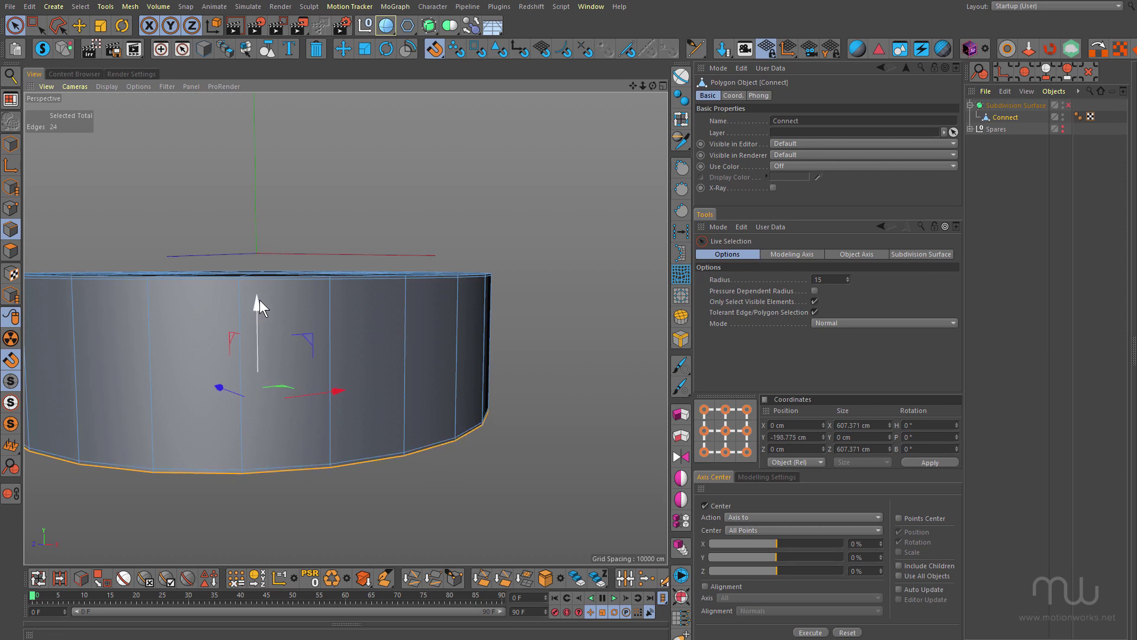
- Extrude the side wall's bottom edges inward by scaling to about 456 cm across
{"action": "key", "text": "t"}
{"action": "left_click_drag", "start_coordinate": [318, 364], "coordinate": [314, 424], "text": "alt"}
{"action": "left_click_drag", "start_coordinate": [576, 463], "coordinate": [332, 297]}
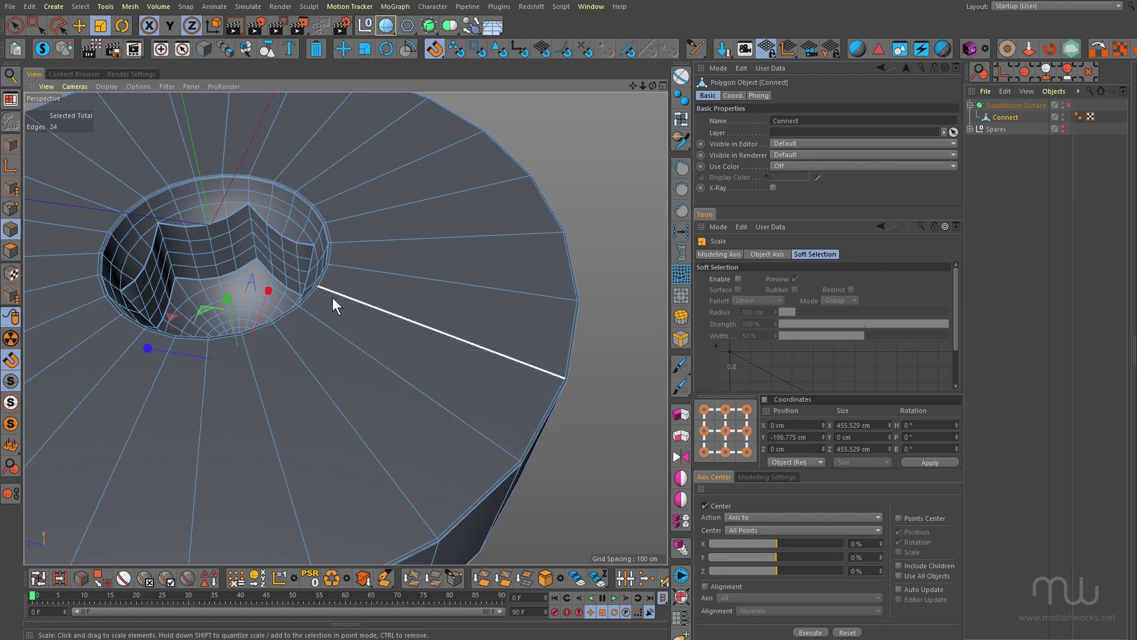
- Turn on the Subdivision Surface and render the whole disc with its socket to check the smoothed result
{"action": "key", "text": "q"}
{"action": "mouse_move", "coordinate": [407, 314]}
{"action": "right_mouse_down", "text": "alt"}
{"action": "mouse_move", "coordinate": [335, 339]}
{"action": "mouse_move", "coordinate": [375, 343]}
{"action": "right_mouse_up", "text": "alt"}
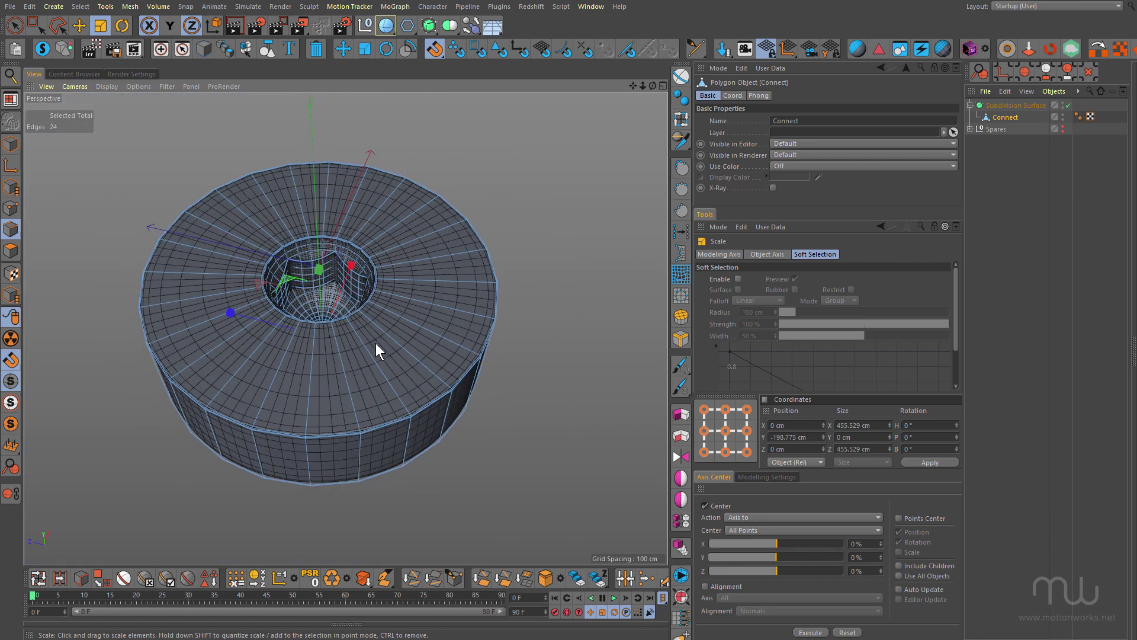
{"action": "key", "text": "ctrl+r"}
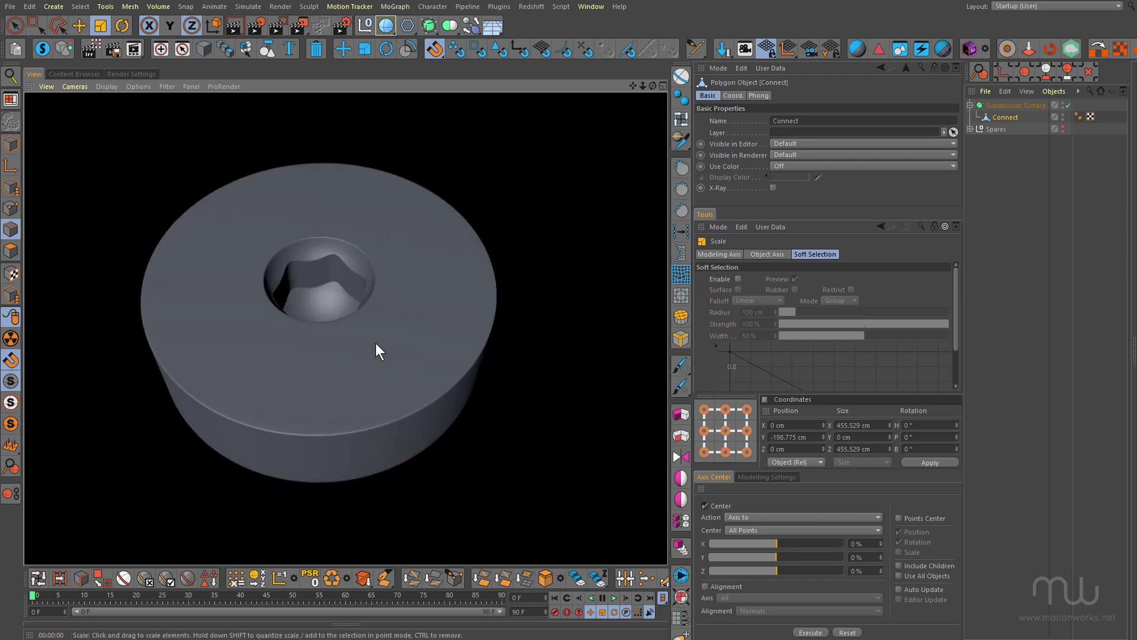
- Ring-select the radial edges of the disc's top face and connect them twice to add concentric edge loops
{"action": "right_click_drag", "start_coordinate": [384, 348], "coordinate": [440, 329], "text": "alt"}
{"action": "key", "text": "u"}
{"action": "key", "text": "b"}
{"action": "left_click", "coordinate": [460, 299]}
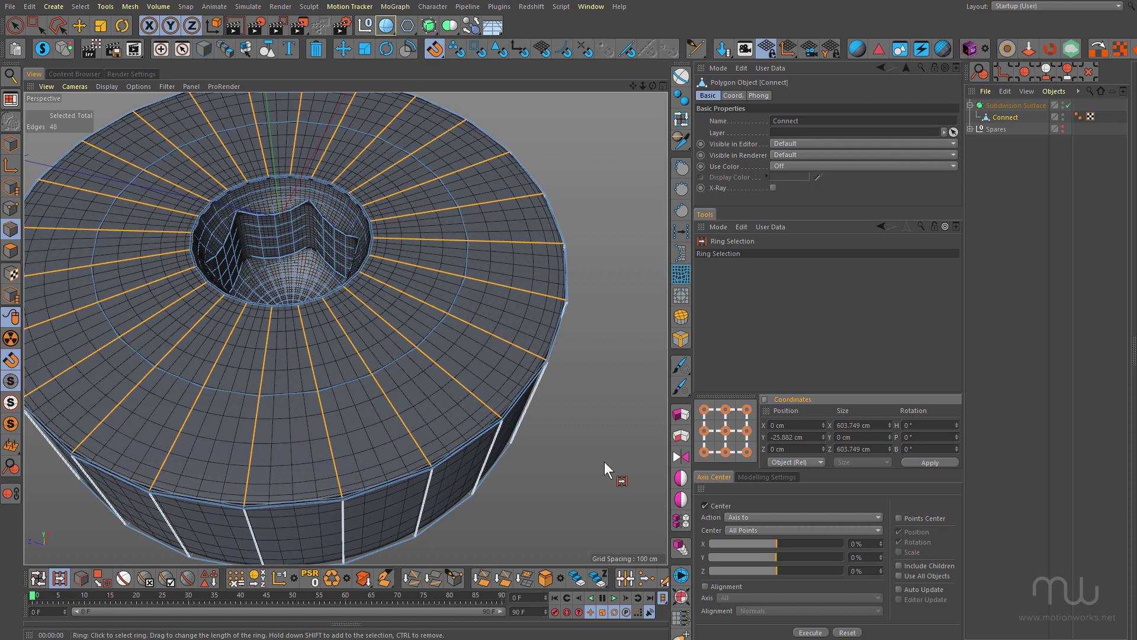
{"action": "key", "text": "m"}
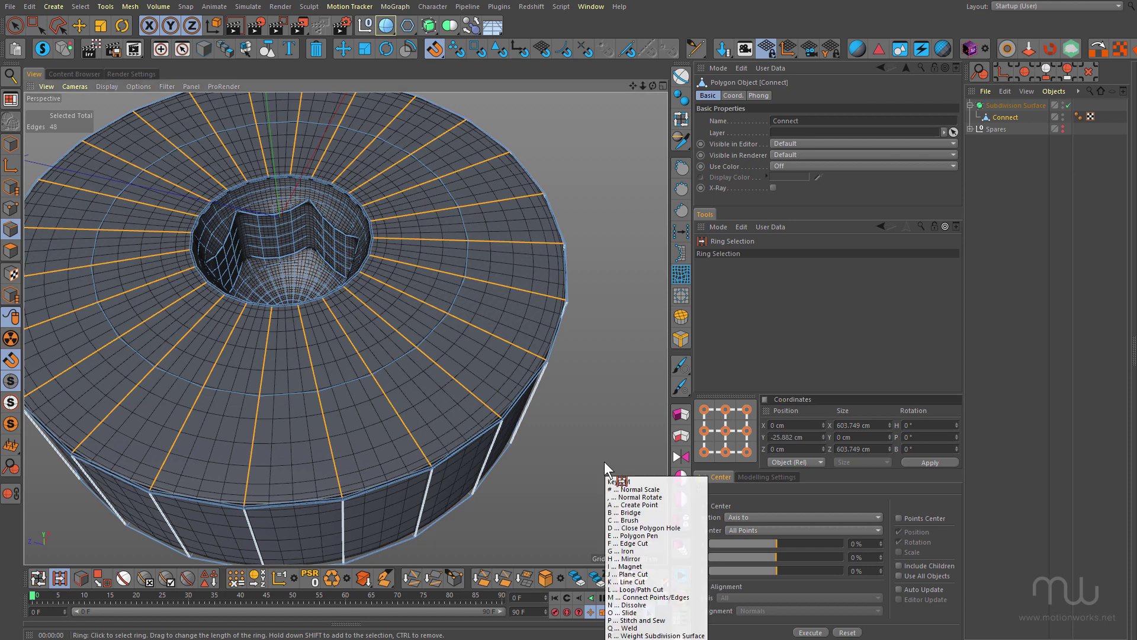
{"action": "left_click_drag", "start_coordinate": [439, 368], "coordinate": [322, 357], "text": "alt"}
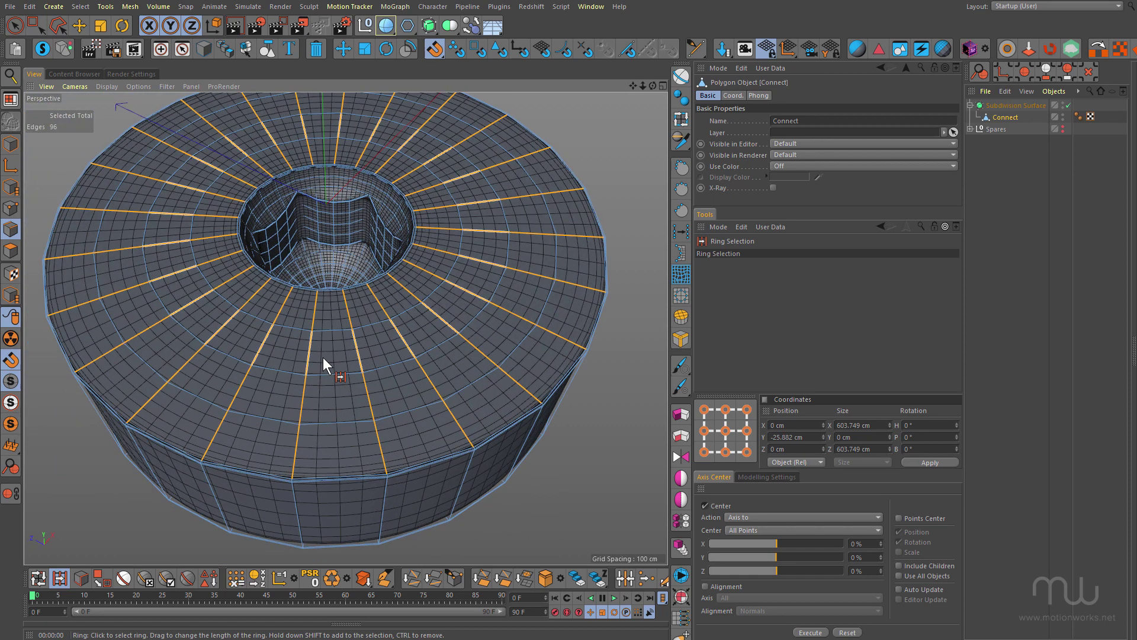
- Turn off the Subdivision Surface and examine the base mesh's edge flow across the socket from the underside and top
{"action": "key", "text": "q"}
{"action": "left_click_drag", "start_coordinate": [384, 296], "coordinate": [380, 443], "text": "alt"}
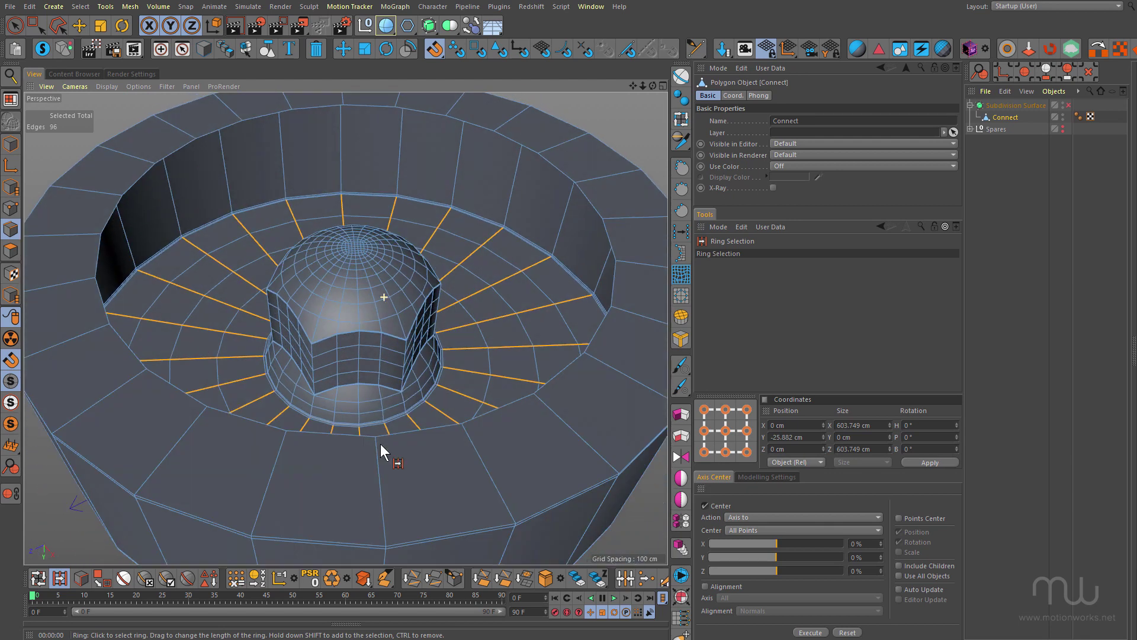
{"action": "scroll", "coordinate": [389, 392], "scroll_direction": "up", "scroll_amount": 4}
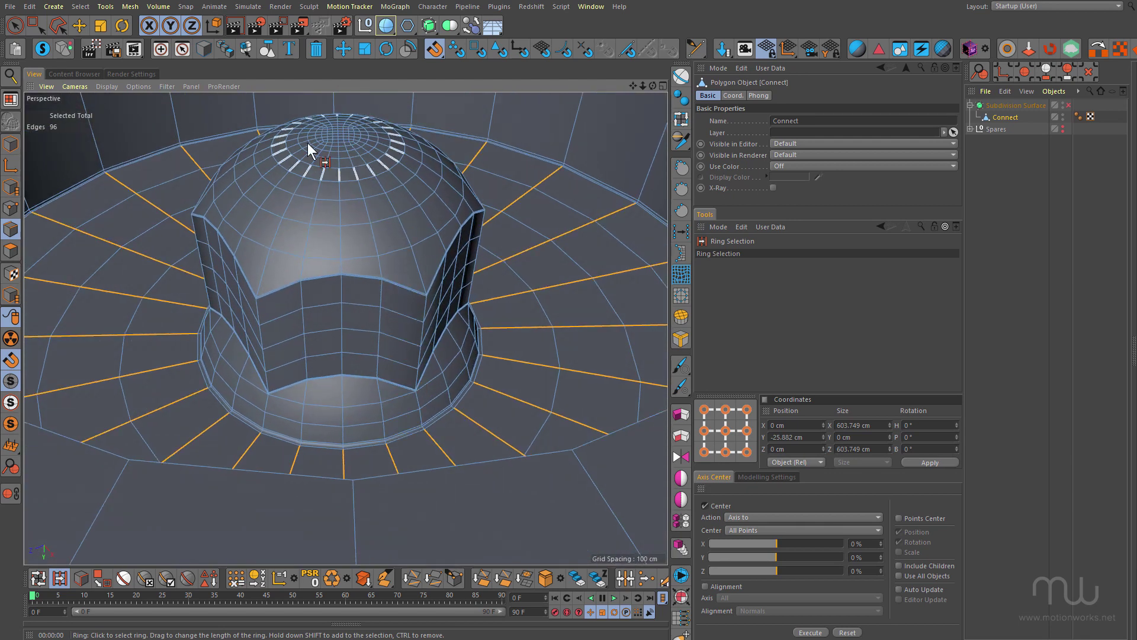
{"action": "left_click_drag", "start_coordinate": [295, 268], "coordinate": [415, 265], "text": "alt"}
{"action": "left_click_drag", "start_coordinate": [242, 280], "coordinate": [221, 302], "text": "alt"}
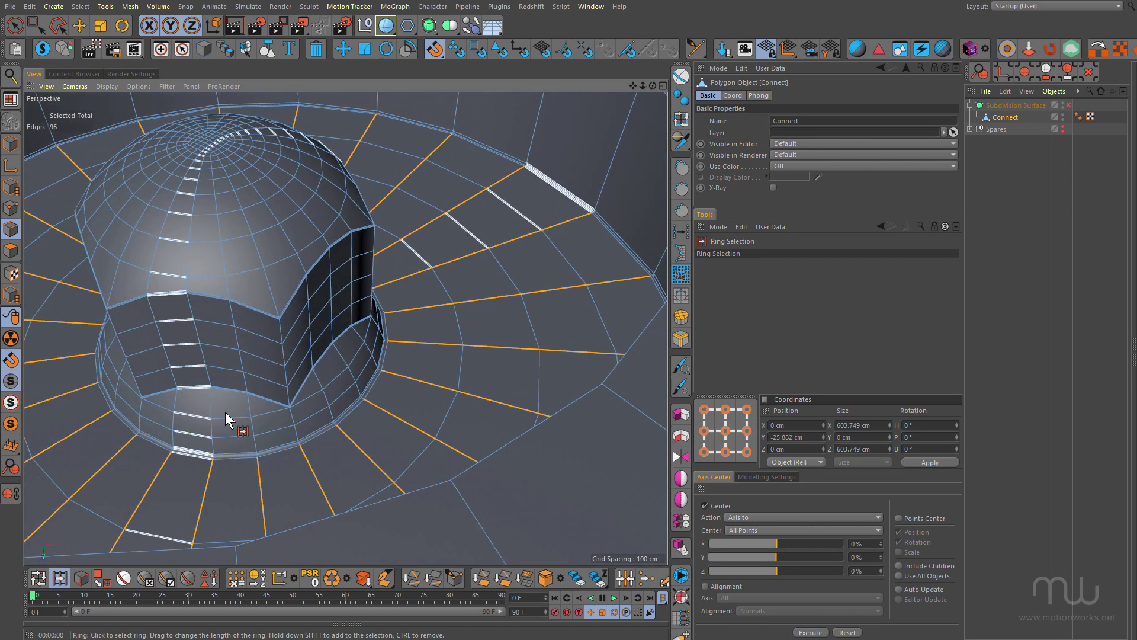
{"action": "left_click", "coordinate": [79, 25]}
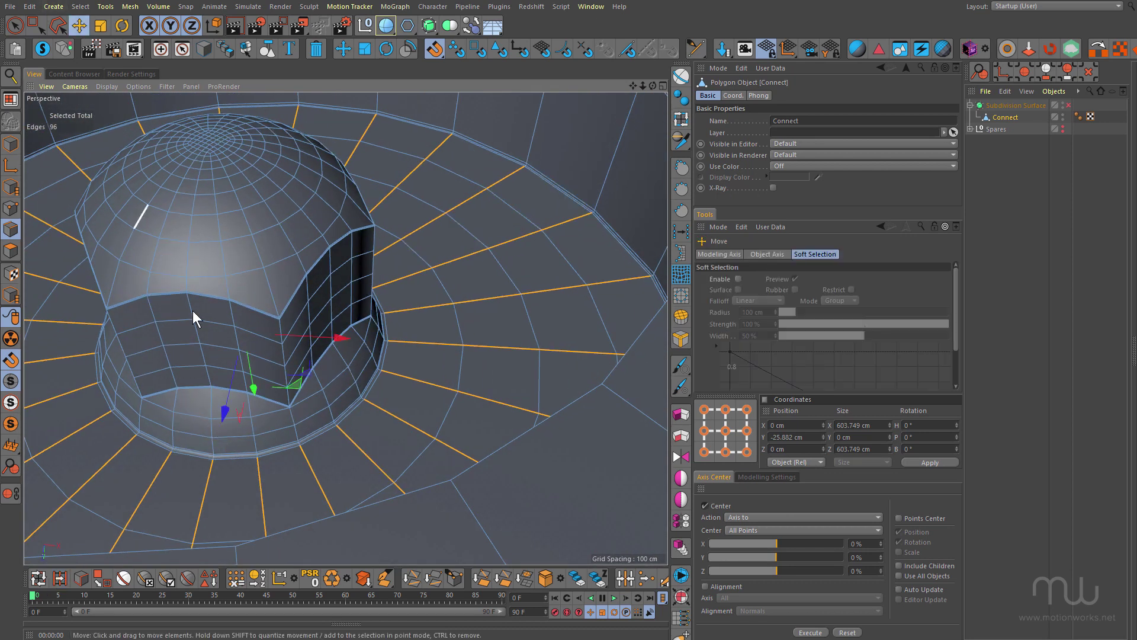
{"action": "left_click_drag", "start_coordinate": [261, 322], "coordinate": [342, 460], "text": "alt"}
{"action": "left_click_drag", "start_coordinate": [293, 419], "coordinate": [397, 296], "text": "alt"}
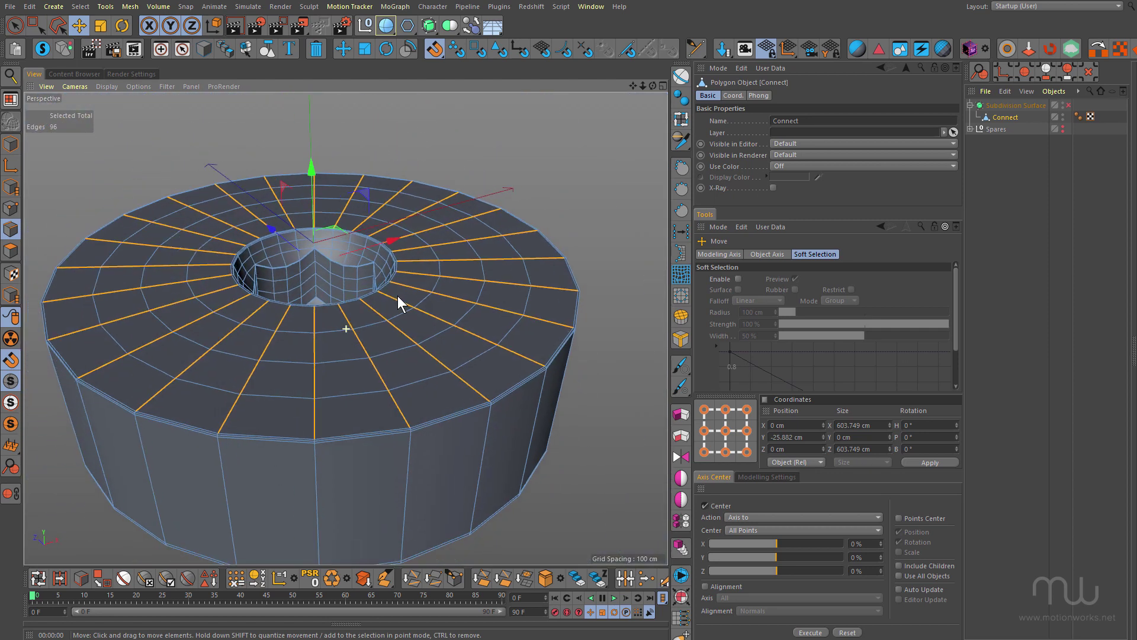
- Render the unsubdivided disc and its socket to check the shading
{"action": "right_click_drag", "start_coordinate": [397, 296], "coordinate": [368, 316], "text": "alt"}
{"action": "left_click_drag", "start_coordinate": [368, 332], "coordinate": [368, 365], "text": "alt"}
{"action": "right_click_drag", "start_coordinate": [407, 354], "coordinate": [160, 409], "text": "alt"}
{"action": "left_click_drag", "start_coordinate": [427, 377], "coordinate": [404, 373], "text": "alt"}
{"action": "key", "text": "ctrl+r"}
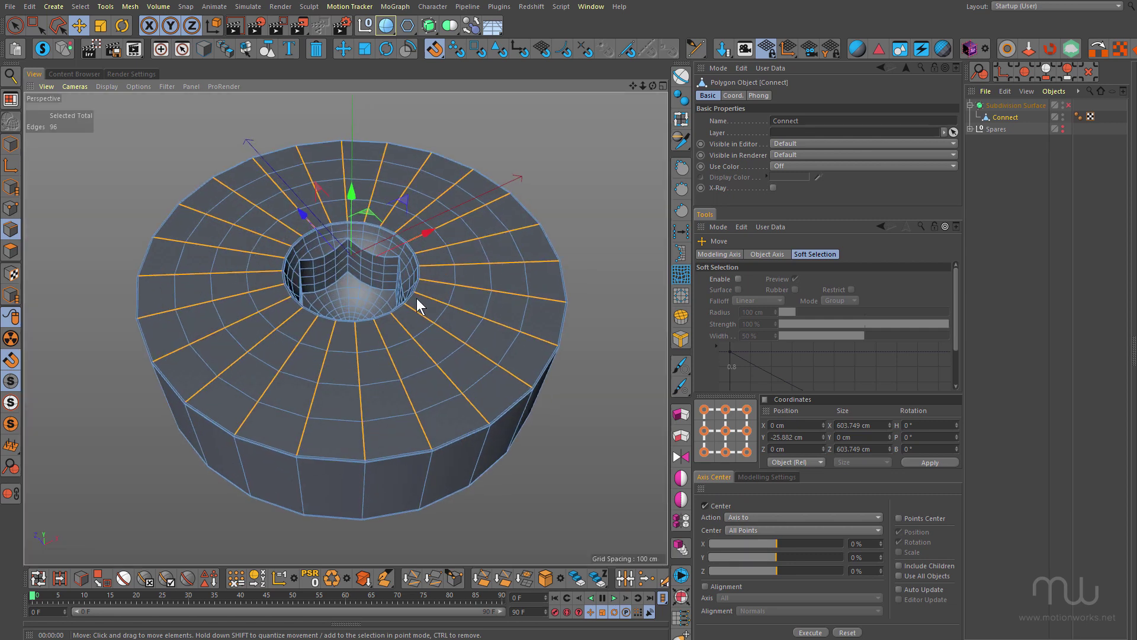
- Examine the edge flow around the hexagonal socket's corners and walls up close from several angles
{"action": "left_click_drag", "start_coordinate": [417, 299], "coordinate": [451, 335], "text": "alt"}
{"action": "right_click_drag", "start_coordinate": [348, 298], "coordinate": [429, 287], "text": "alt"}
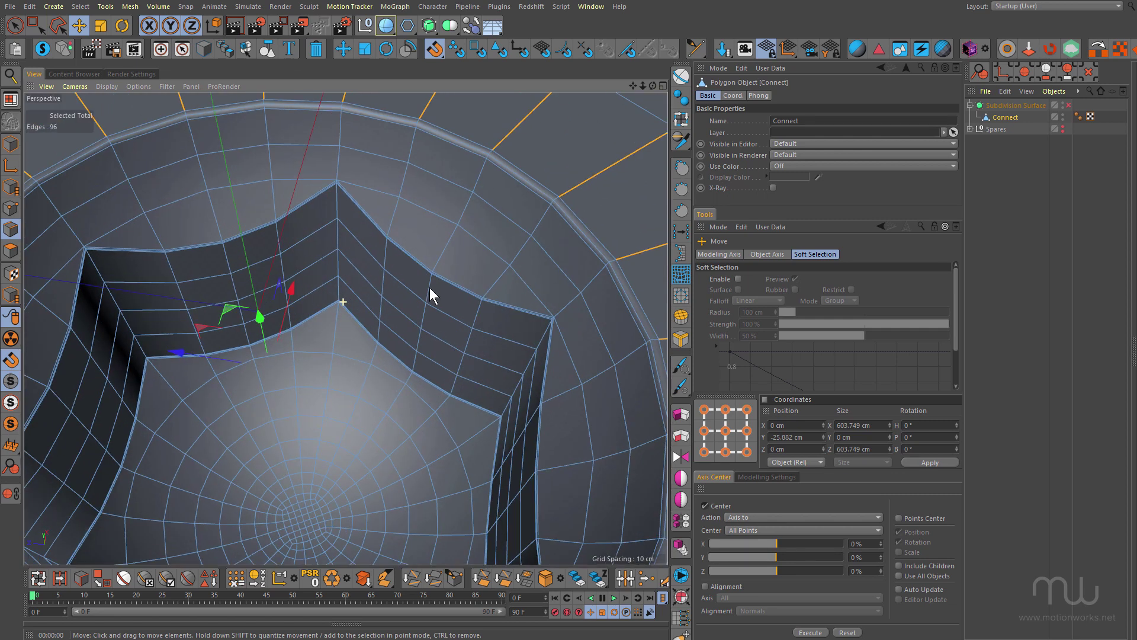
{"action": "left_click_drag", "start_coordinate": [357, 292], "coordinate": [379, 282], "text": "alt"}
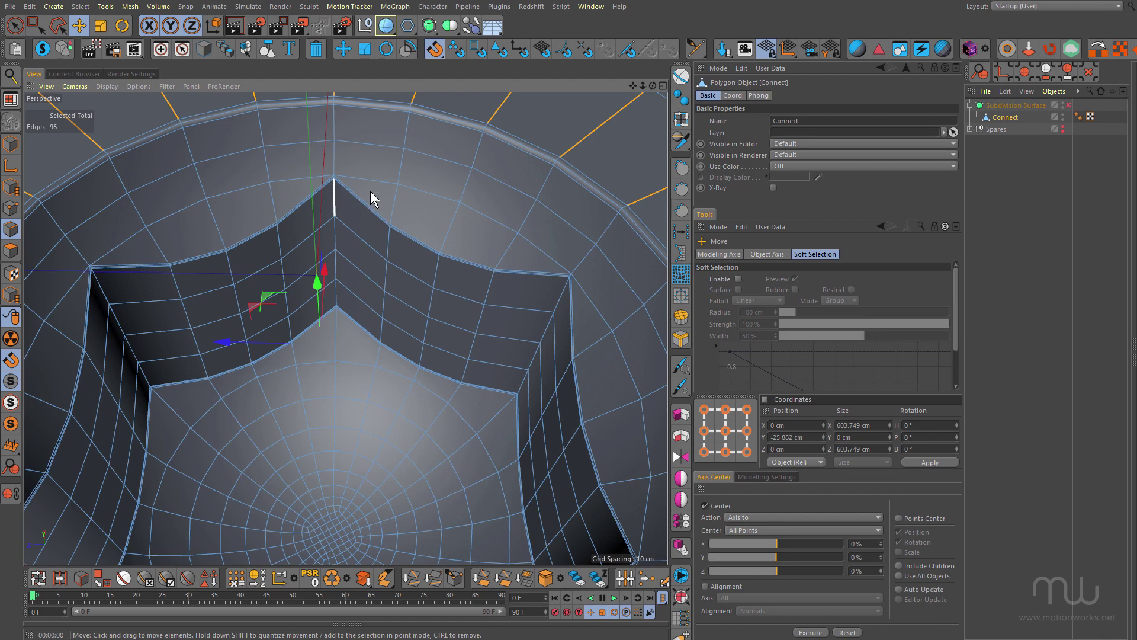
{"action": "scroll", "coordinate": [355, 210], "scroll_direction": "up", "scroll_amount": 5}
{"action": "left_click_drag", "start_coordinate": [346, 224], "coordinate": [321, 227], "text": "alt"}
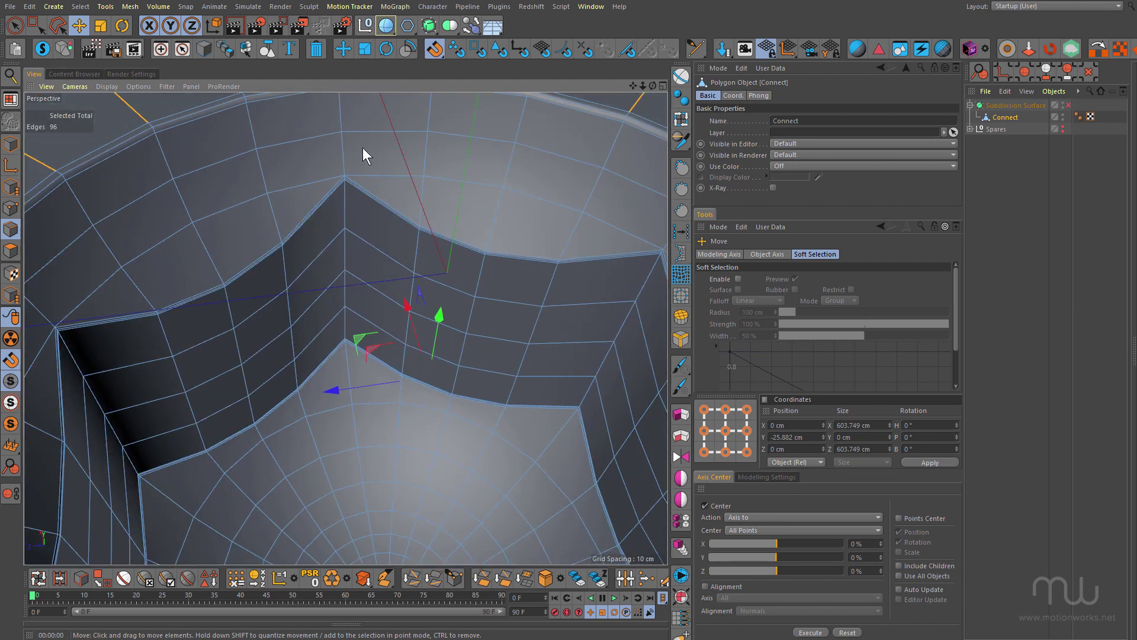
{"action": "left_click_drag", "start_coordinate": [414, 174], "coordinate": [360, 221], "text": "alt"}
{"action": "right_click_drag", "start_coordinate": [360, 222], "coordinate": [308, 223], "text": "alt"}
{"action": "left_click_drag", "start_coordinate": [308, 216], "coordinate": [288, 243], "text": "alt"}
- Render the full disc and socket with the Subdivision Surface off to check the base mesh's shading
{"action": "scroll", "coordinate": [331, 232], "scroll_direction": "down", "scroll_amount": 5}
{"action": "left_click_drag", "start_coordinate": [342, 294], "coordinate": [367, 349], "text": "alt"}
{"action": "scroll", "coordinate": [367, 350], "scroll_direction": "down", "scroll_amount": 5}
{"action": "left_click_drag", "start_coordinate": [304, 316], "coordinate": [363, 329], "text": "alt"}
{"action": "key", "text": "ctrl+r"}
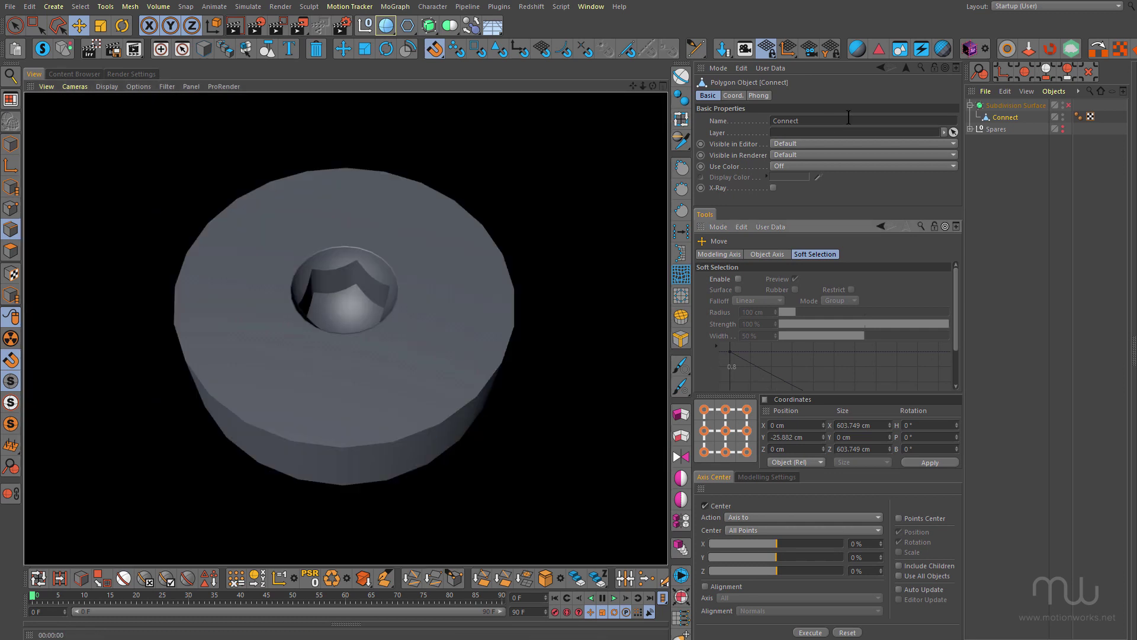
- Enable the Subdivision Surface and render the same view of the disc to compare the smoothed shading
{"action": "left_click", "coordinate": [1067, 104]}
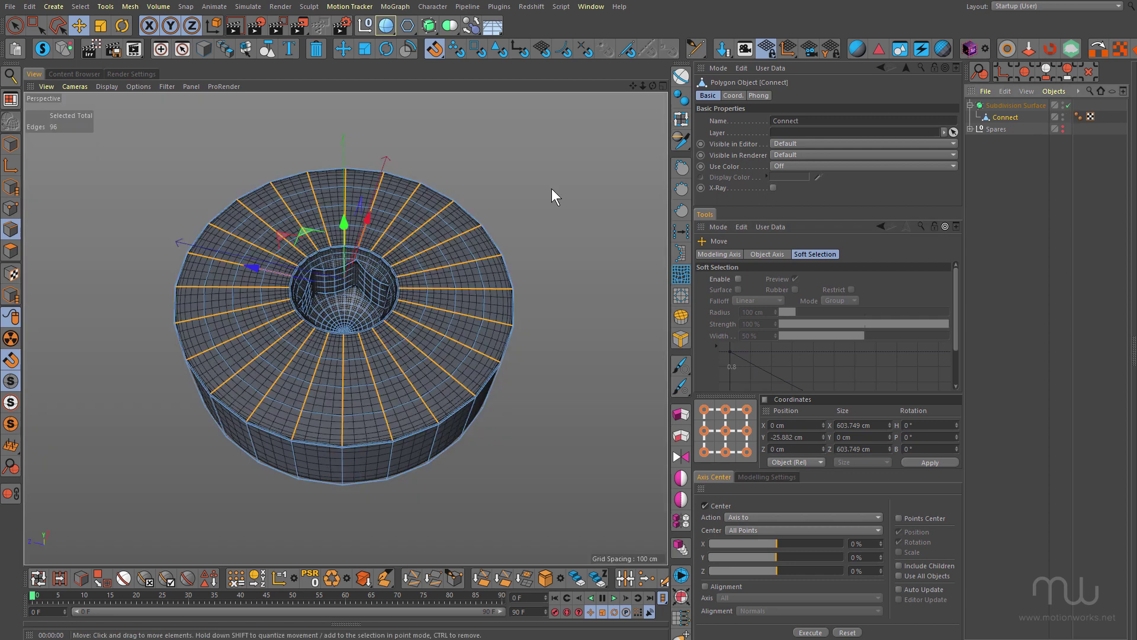
{"action": "key", "text": "ctrl+r"}
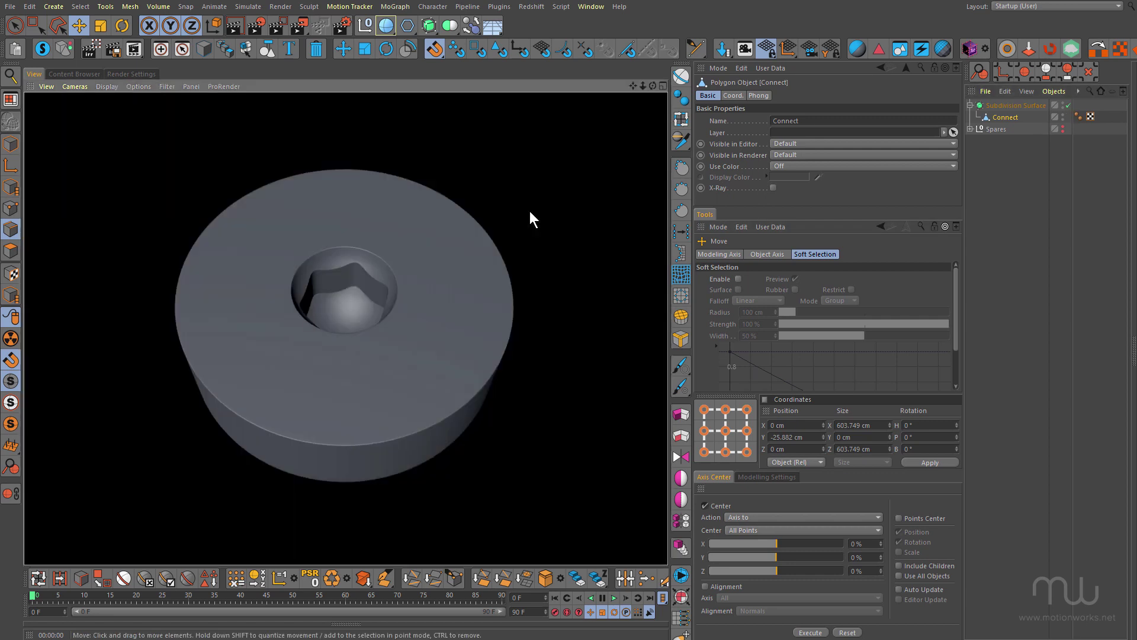